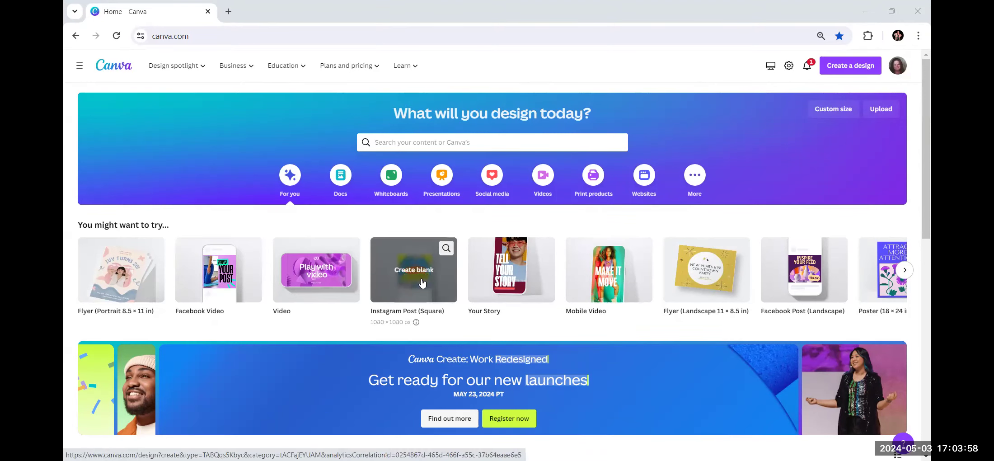
Browse the Social media design ideas, then expand More to see all design types.
left_click(490, 179)
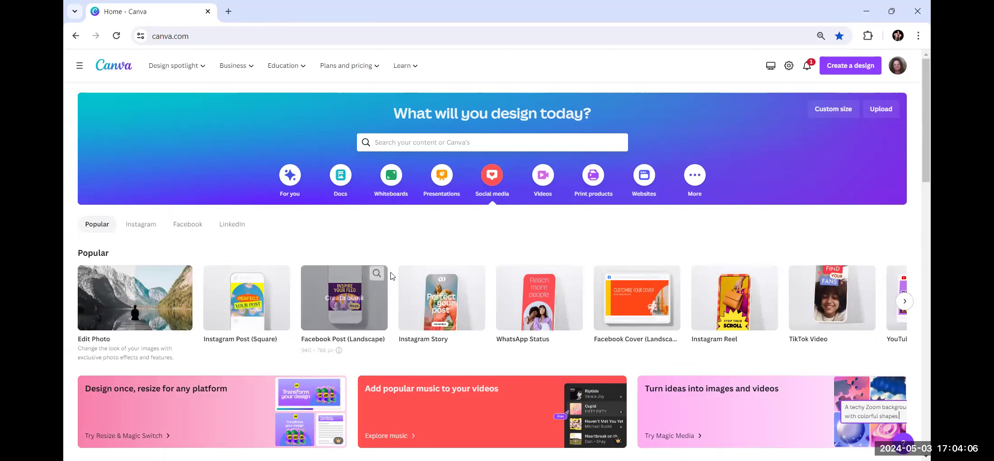
mouse_move(448, 273)
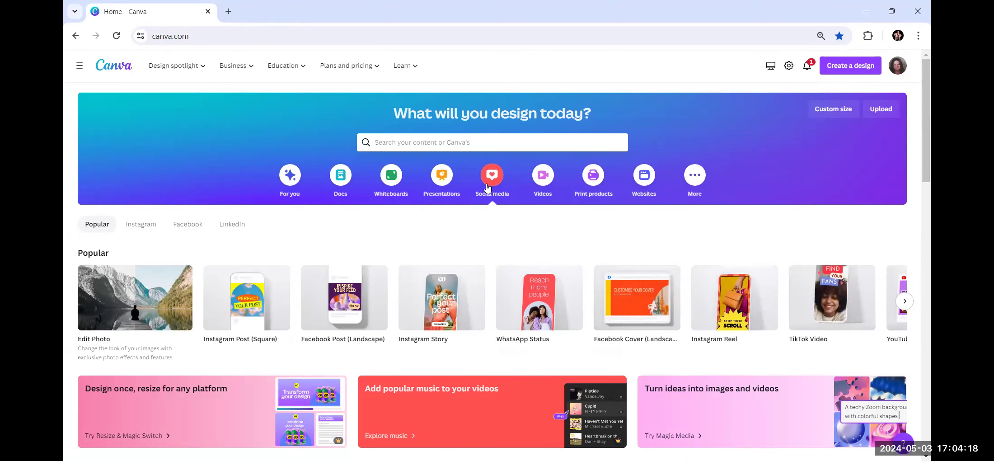
left_click(694, 182)
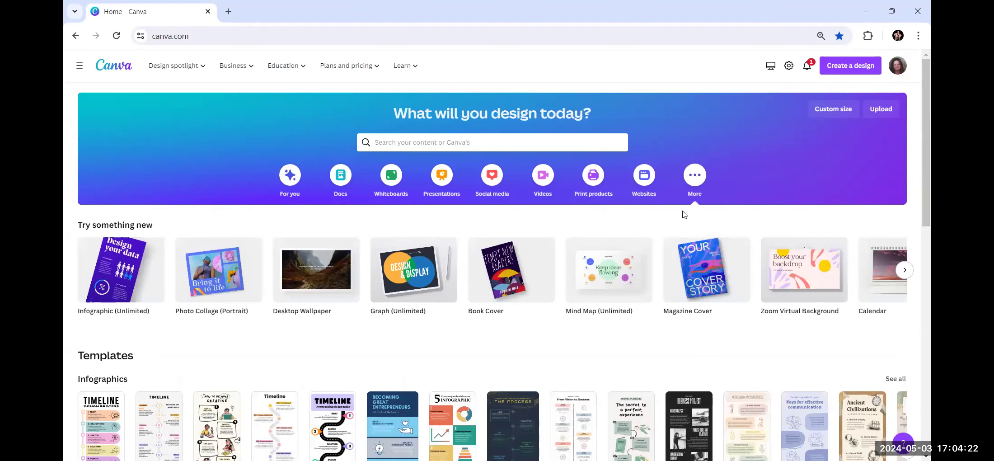
scroll(663, 289, "down", 6)
scroll(663, 289, "up", 6)
mouse_move(517, 310)
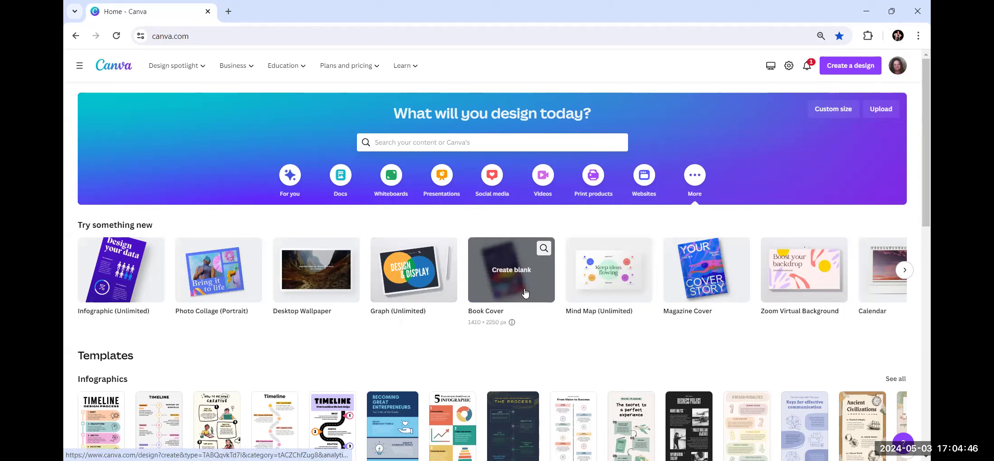
Search templates and pick the 'Flyer (Portrait 8.5 × 11 in)' suggestion.
left_click(400, 140)
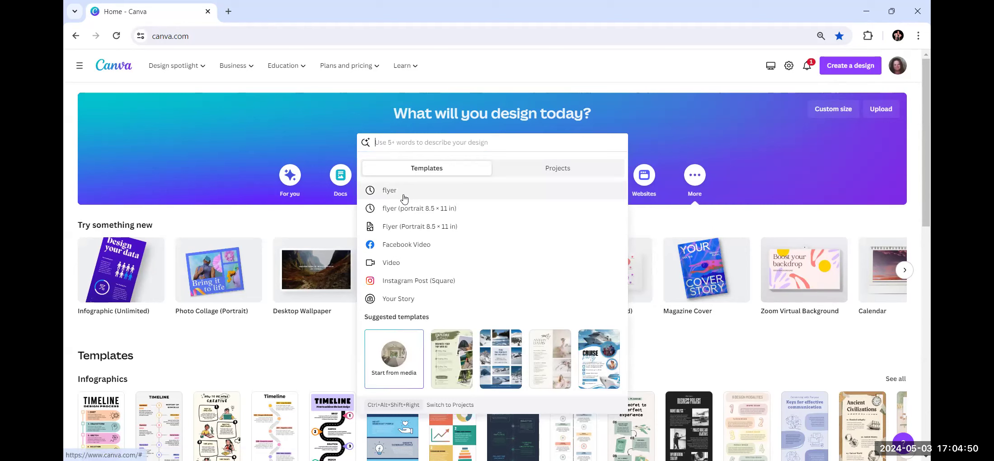
left_click(101, 69)
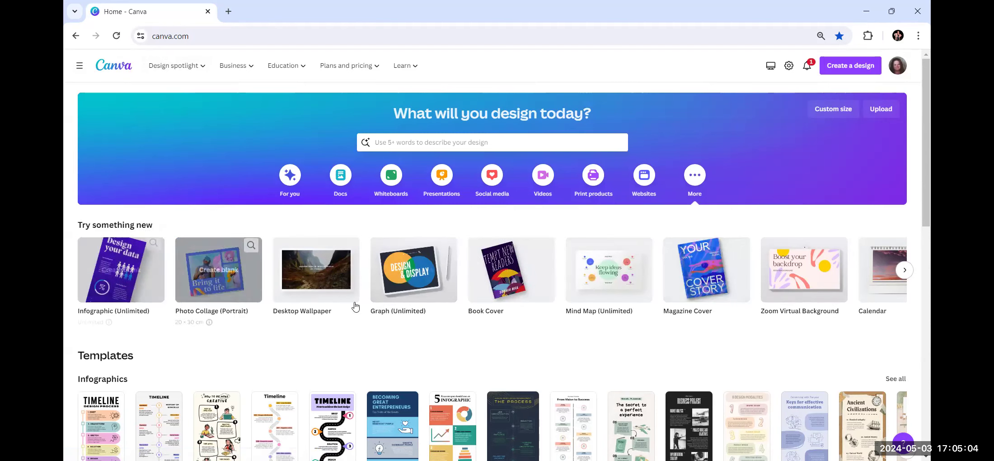
left_click(468, 145)
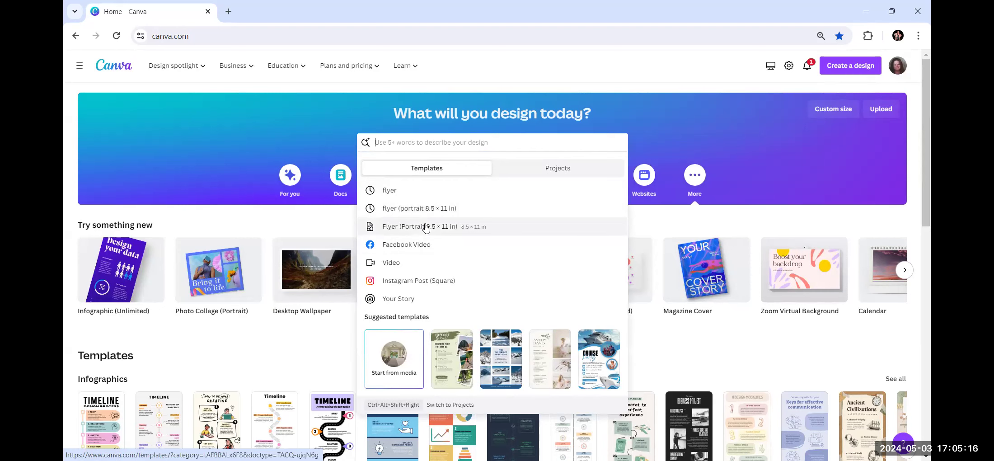
left_click(426, 227)
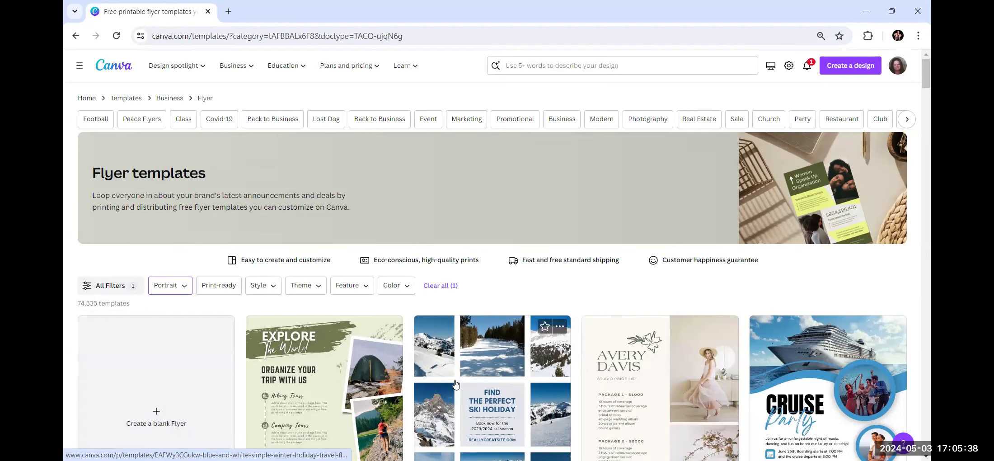
scroll(458, 381, "down", 3)
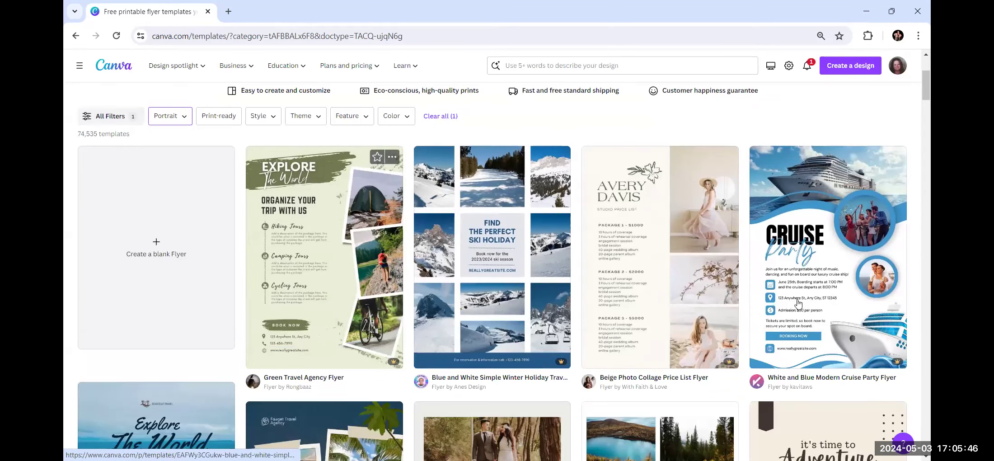
scroll(797, 304, "down", 6)
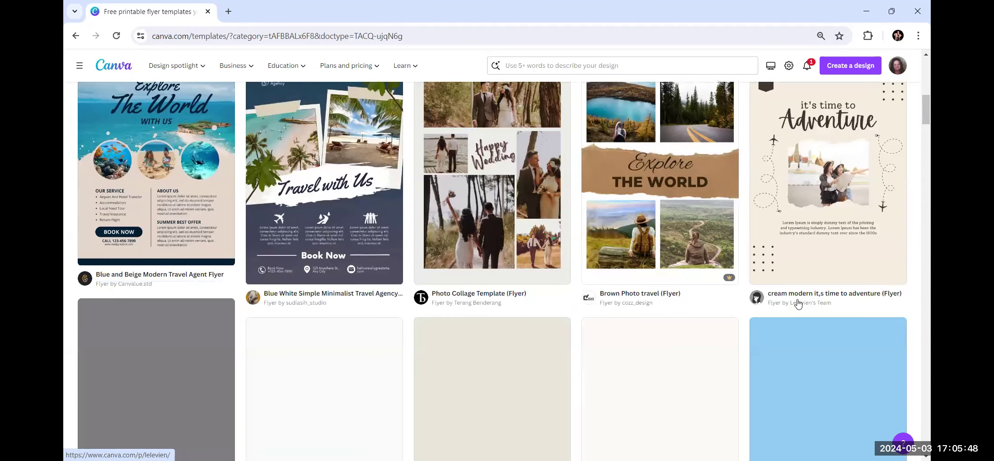
scroll(799, 303, "down", 3)
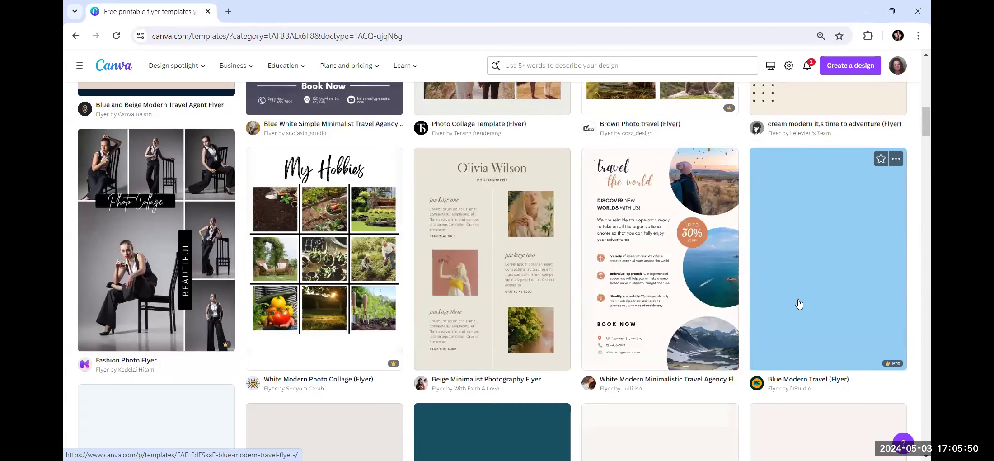
scroll(799, 304, "down", 3)
scroll(799, 304, "down", 3)
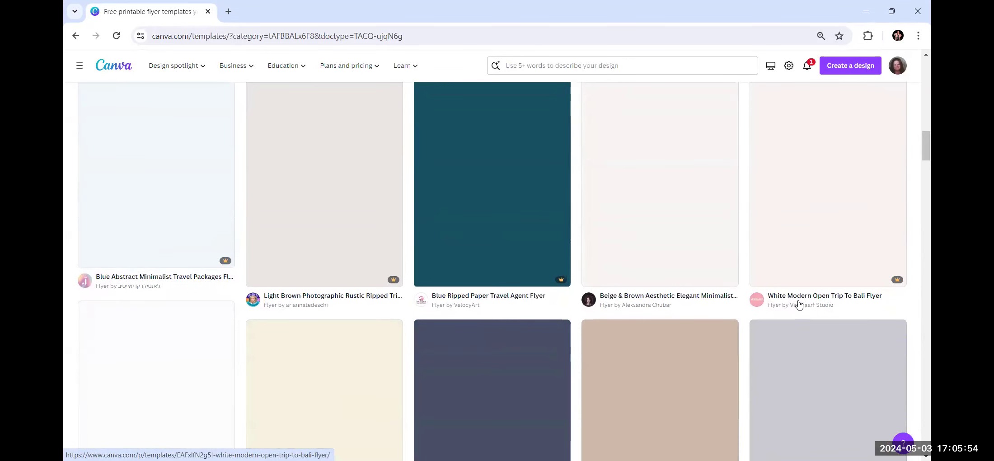
scroll(799, 304, "up", 8)
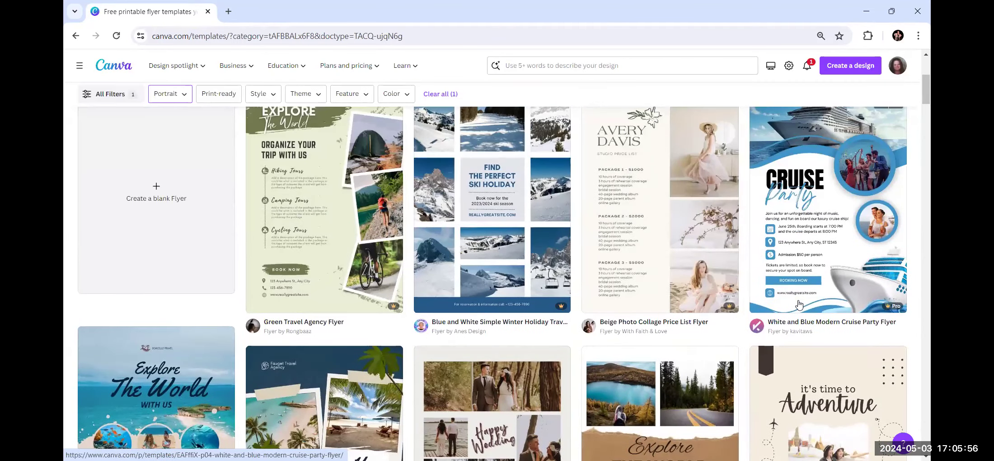
scroll(799, 303, "up", 3)
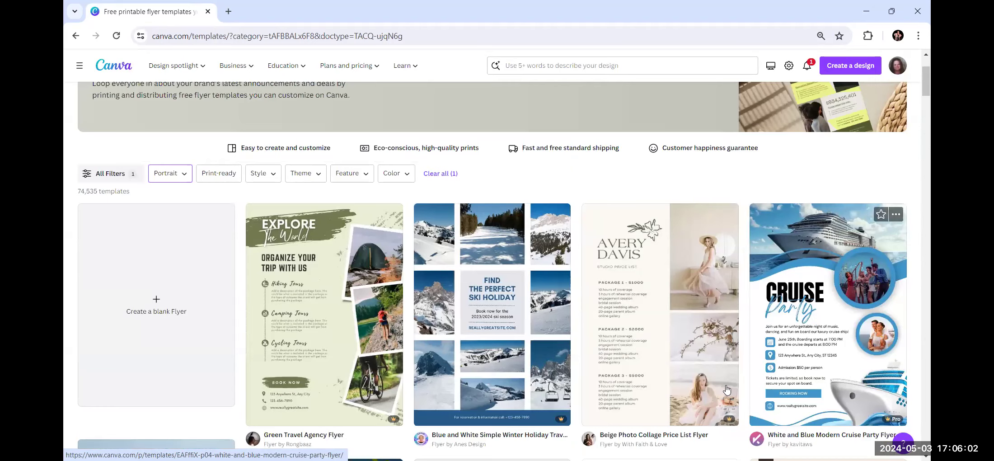
scroll(722, 390, "down", 5)
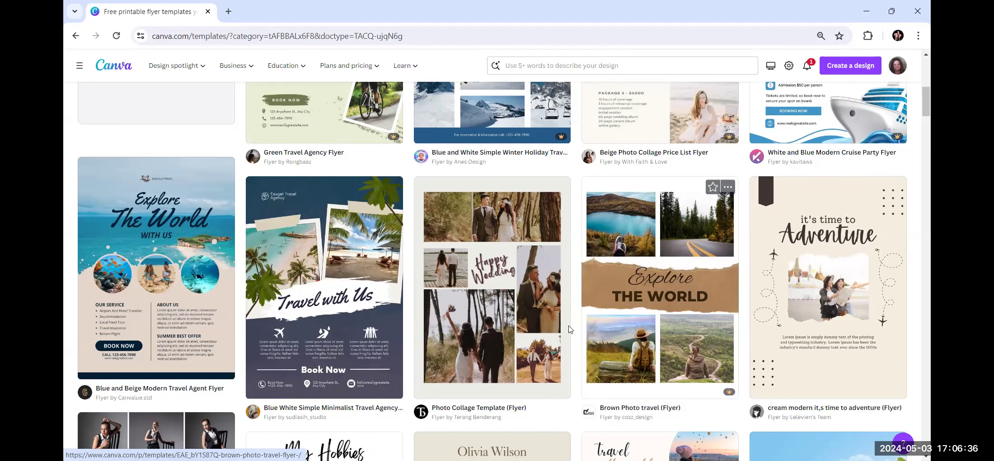
scroll(303, 334, "up", 4)
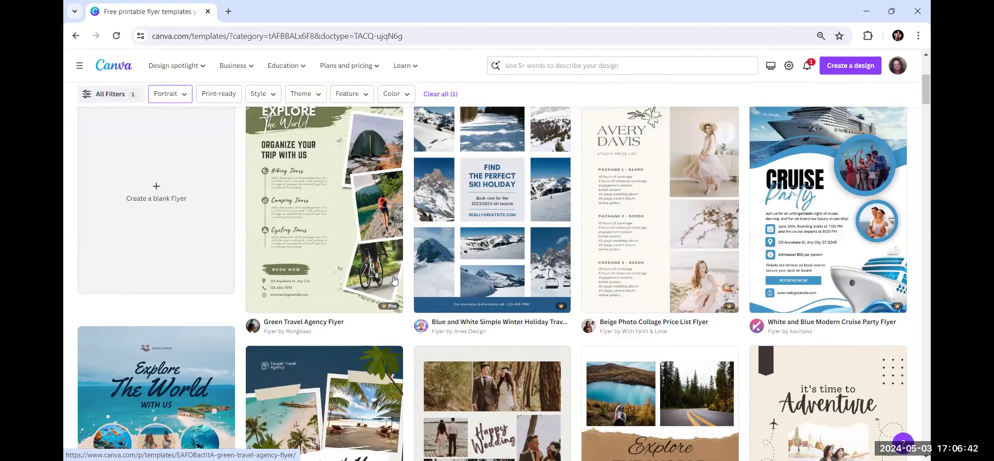
scroll(394, 280, "down", 4)
scroll(380, 257, "up", 3)
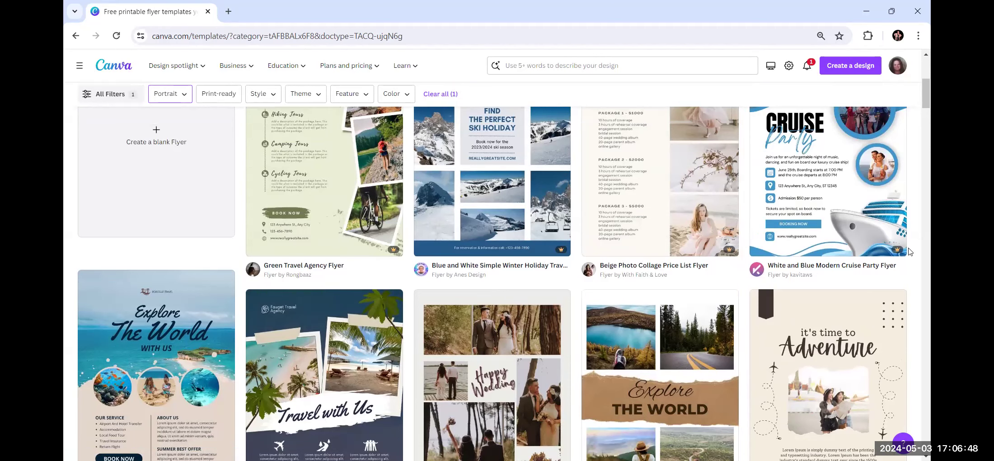
scroll(234, 312, "down", 3)
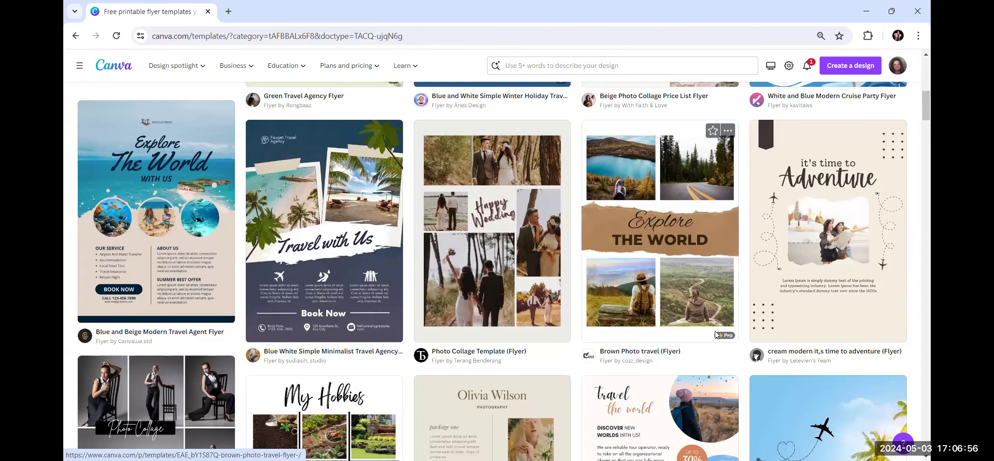
scroll(846, 339, "down", 1)
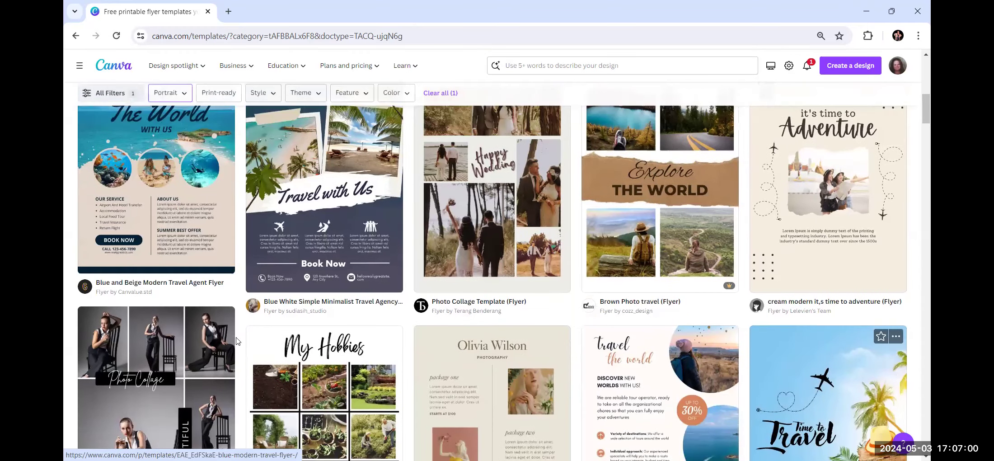
scroll(240, 338, "down", 2)
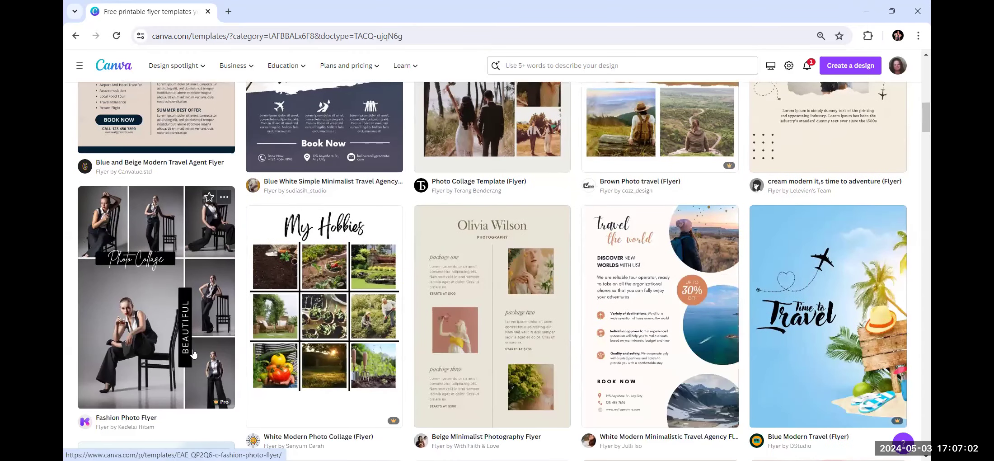
scroll(193, 354, "down", 1)
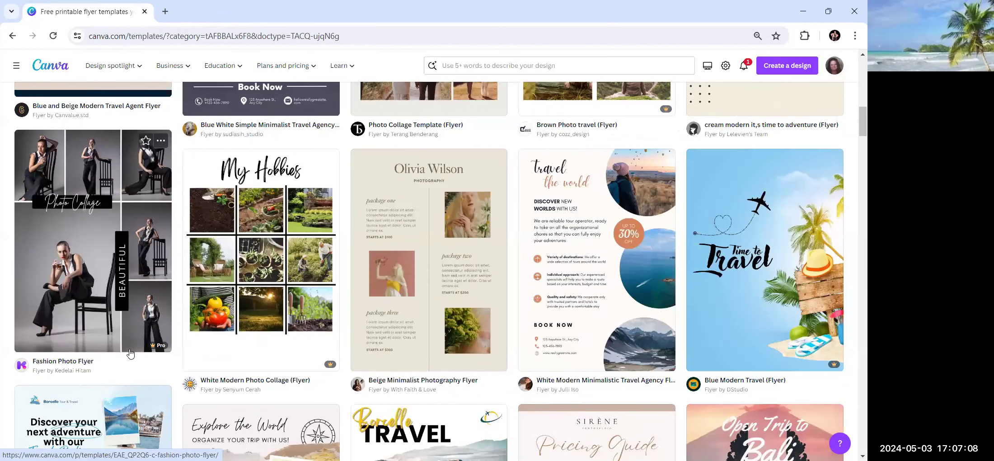
scroll(130, 354, "down", 1)
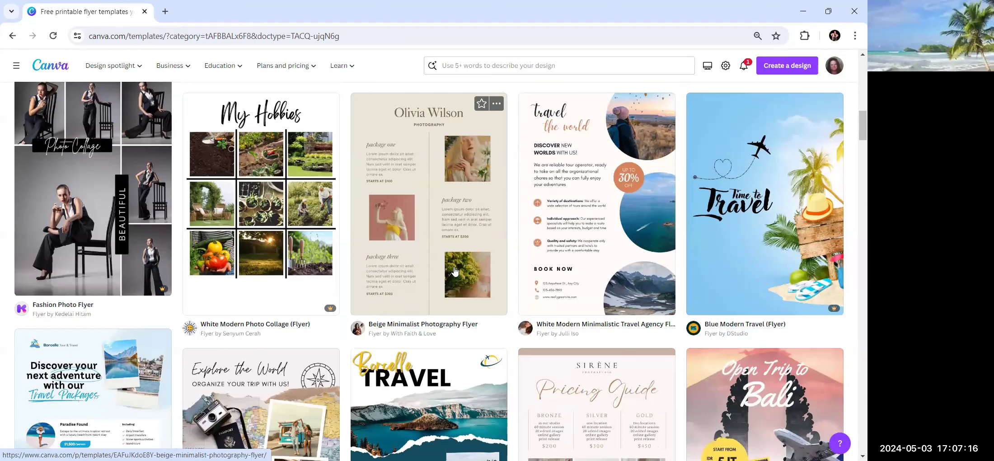
scroll(710, 271, "down", 4)
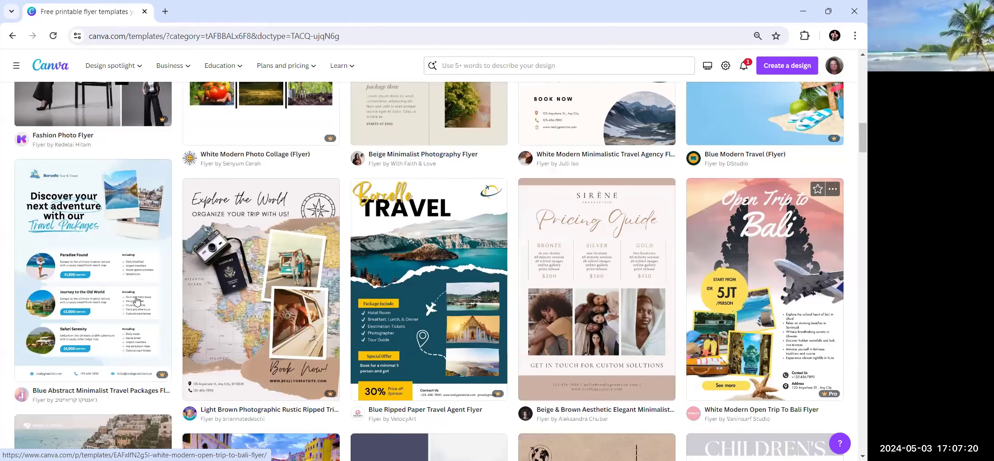
scroll(136, 301, "down", 1)
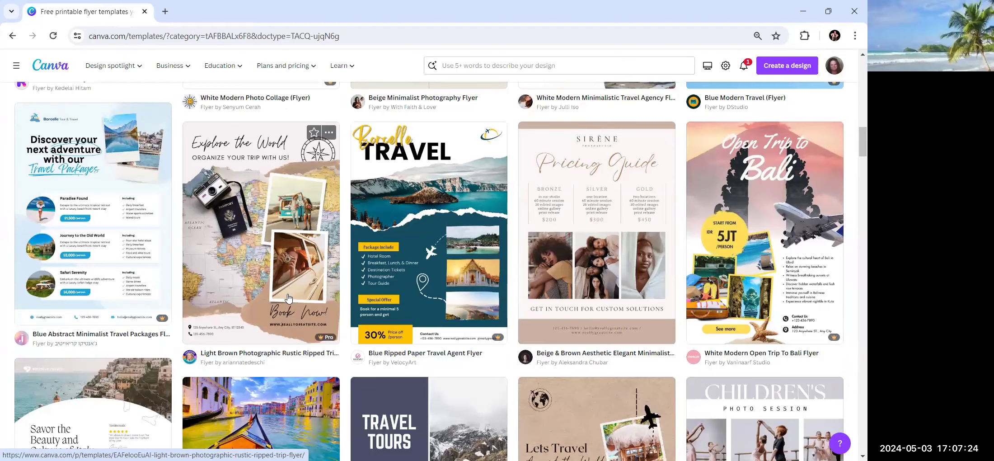
scroll(287, 299, "down", 1)
scroll(288, 299, "down", 1)
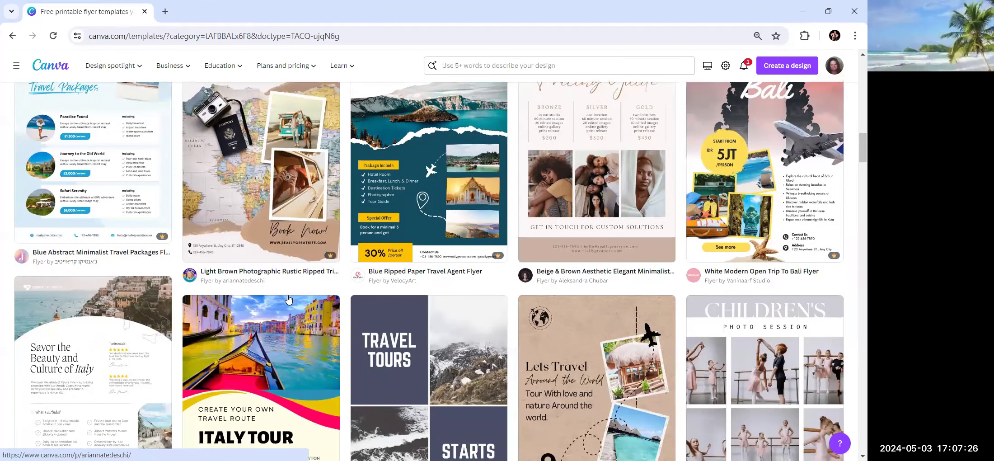
scroll(288, 299, "up", 2)
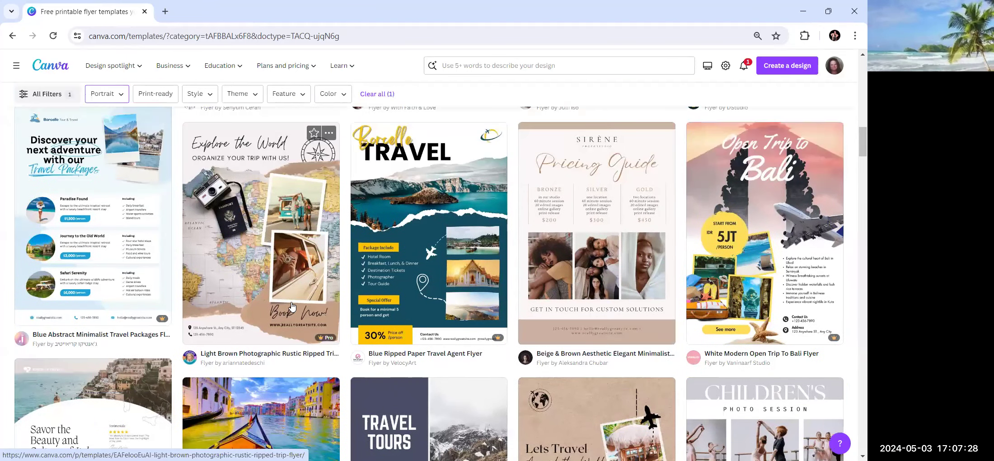
scroll(292, 306, "down", 1)
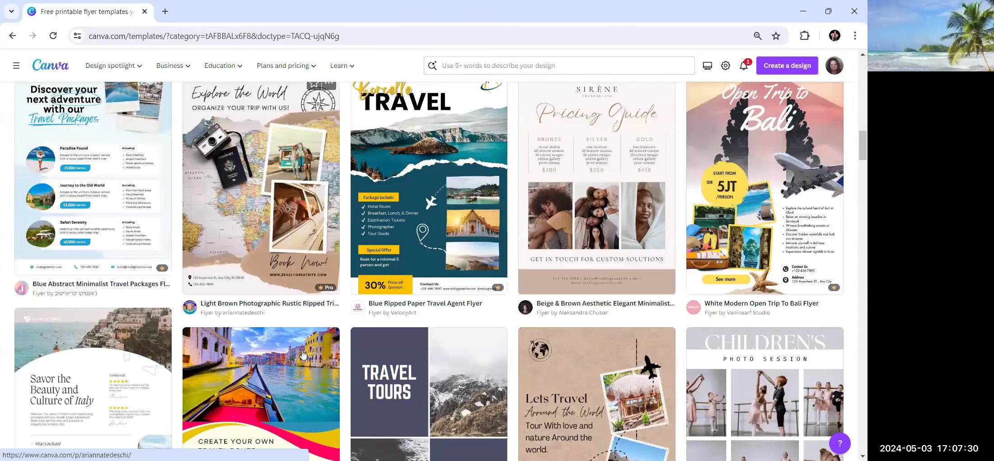
scroll(303, 353, "down", 3)
scroll(299, 348, "down", 2)
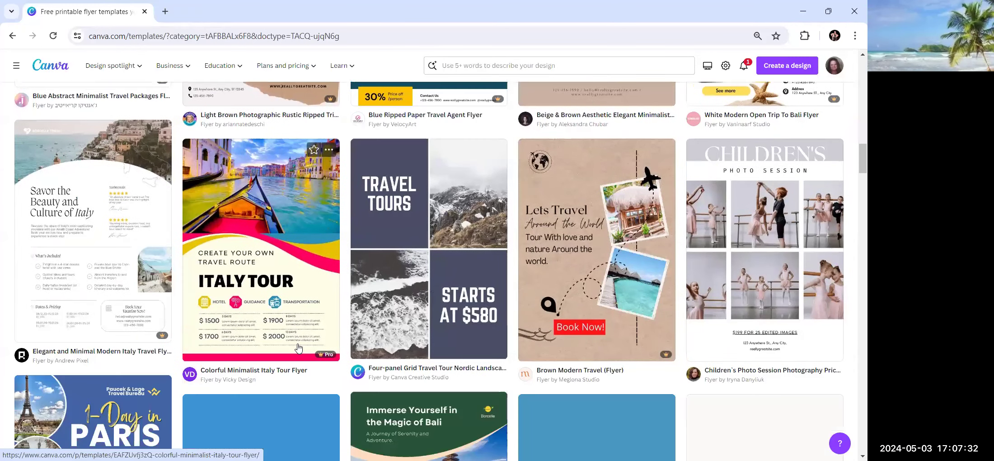
scroll(298, 348, "down", 1)
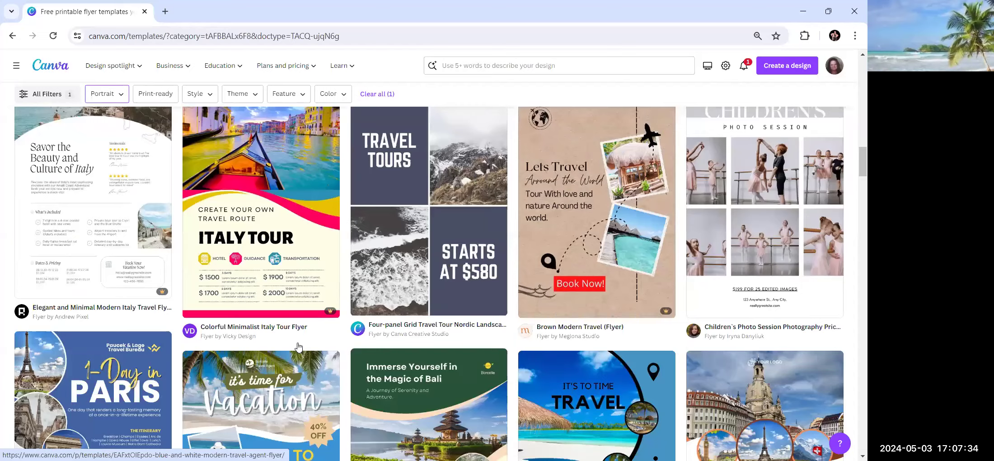
scroll(298, 347, "up", 3)
scroll(298, 347, "down", 1)
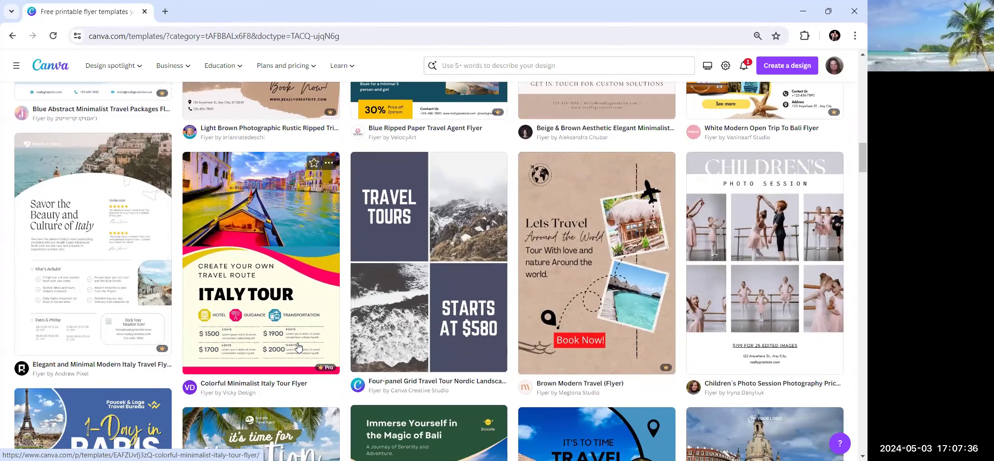
scroll(298, 347, "down", 1)
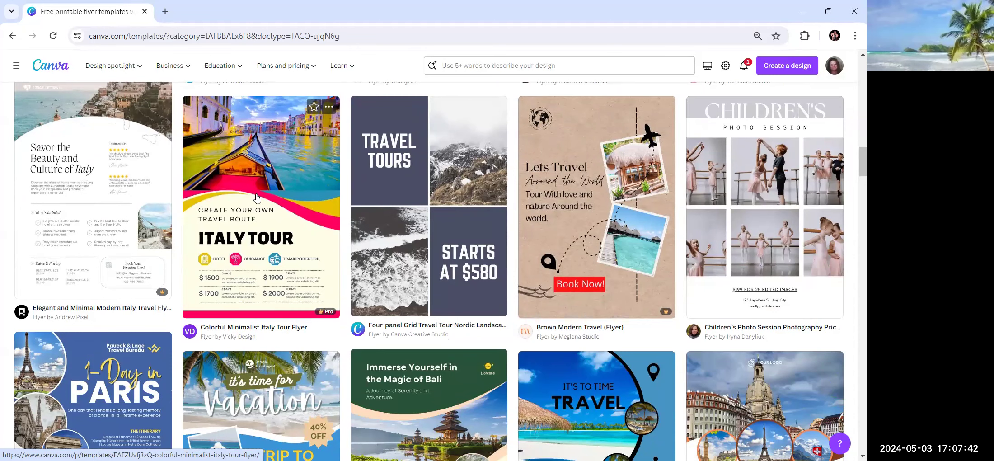
scroll(300, 259, "down", 2)
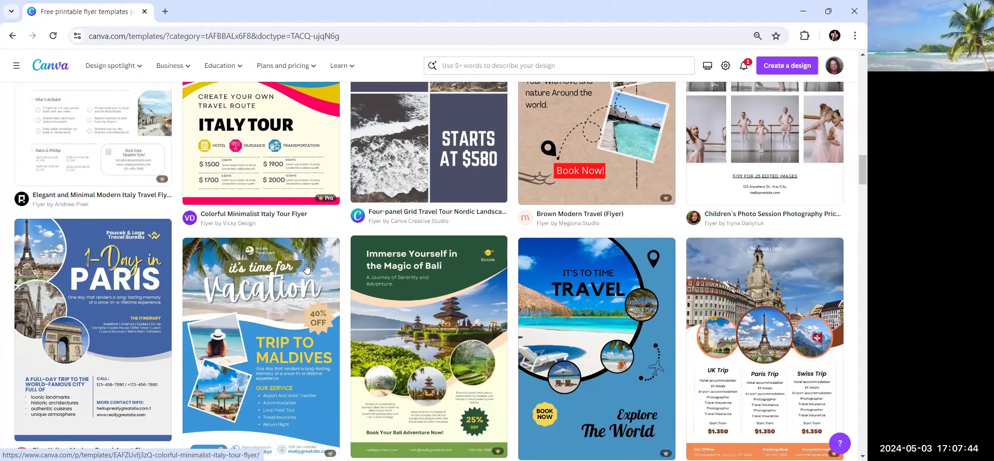
scroll(307, 271, "down", 3)
scroll(318, 290, "down", 2)
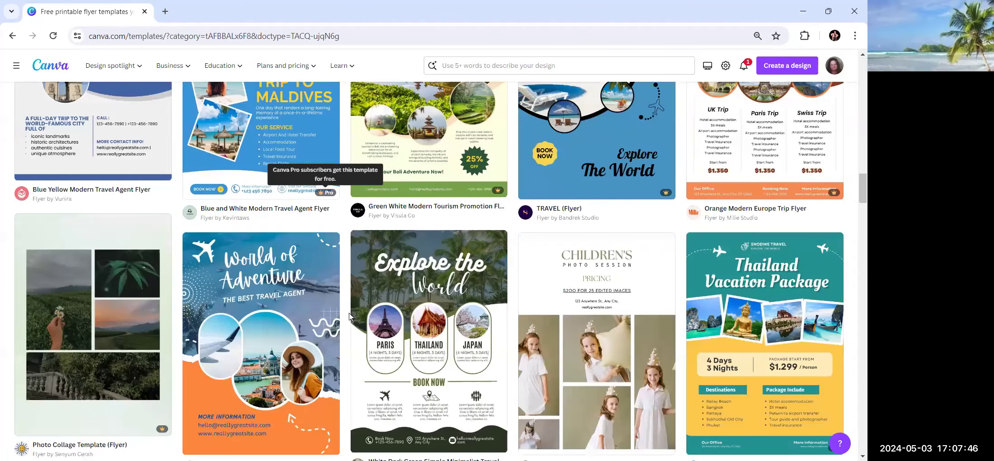
scroll(349, 315, "down", 1)
scroll(494, 370, "down", 1)
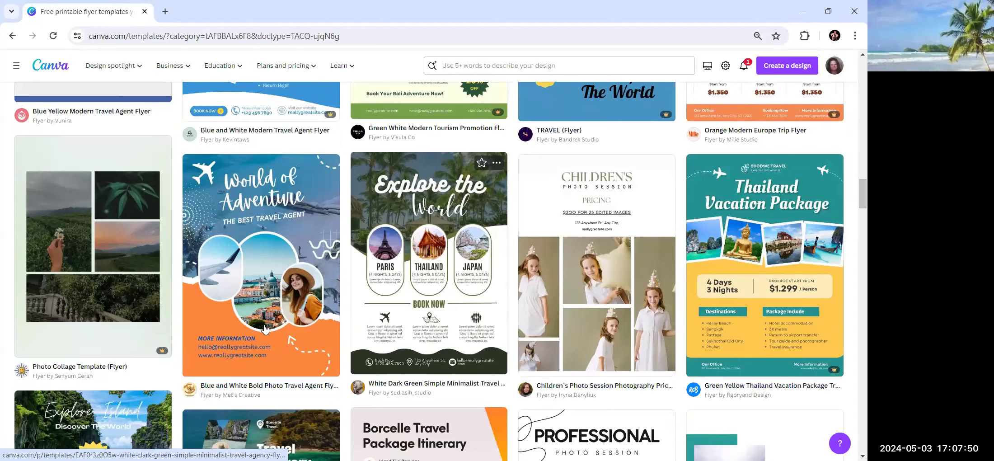
scroll(265, 331, "up", 8)
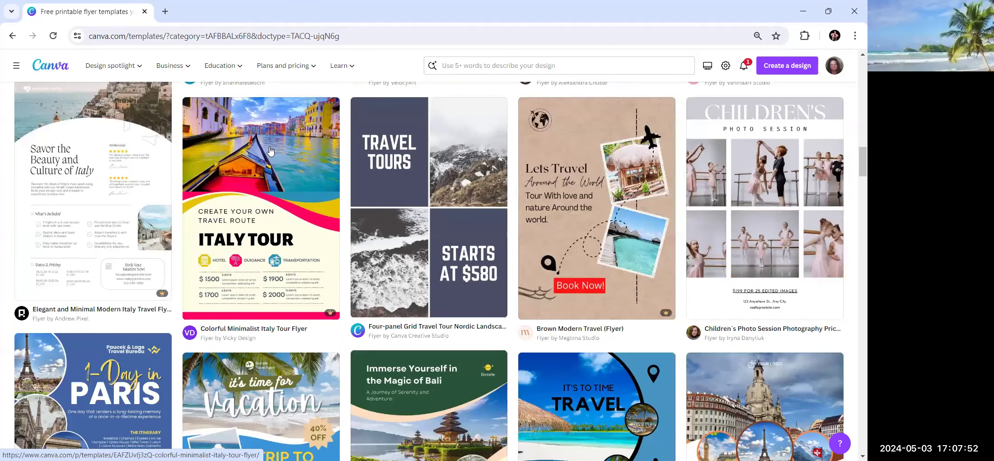
Customize the Colorful Minimalist Italy Tour Flyer template as a new design.
left_click(271, 152)
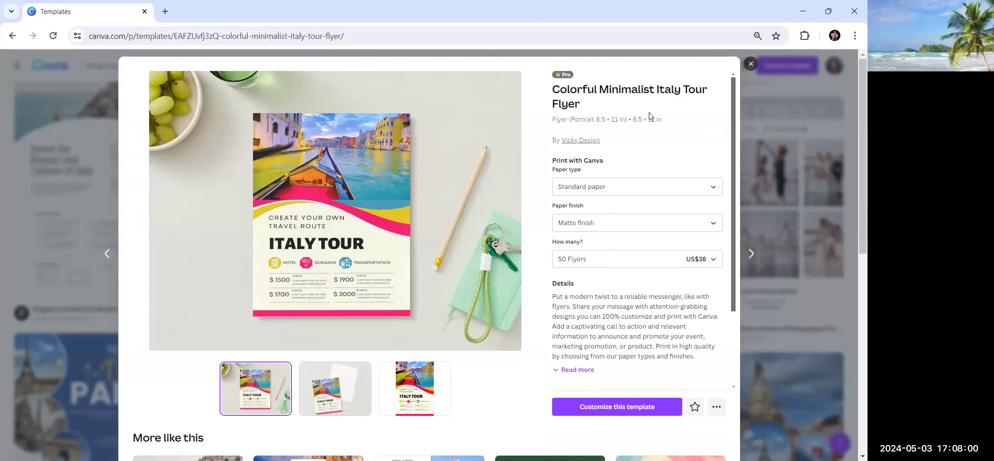
scroll(600, 327, "down", 2)
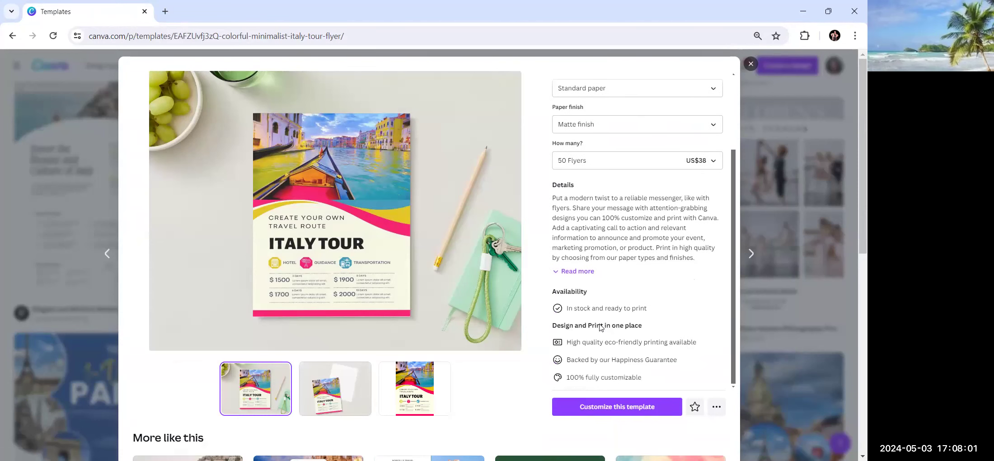
left_click(605, 414)
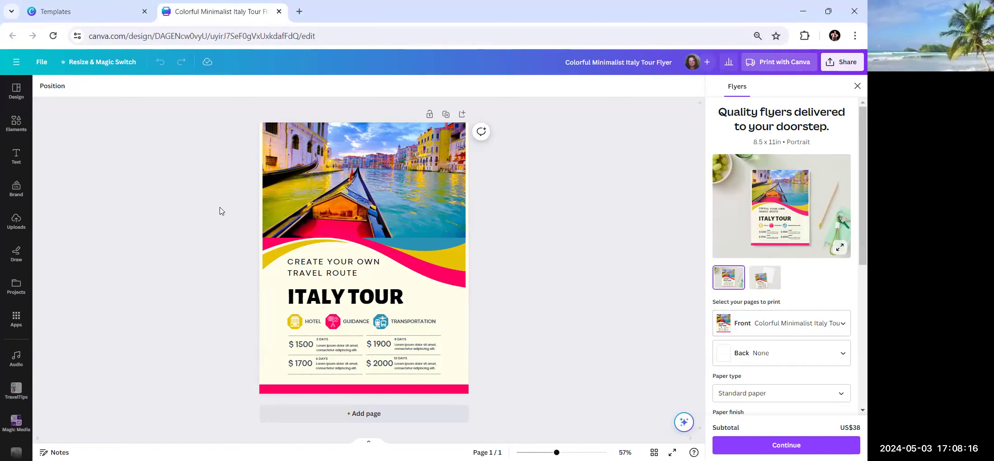
Show the Design template panel beside the Italy Tour flyer and bring up the main menu.
left_click(16, 93)
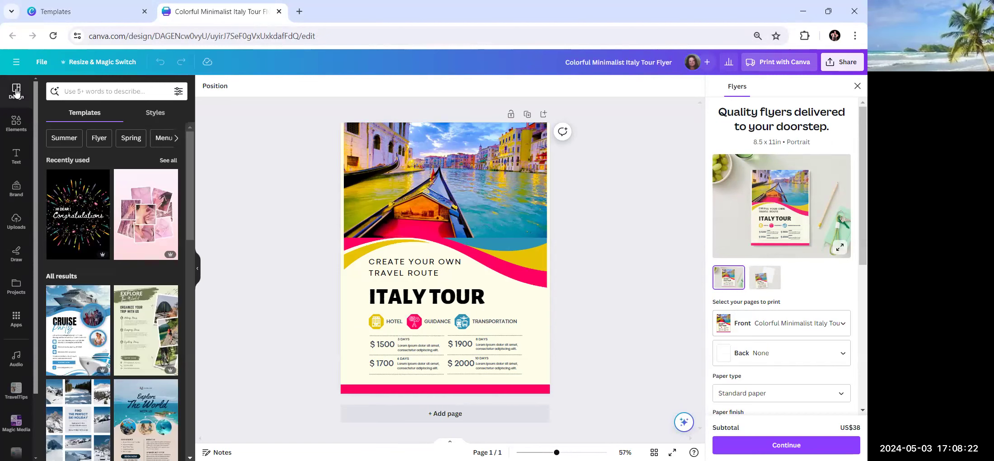
left_click(16, 62)
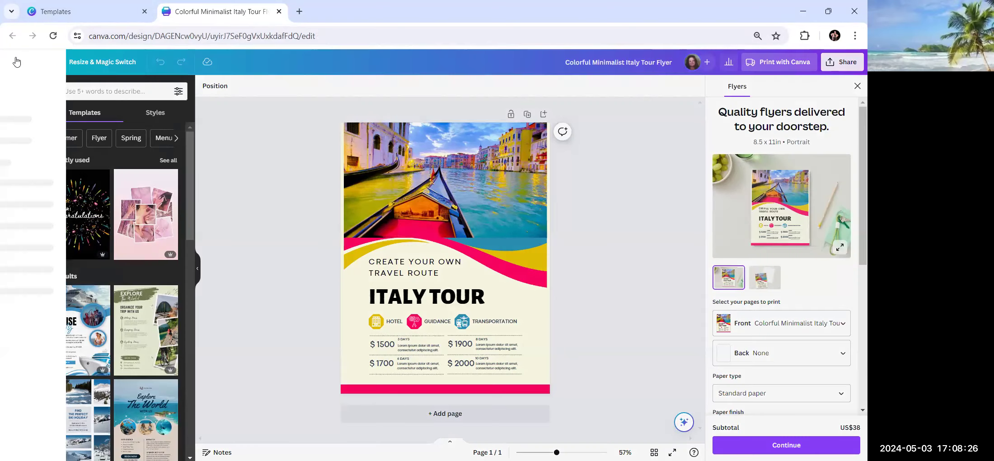
Return to the Canva home page and create a blank Real Estate Flyer design.
left_click(23, 65)
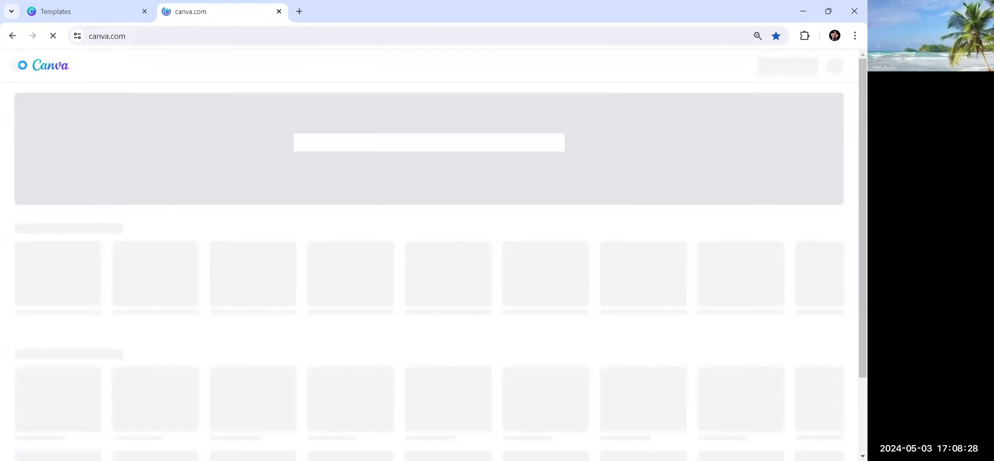
scroll(278, 229, "down", 7)
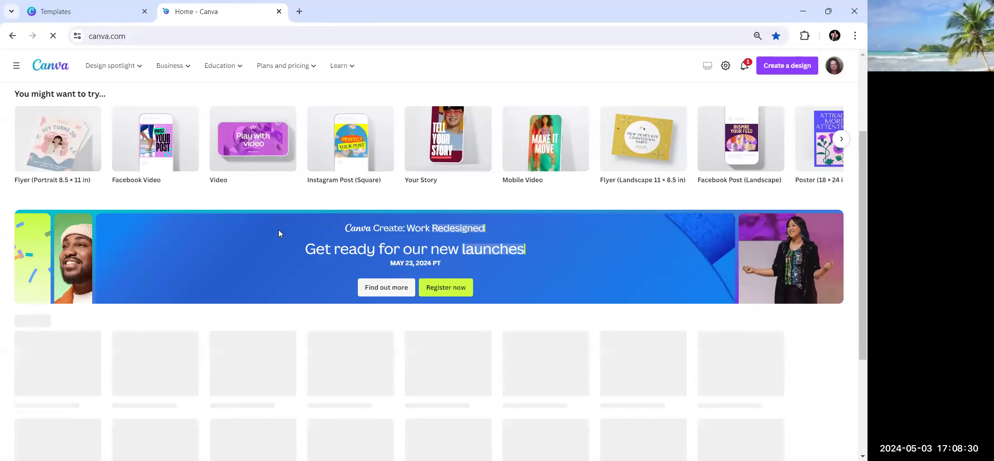
scroll(221, 242, "up", 1)
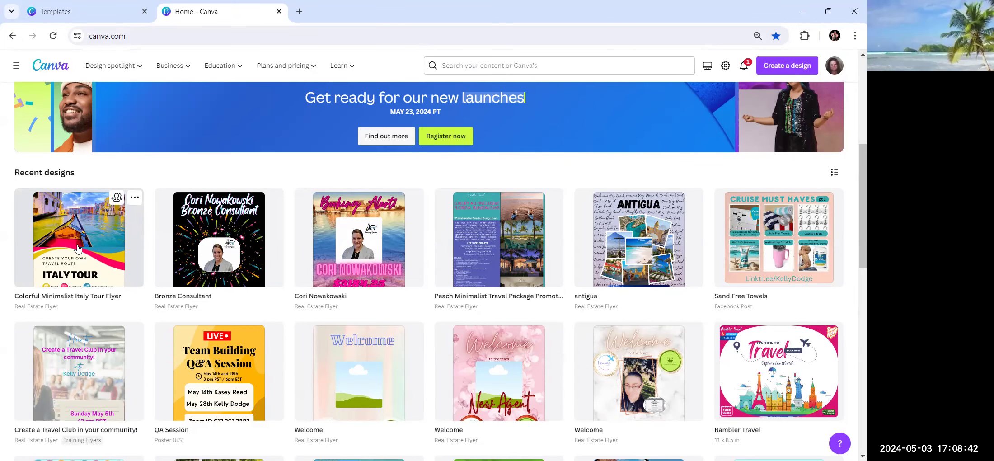
scroll(646, 375, "down", 3)
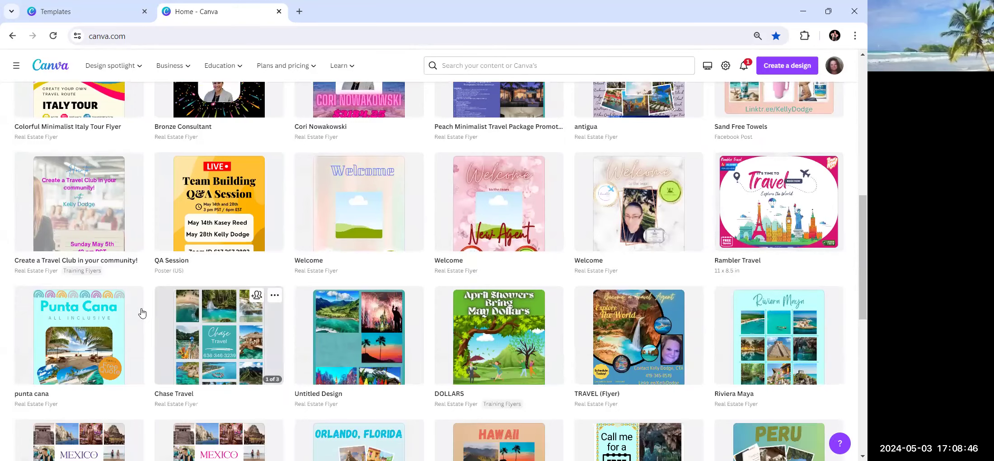
scroll(141, 311, "down", 4)
scroll(142, 312, "up", 15)
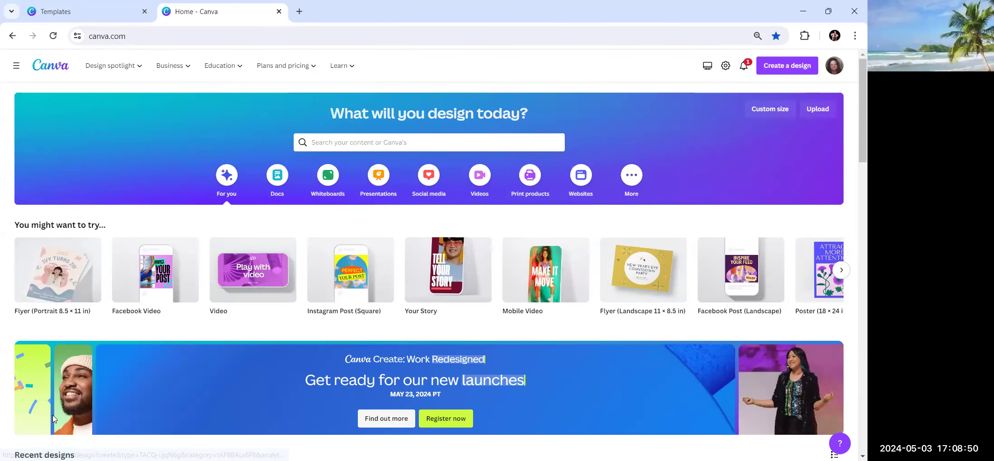
left_click(59, 283)
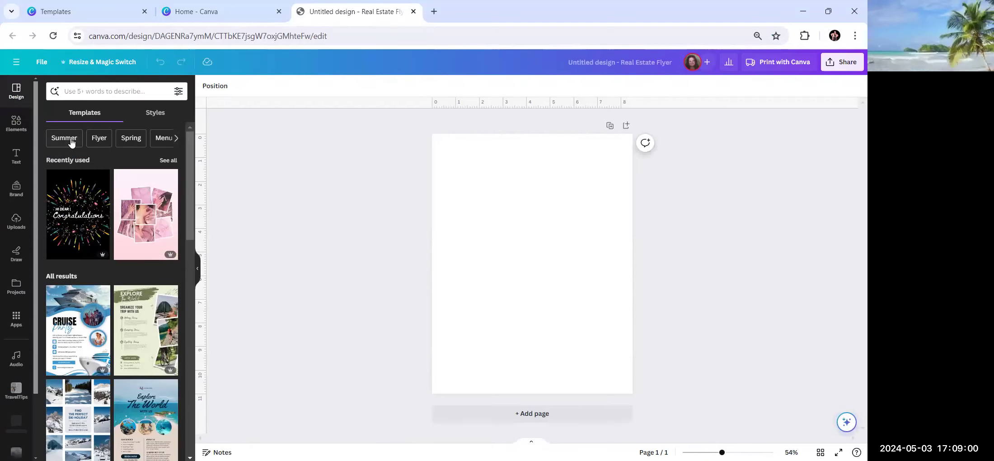
Page through the template category suggestions and activate the template search box.
left_click(177, 138)
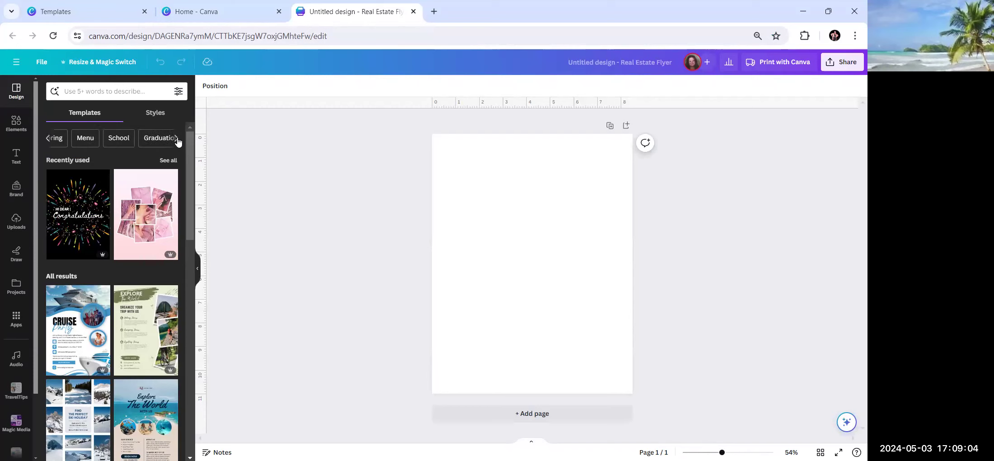
left_click(176, 138)
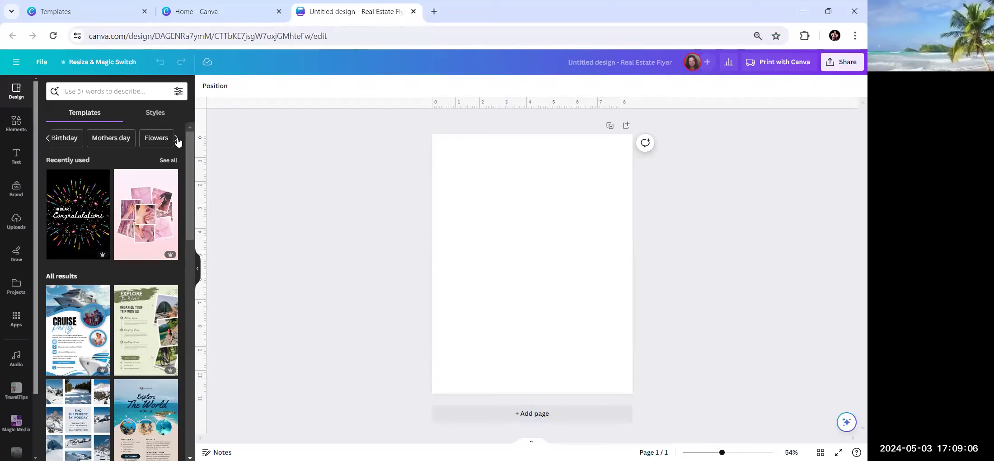
left_click(176, 138)
left_click(95, 91)
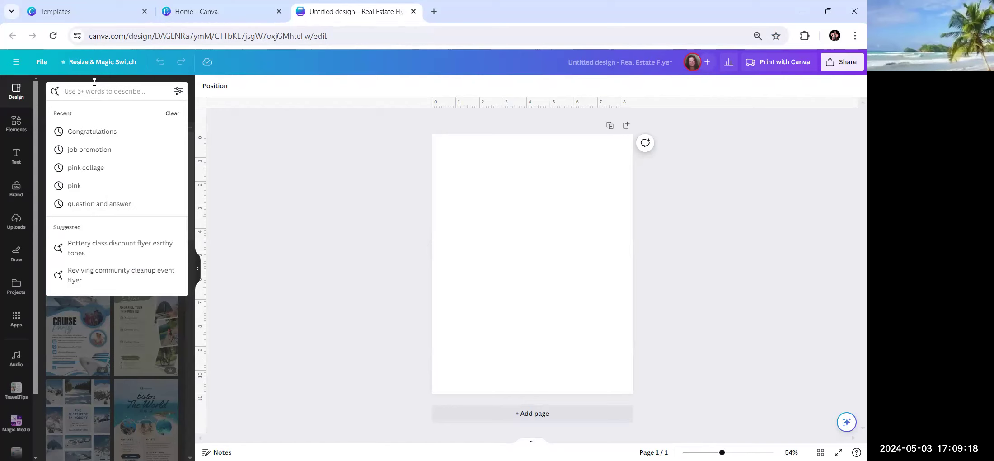
type("colorf")
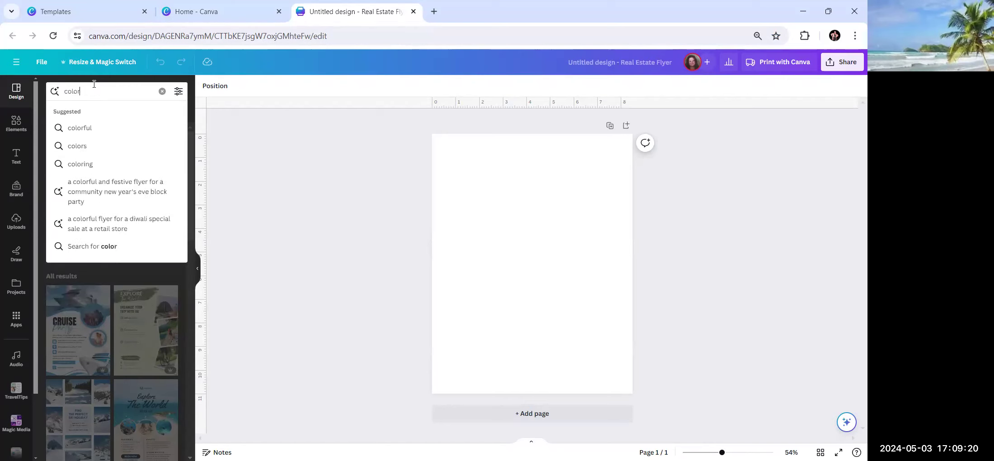
left_click(87, 129)
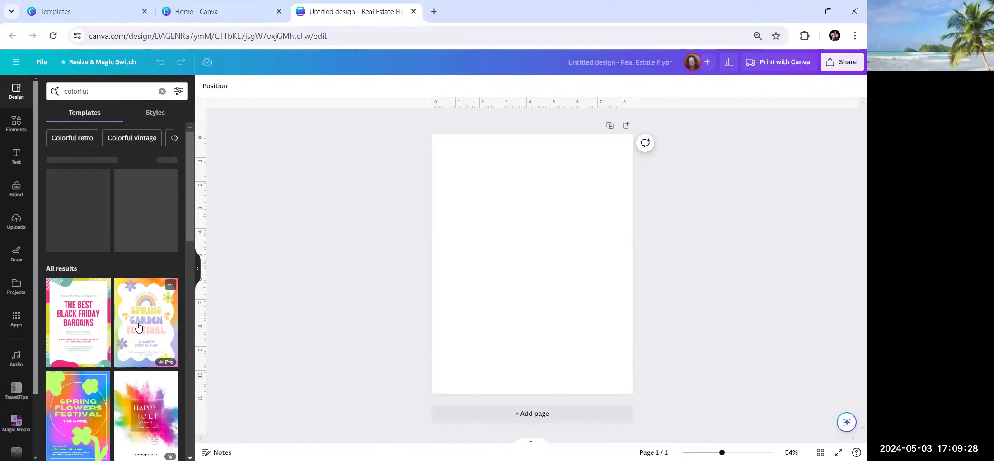
scroll(138, 326, "down", 3)
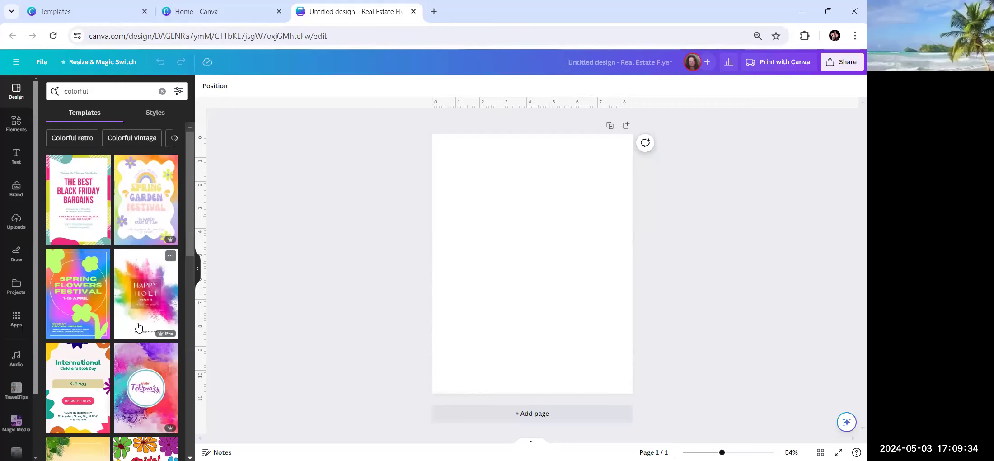
scroll(138, 328, "down", 2)
scroll(138, 328, "up", 2)
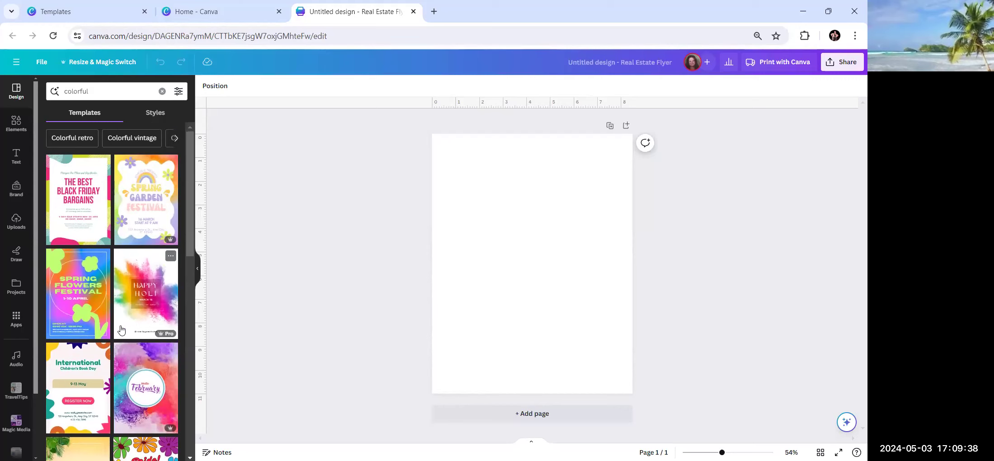
scroll(120, 330, "down", 1)
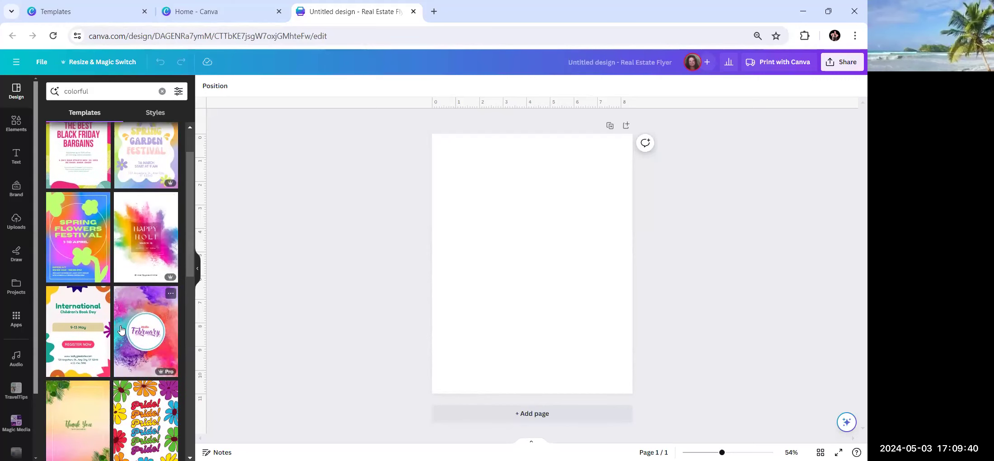
scroll(121, 329, "down", 1)
scroll(120, 329, "down", 1)
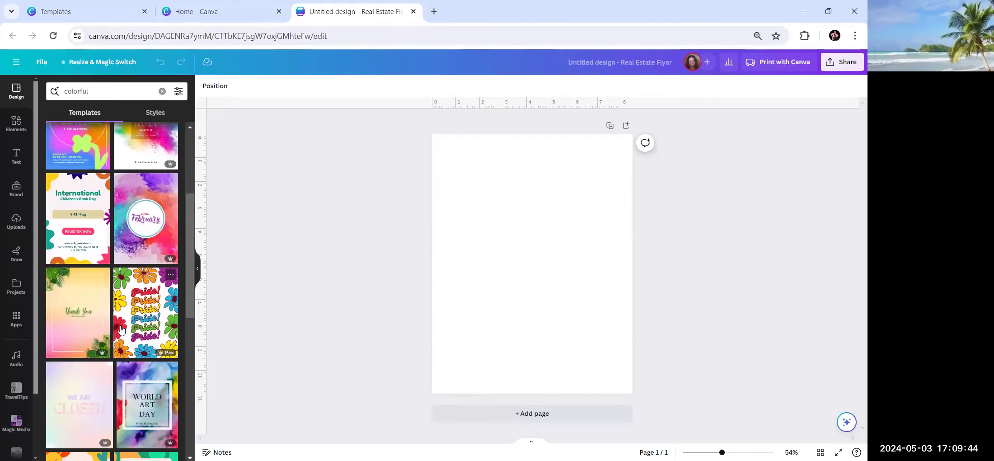
scroll(121, 330, "down", 6)
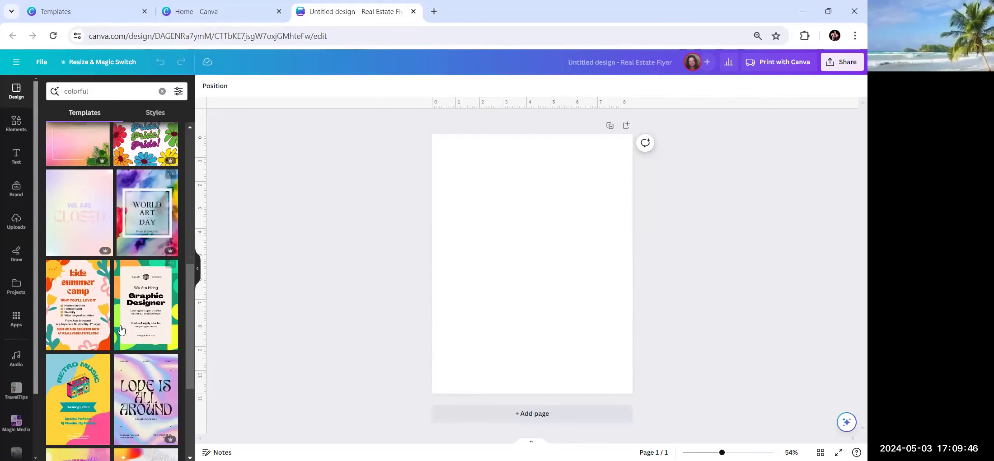
scroll(121, 330, "down", 1)
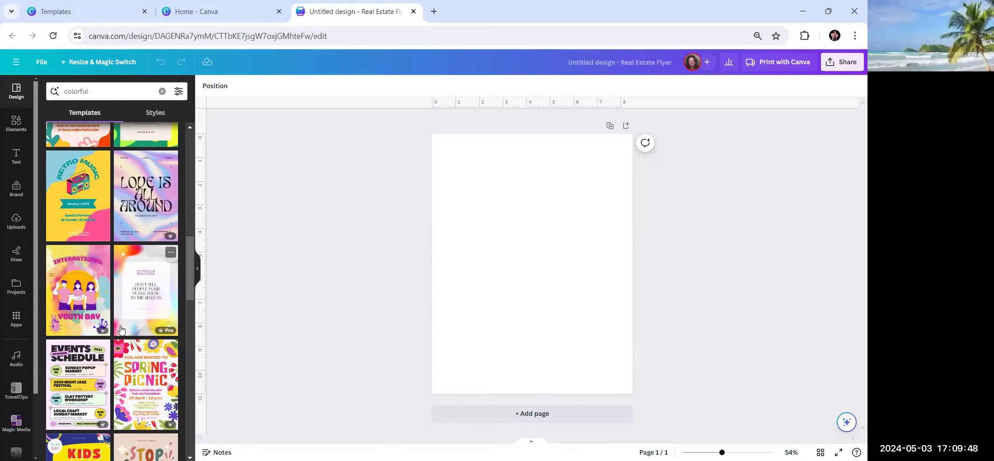
scroll(121, 330, "down", 2)
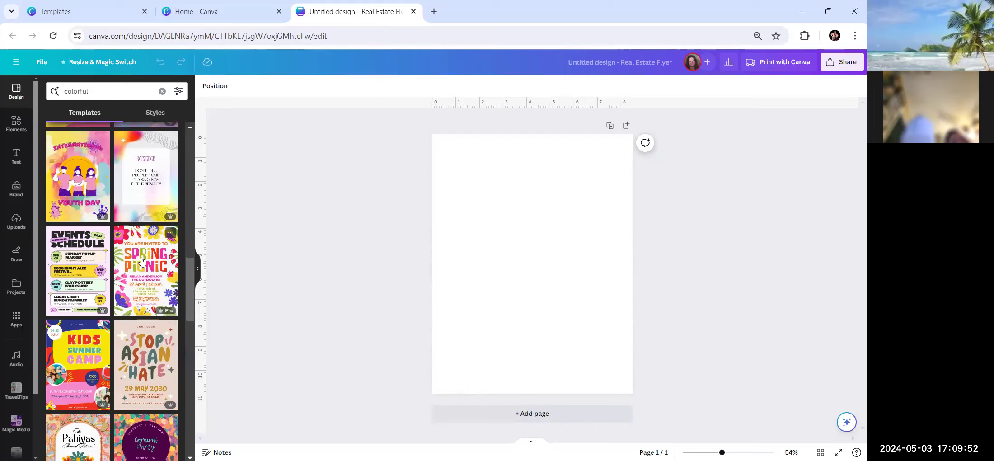
scroll(140, 290, "down", 5)
scroll(137, 316, "up", 10)
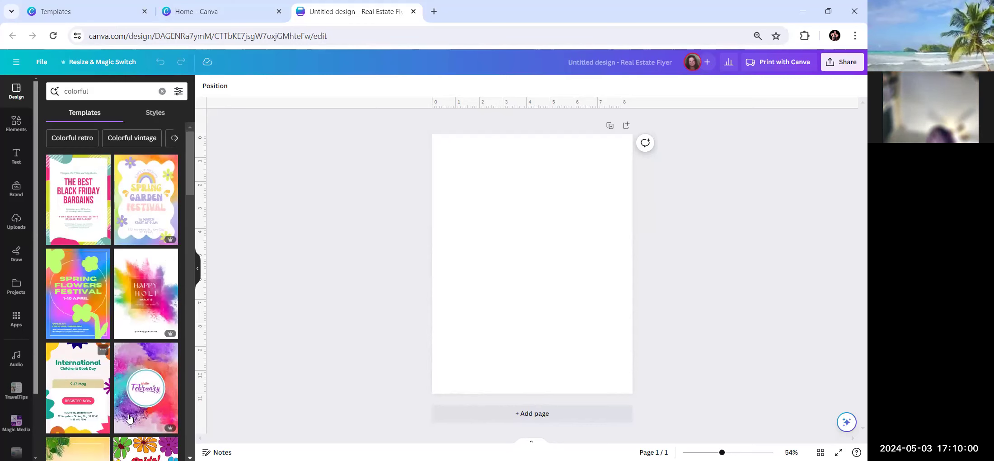
scroll(129, 407, "down", 3)
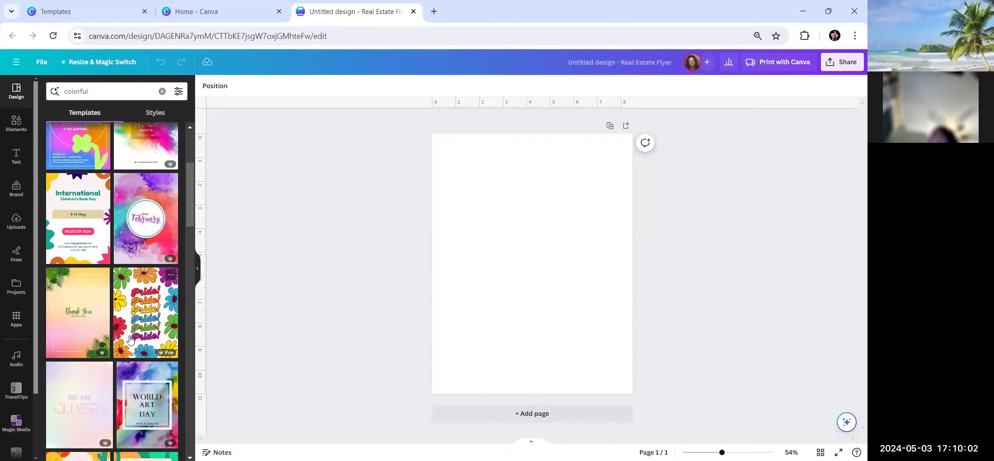
scroll(130, 340, "down", 3)
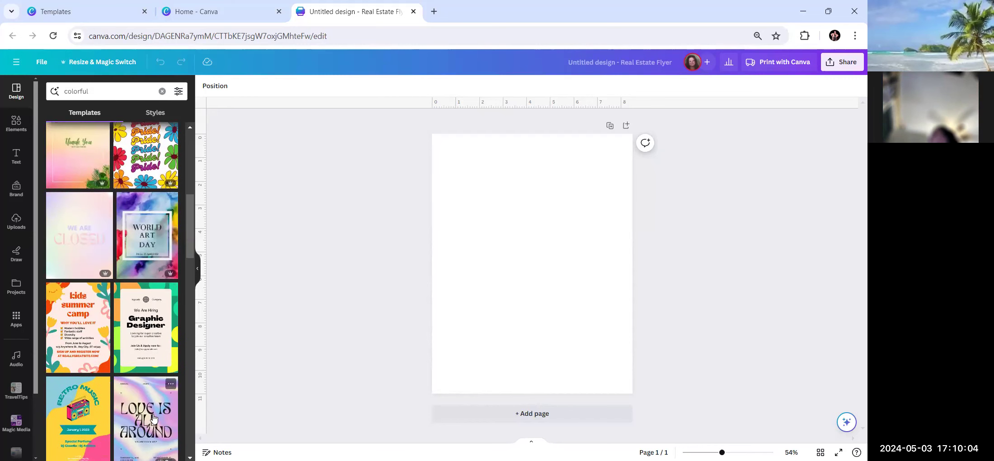
scroll(154, 418, "down", 4)
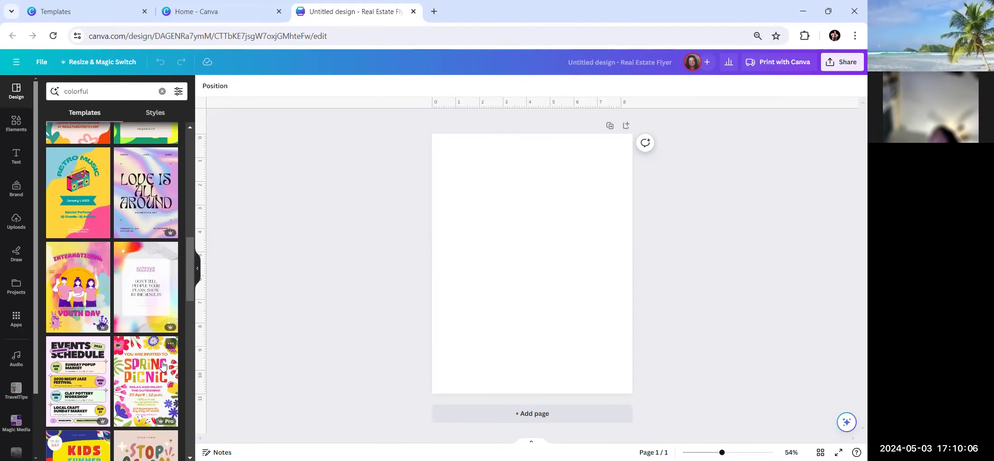
scroll(163, 365, "down", 4)
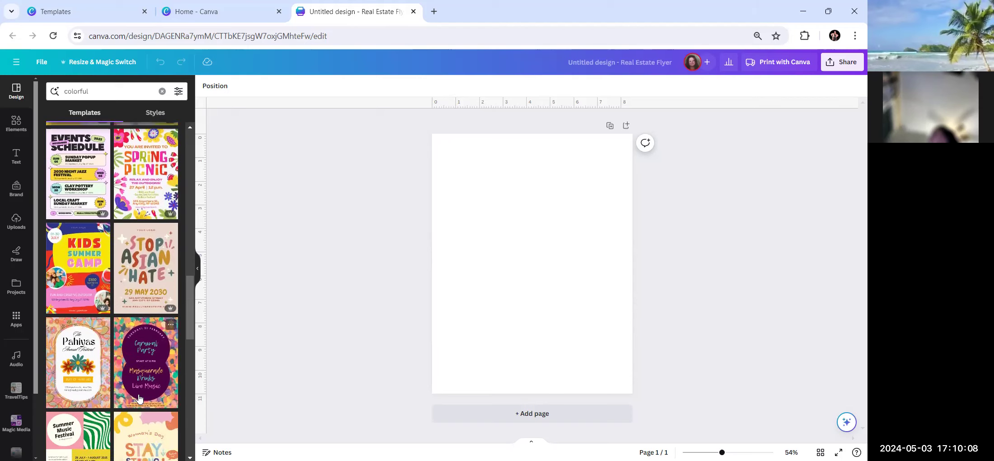
scroll(138, 399, "down", 4)
scroll(131, 317, "down", 2)
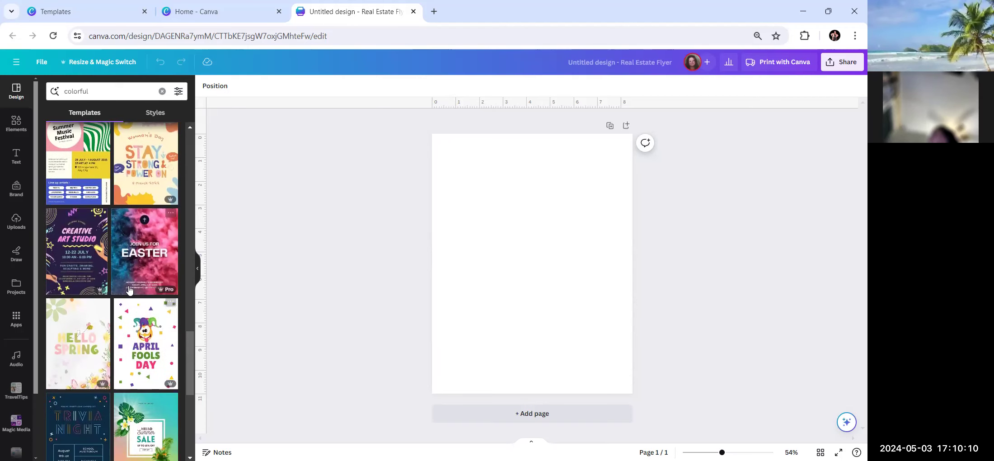
scroll(128, 312, "down", 4)
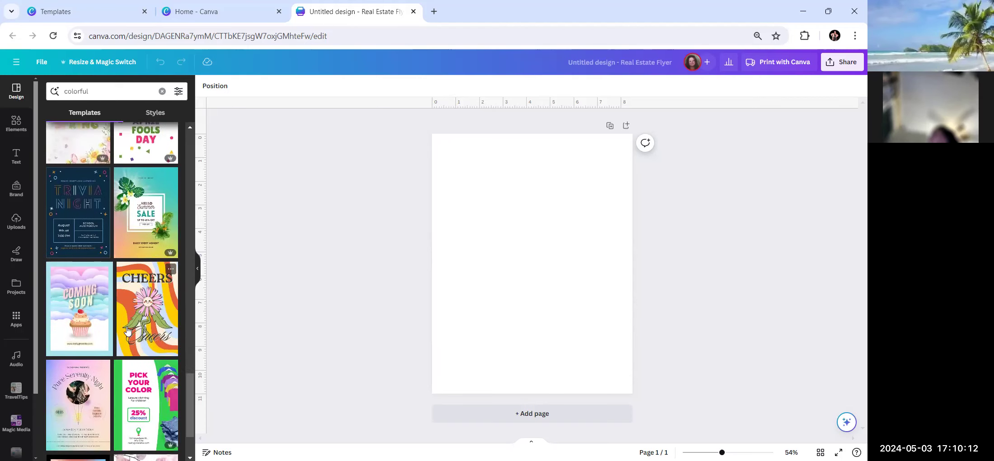
scroll(127, 330, "down", 1)
scroll(128, 334, "down", 3)
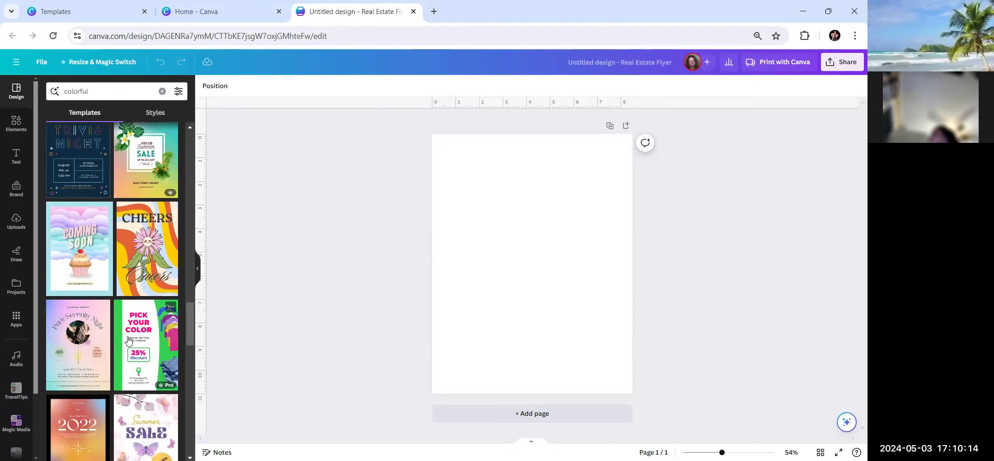
scroll(128, 339, "down", 2)
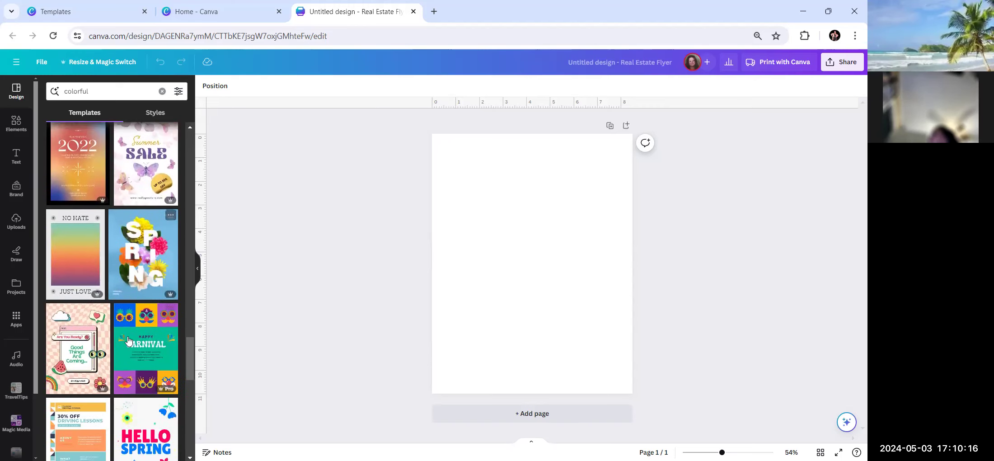
scroll(128, 339, "up", 10)
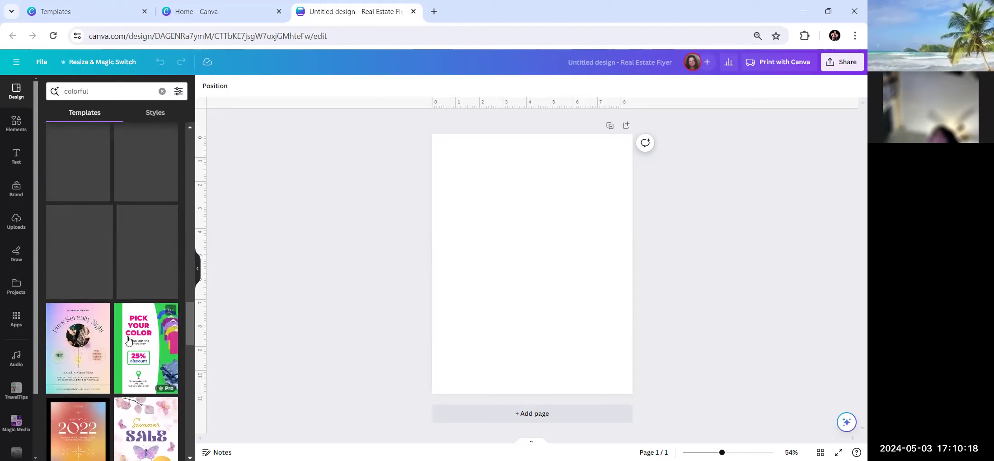
Search the templates for 'colorful collage' and browse the results.
left_click(100, 92)
type("collage")
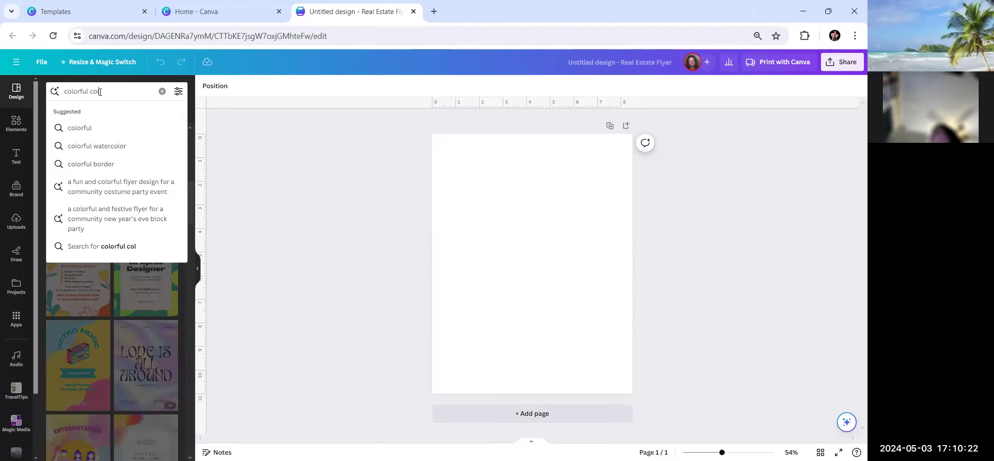
key("Return")
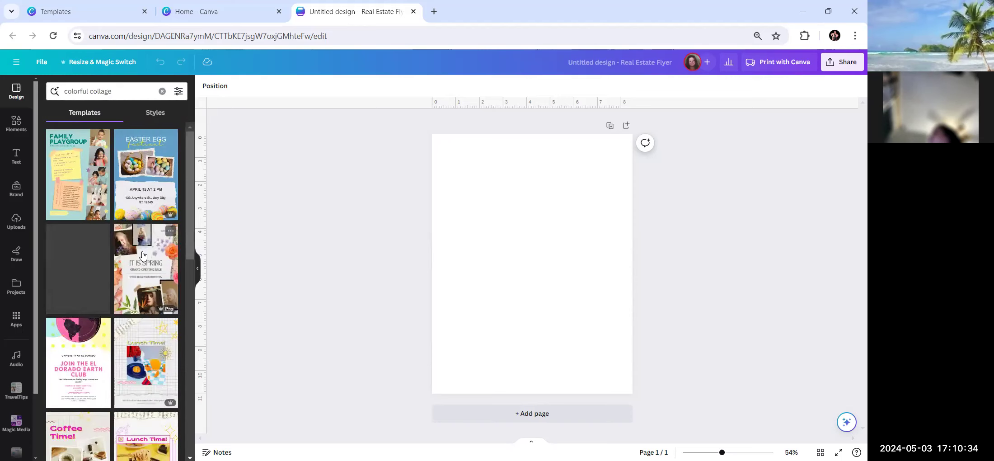
scroll(143, 253, "down", 7)
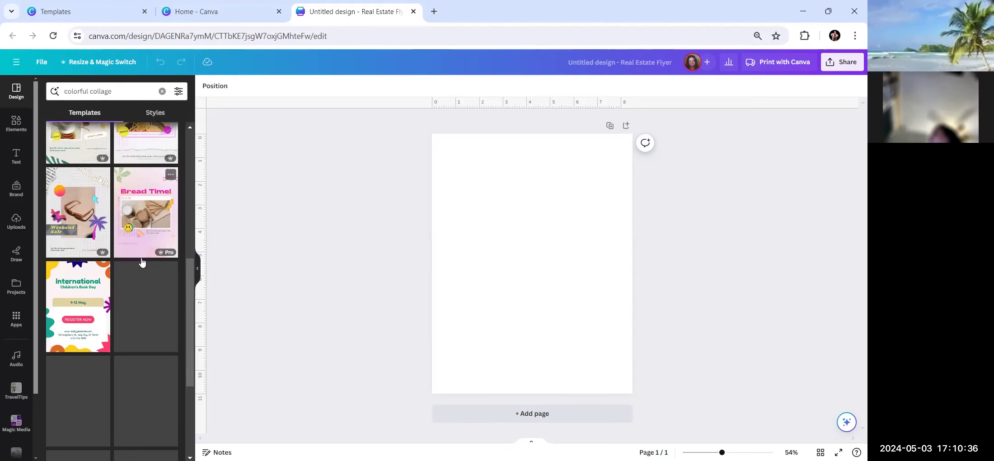
scroll(142, 259, "down", 3)
scroll(141, 260, "down", 3)
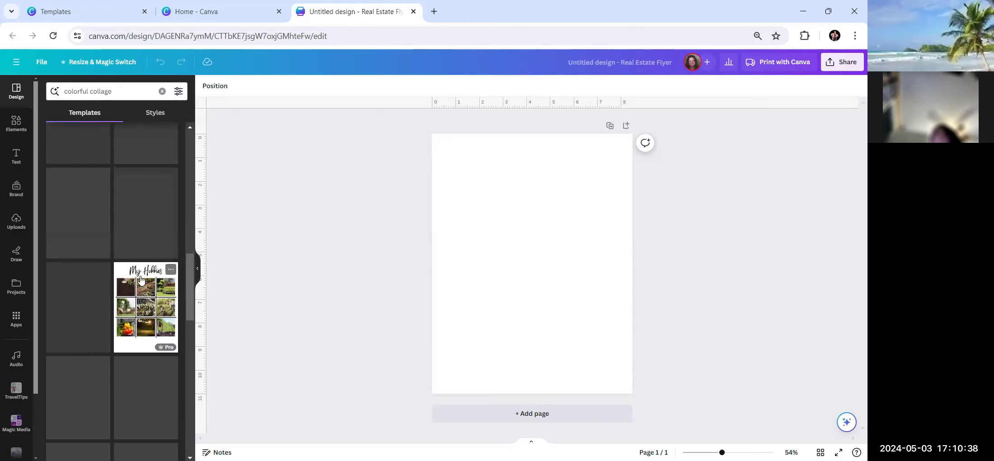
scroll(140, 276, "up", 15)
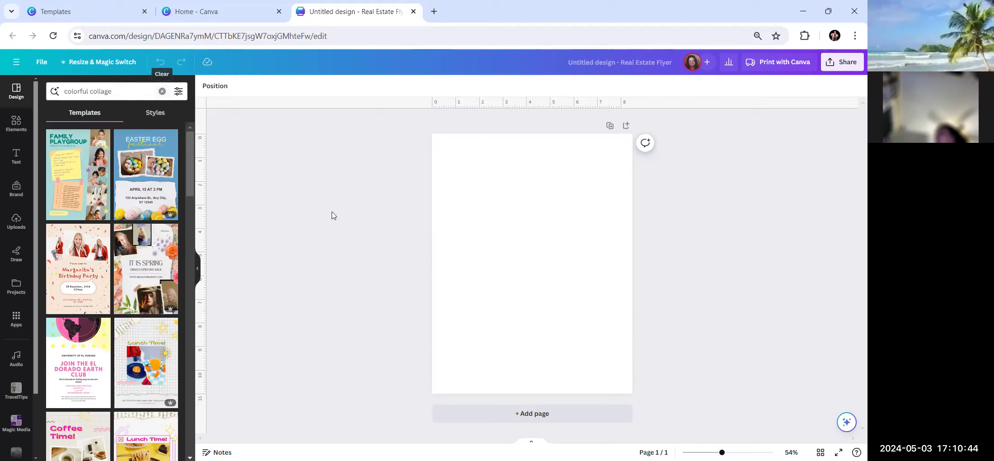
Apply the Happy Wedding Photo Collage template to the blank flyer page.
left_click(544, 284)
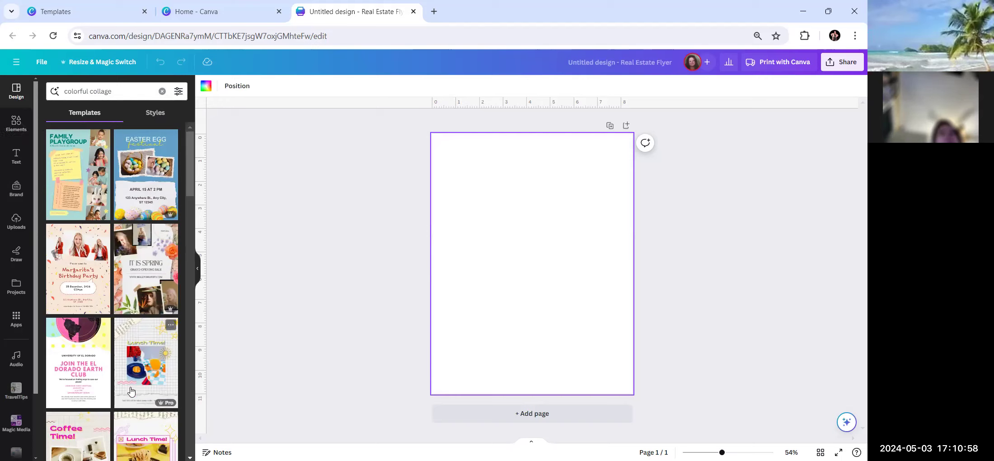
scroll(128, 388, "down", 5)
scroll(128, 387, "down", 4)
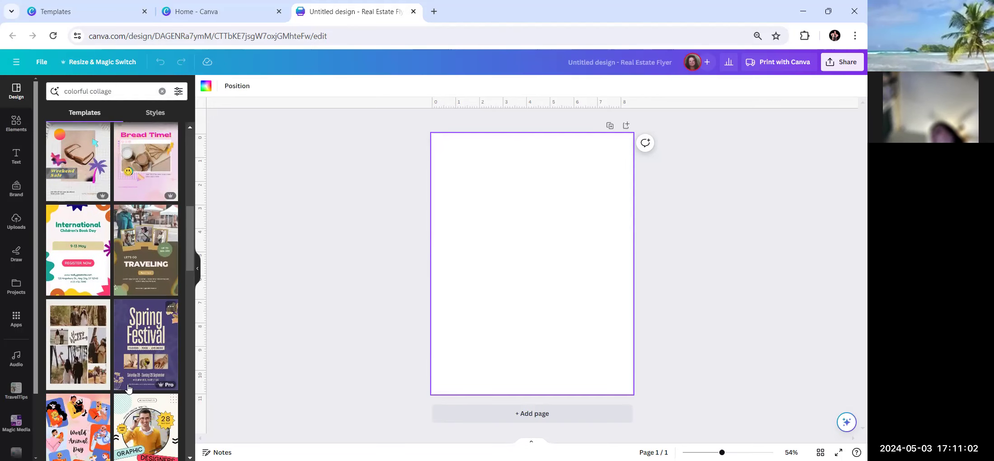
scroll(129, 388, "down", 3)
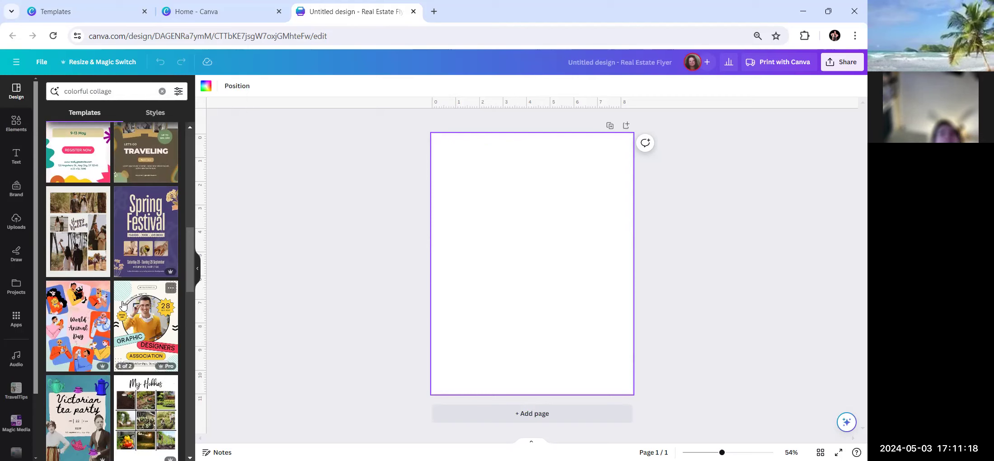
scroll(104, 289, "down", 2)
scroll(86, 276, "up", 2)
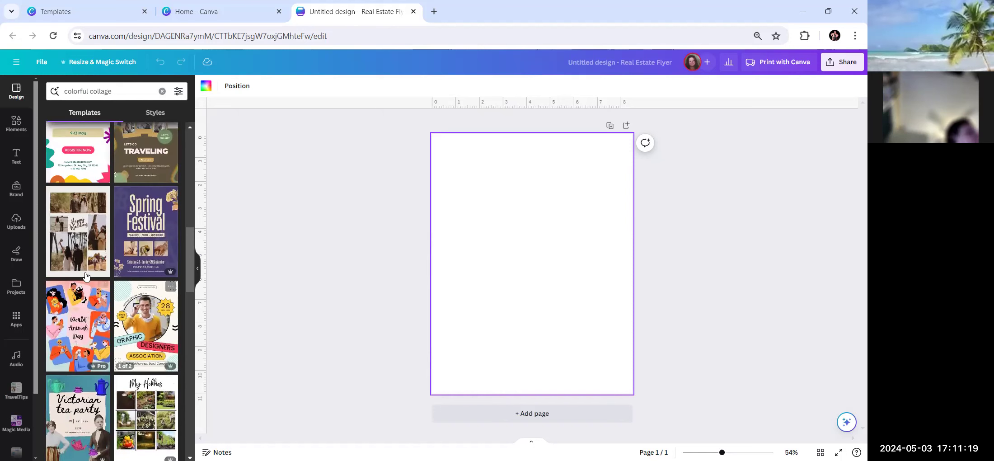
left_click(80, 226)
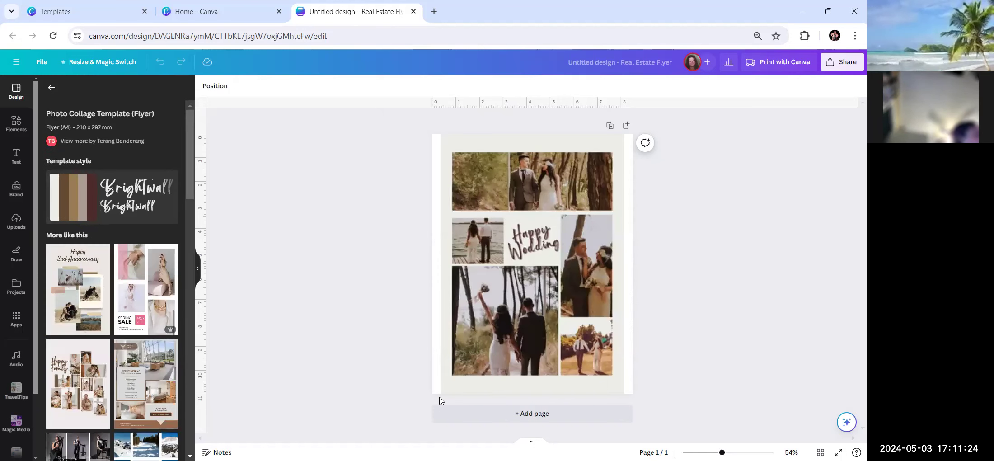
left_click(444, 282)
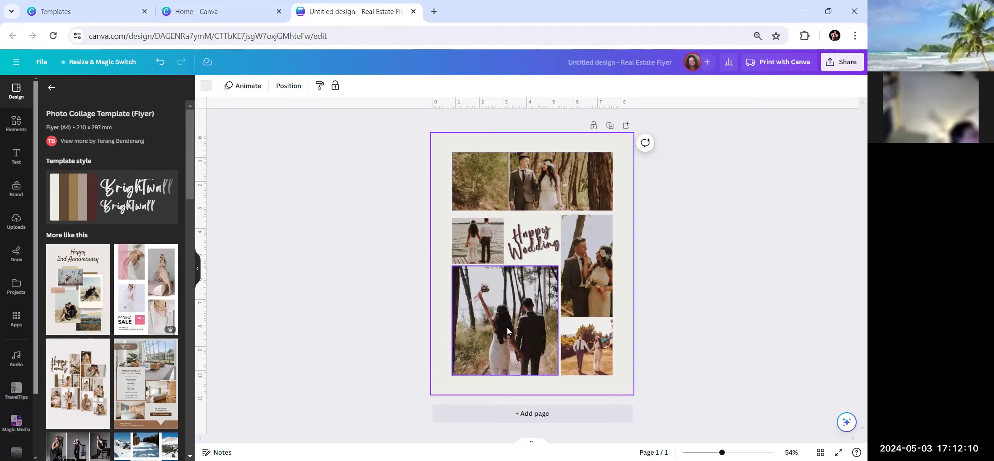
left_click(481, 237)
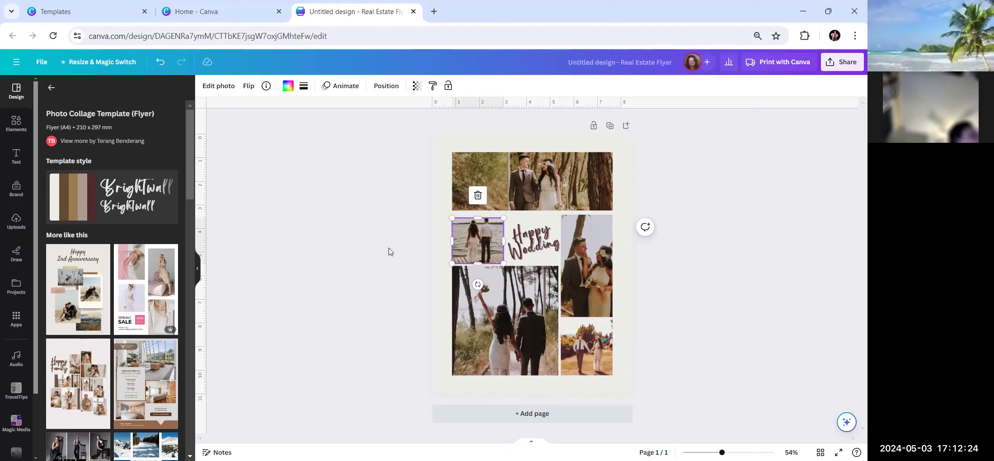
left_click(443, 251)
left_click(490, 189)
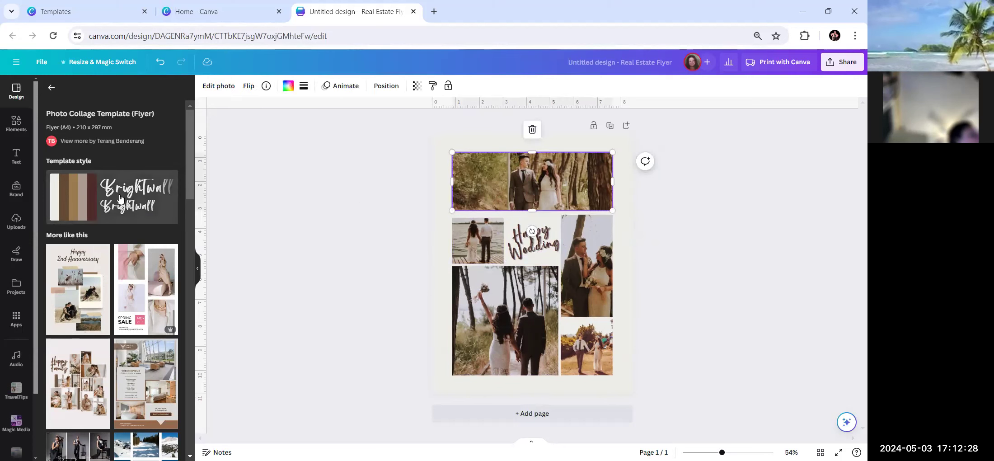
Shuffle the template style until the page has a dark brown background with white title.
left_click(73, 189)
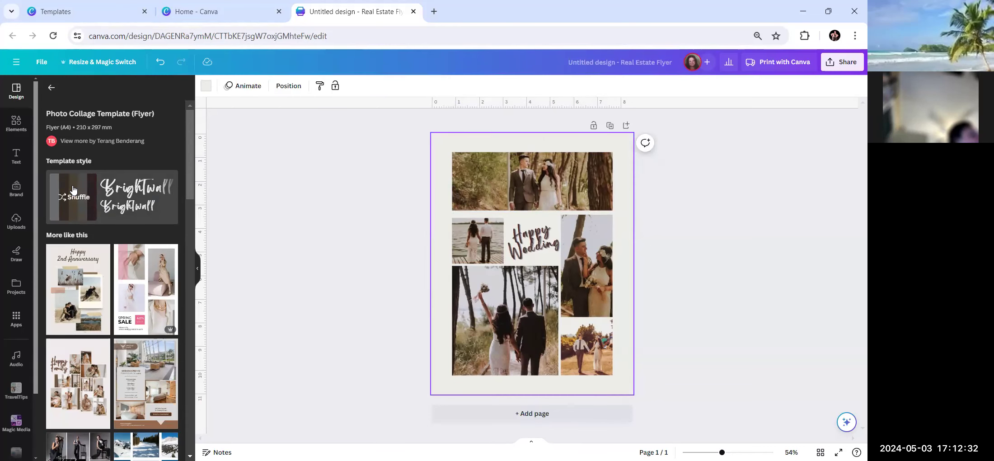
left_click(76, 199)
left_click(75, 199)
left_click(76, 199)
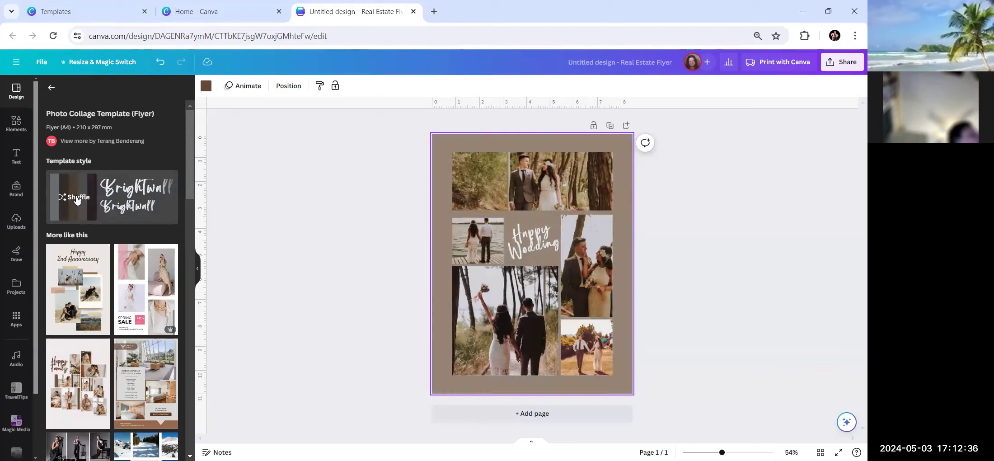
left_click(76, 199)
left_click(76, 198)
left_click(76, 199)
left_click(76, 198)
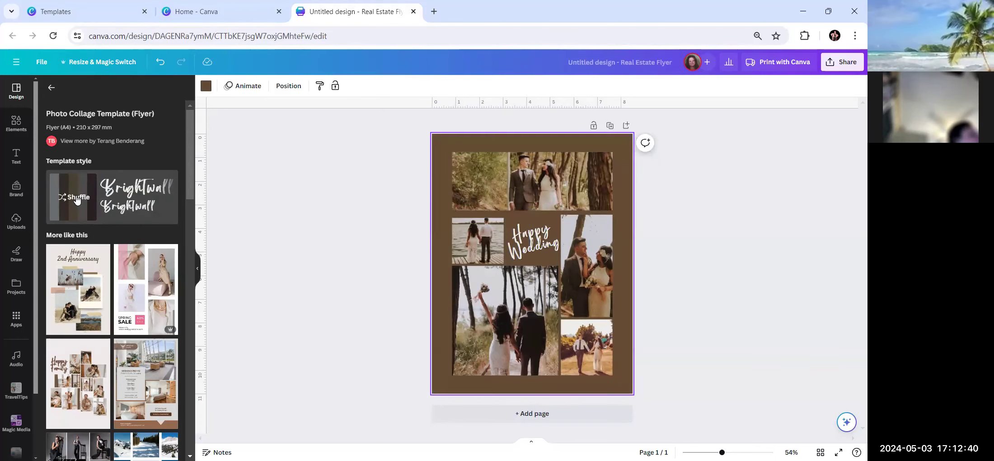
scroll(139, 210, "down", 3)
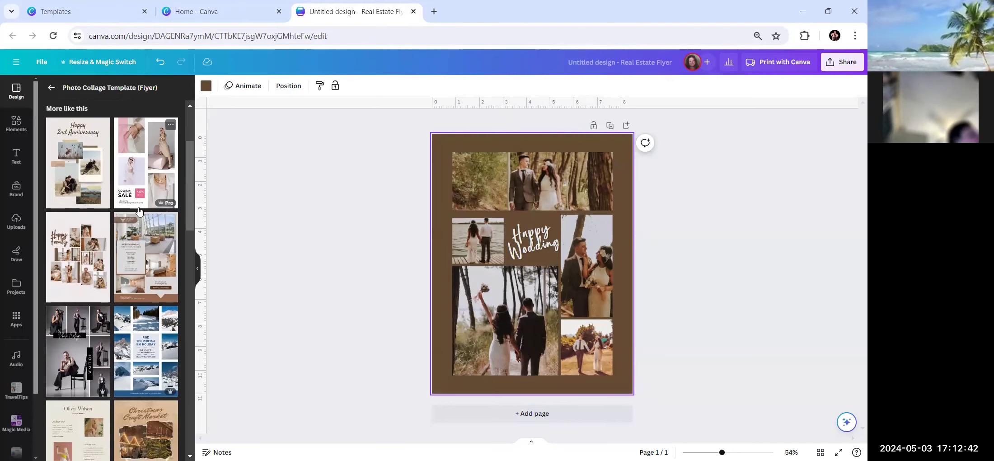
scroll(90, 250, "up", 2)
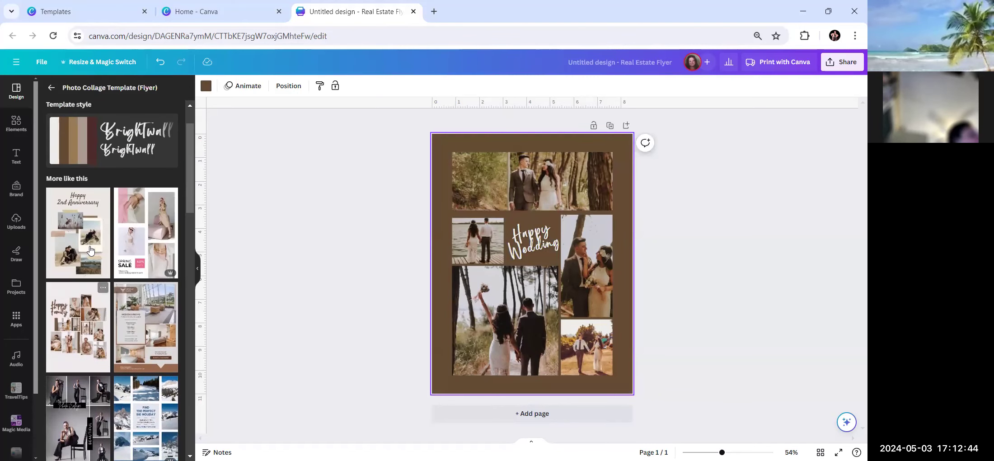
scroll(136, 249, "up", 2)
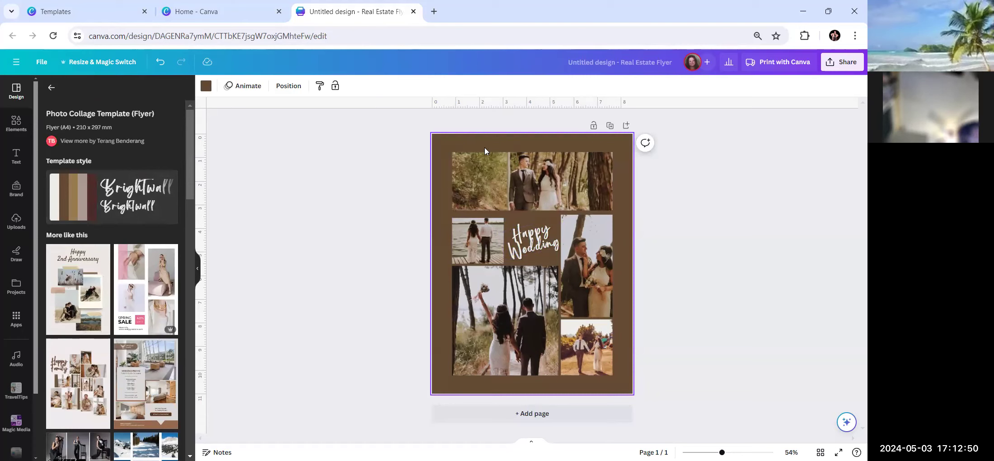
Set the page background to the yellow-to-pink gradient from Default colors.
left_click(206, 86)
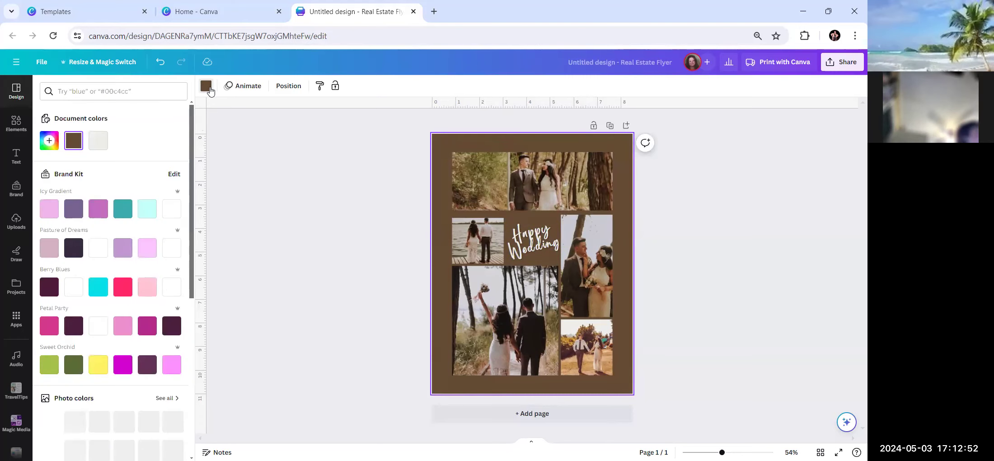
scroll(116, 183, "down", 6)
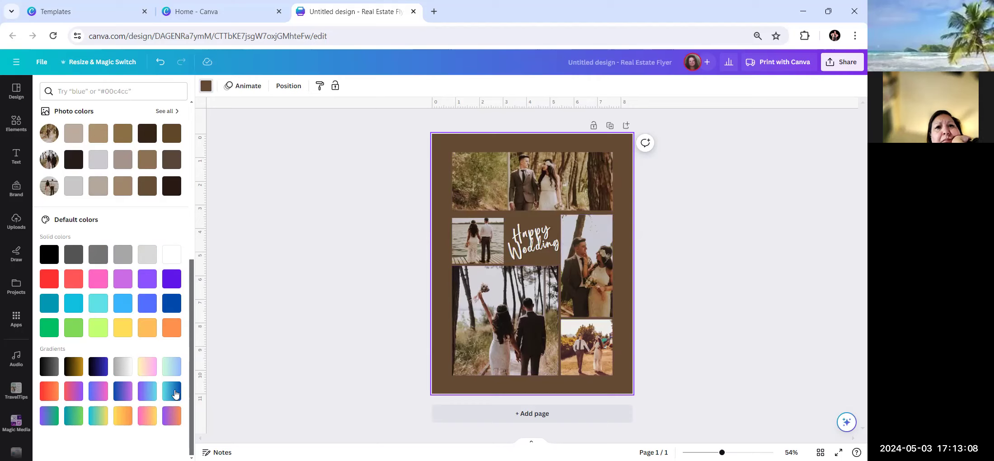
left_click(143, 372)
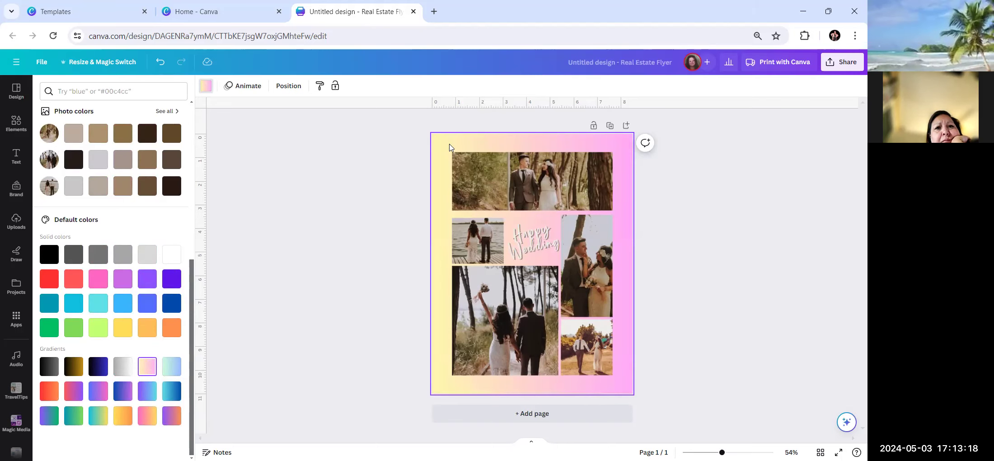
left_click(205, 91)
left_click(205, 90)
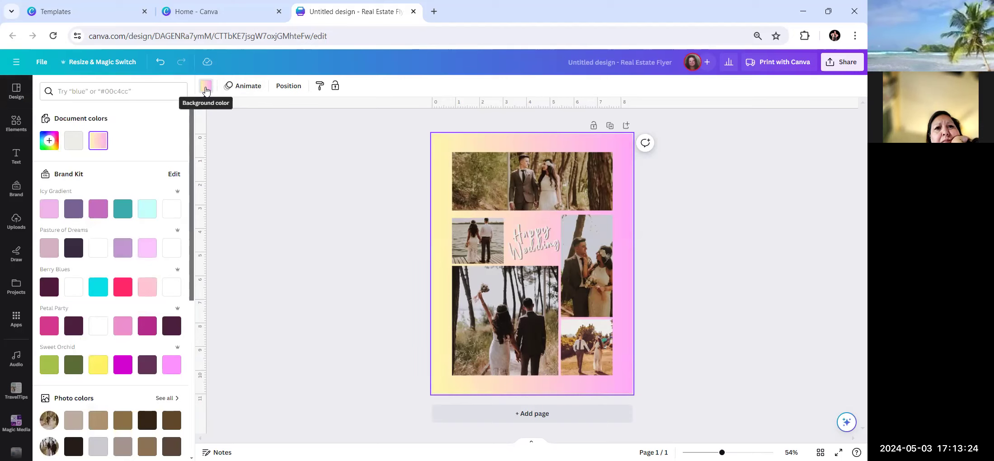
left_click(564, 191)
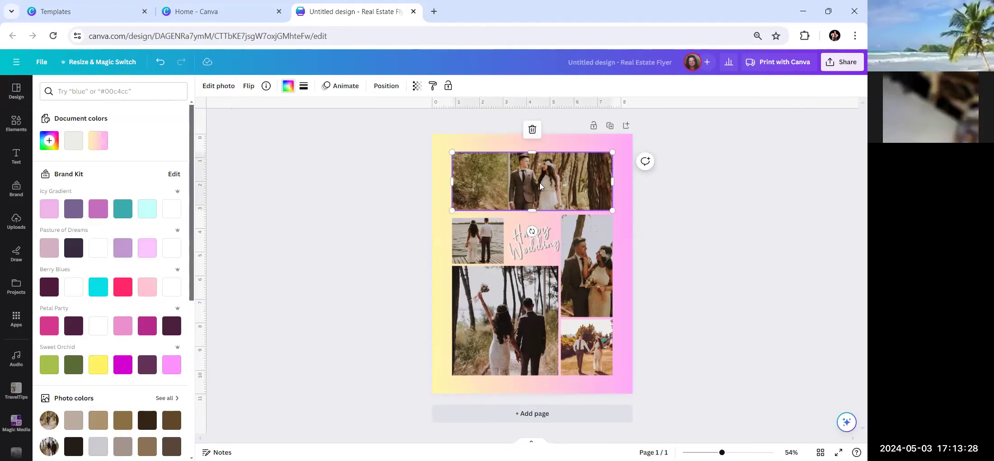
Delete the photos from the top and small left collage frames.
left_click(532, 130)
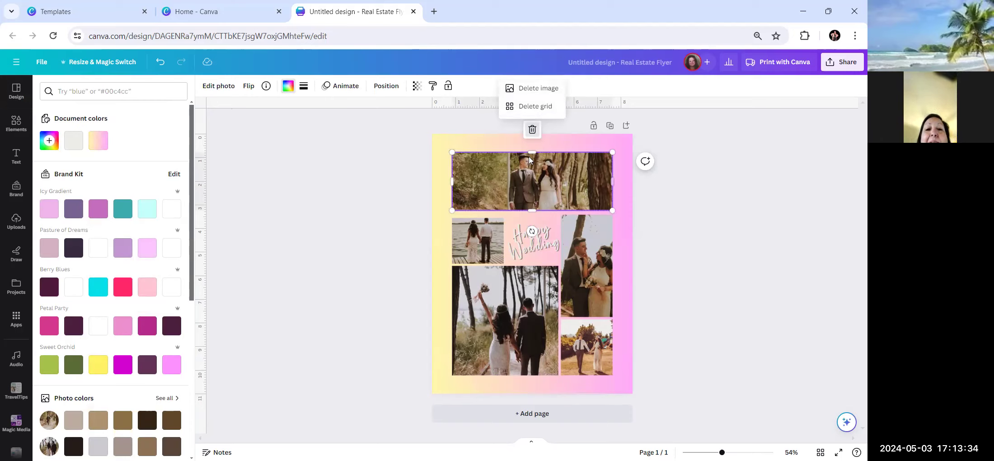
left_click(536, 90)
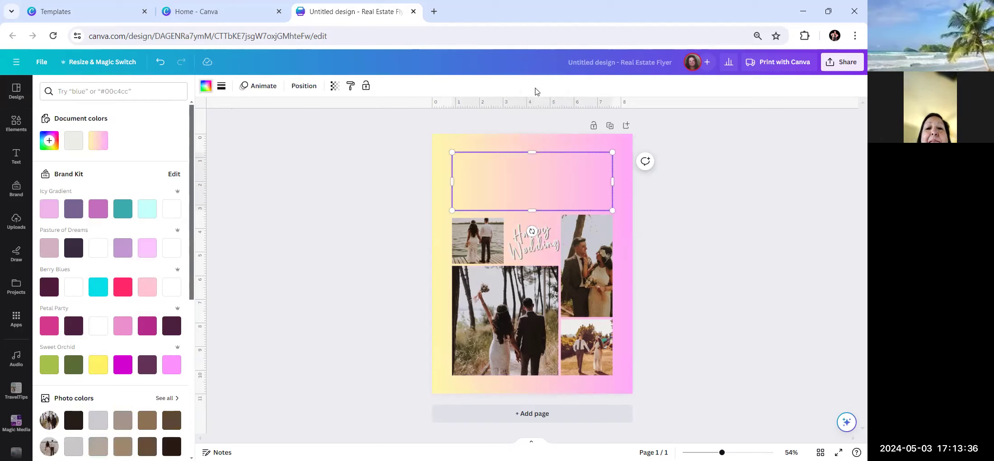
left_click(473, 255)
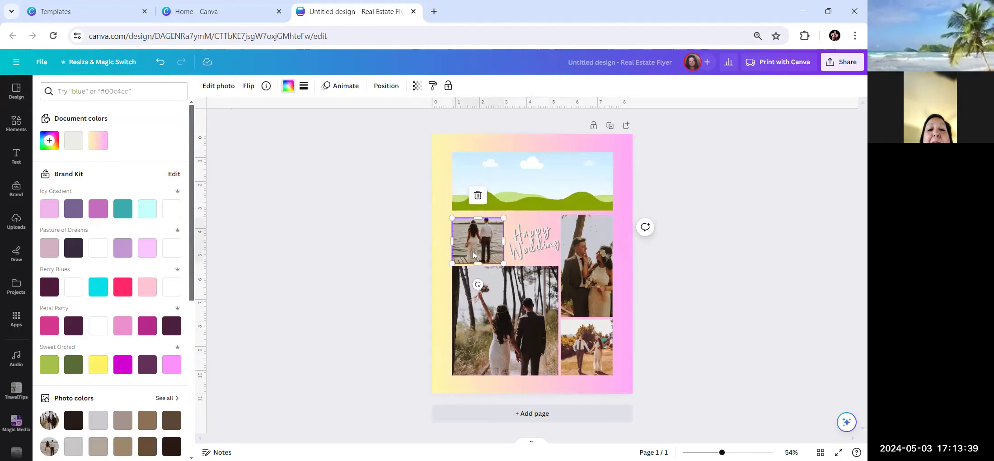
left_click(478, 196)
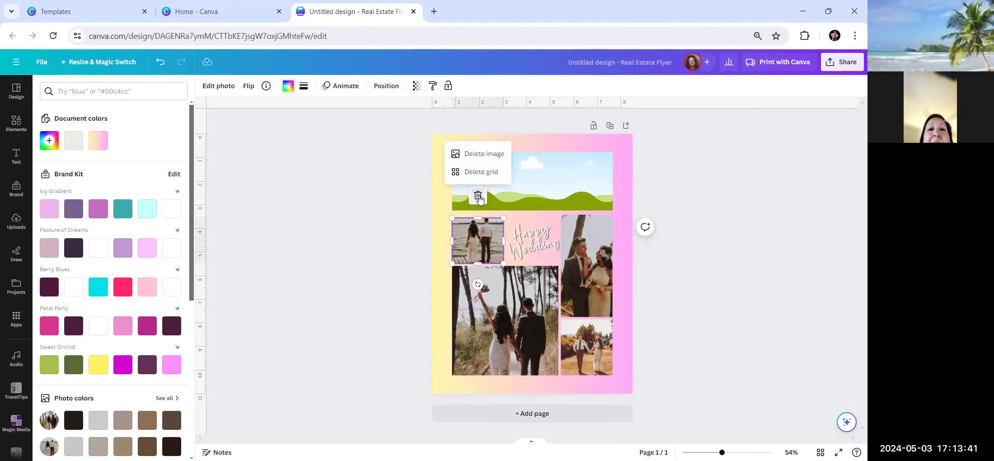
left_click(484, 154)
left_click(604, 255)
left_click(586, 195)
Delete the photos from the large lower-left, tall right and bottom-right frames.
left_click(528, 325)
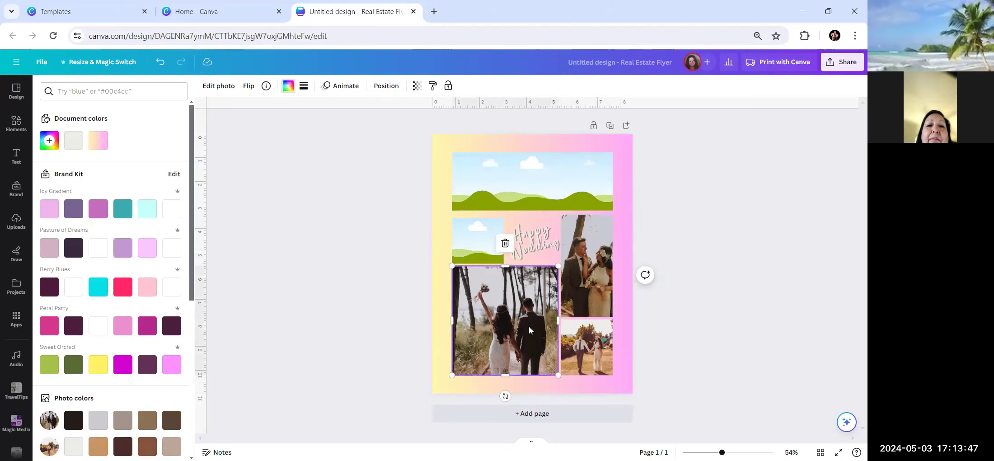
left_click(505, 246)
left_click(502, 204)
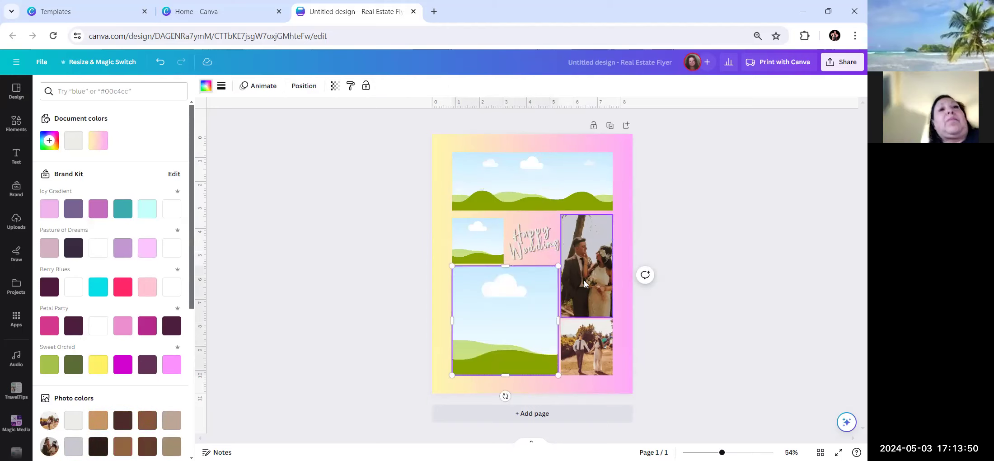
left_click(583, 253)
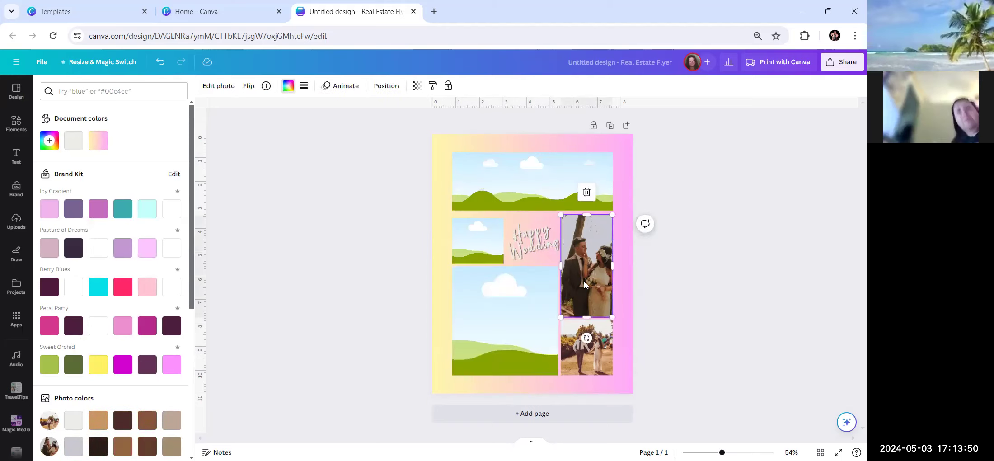
left_click(587, 194)
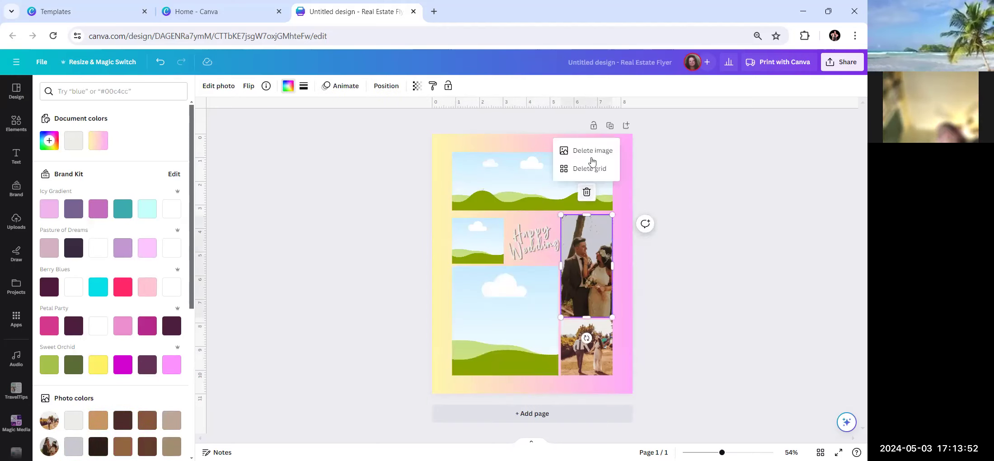
left_click(586, 350)
left_click(586, 298)
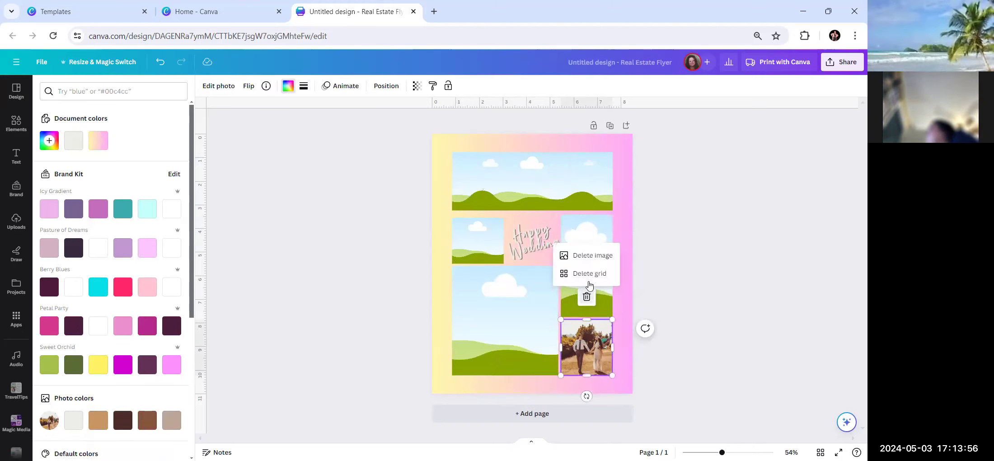
left_click(585, 255)
left_click(543, 245)
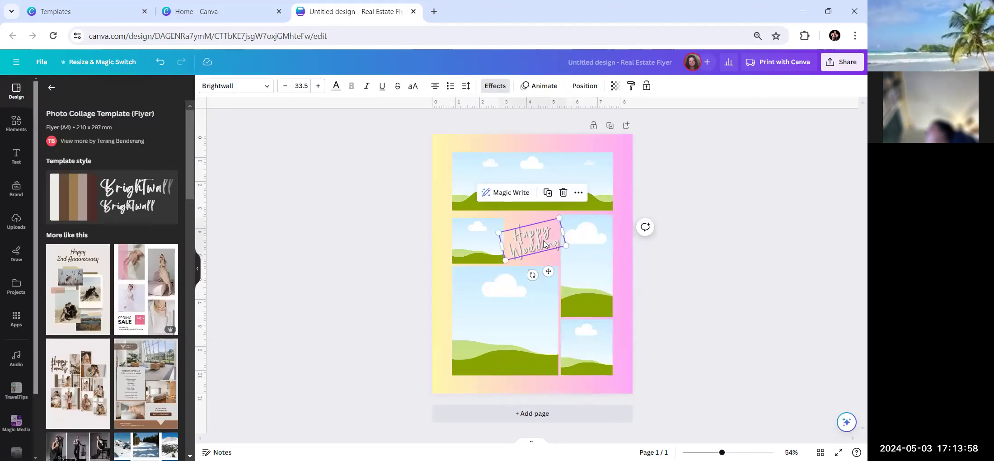
Replace the 'Happy Wedding' script title with 'Rambler Travel'.
double_click(544, 241)
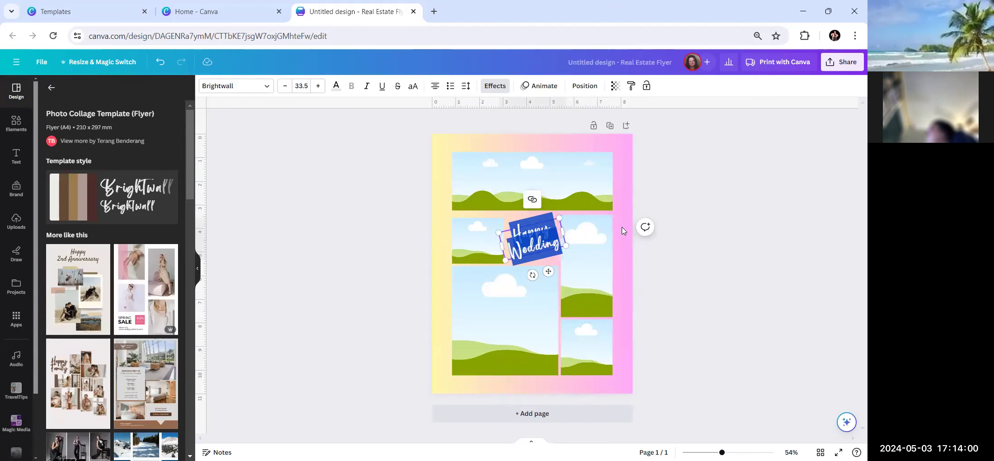
left_click(553, 227)
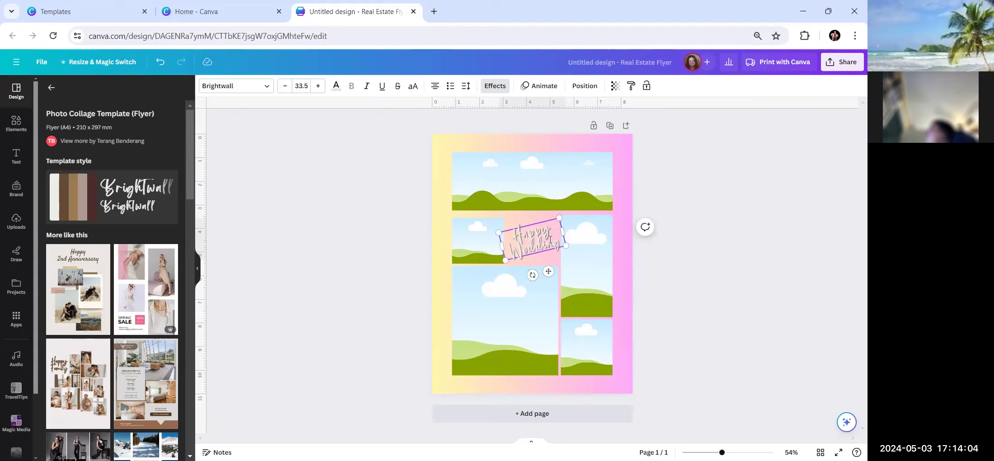
left_click_drag(560, 241, 497, 237)
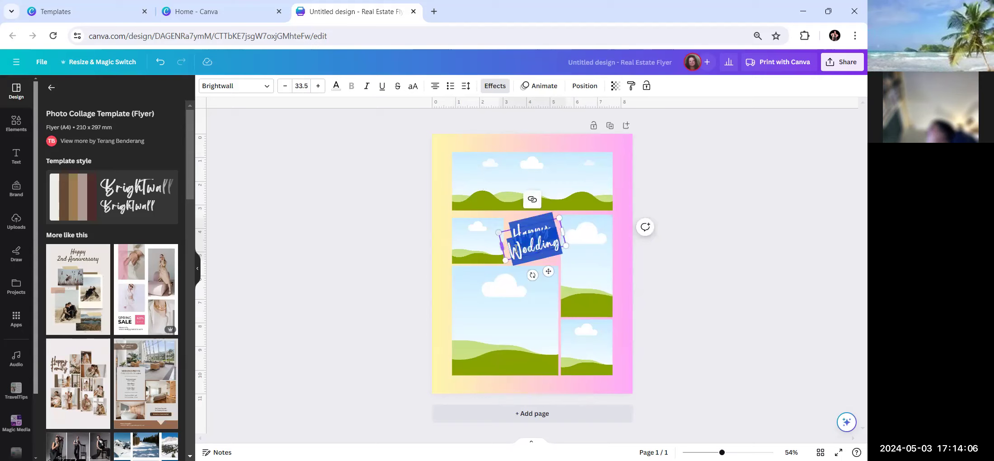
type("Rambler")
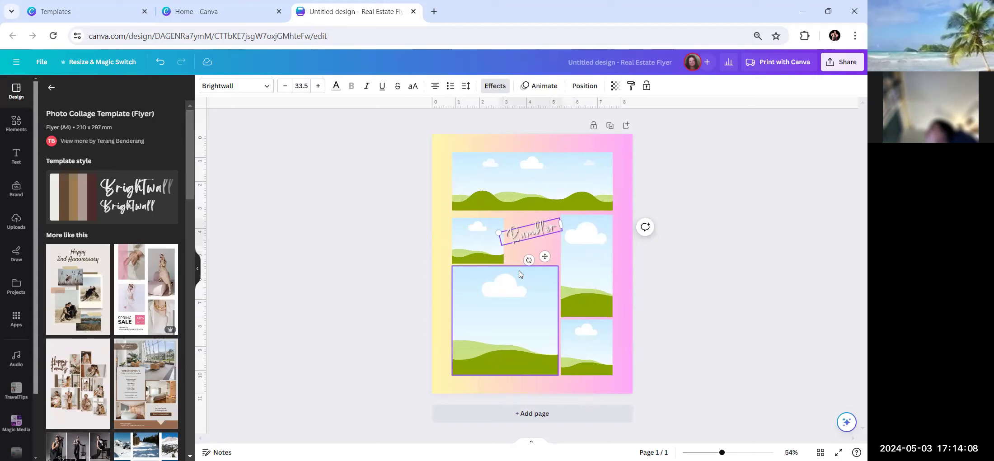
type(" Travel")
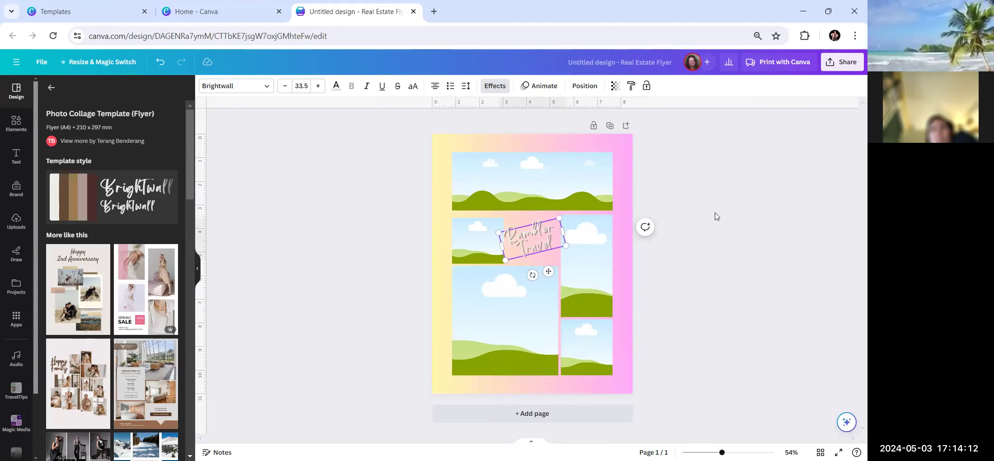
left_click(711, 321)
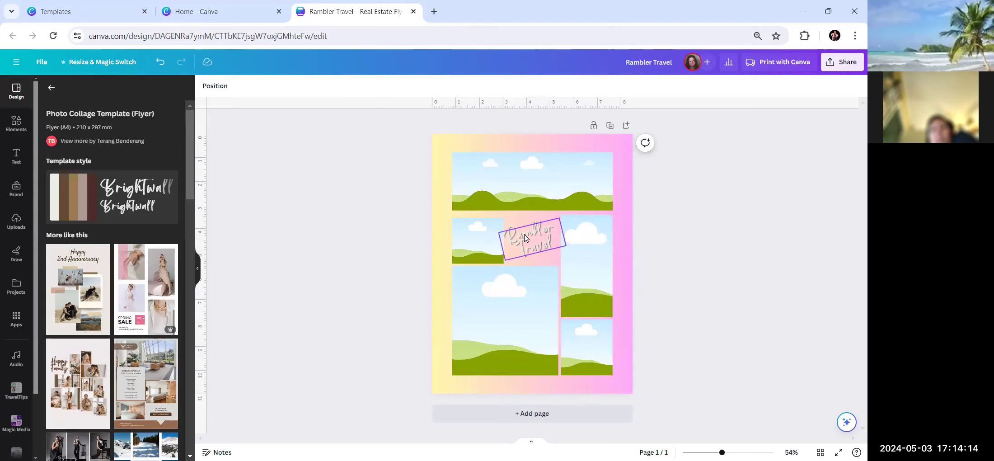
Rotate the Rambler Travel title back to level at 0°.
left_click(526, 238)
left_click_drag(532, 274, 524, 275)
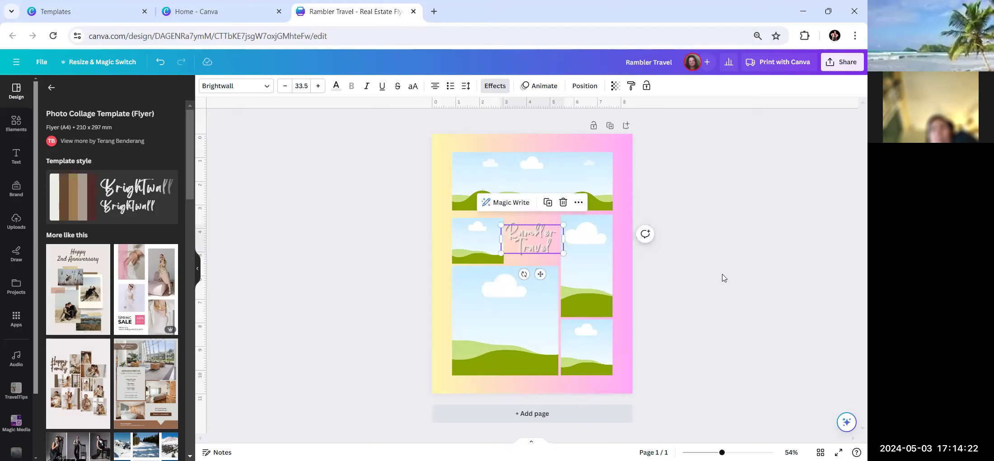
left_click(708, 346)
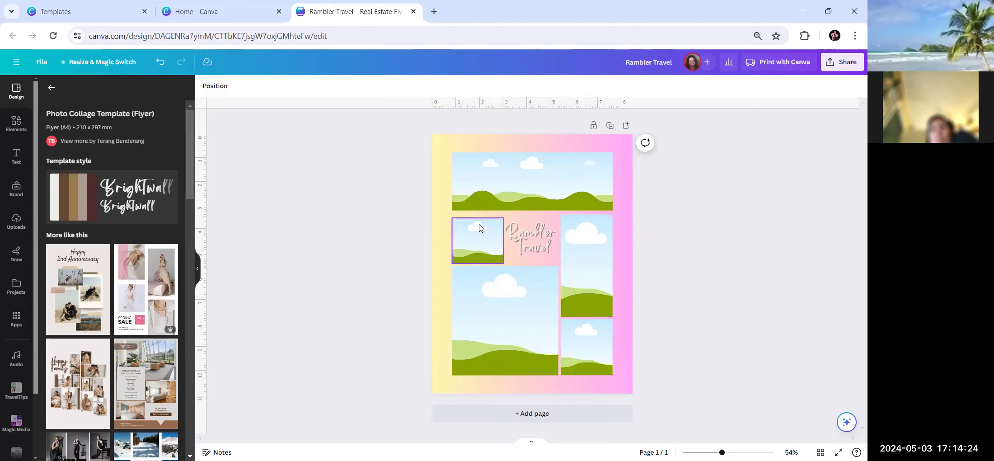
left_click(538, 244)
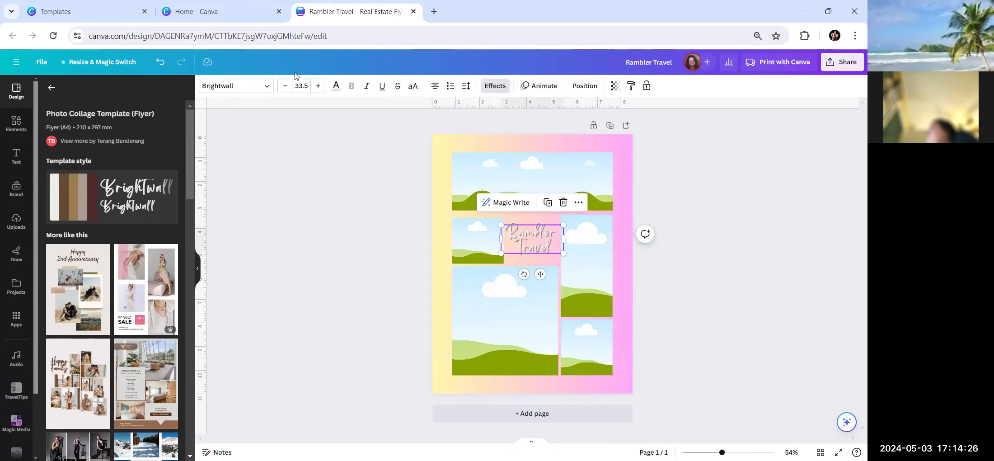
Color the Rambler Travel title with the magenta Sweet Orchid swatch.
left_click(337, 88)
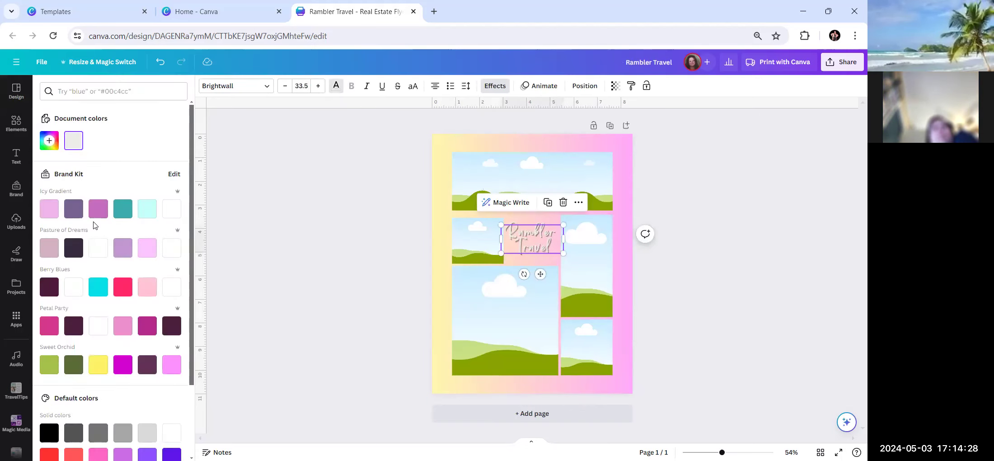
scroll(93, 312, "down", 2)
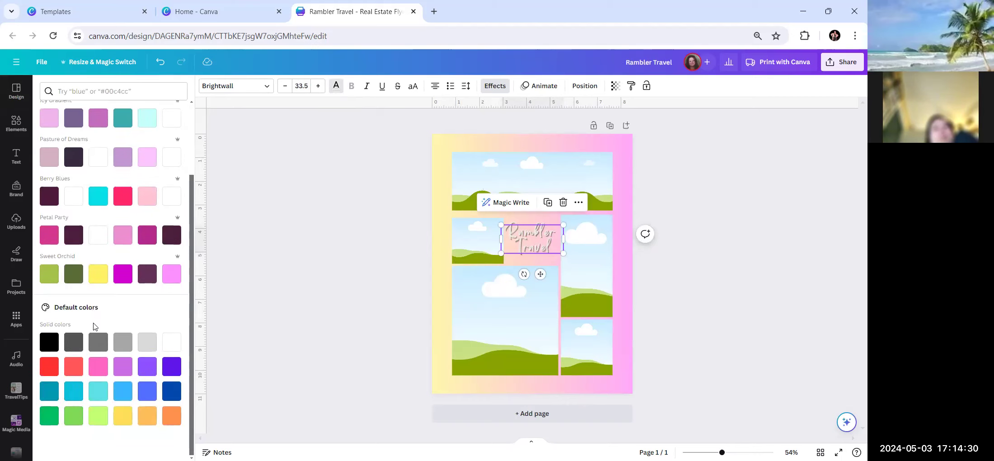
scroll(99, 343, "up", 2)
scroll(106, 389, "down", 2)
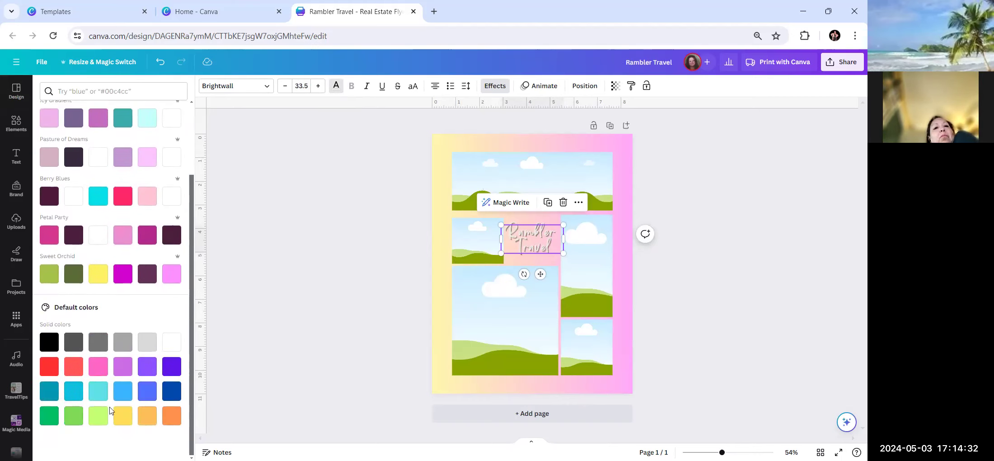
left_click(120, 282)
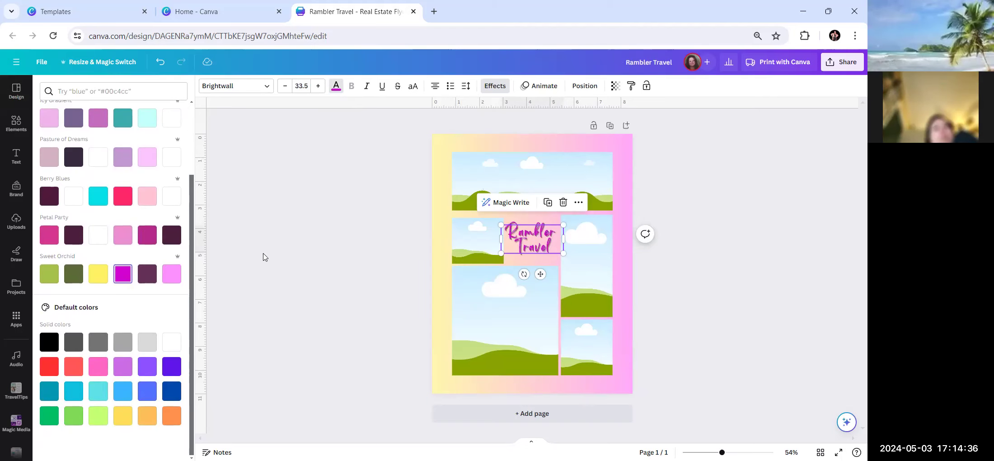
key("Escape")
left_click(264, 257)
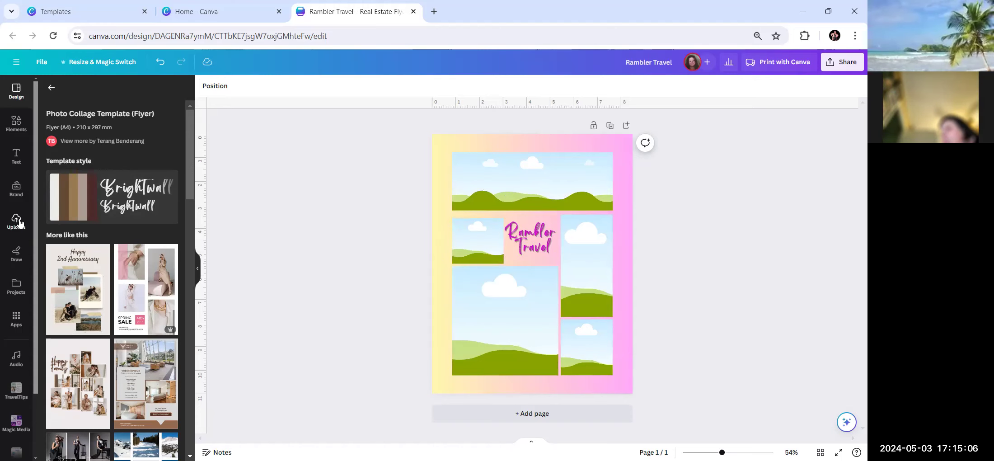
Open all Photos from the Elements panel and put the cursor in the Search photos box.
left_click(14, 131)
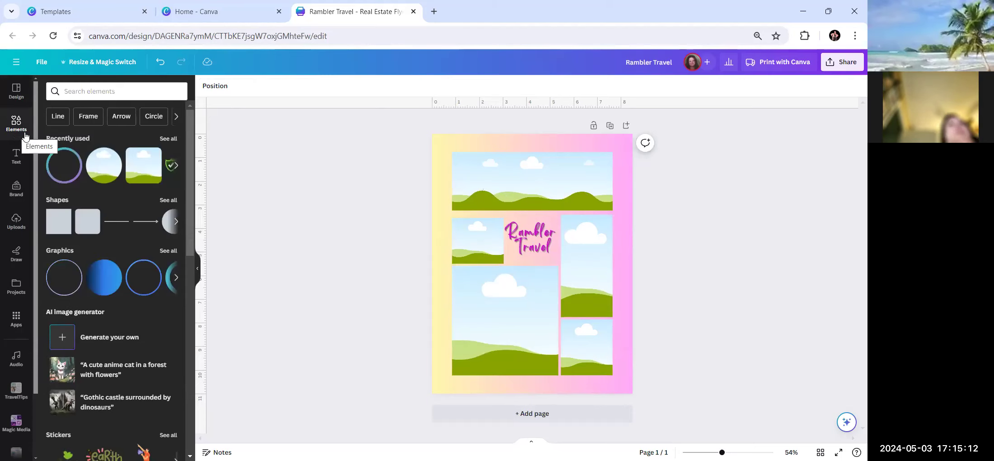
scroll(118, 136, "down", 3)
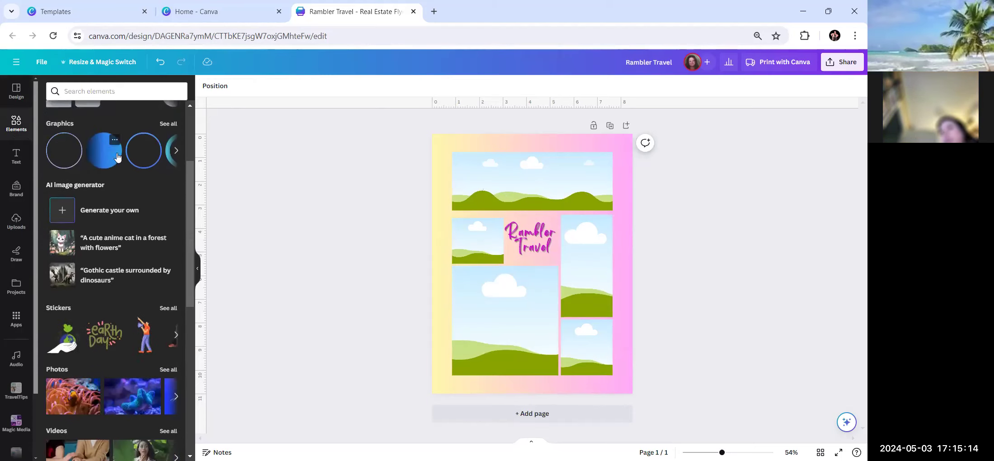
scroll(117, 156, "down", 5)
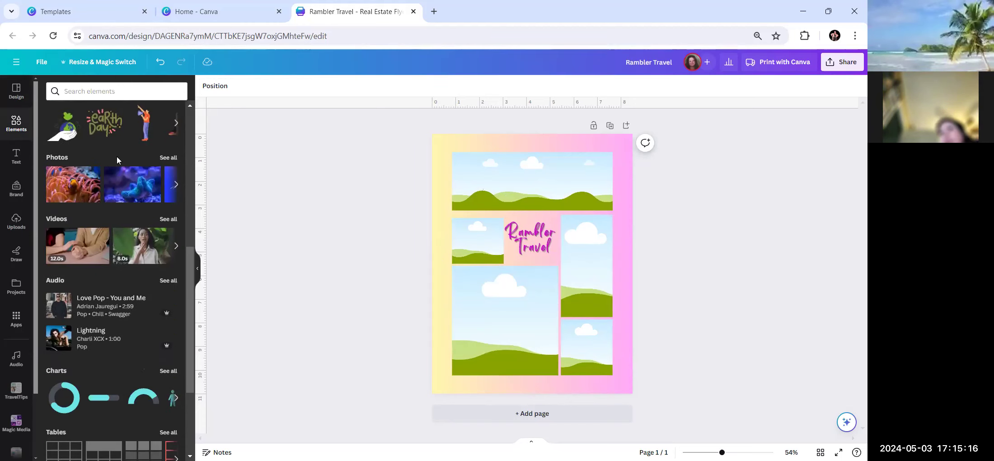
scroll(117, 164, "up", 2)
scroll(131, 182, "up", 1)
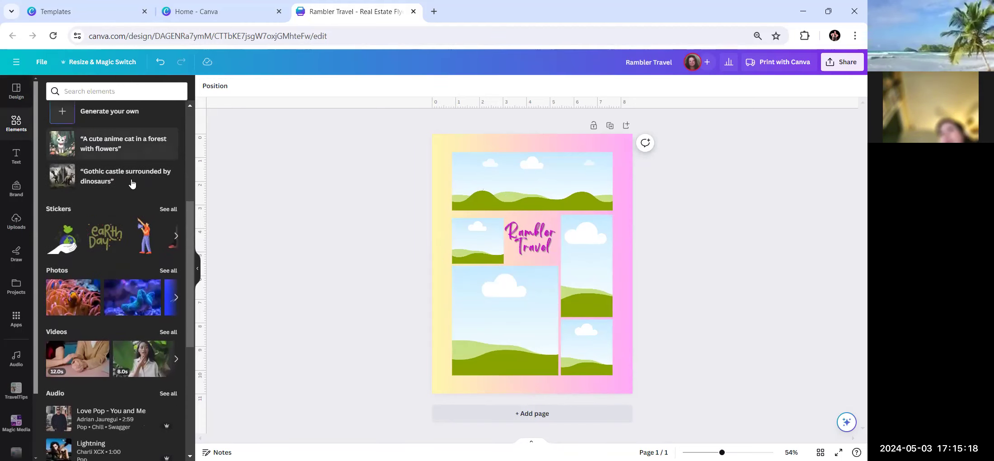
scroll(132, 182, "down", 2)
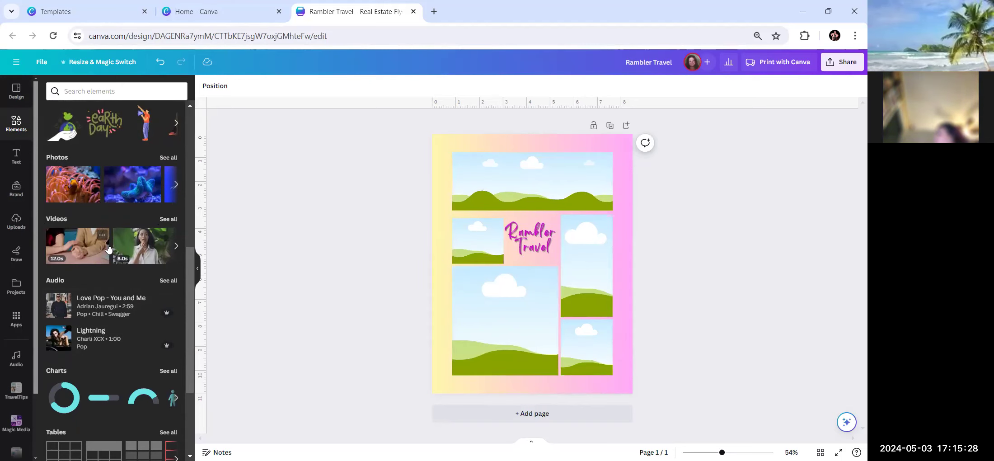
left_click(168, 159)
left_click(86, 106)
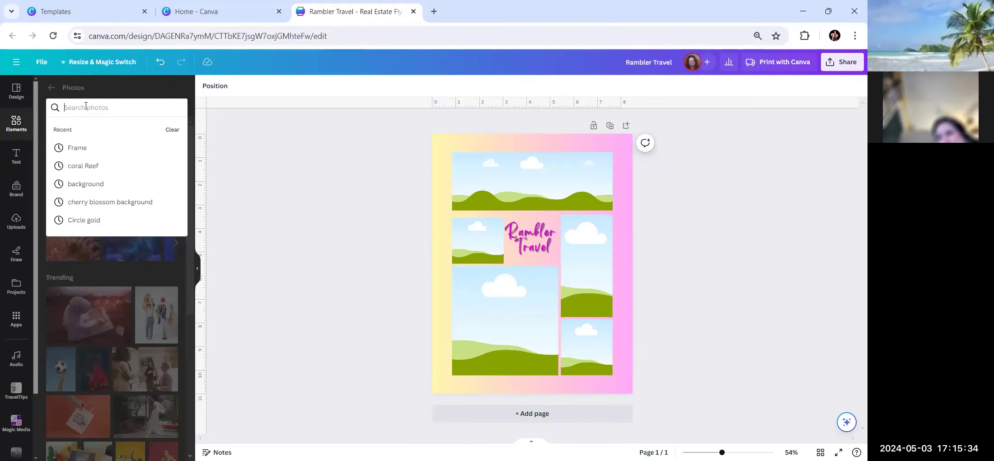
Search the stock photos for 'St Thomas'.
type("St")
key("BackSpace")
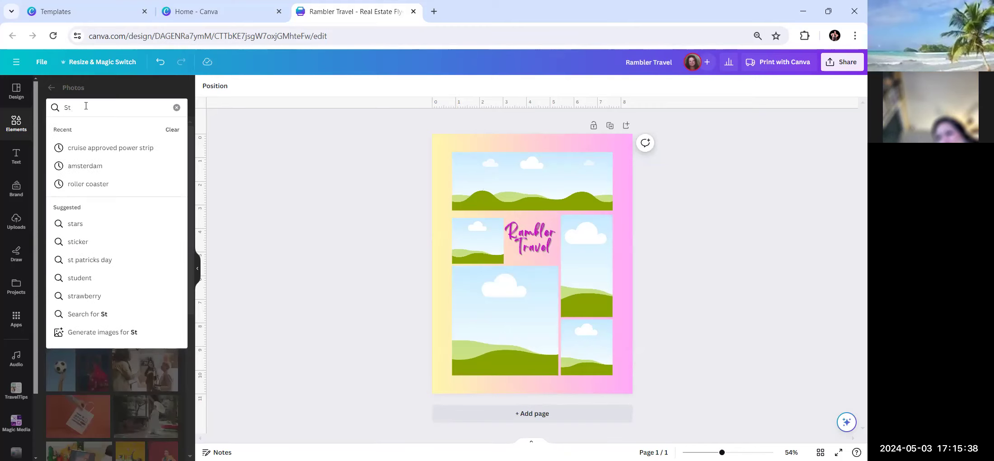
type("Thoma")
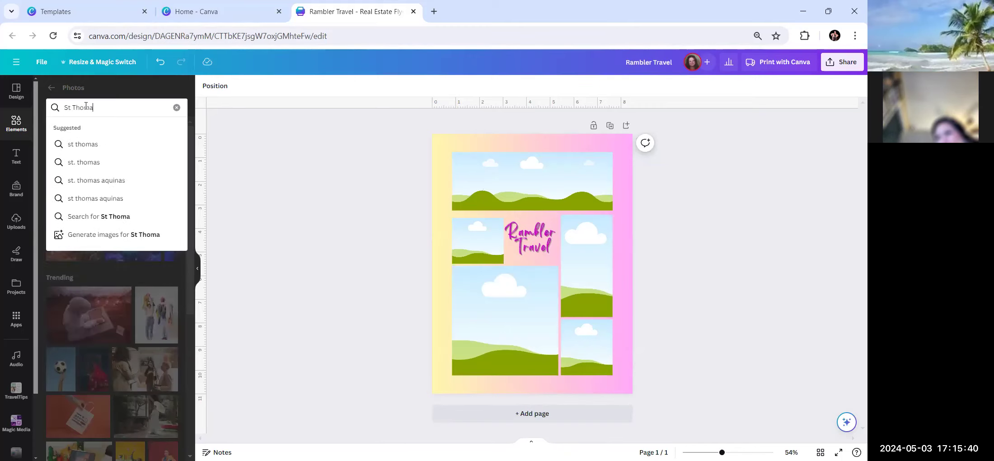
type("s")
key("Return")
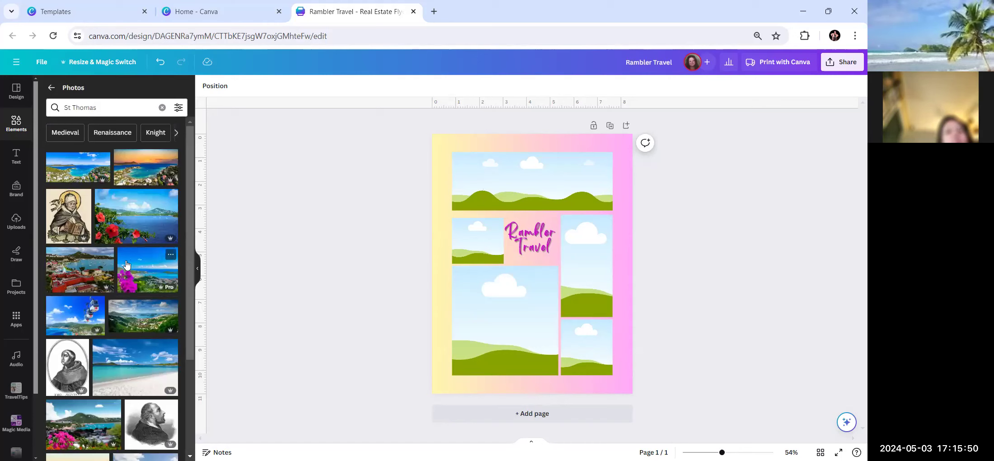
Drag the bay photo with pink flowers into the small frame left of the title.
scroll(126, 266, "down", 3)
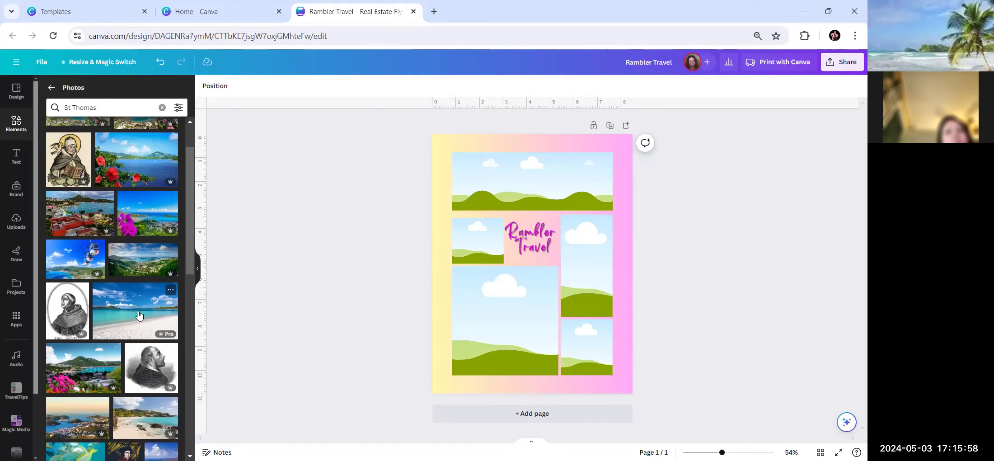
scroll(139, 315, "down", 6)
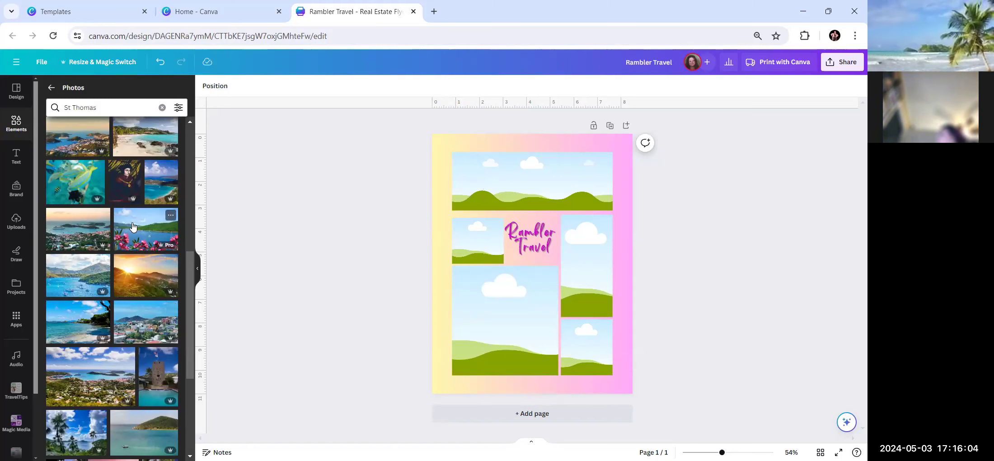
left_click_drag(132, 226, 478, 241)
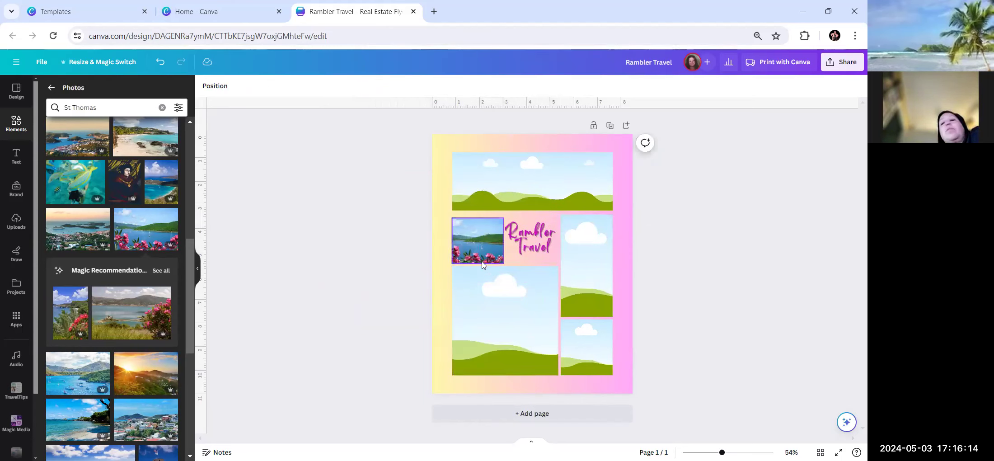
Put the pink-sky beach photo with golden grass into the bottom-right collage frame.
scroll(75, 308, "down", 5)
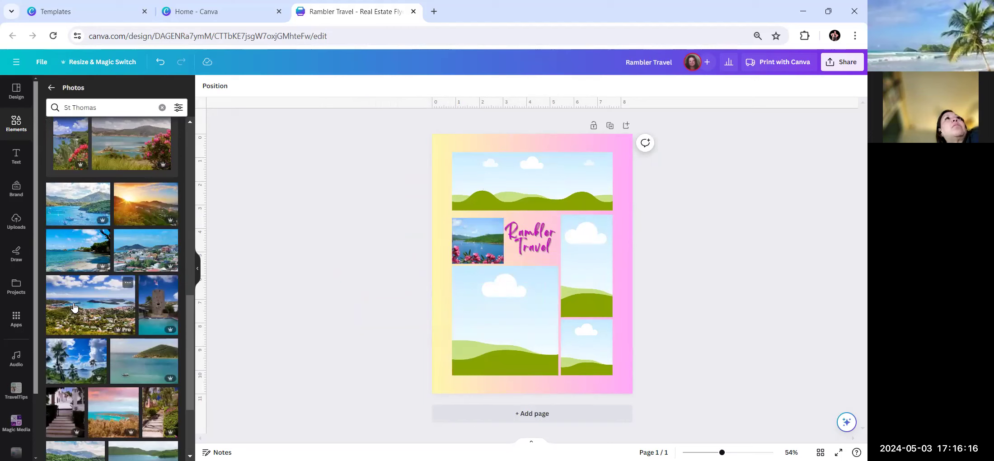
scroll(75, 307, "down", 6)
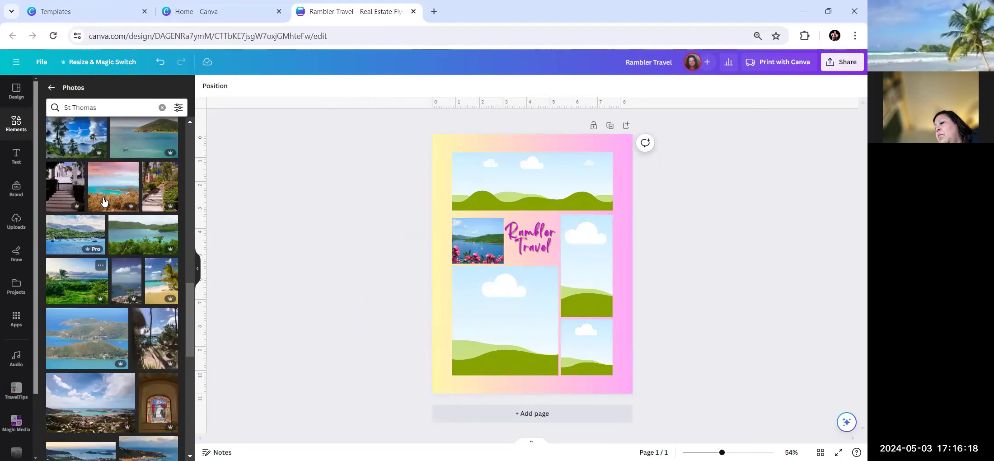
left_click(105, 198)
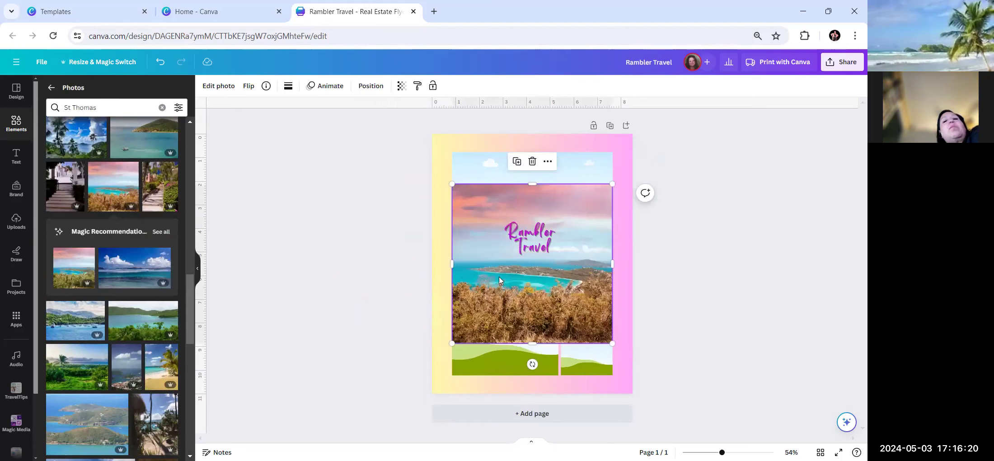
left_click_drag(530, 291, 582, 356)
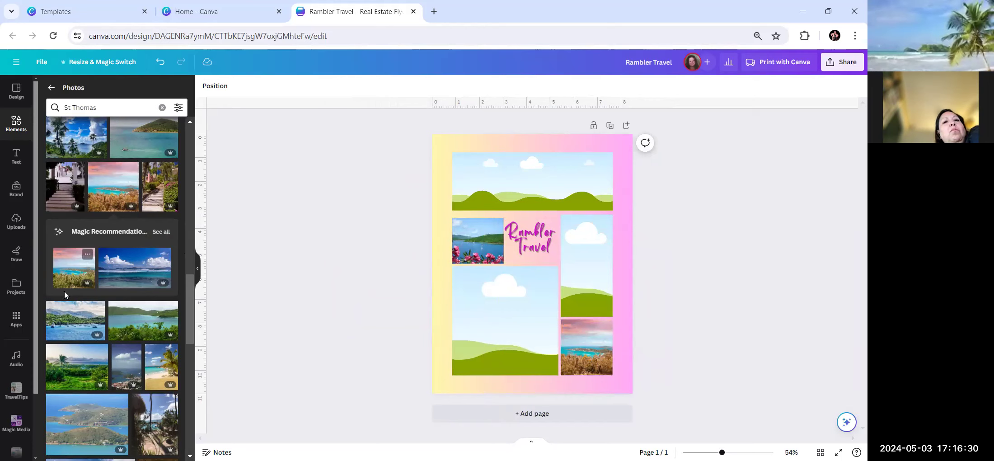
scroll(61, 291, "down", 4)
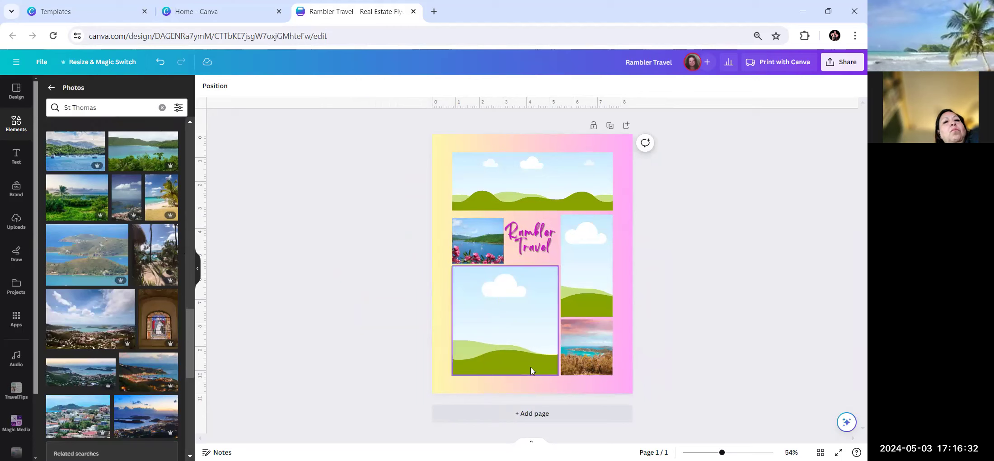
scroll(138, 358, "down", 3)
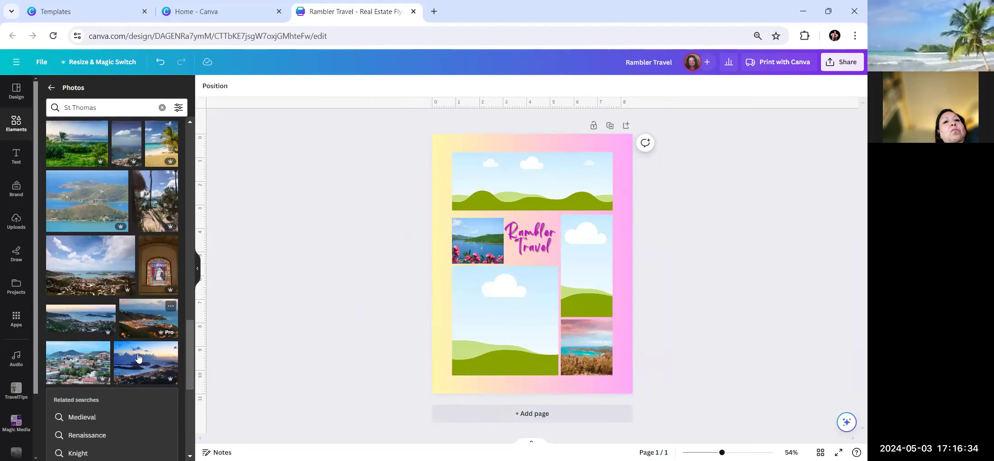
scroll(139, 357, "down", 5)
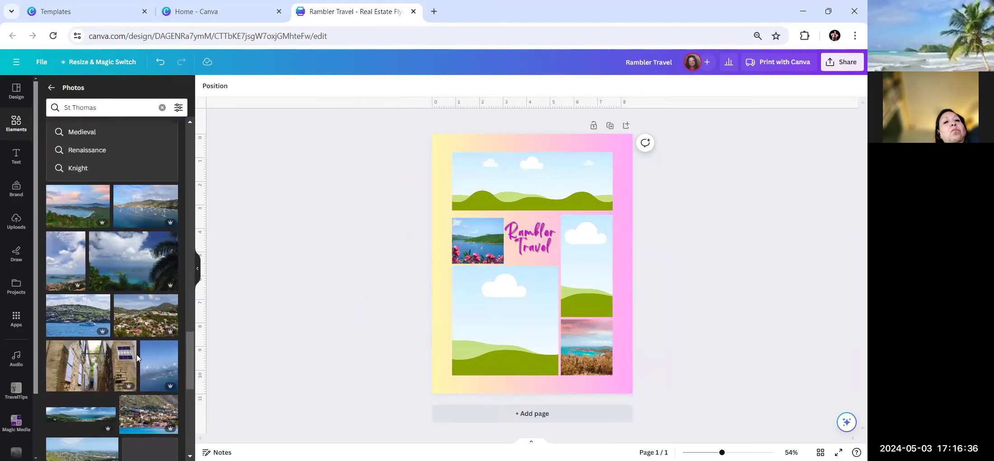
scroll(136, 358, "down", 5)
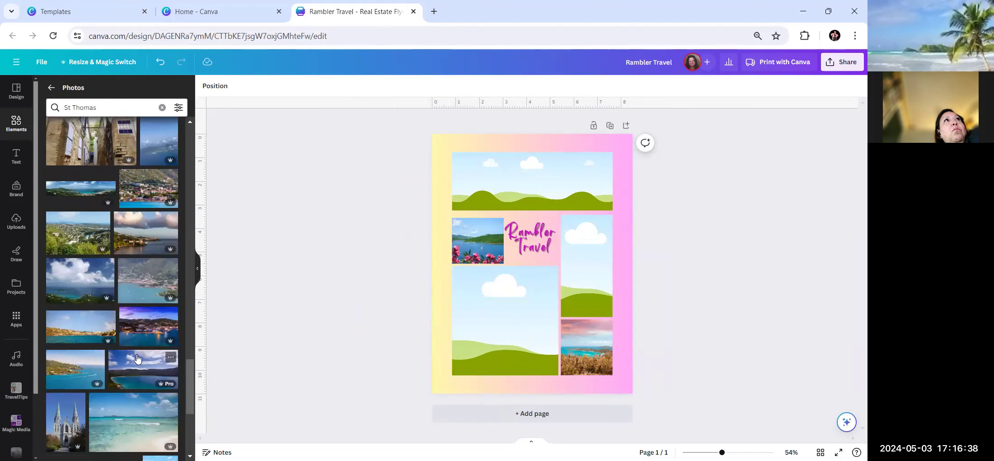
scroll(137, 358, "down", 3)
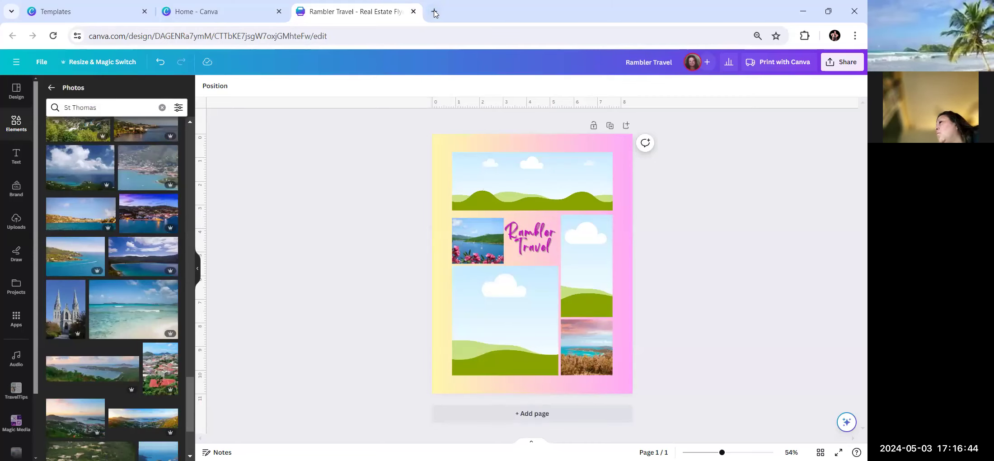
Google 'st thomas is known for' in a new Chrome tab.
left_click(434, 12)
type("st")
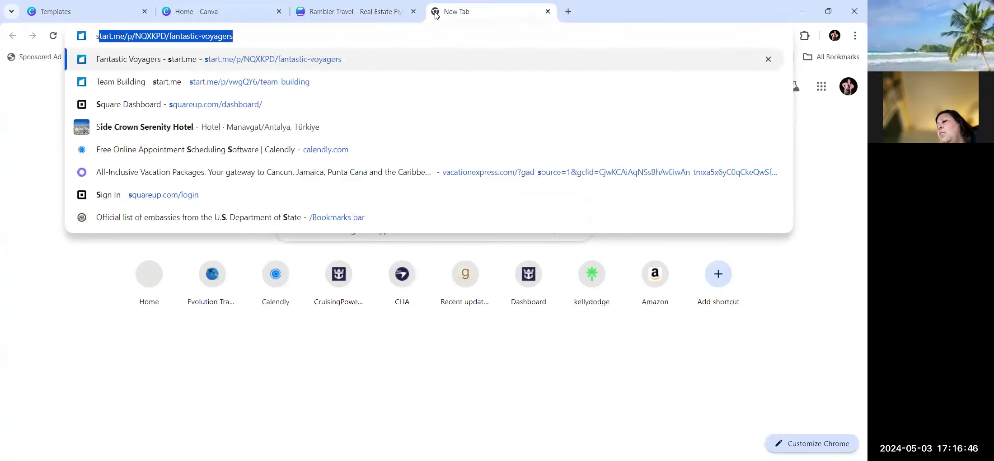
type(" t")
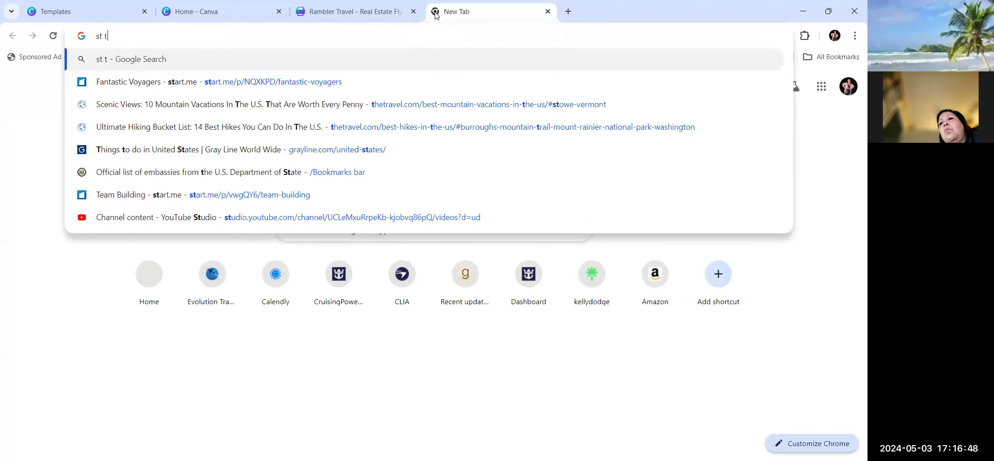
type("homas")
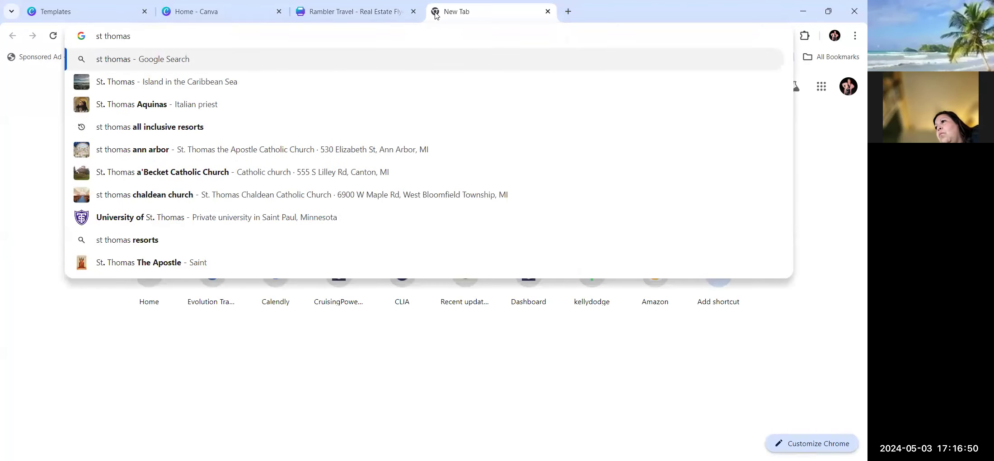
type(" is ")
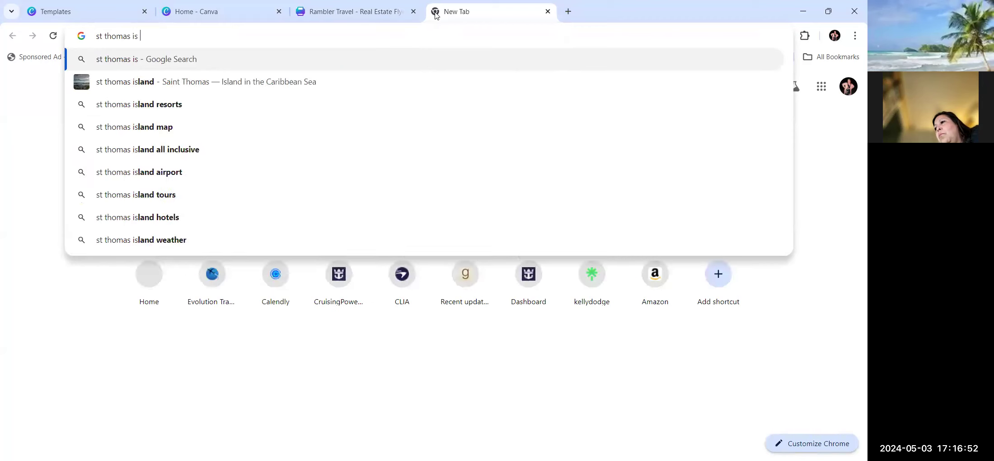
type("known for")
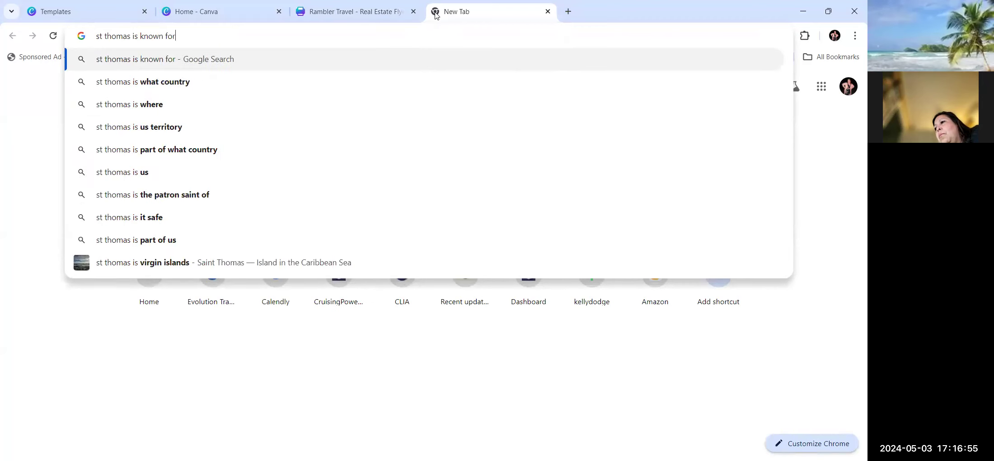
key("Return")
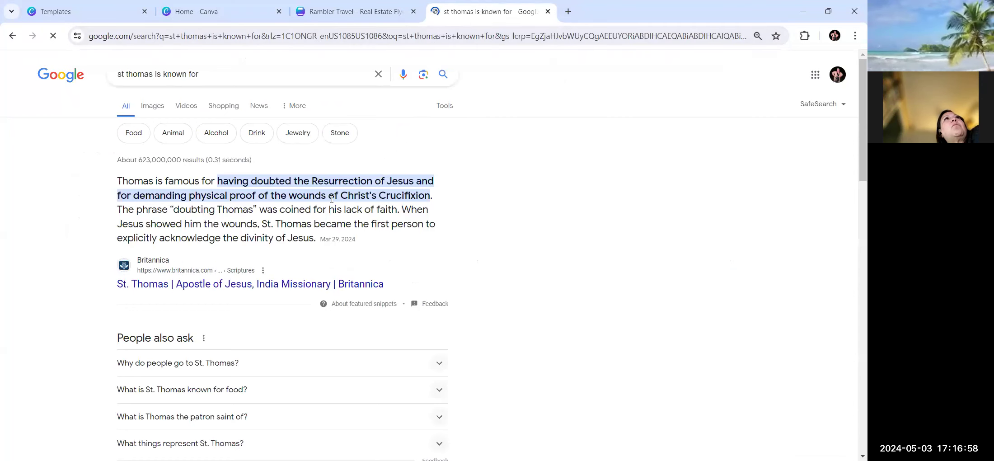
Open the visitusvi.com 'St. Thomas' result from the Google results.
scroll(320, 210, "down", 4)
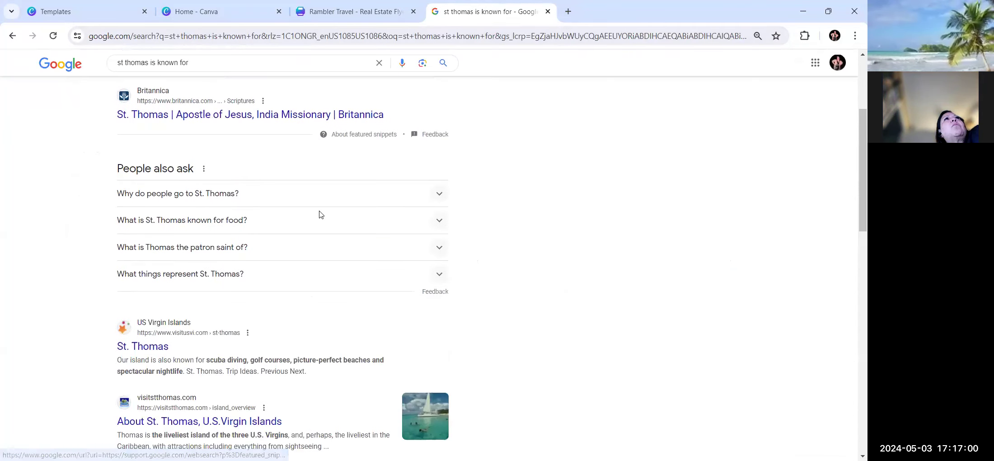
scroll(320, 215, "down", 4)
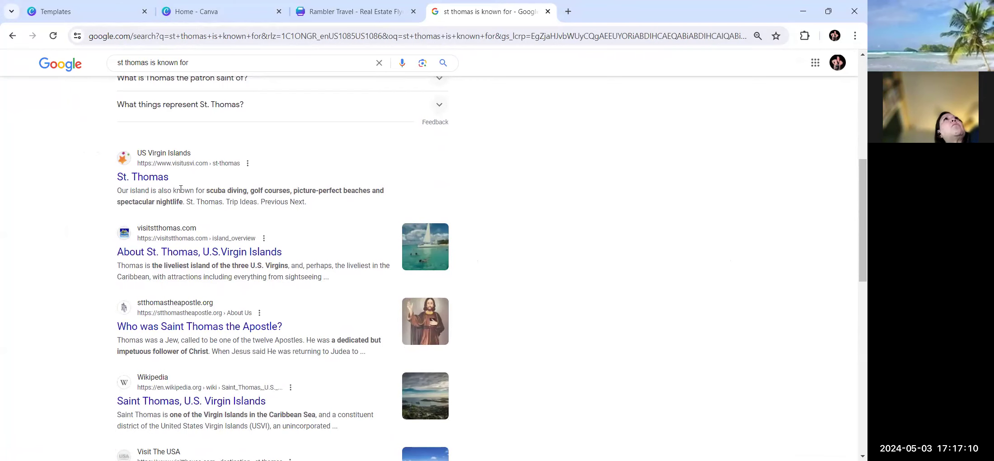
left_click(159, 181)
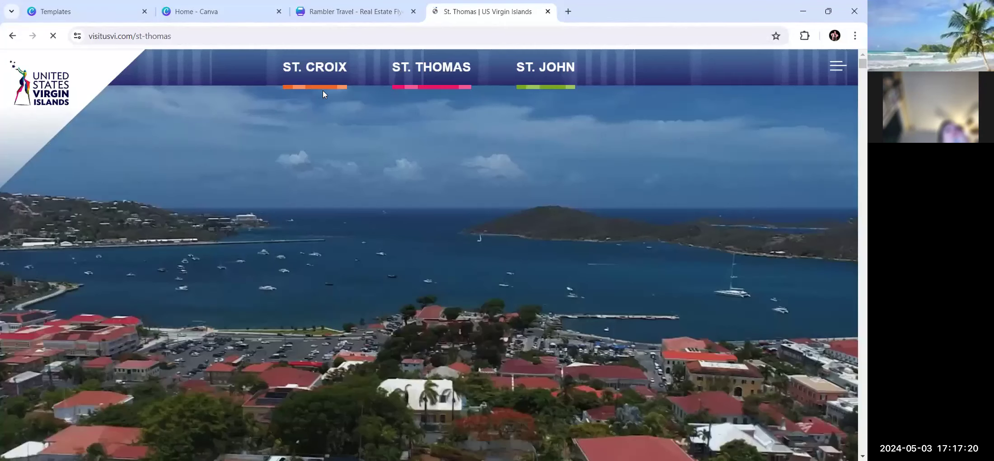
Read through the visitusvi.com St. Thomas page, then go back to the Google results.
scroll(377, 156, "down", 3)
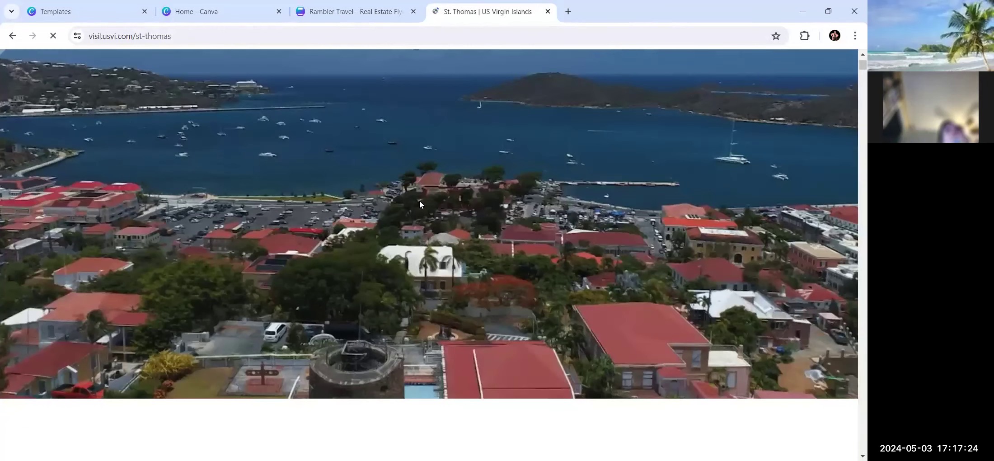
scroll(419, 205, "down", 2)
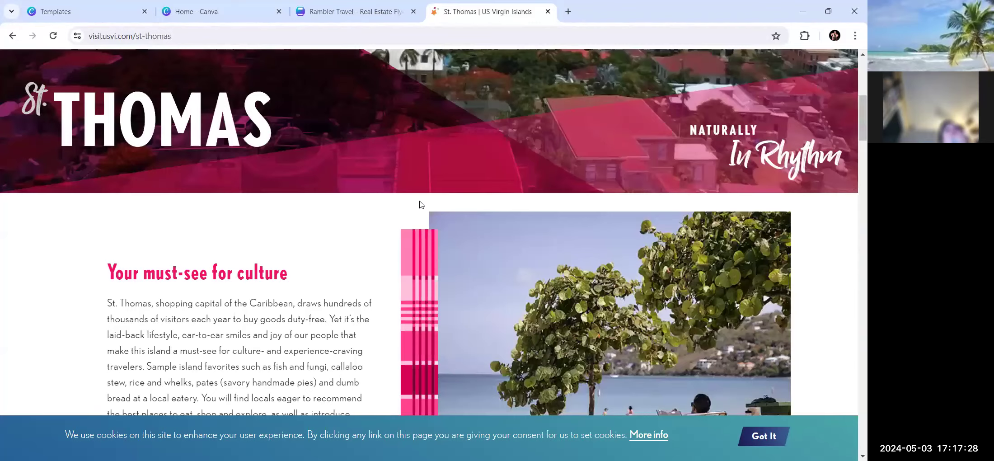
scroll(419, 205, "down", 6)
scroll(419, 205, "down", 4)
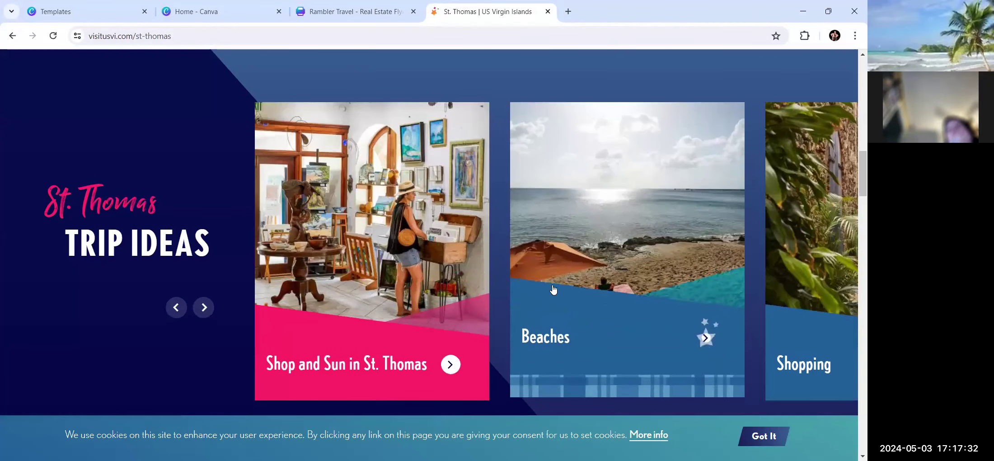
scroll(552, 289, "down", 9)
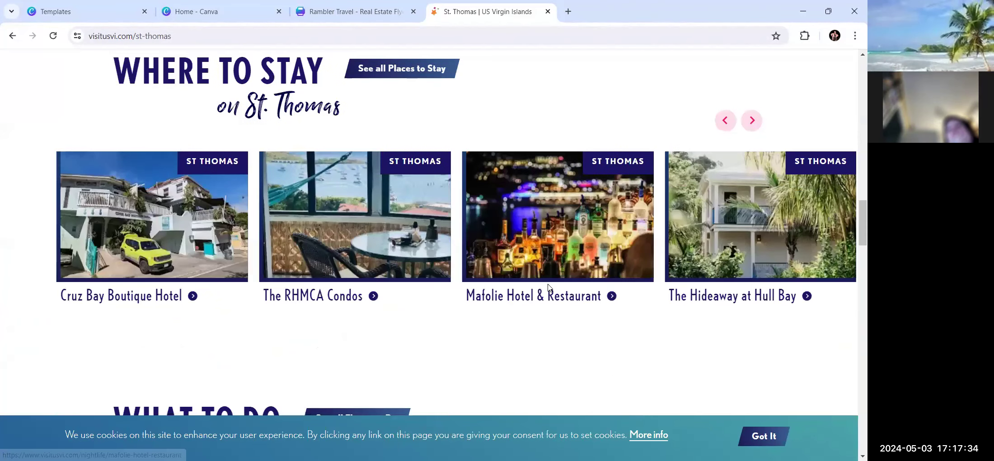
scroll(549, 288, "down", 3)
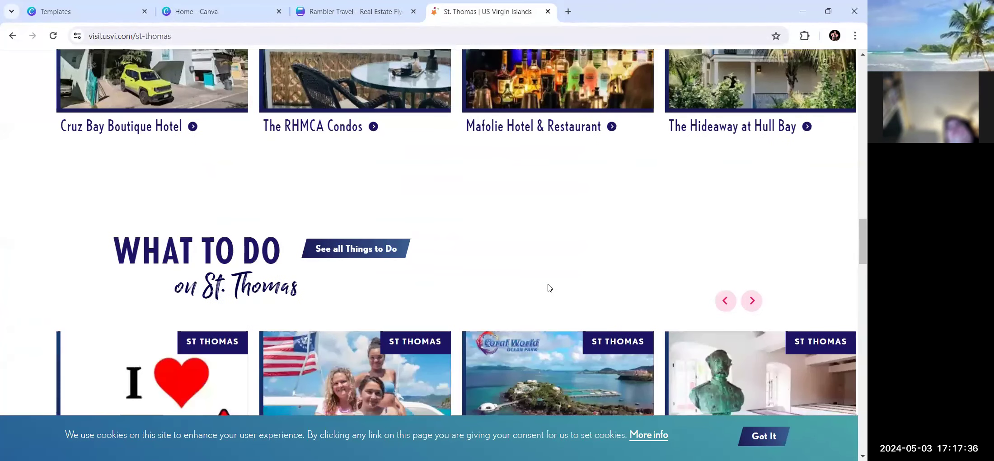
scroll(549, 288, "down", 3)
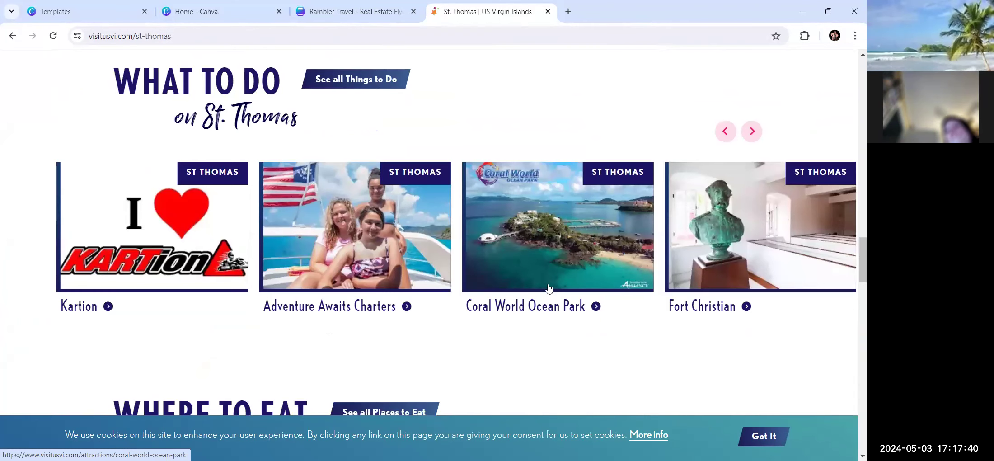
scroll(549, 288, "down", 5)
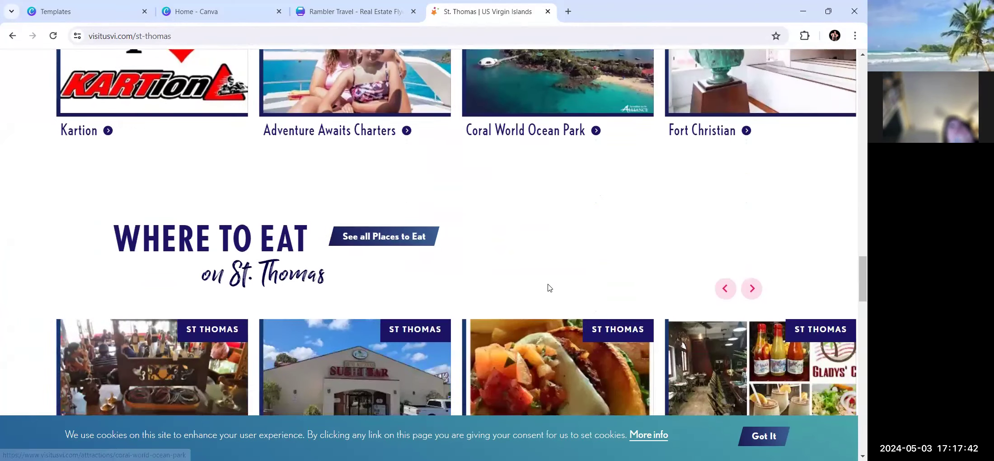
scroll(549, 288, "down", 1)
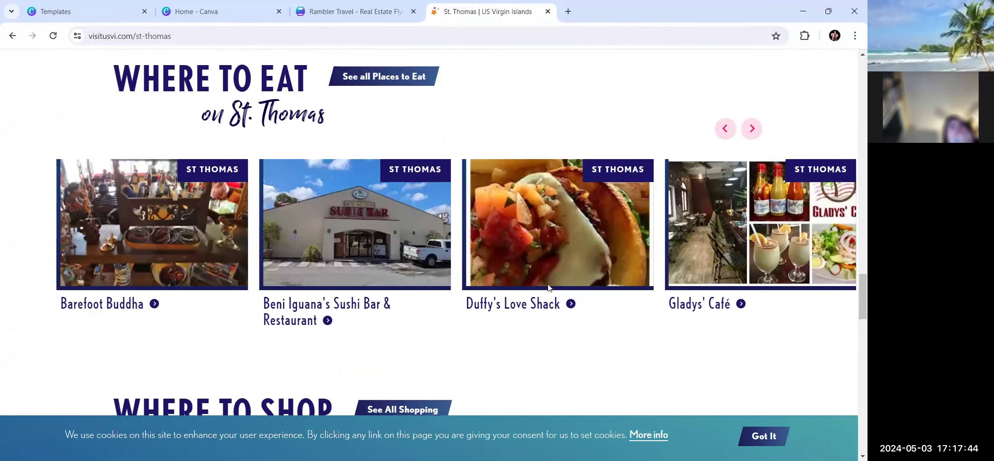
scroll(549, 287, "up", 1)
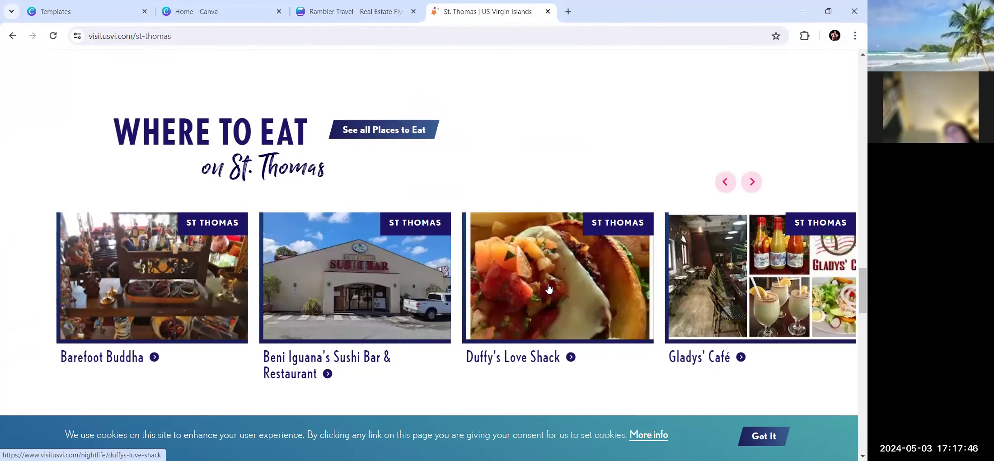
scroll(526, 322, "down", 5)
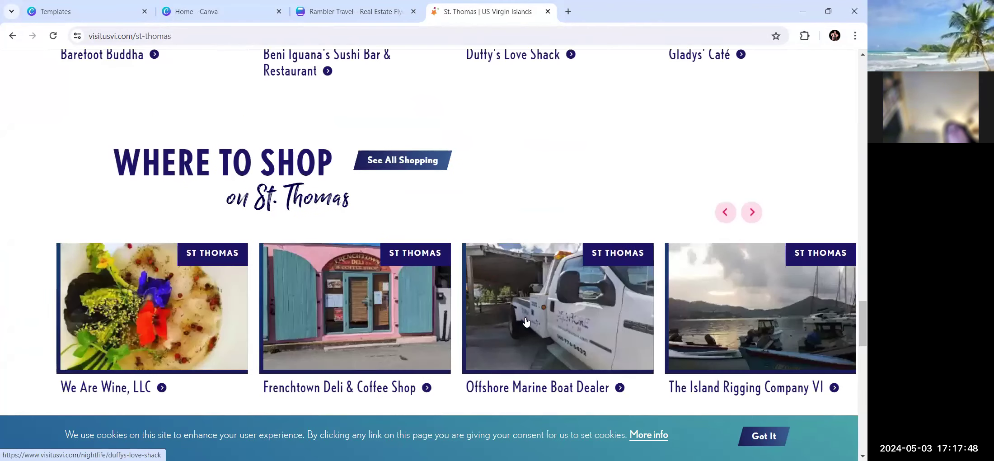
scroll(525, 321, "down", 7)
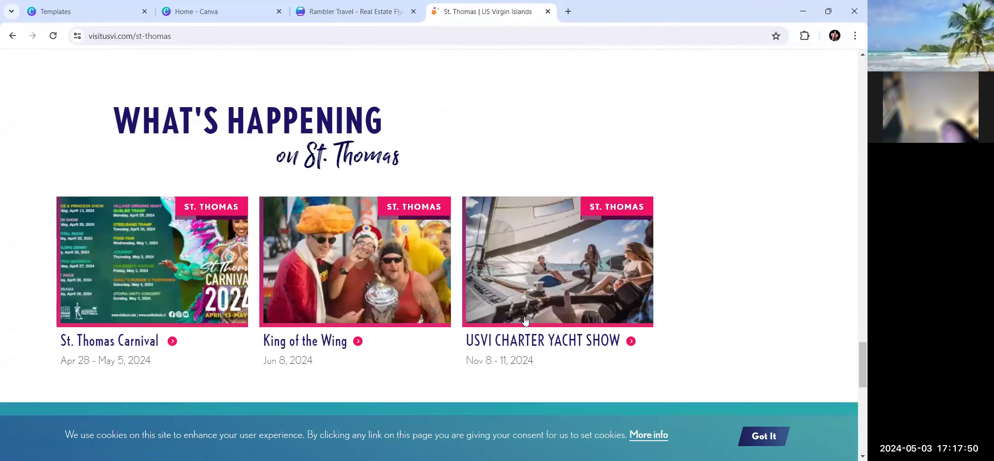
scroll(525, 321, "down", 5)
scroll(524, 322, "up", 11)
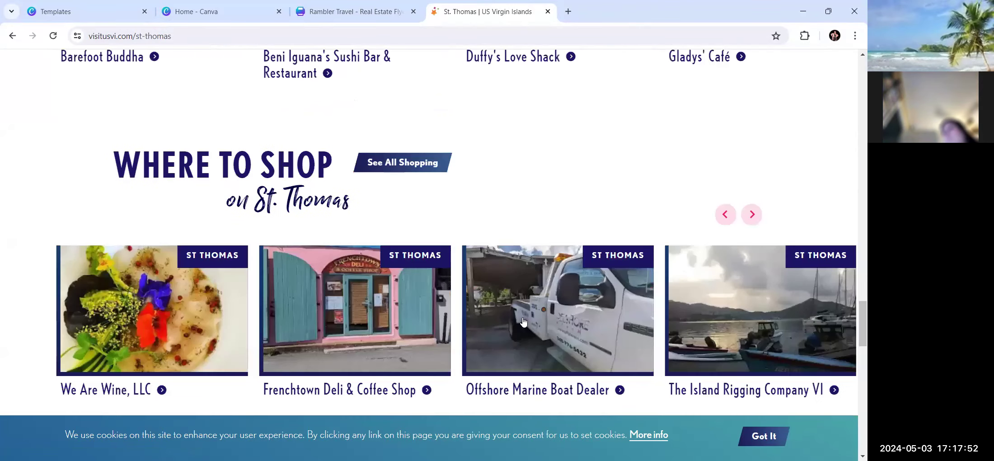
scroll(523, 321, "up", 10)
scroll(523, 321, "up", 15)
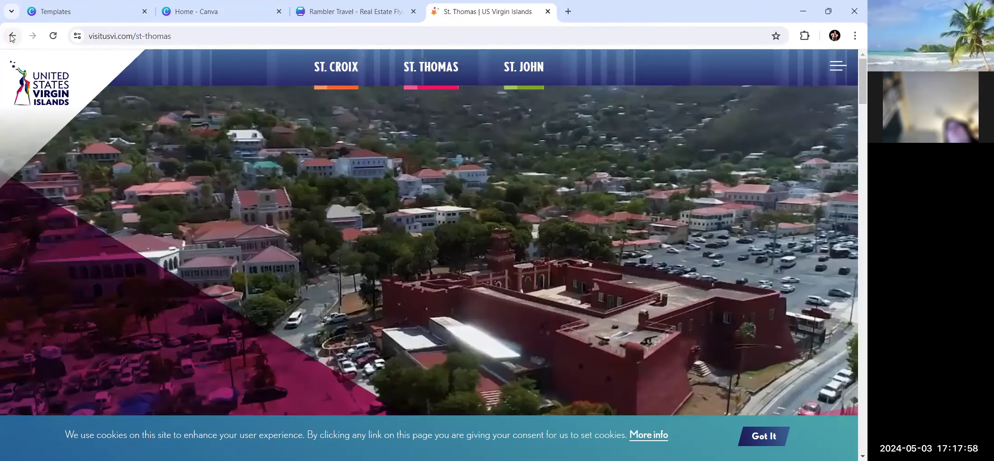
left_click(11, 37)
scroll(184, 131, "up", 7)
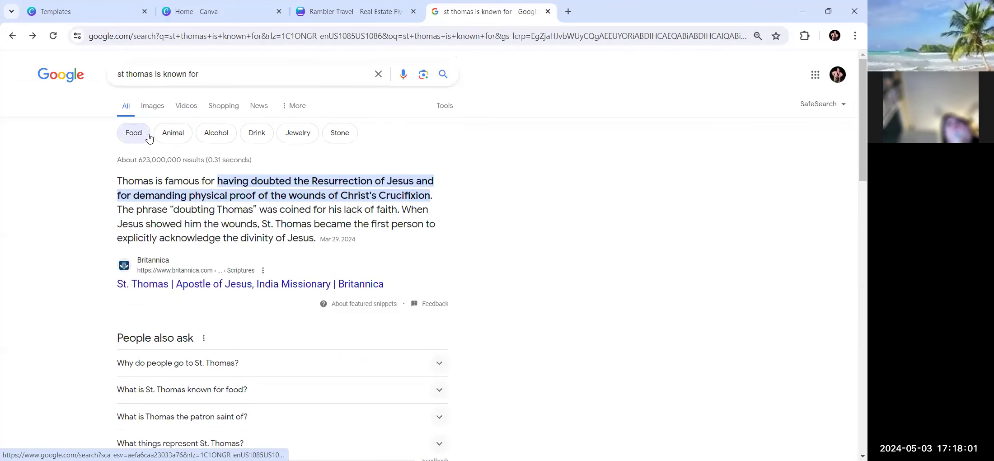
Show Google image results for 'st thomas virgin islands is known for'.
left_click(148, 106)
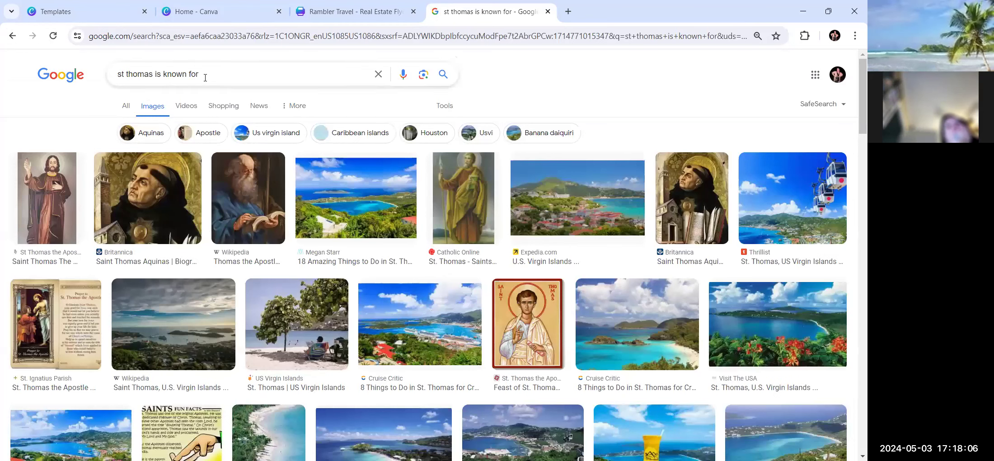
left_click(162, 75)
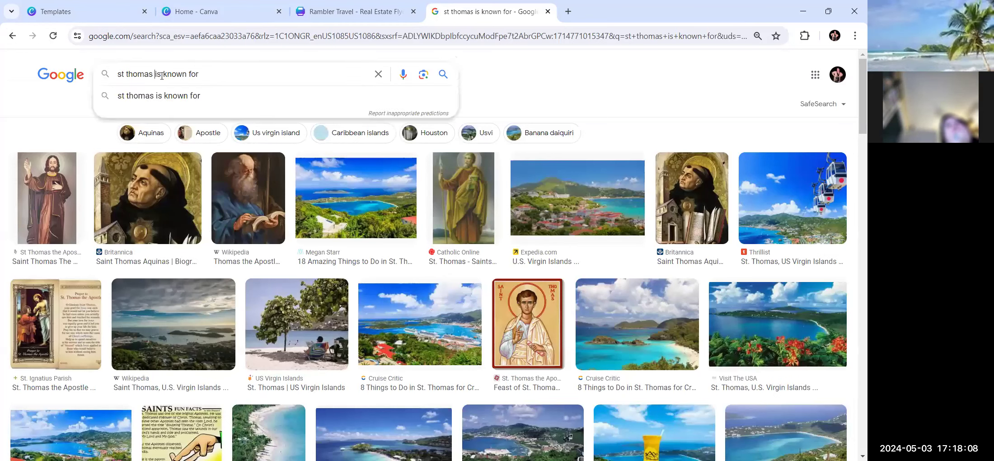
type("virgin id")
key("BackSpace")
type("slands")
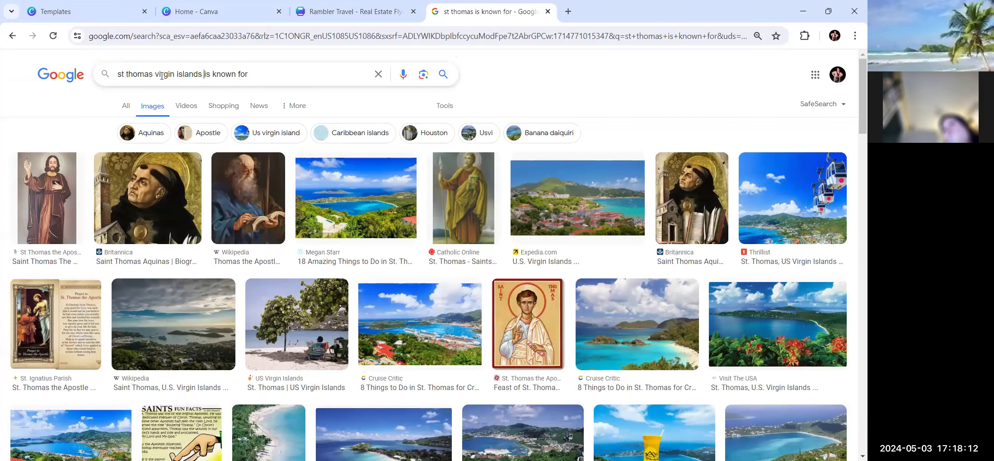
key("Return")
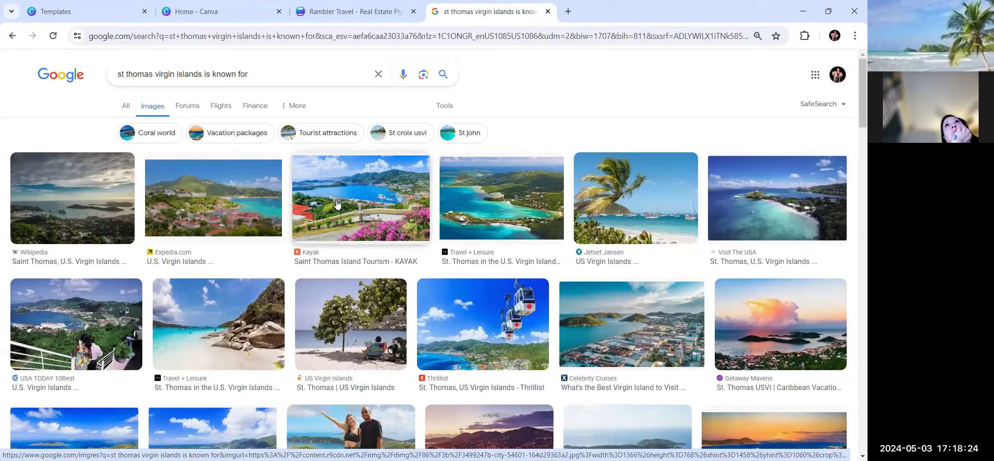
Preview the Kayak harbour photo with pink flowers and copy the image.
scroll(403, 231, "down", 1)
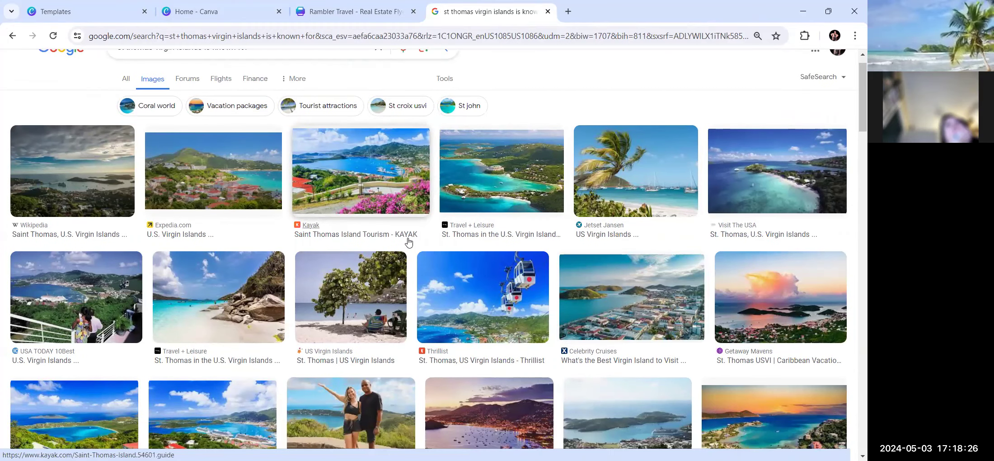
scroll(408, 243, "down", 6)
scroll(408, 242, "down", 2)
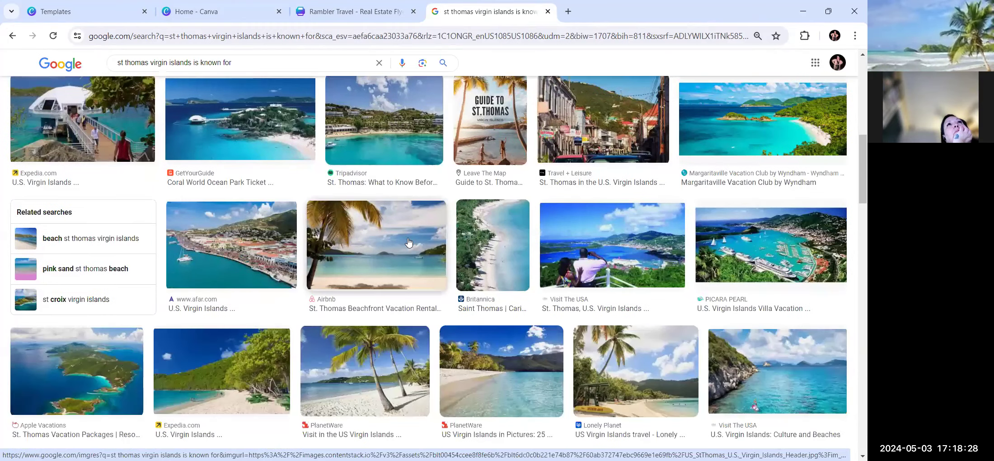
scroll(408, 242, "down", 3)
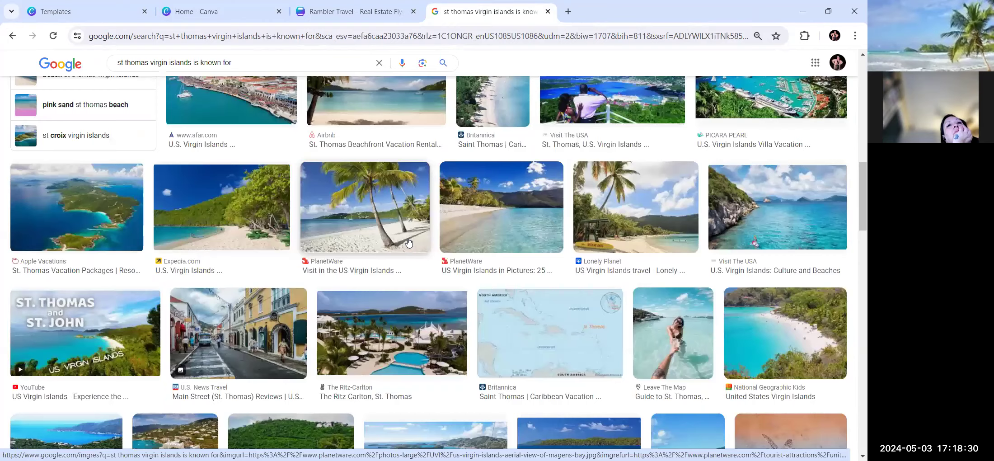
scroll(408, 242, "up", 6)
scroll(369, 202, "up", 5)
right_click(368, 202)
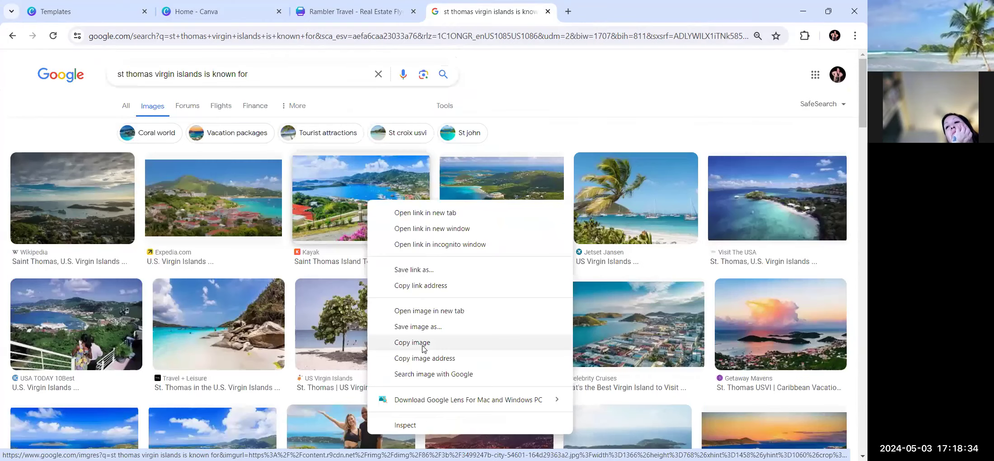
left_click(334, 183)
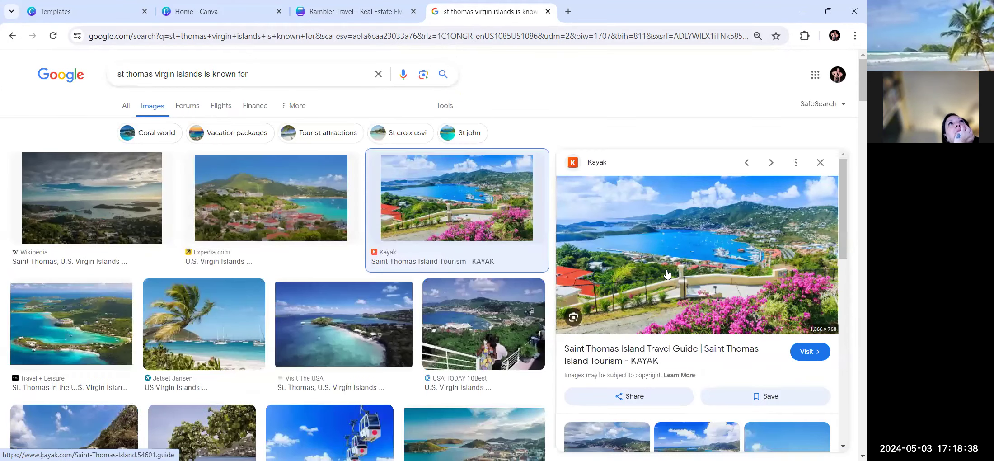
right_click(667, 270)
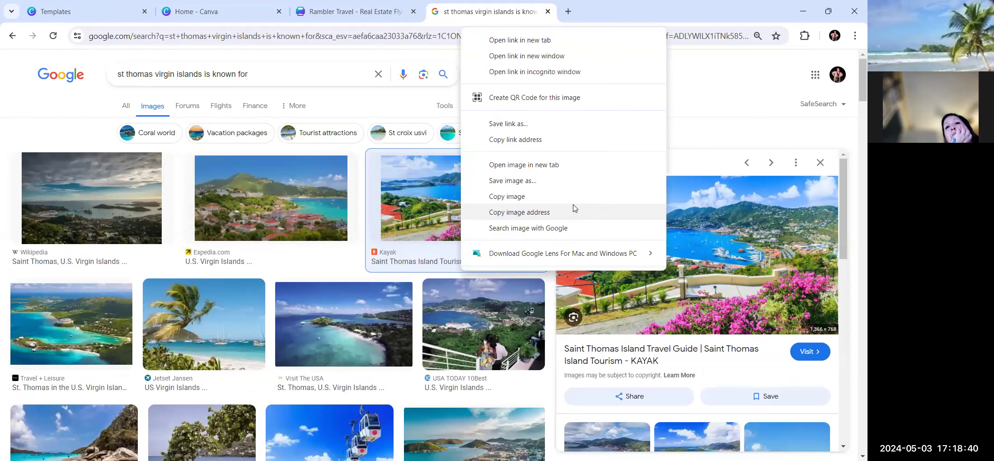
left_click(569, 200)
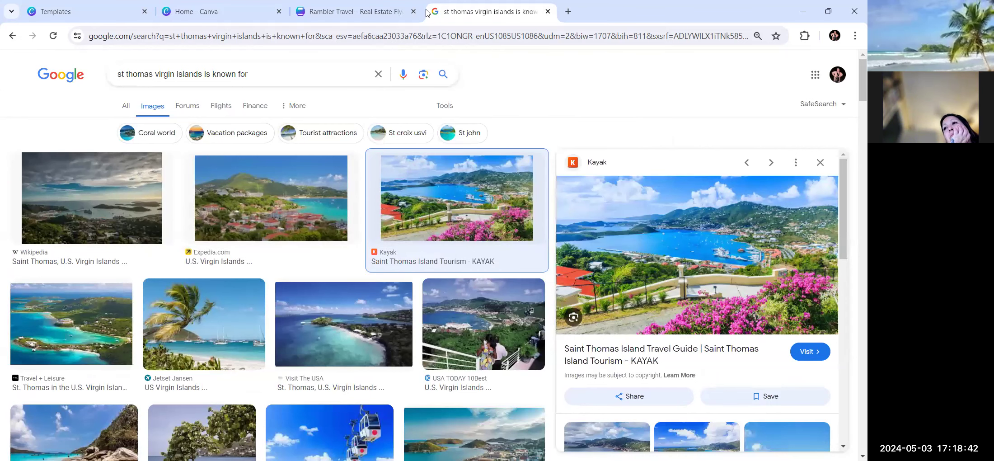
Paste the St. Thomas harbour photo with pink flowers into the flyer's top collage frame.
left_click(358, 15)
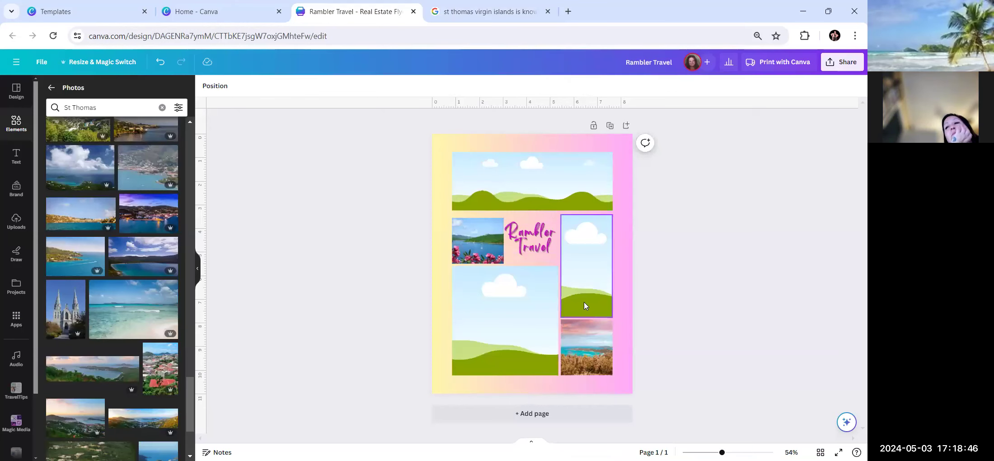
right_click(523, 322)
left_click(553, 286)
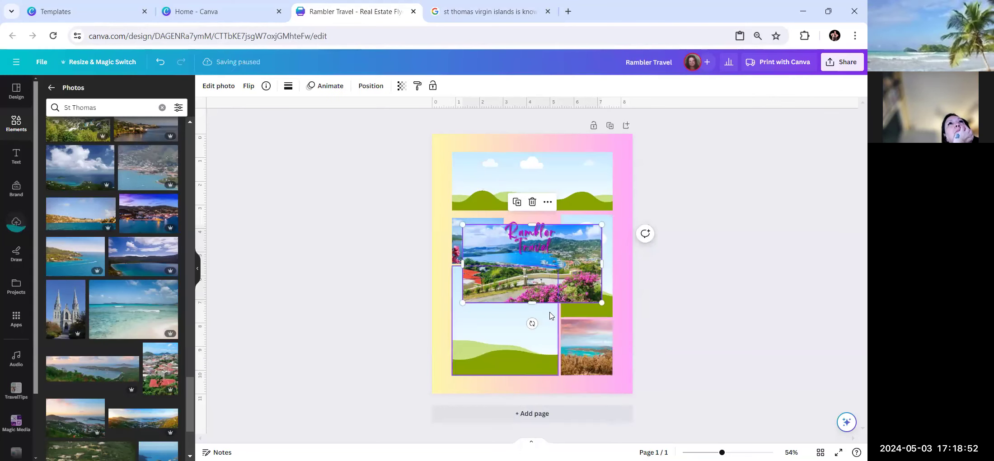
left_click_drag(554, 280, 538, 180)
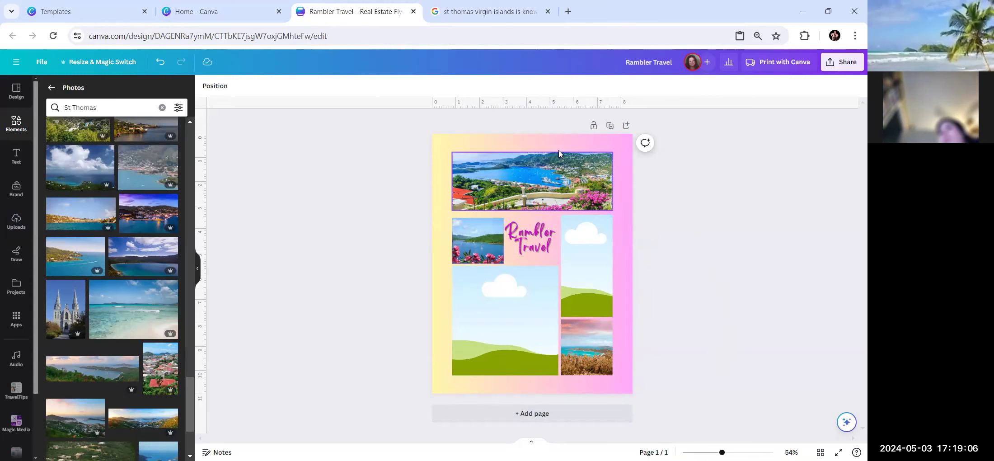
left_click(499, 14)
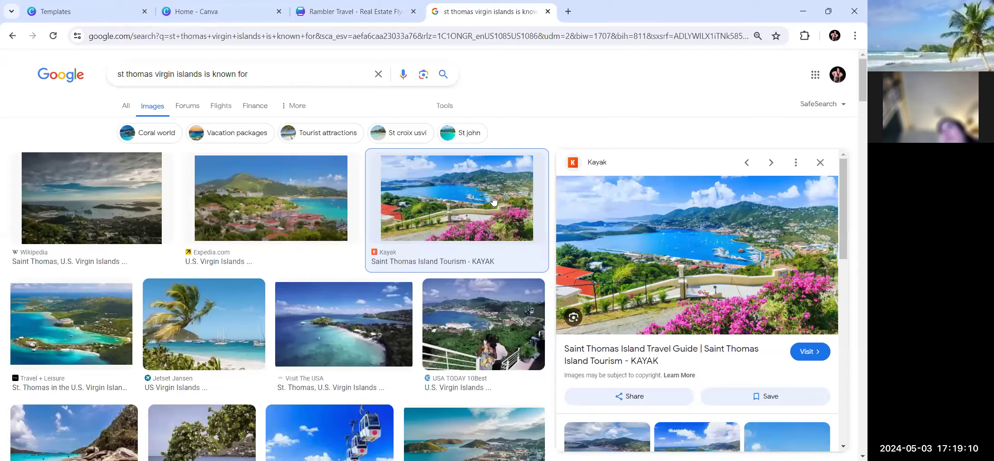
Copy the Travel + Leisure aerial photo of the turquoise bay from the image results.
scroll(494, 203, "down", 5)
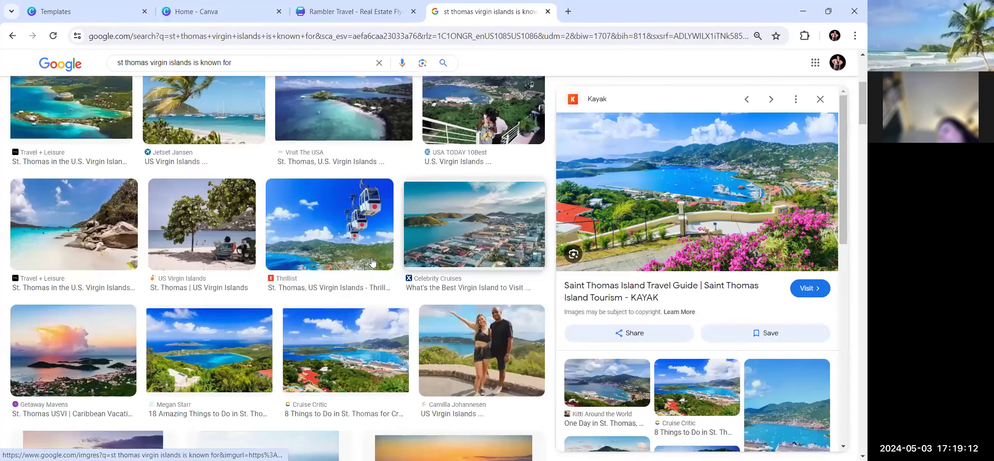
scroll(372, 262, "up", 1)
left_click(46, 159)
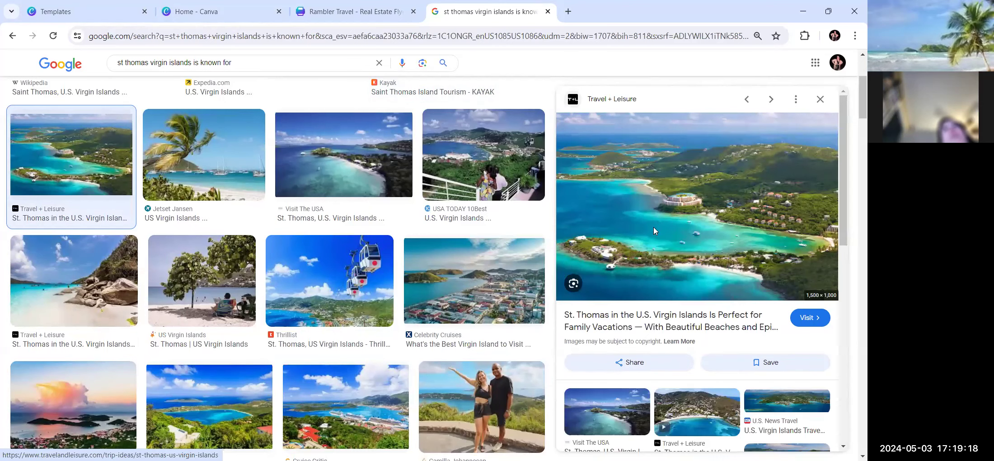
right_click(654, 227)
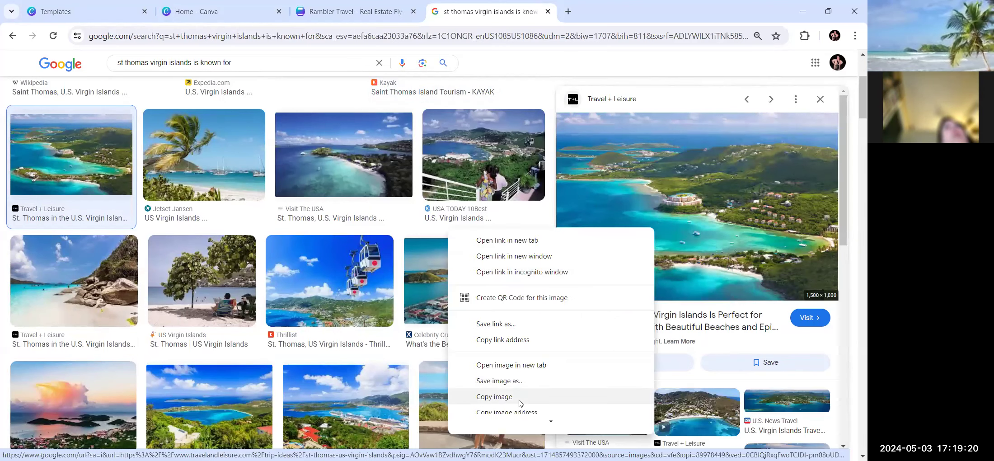
left_click(519, 397)
left_click(353, 11)
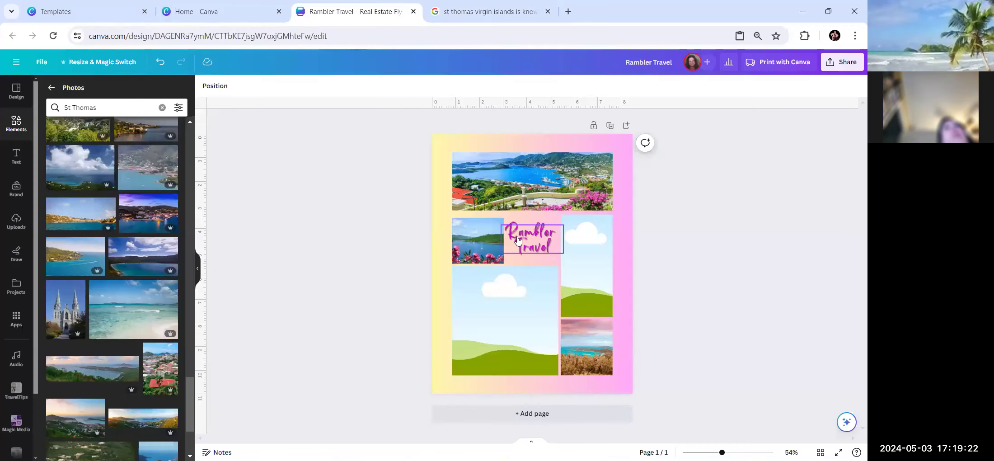
Paste the turquoise bay aerial photo into the large lower-left collage frame.
right_click(518, 239)
left_click(499, 333)
right_click(499, 333)
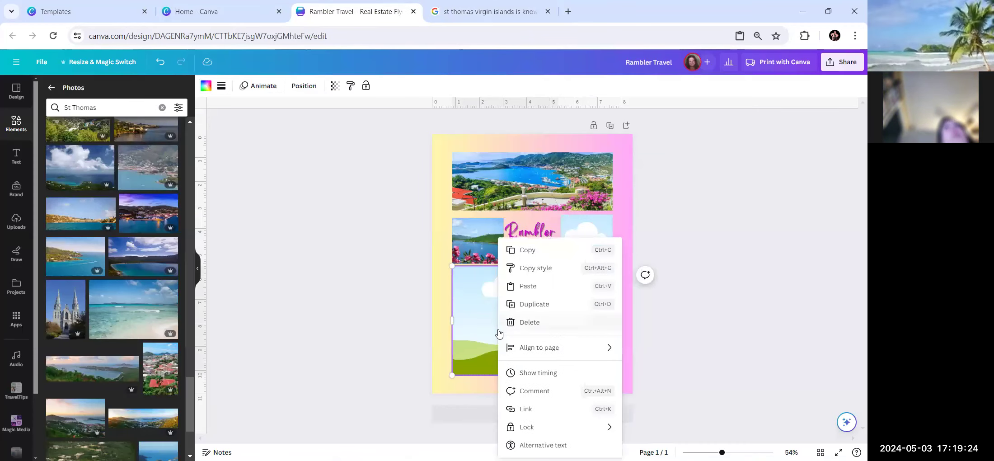
left_click(527, 285)
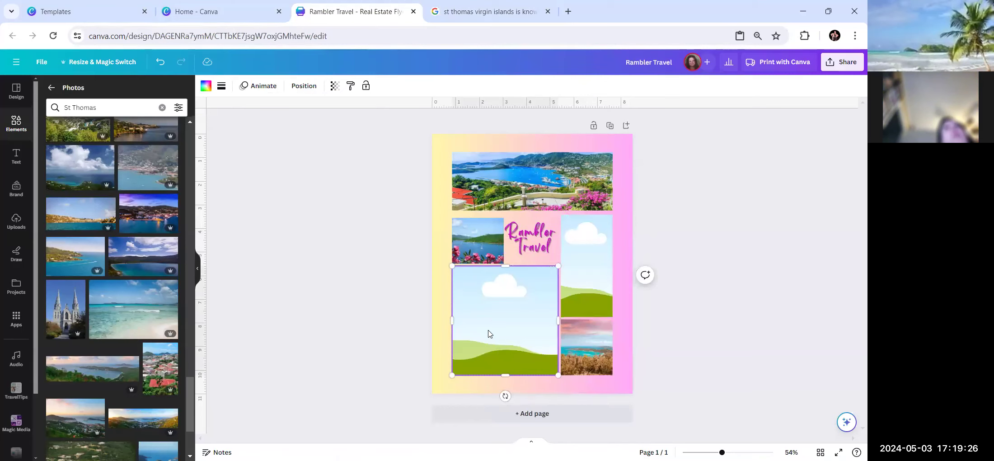
left_click_drag(549, 320, 538, 335)
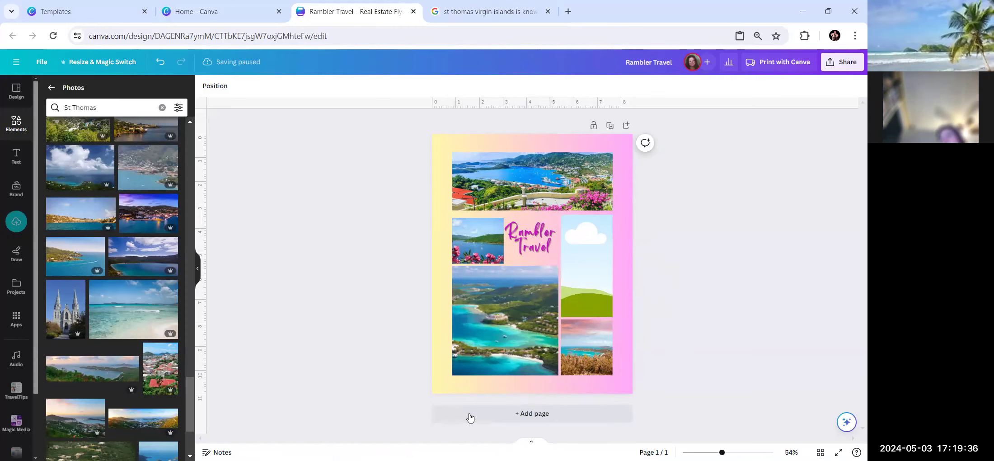
left_click(488, 11)
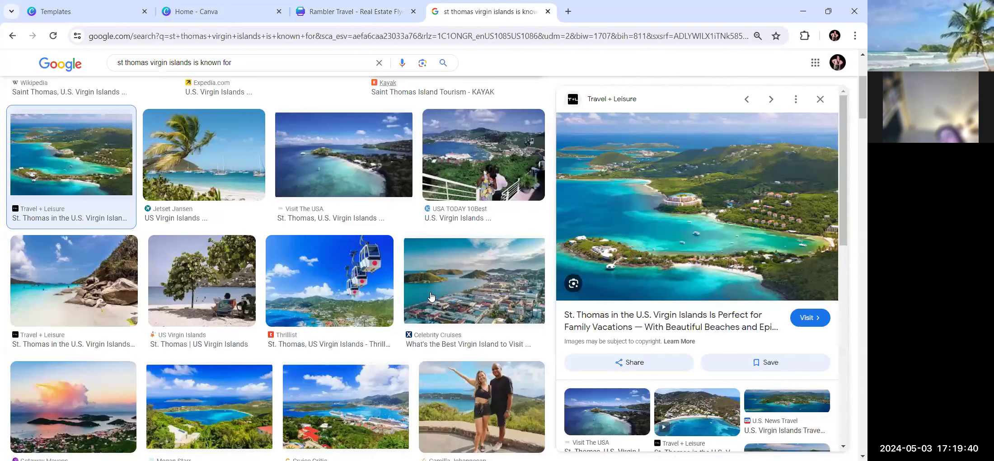
Find the Destination Magazines beach photo with red flowers further down the results and copy it.
scroll(431, 296, "down", 3)
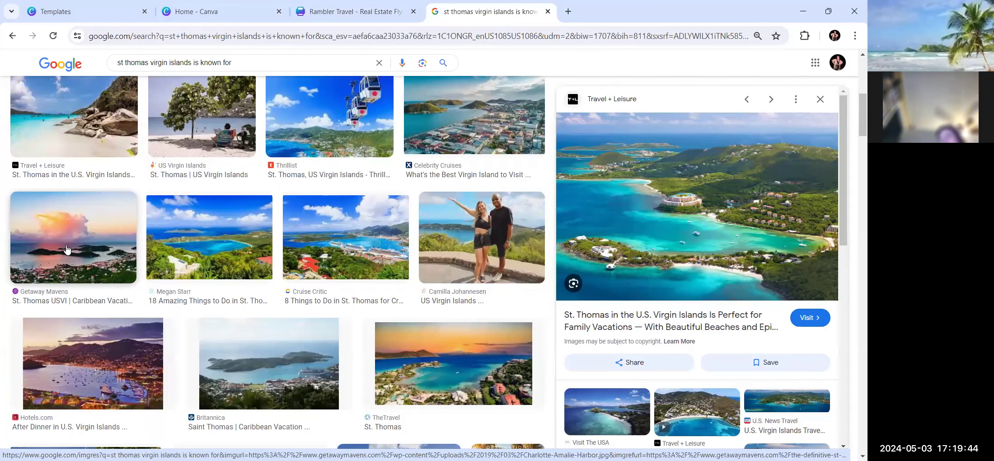
scroll(67, 248, "down", 1)
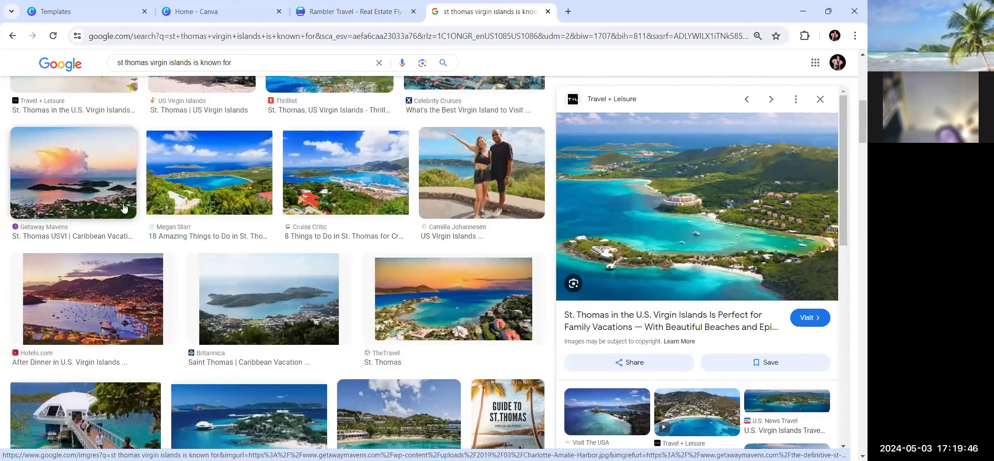
scroll(87, 122, "down", 1)
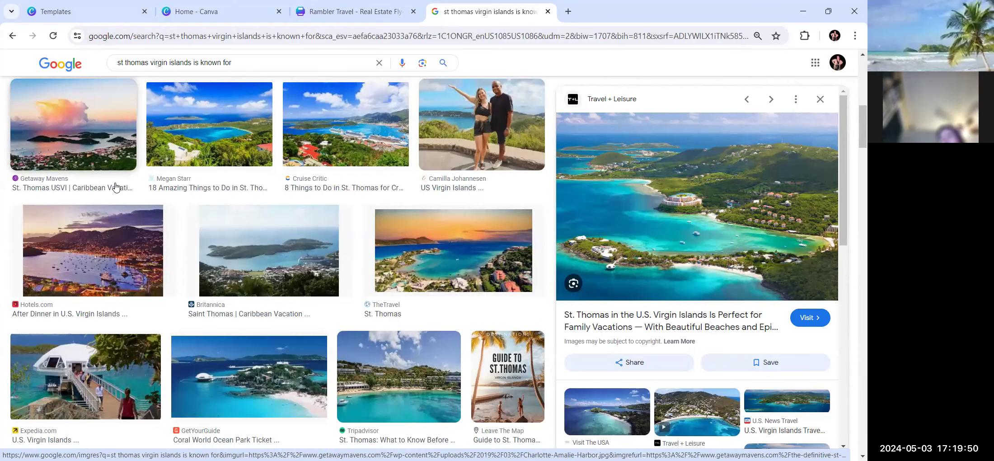
scroll(195, 277, "down", 7)
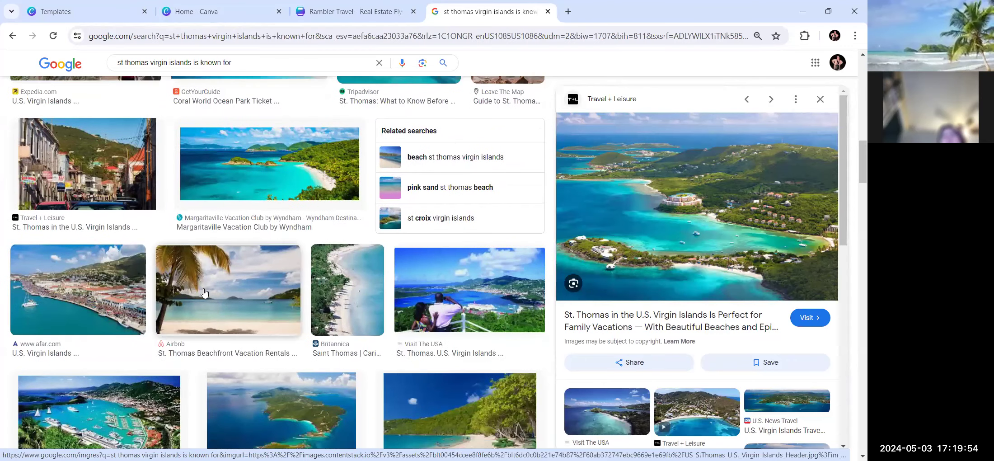
scroll(299, 326, "down", 7)
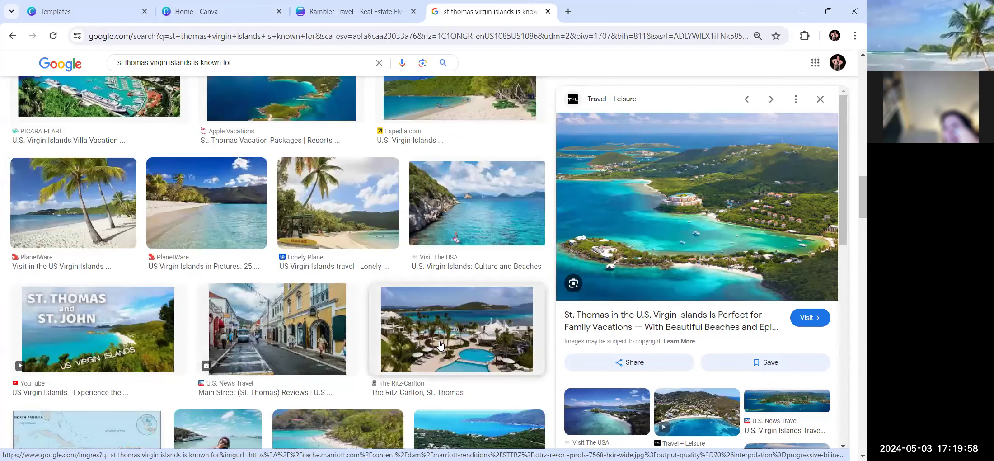
scroll(442, 346, "down", 1)
scroll(442, 346, "down", 2)
scroll(445, 347, "down", 2)
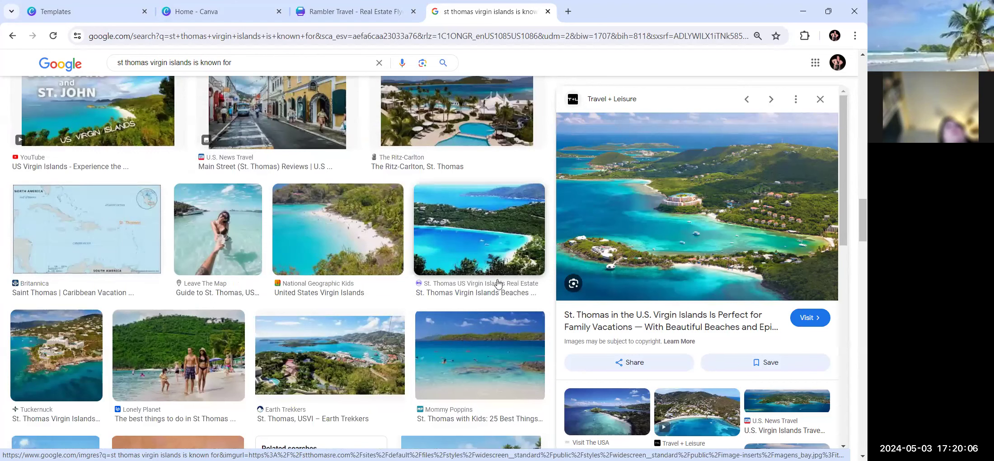
scroll(497, 283, "down", 5)
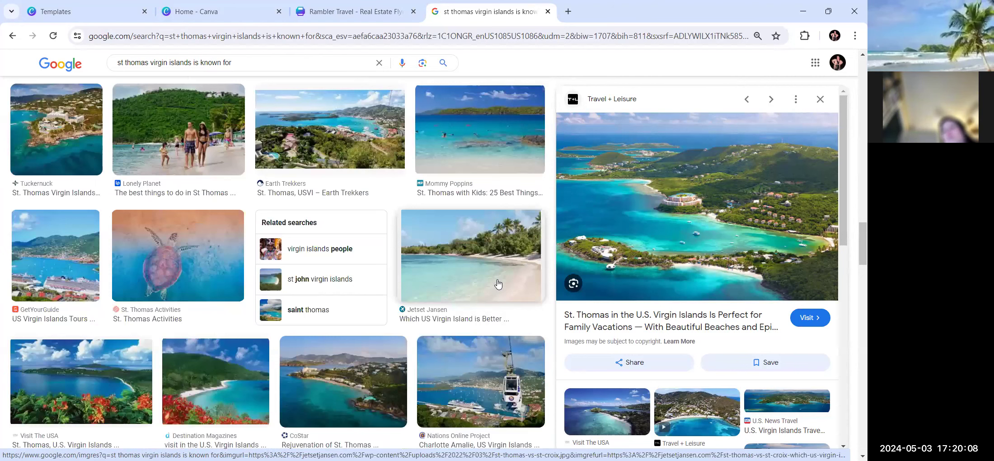
scroll(498, 284, "down", 4)
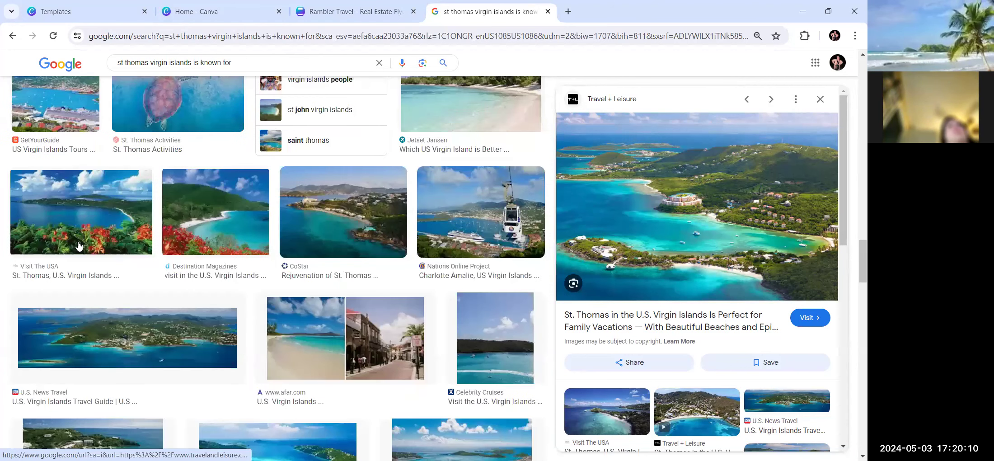
left_click(212, 228)
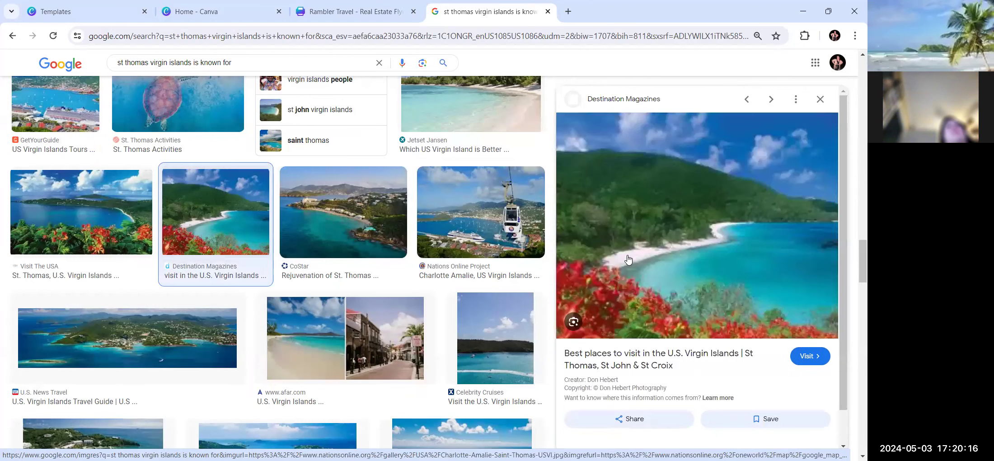
right_click(650, 274)
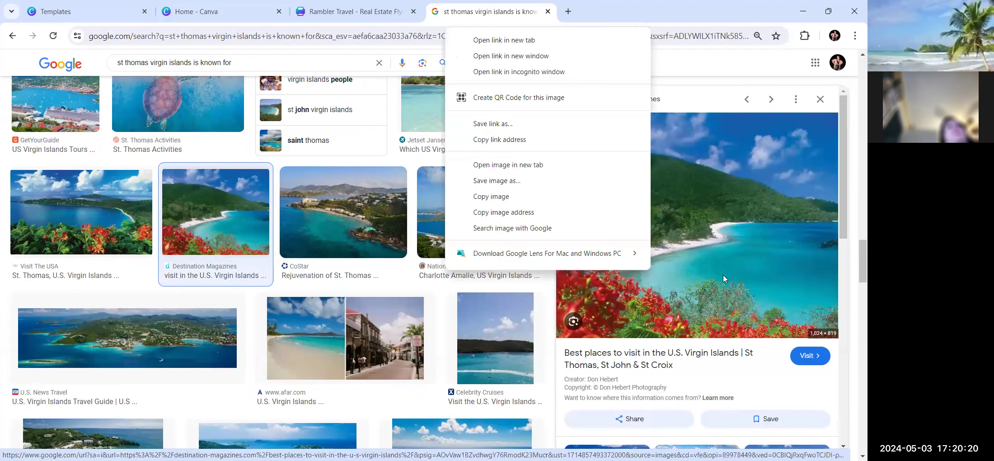
left_click(526, 197)
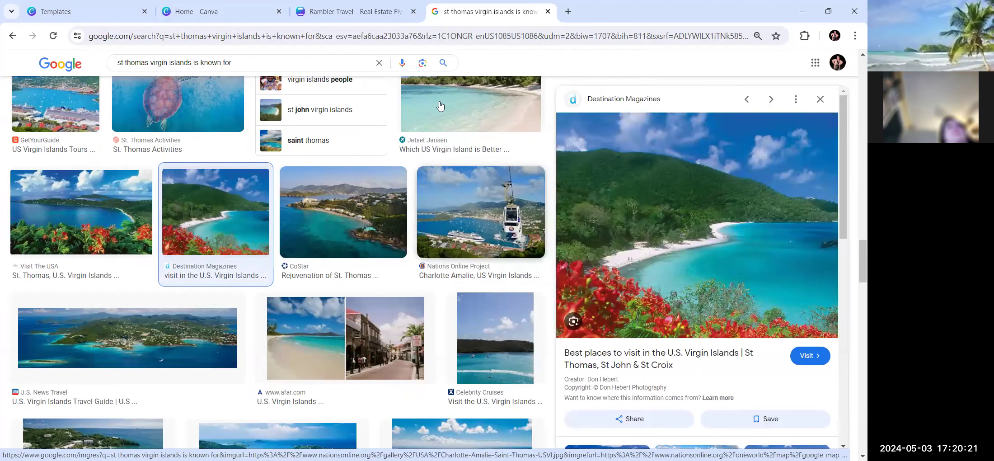
left_click(341, 17)
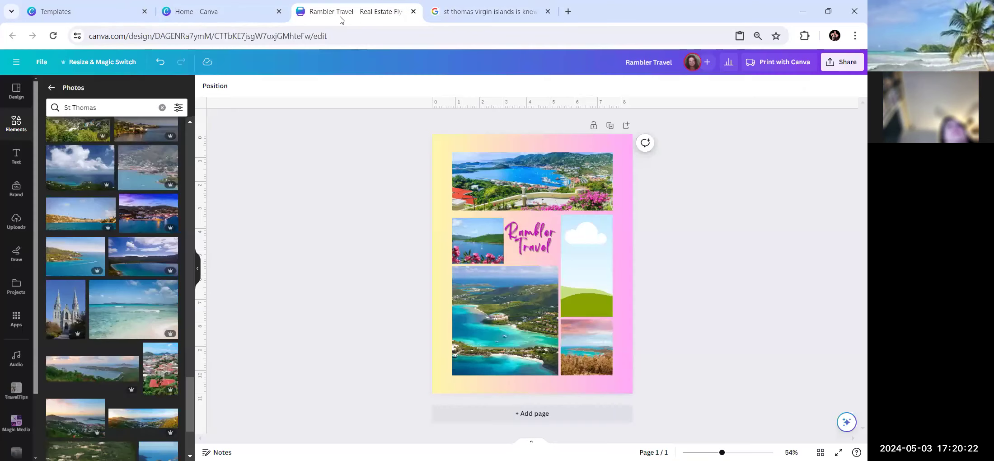
Paste the red-flowers beach photo into the small frame beside the Rambler Travel title.
right_click(478, 251)
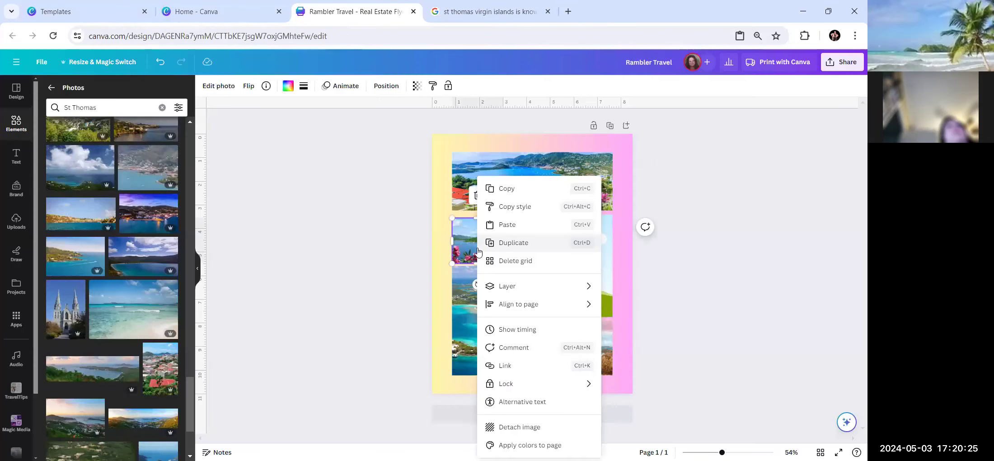
left_click(516, 225)
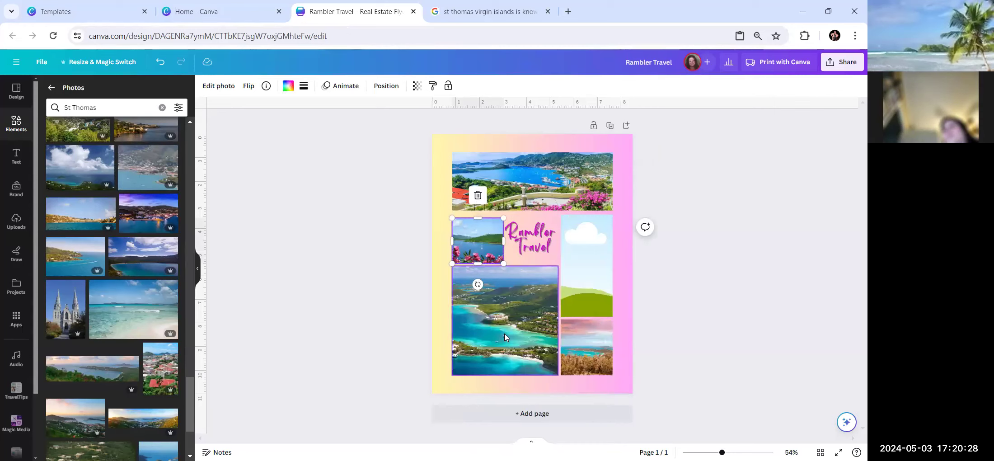
key("ctrl+v")
left_click_drag(515, 247, 487, 221)
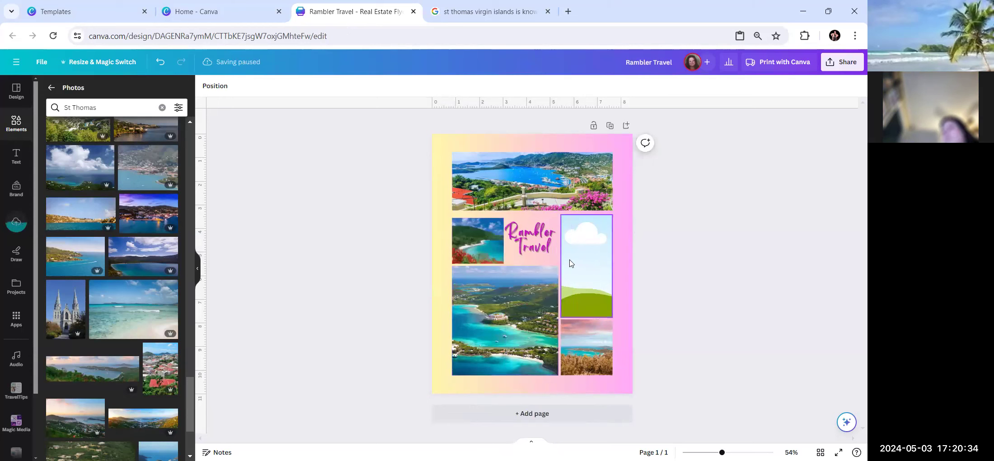
Scroll the St. Thomas results to the 5 Reasons to Visit red fort photo and copy it.
left_click(482, 14)
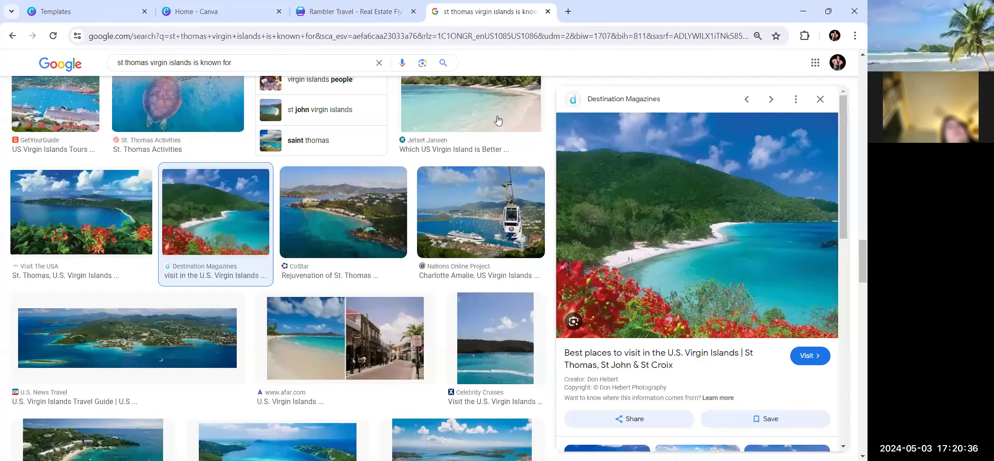
scroll(377, 303, "down", 5)
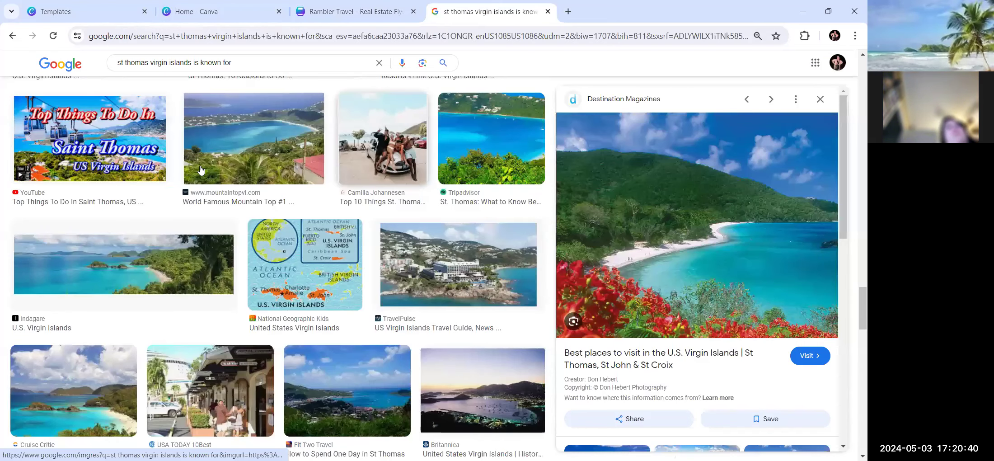
scroll(233, 207, "down", 5)
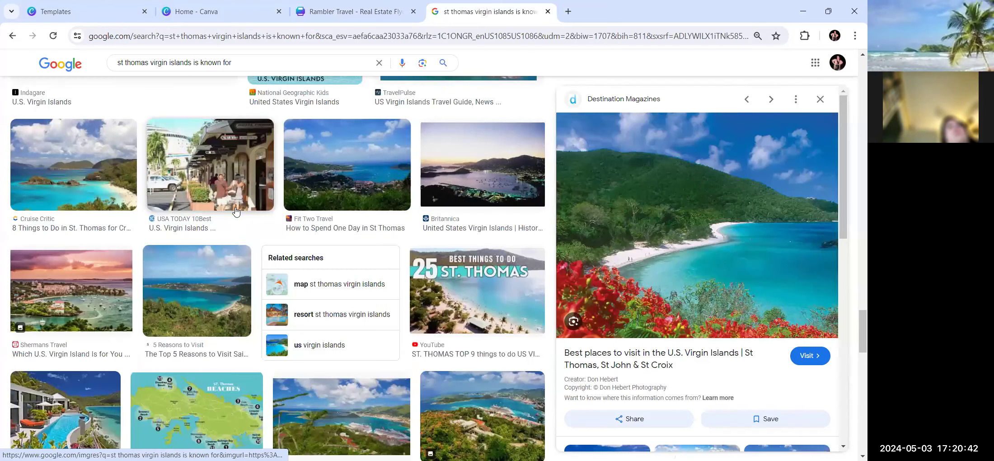
scroll(236, 210, "down", 5)
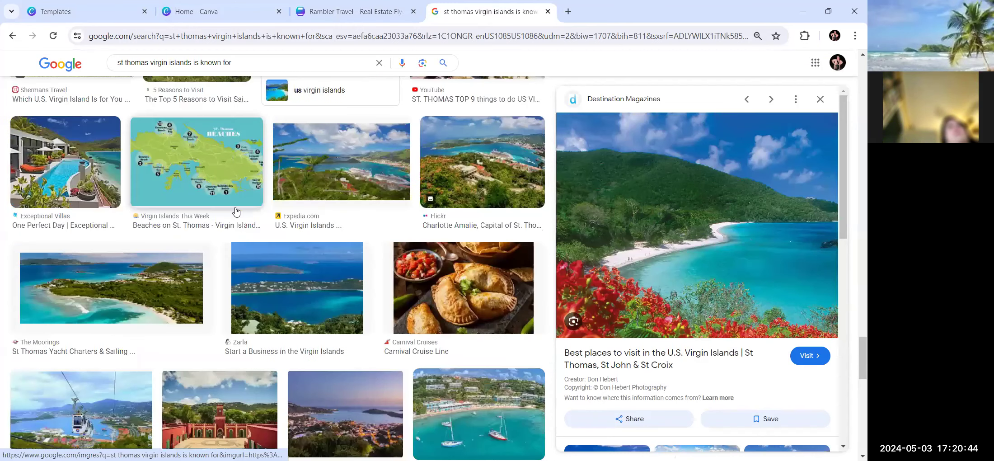
scroll(235, 210, "down", 4)
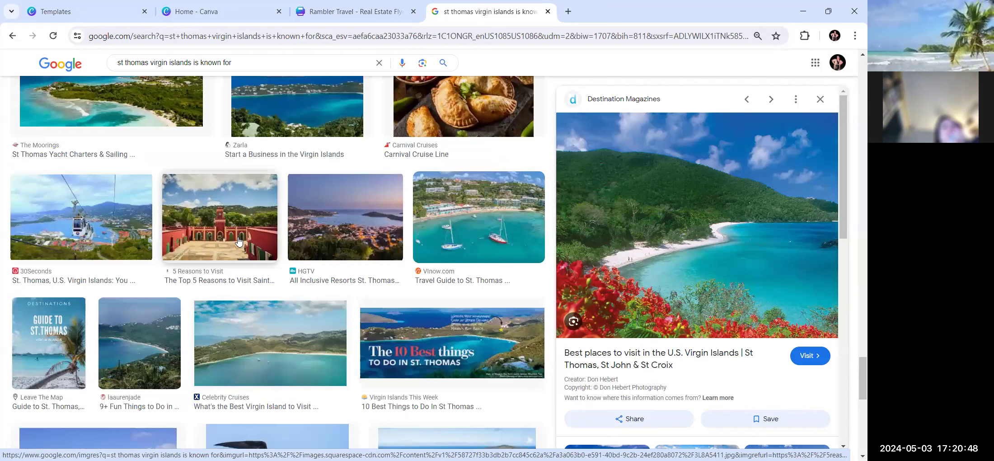
left_click(239, 242)
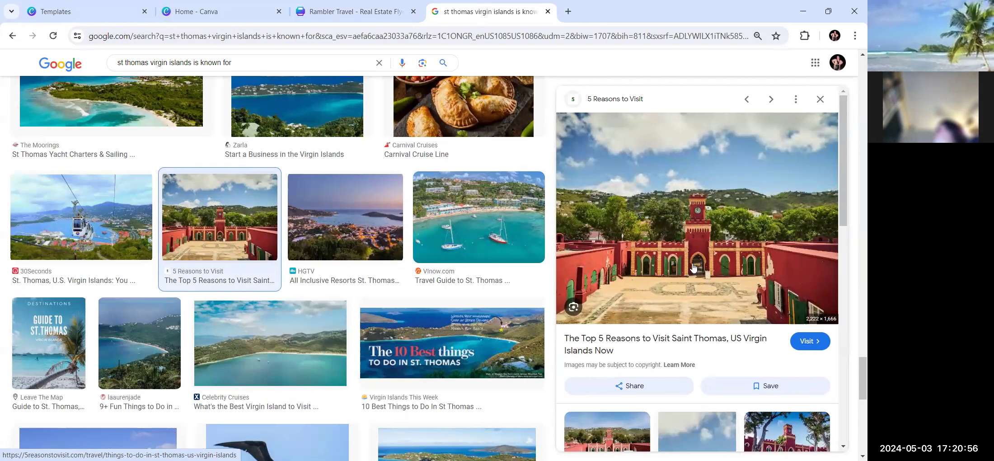
right_click(694, 281)
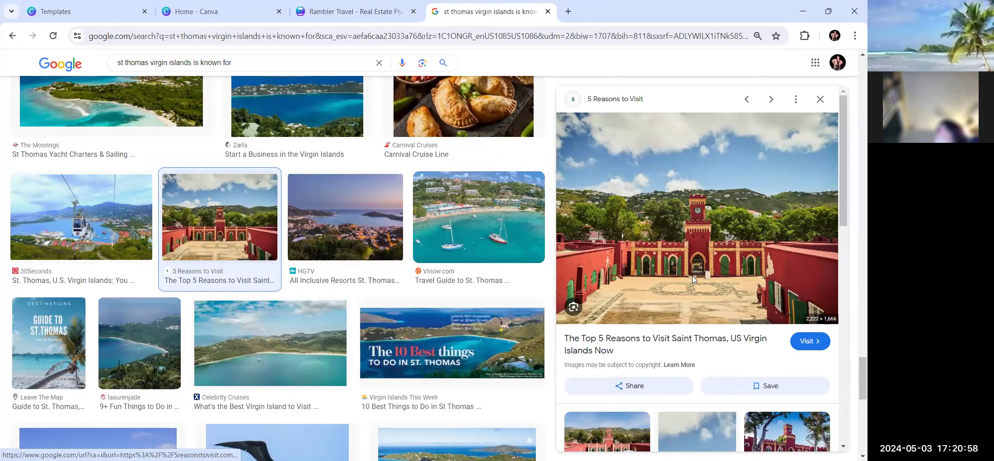
left_click(332, 12)
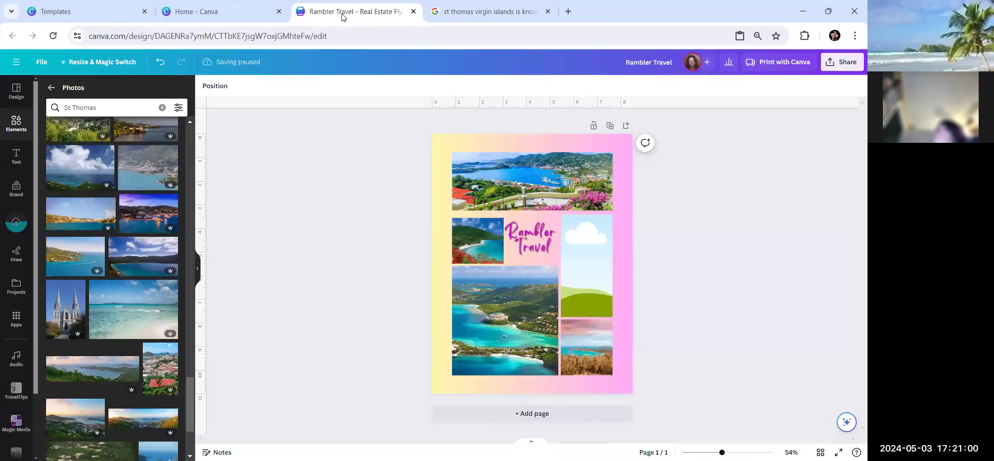
Replace the sky placeholder in the tall right-hand frame with the red fort courtyard photo.
right_click(596, 274)
left_click(622, 267)
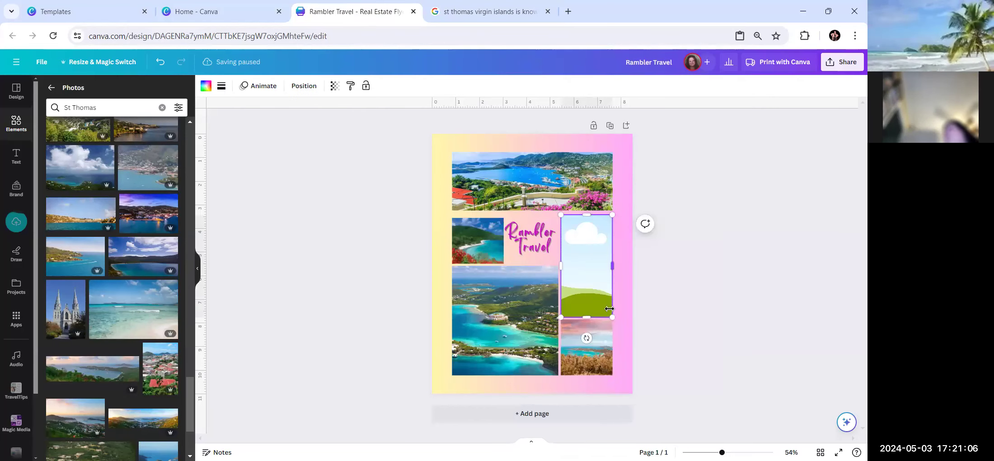
left_click_drag(533, 295, 586, 276)
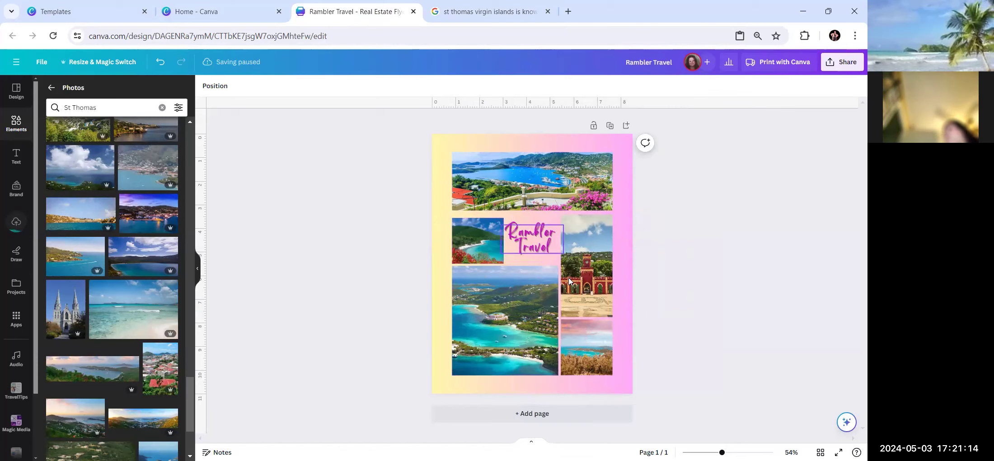
left_click(528, 235)
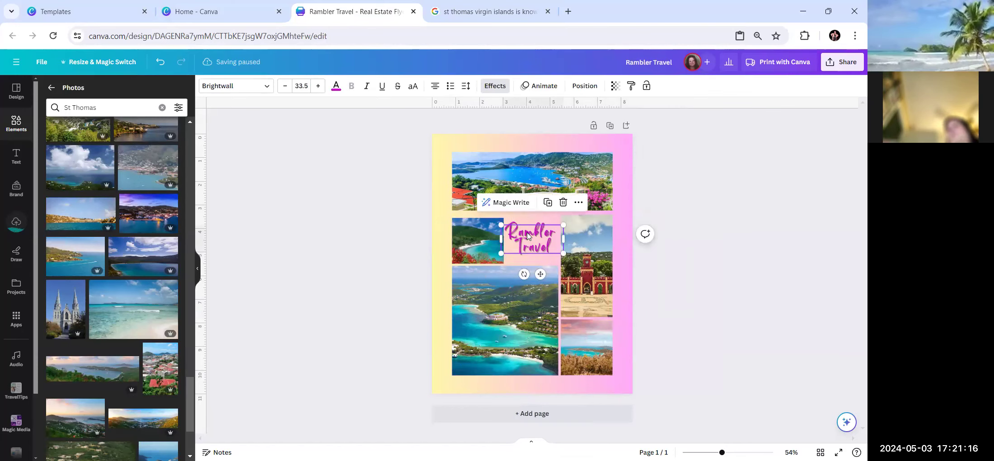
left_click(457, 144)
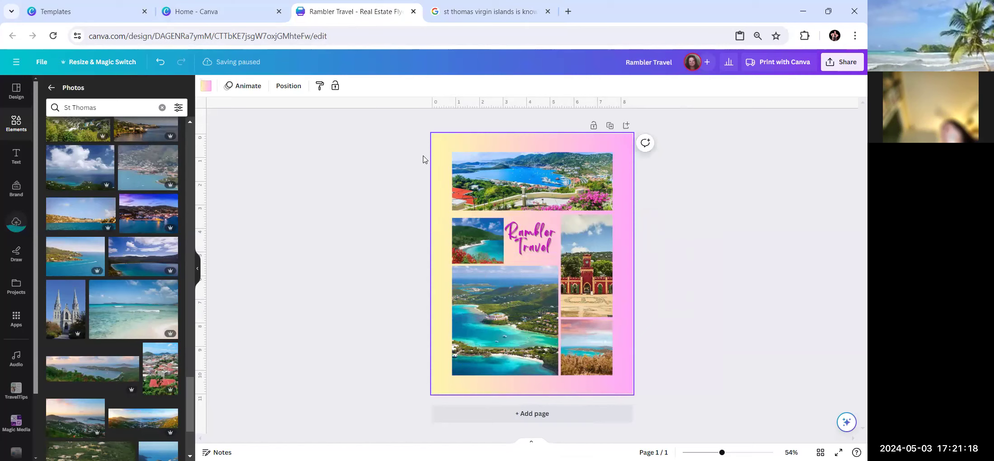
Bring up the background colour swatches and close the Home, Templates and Google image search tabs.
left_click(207, 86)
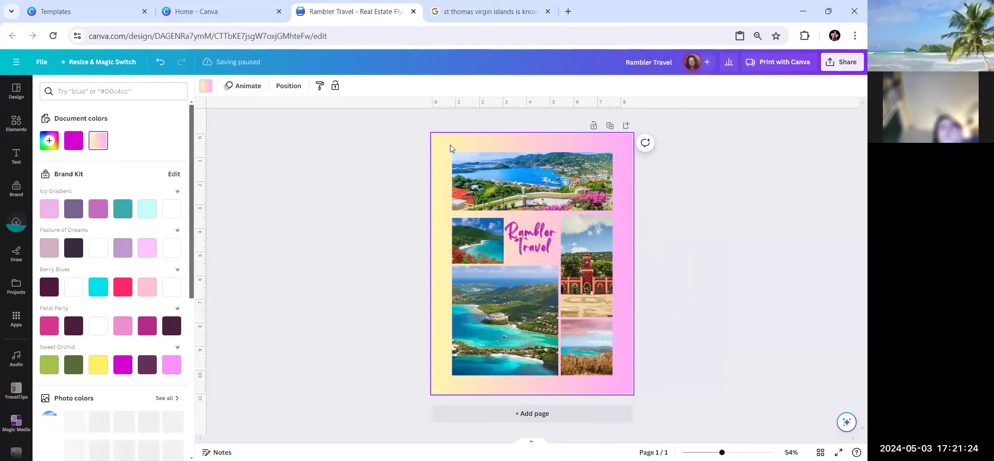
scroll(86, 160, "down", 6)
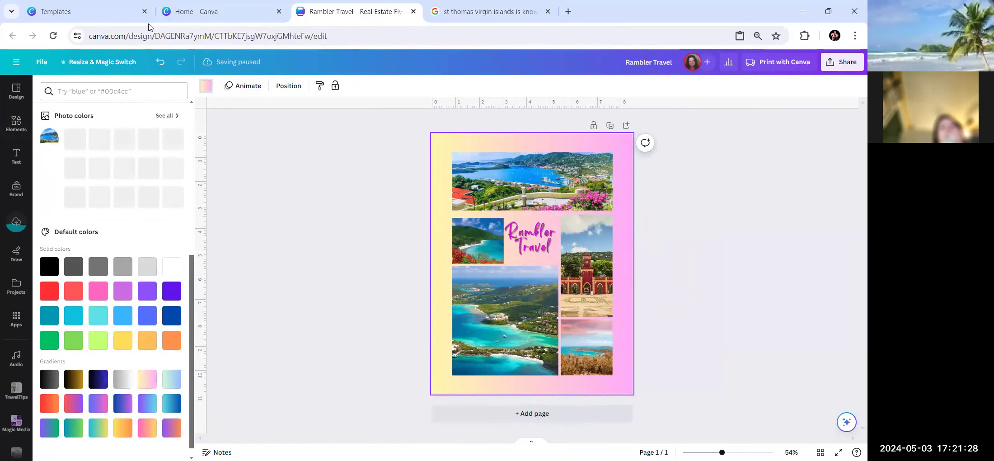
left_click(280, 12)
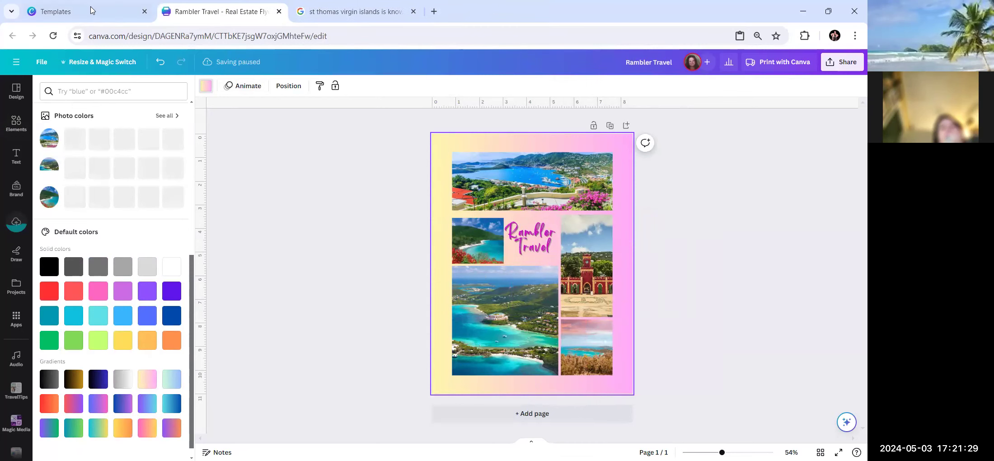
left_click(144, 12)
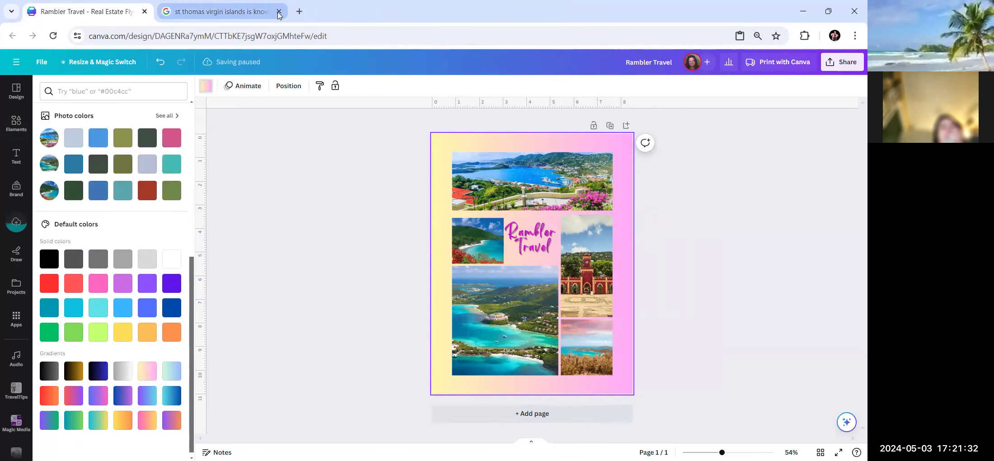
left_click(280, 13)
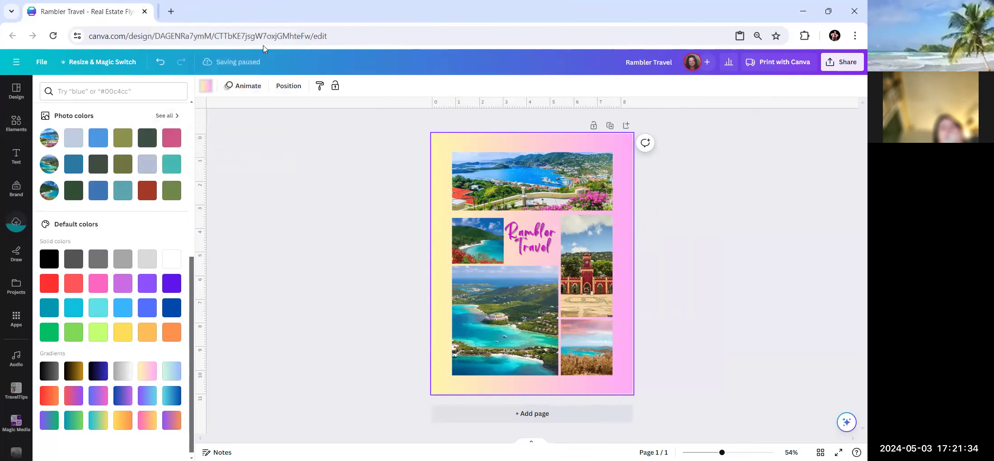
Try pink, teal and blue backgrounds, then settle on a muted teal page background.
left_click(172, 141)
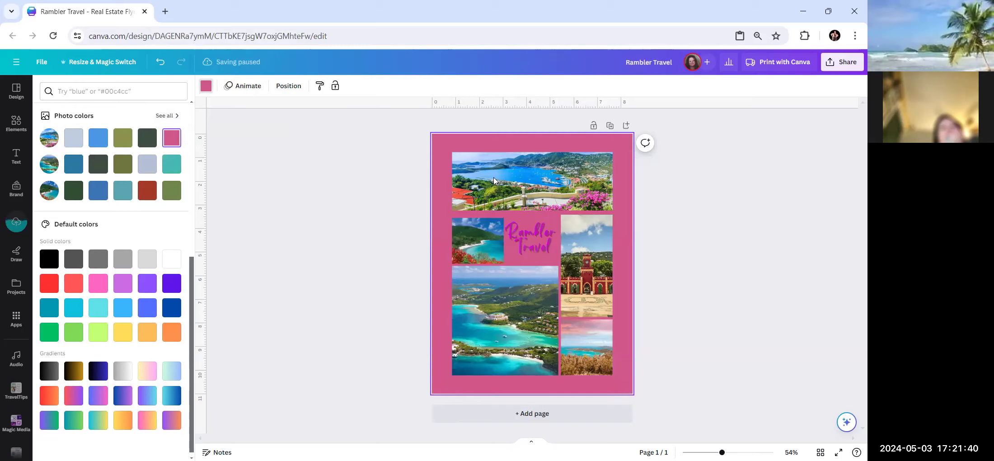
left_click(173, 170)
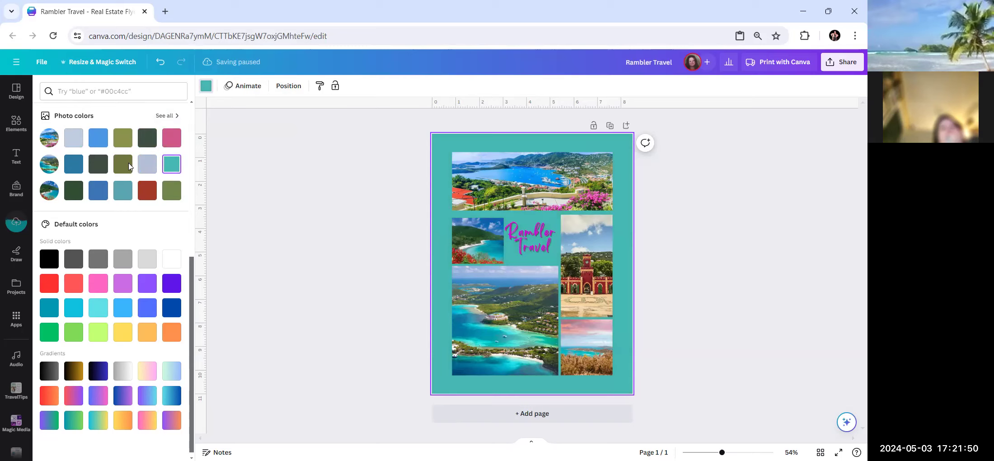
left_click(98, 142)
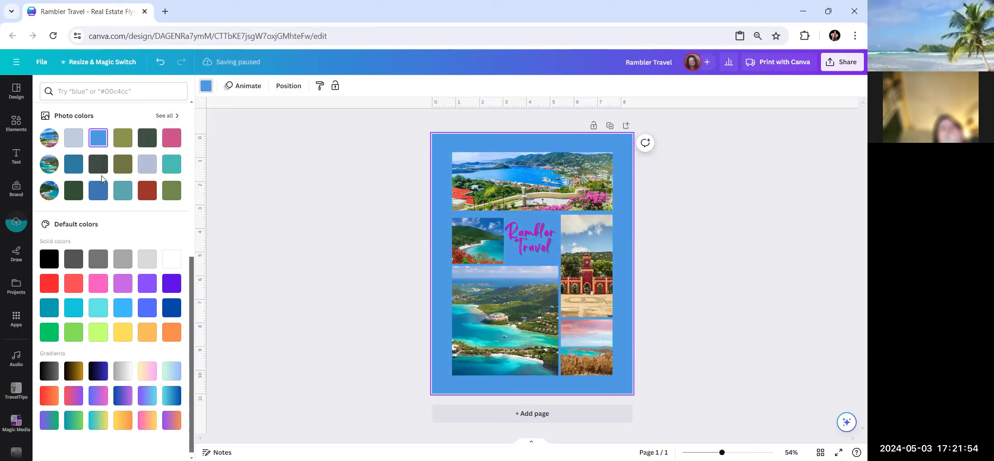
left_click(126, 191)
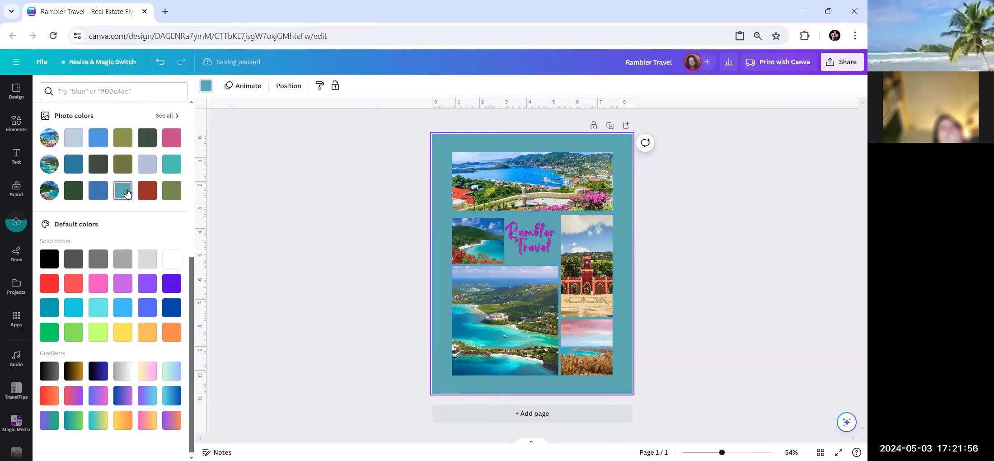
left_click(523, 231)
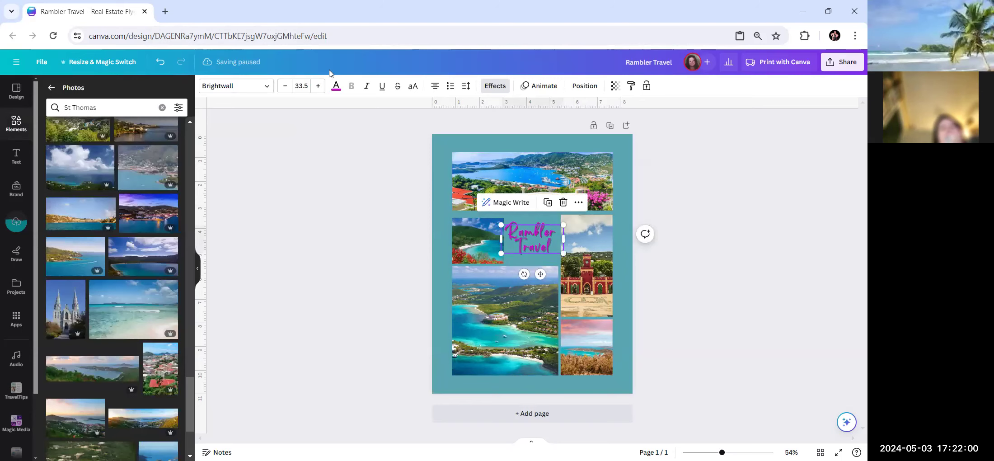
Change the Rambler Travel title colour to the dark brick red from the photo colours.
left_click(335, 86)
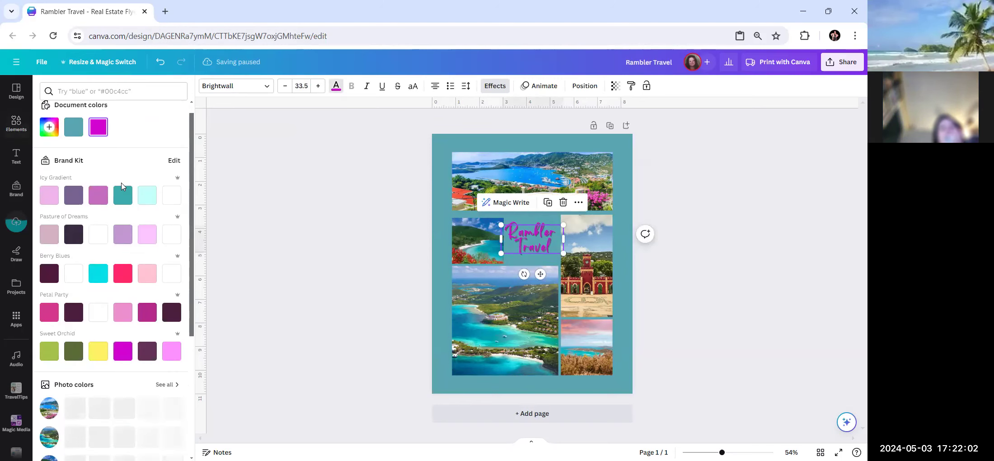
scroll(121, 187, "down", 4)
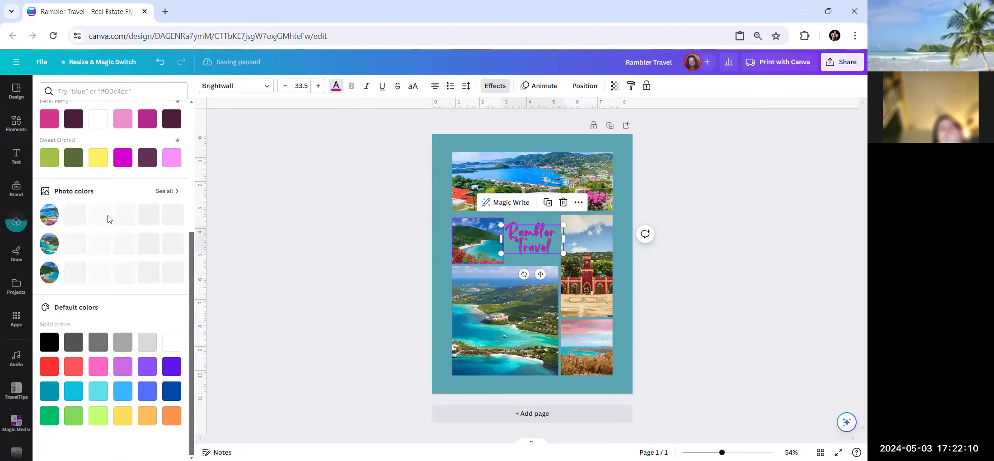
left_click(145, 275)
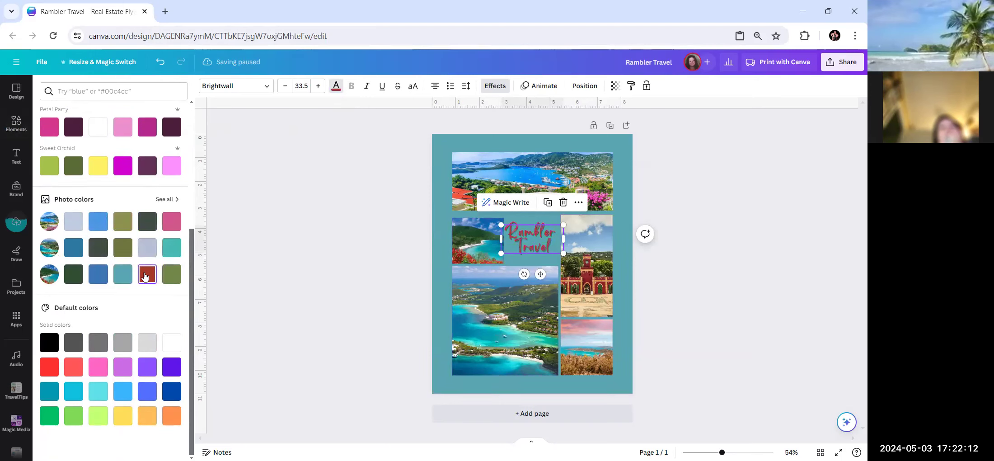
left_click(540, 244)
left_click_drag(521, 236, 506, 227)
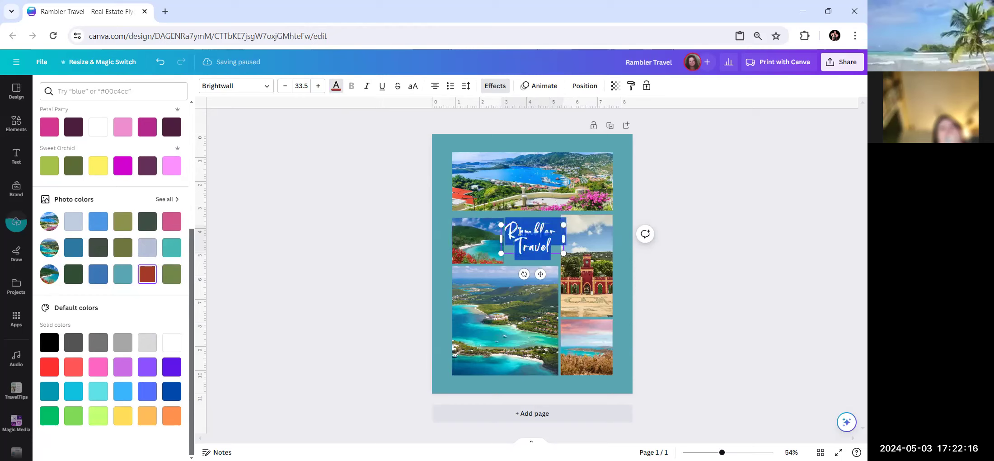
Retype the title as 'St. Thomas' over 'Virgin Islands' and nudge it slightly higher.
type("S")
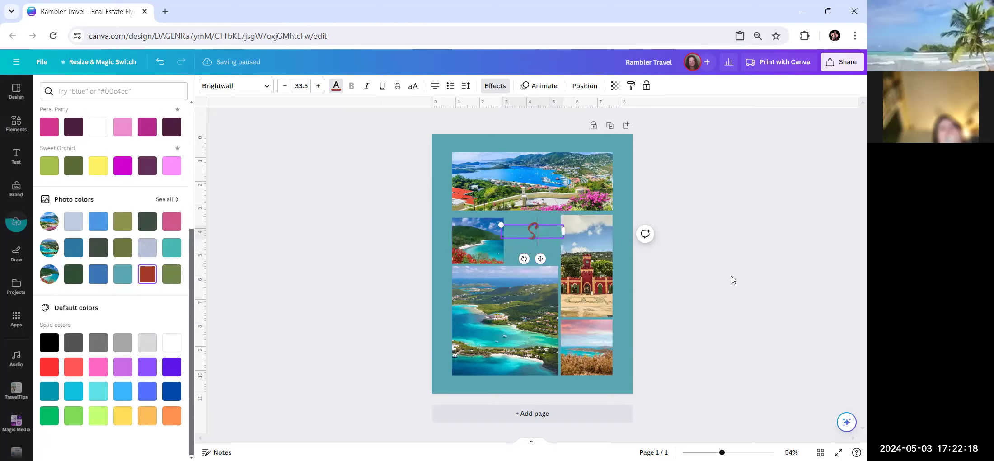
type("t. Thomas")
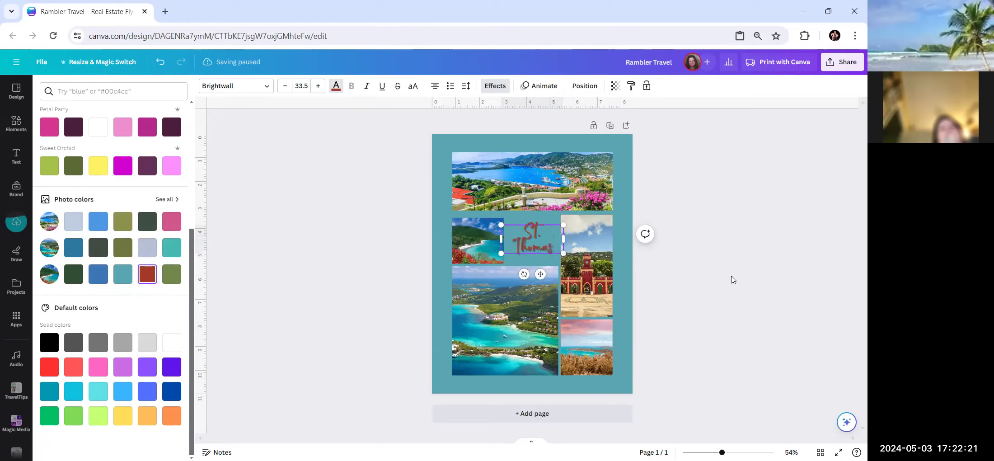
key("Return")
type("Virgin")
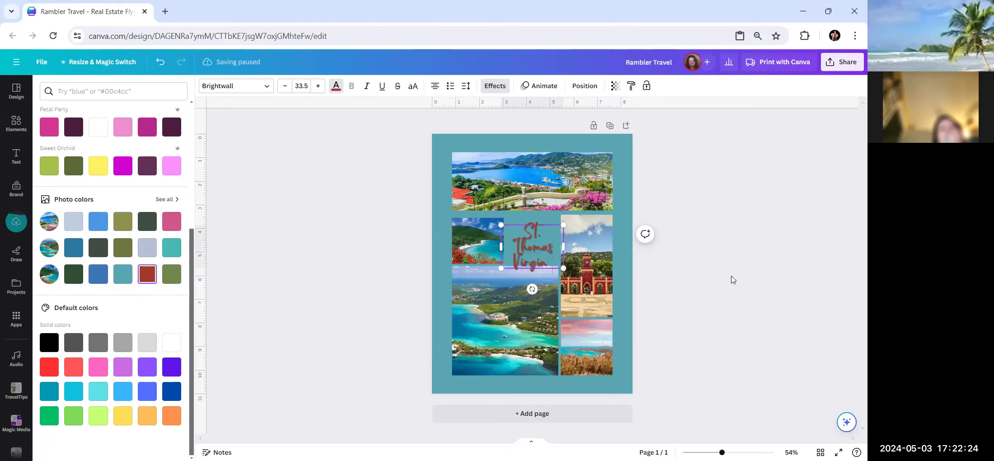
type(" Is")
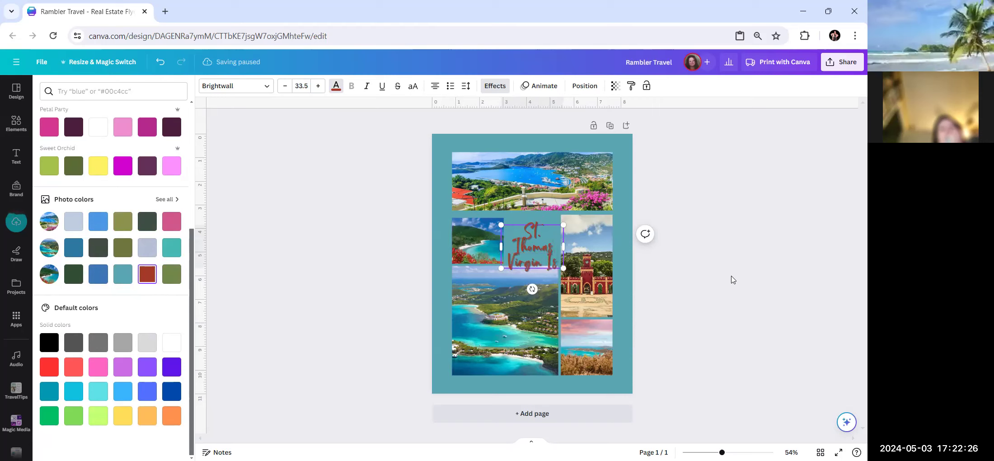
type("lands")
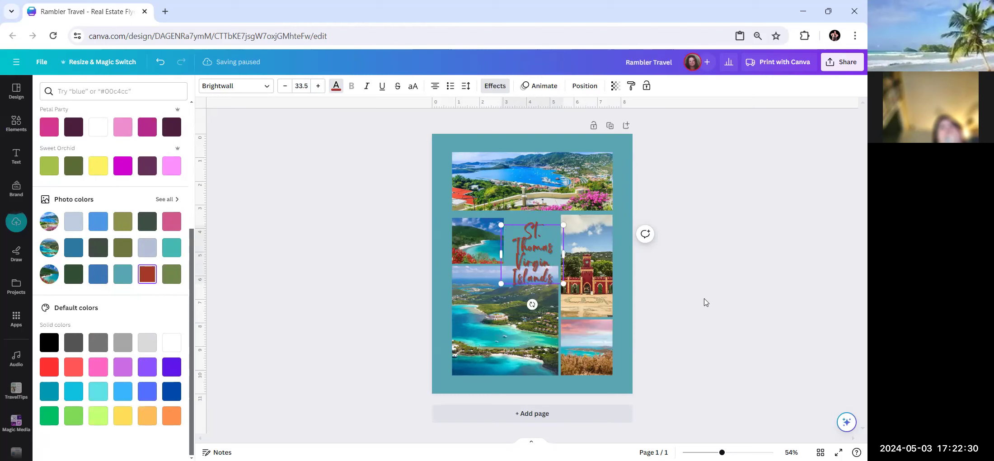
left_click(527, 266)
left_click(367, 264)
left_click_drag(518, 266, 516, 252)
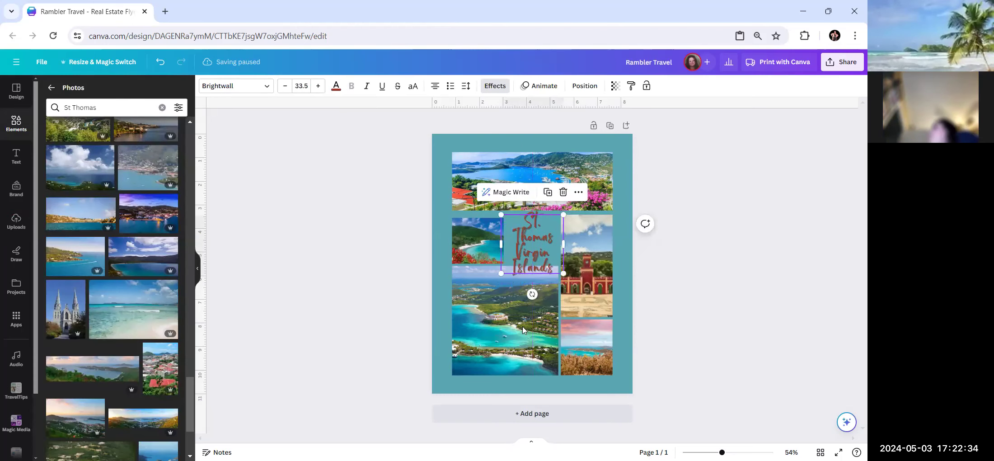
Nudge the title slightly up-left and set its font size to 33.5 after trying 32.5.
left_click(696, 303)
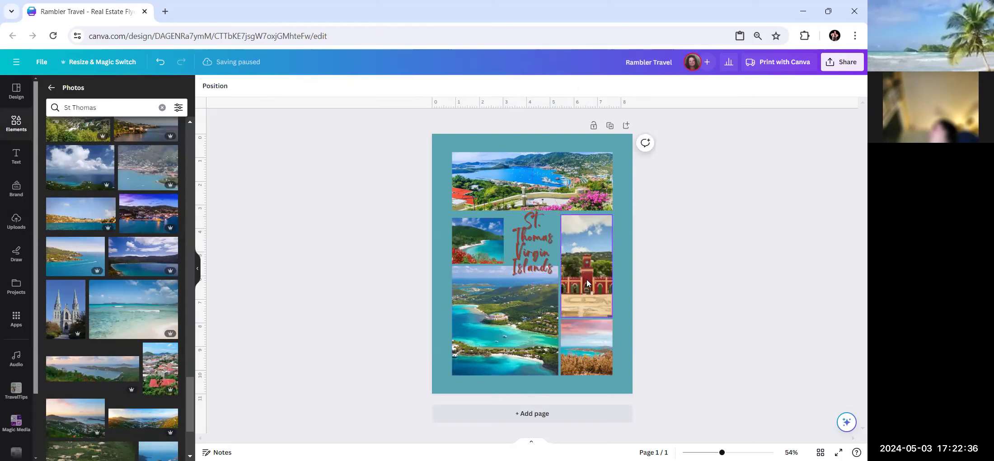
mouse_move(542, 253)
left_mouse_down()
mouse_move(539, 245)
mouse_move(540, 255)
left_mouse_up()
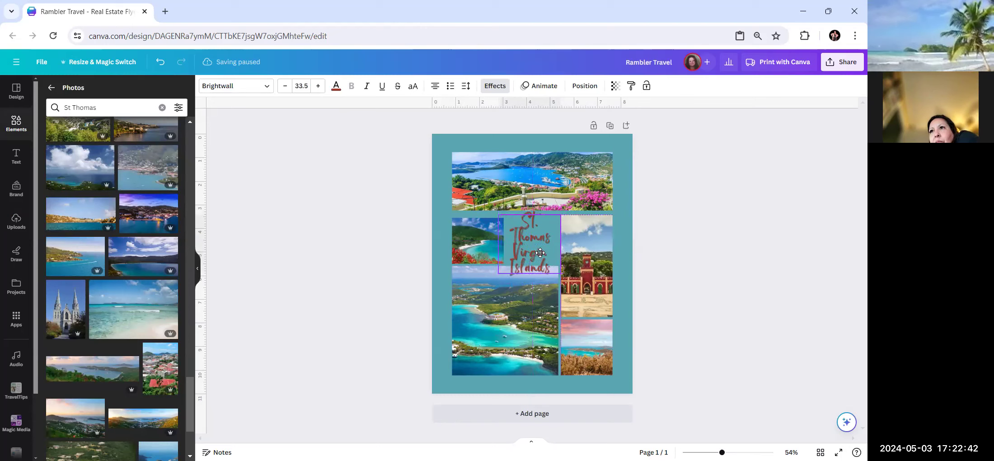
left_click(718, 288)
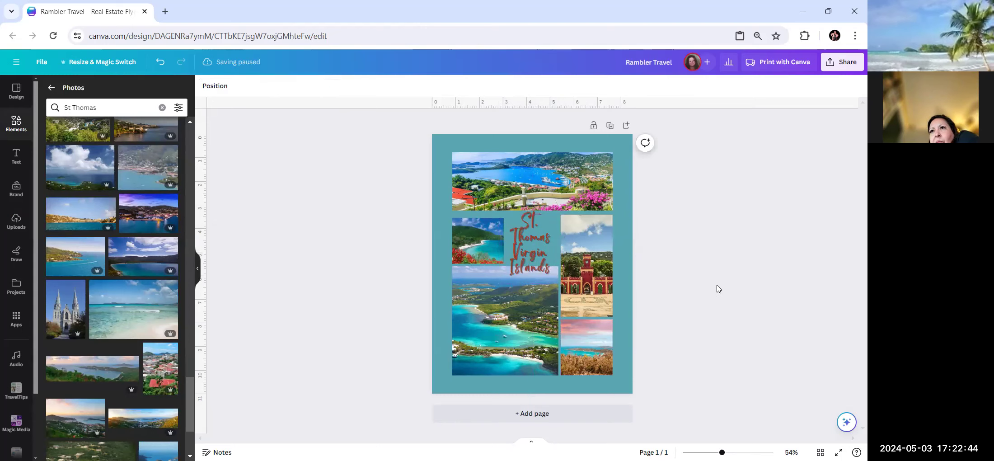
left_click(533, 261)
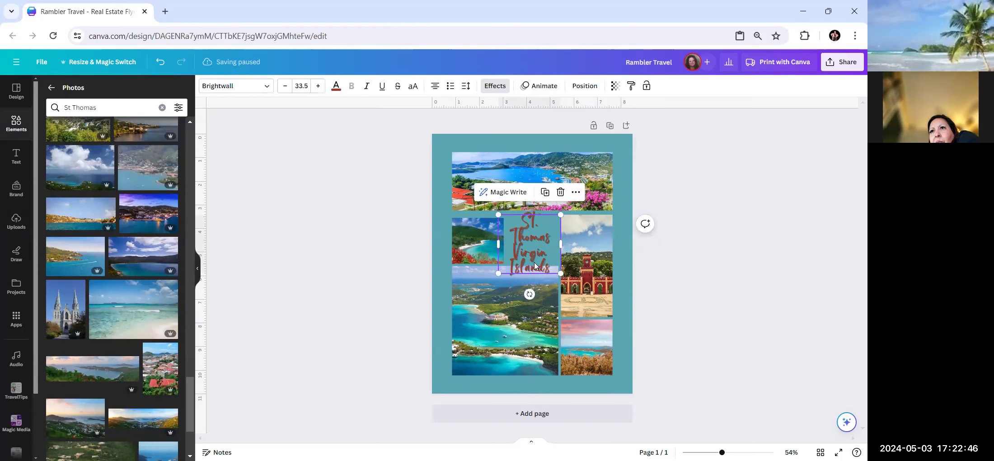
left_click(284, 86)
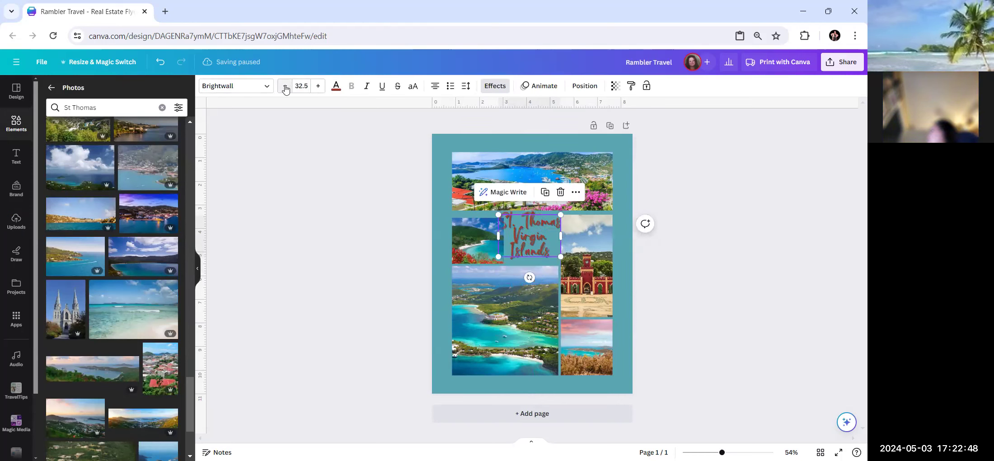
left_click(623, 273)
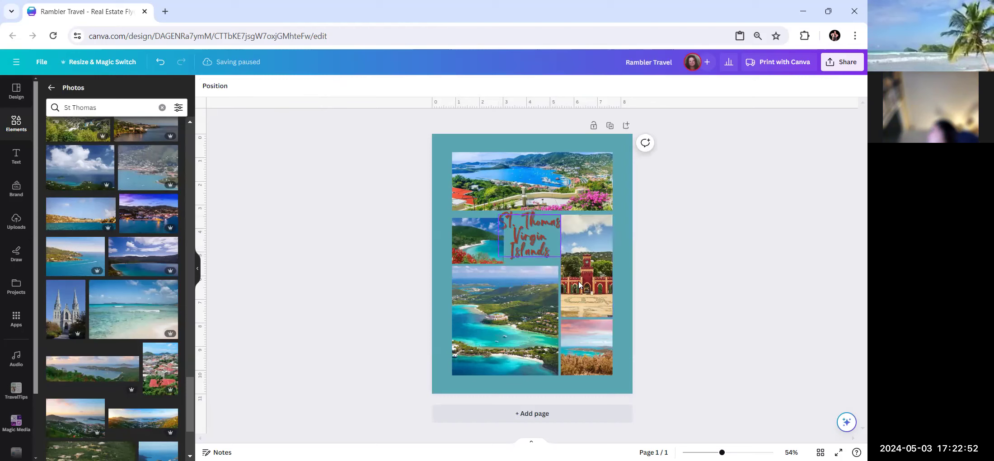
left_click(505, 247)
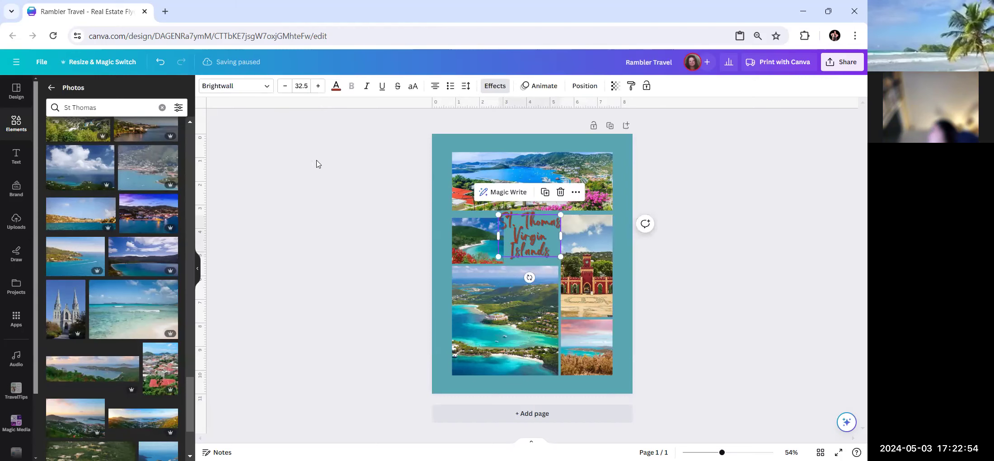
left_click(318, 86)
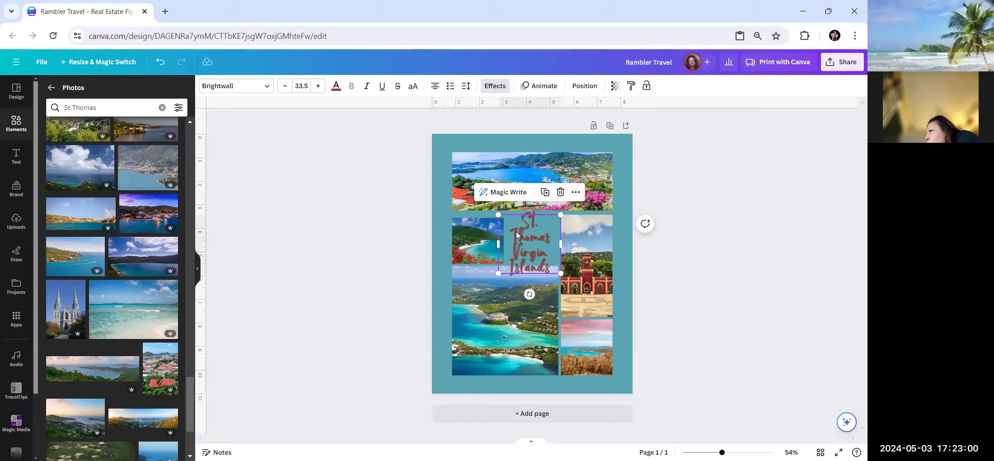
Widen the title box so St. Thomas fits on one line.
left_click(528, 244)
left_click_drag(497, 243, 540, 247)
left_click(727, 306)
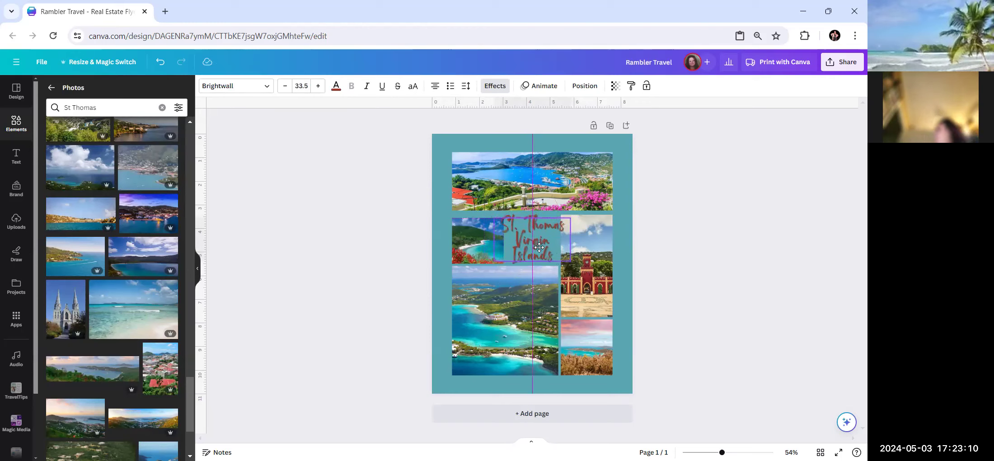
left_click(669, 266)
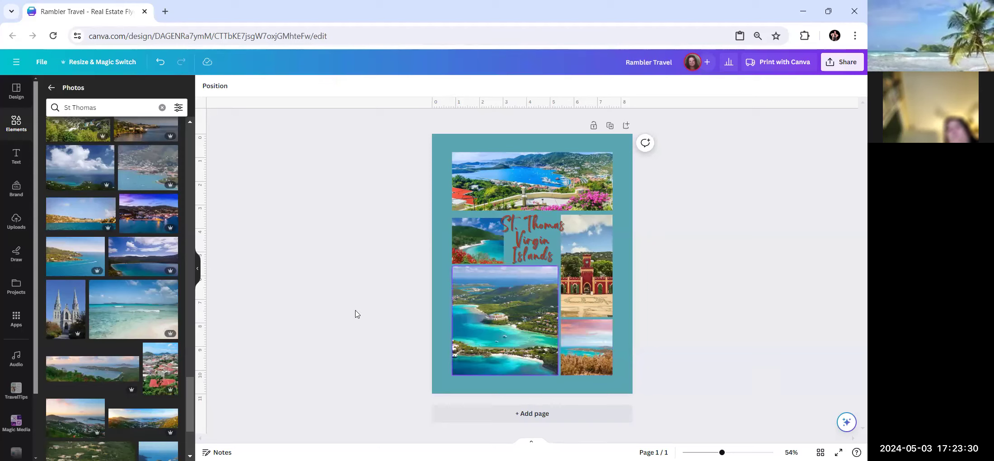
Place the white twin-spired church photo into the bottom-right collage frame.
left_click(66, 307)
left_click_drag(492, 274, 580, 329)
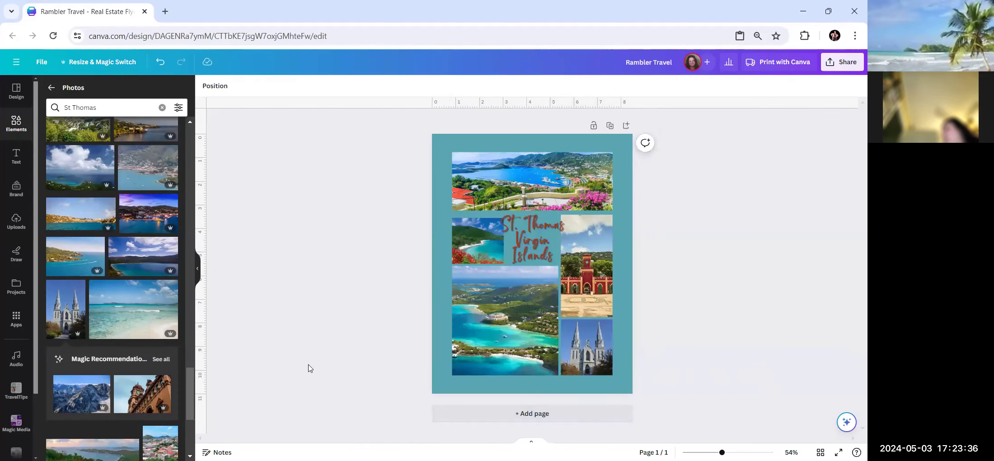
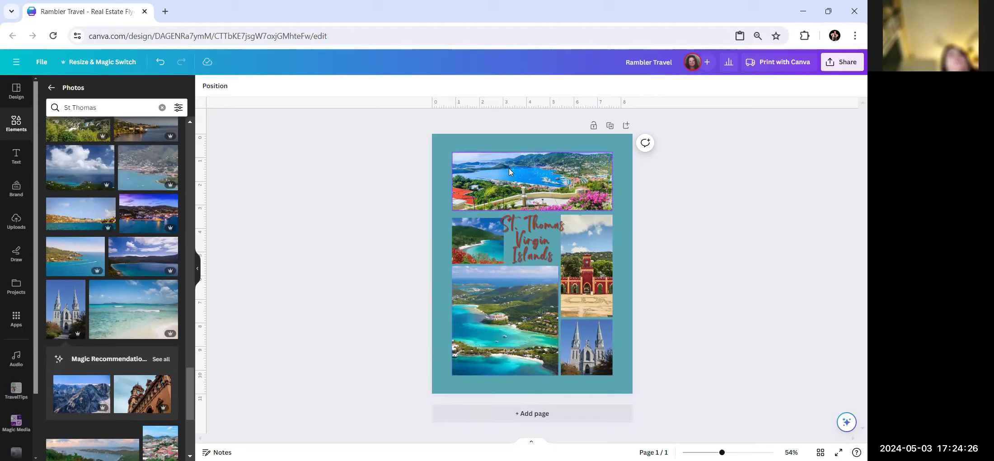
Add a placeholder body text box and drag it to the flyer's bottom, below the collage.
left_click(14, 156)
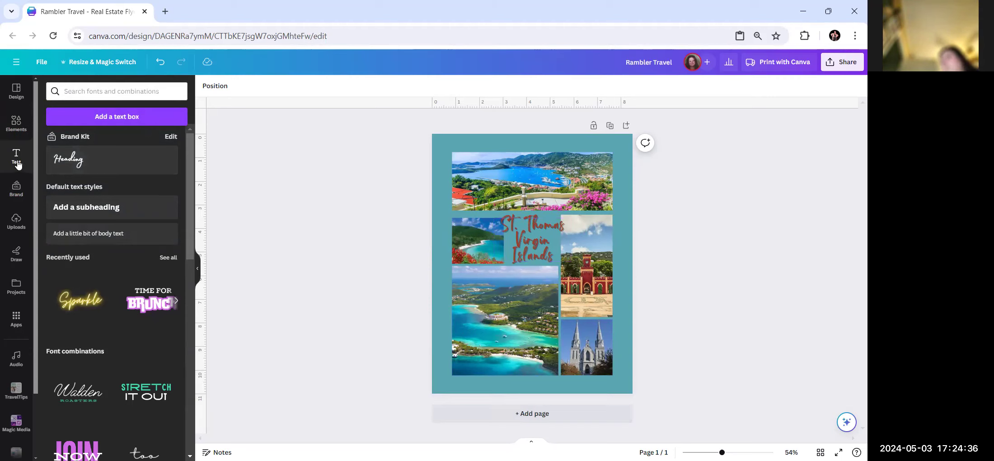
left_click(102, 235)
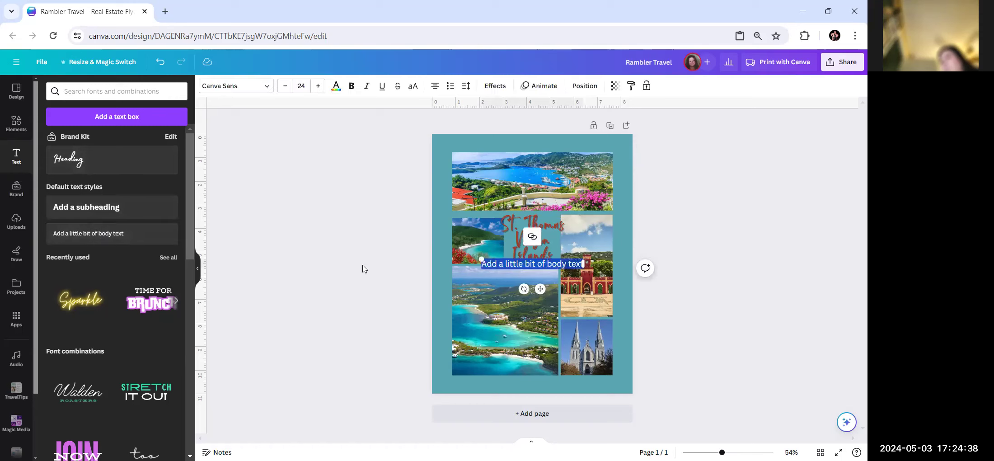
left_click(683, 296)
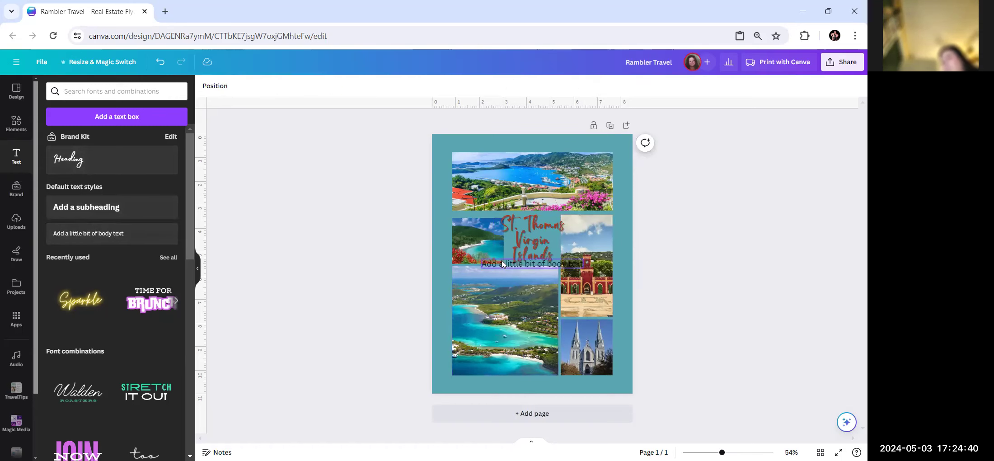
left_click_drag(502, 260, 505, 383)
double_click(531, 387)
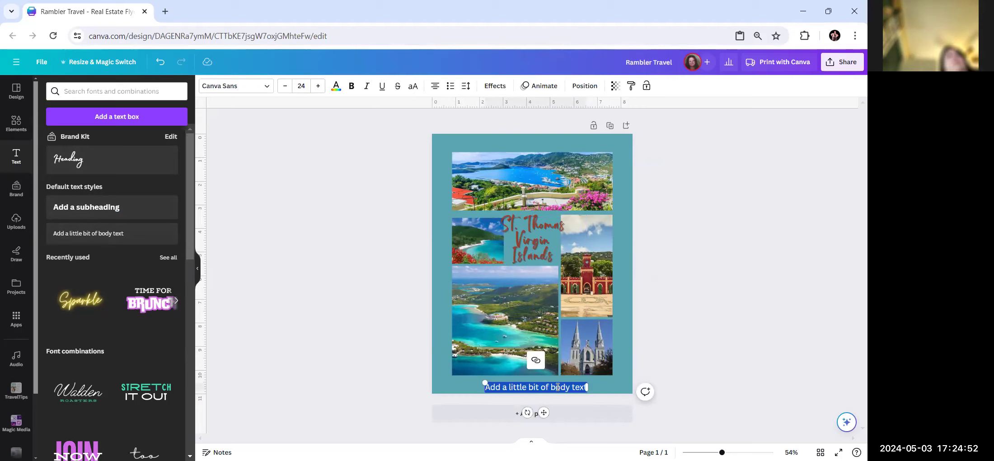
Replace the bottom text with 'Rambler Travel' and the agency's phone number, centred on the page.
type("Rambler Travel")
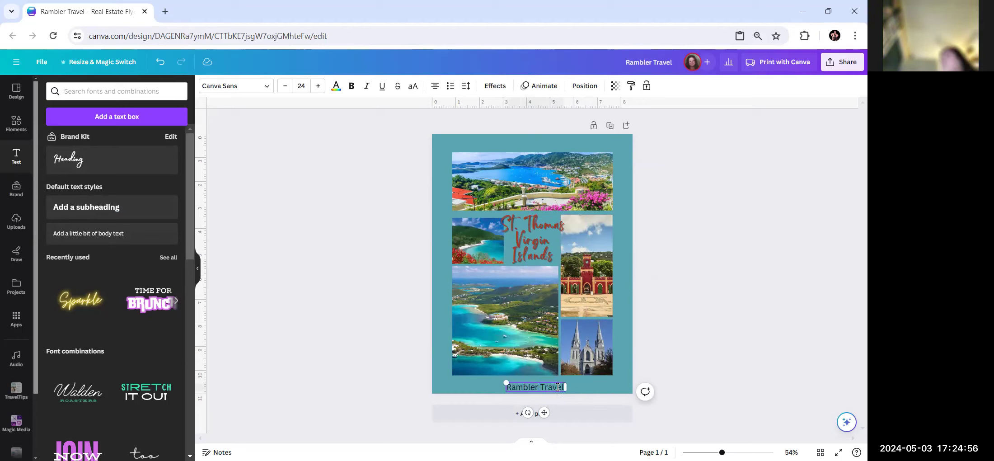
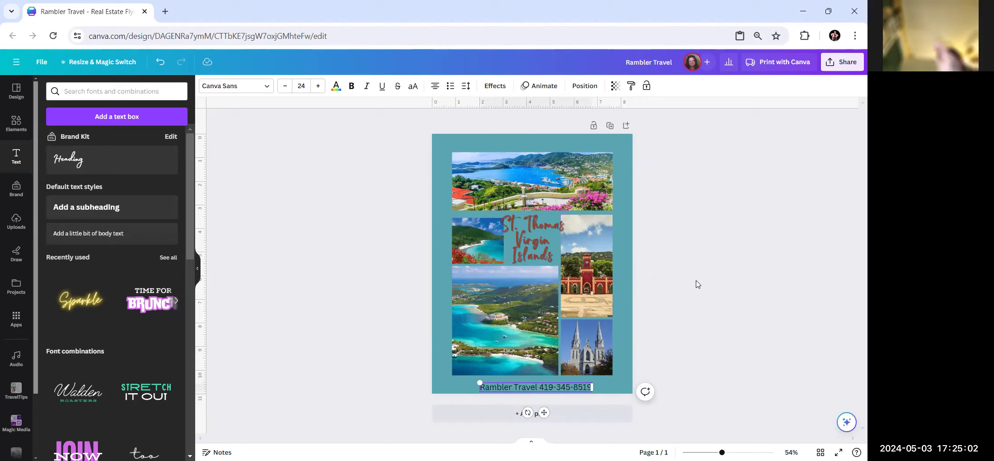
left_click(584, 86)
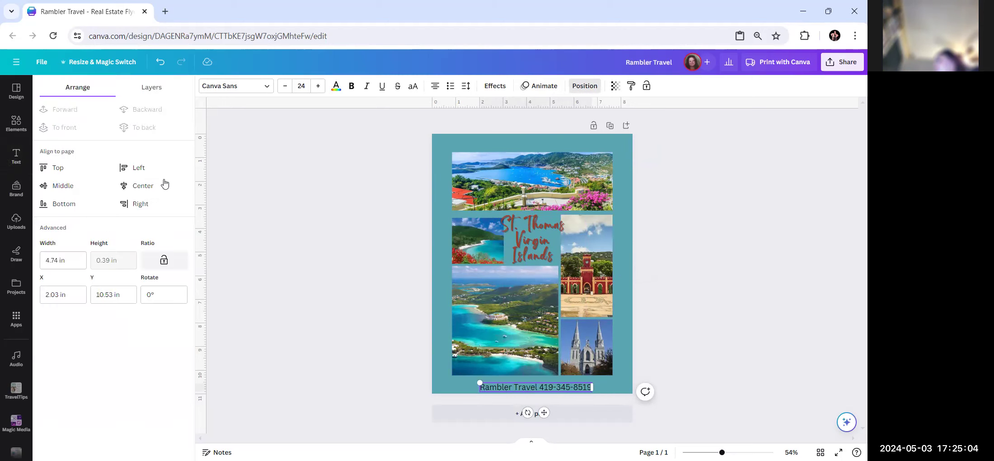
left_click(134, 186)
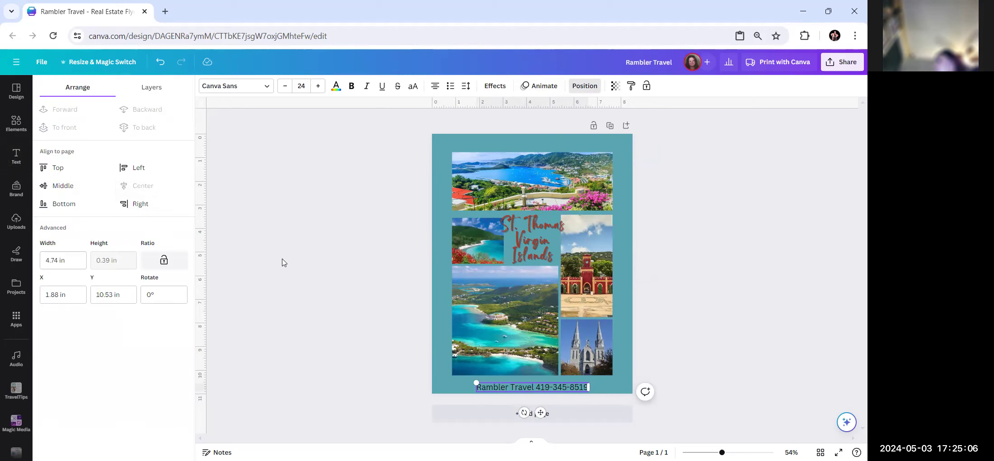
left_click(323, 261)
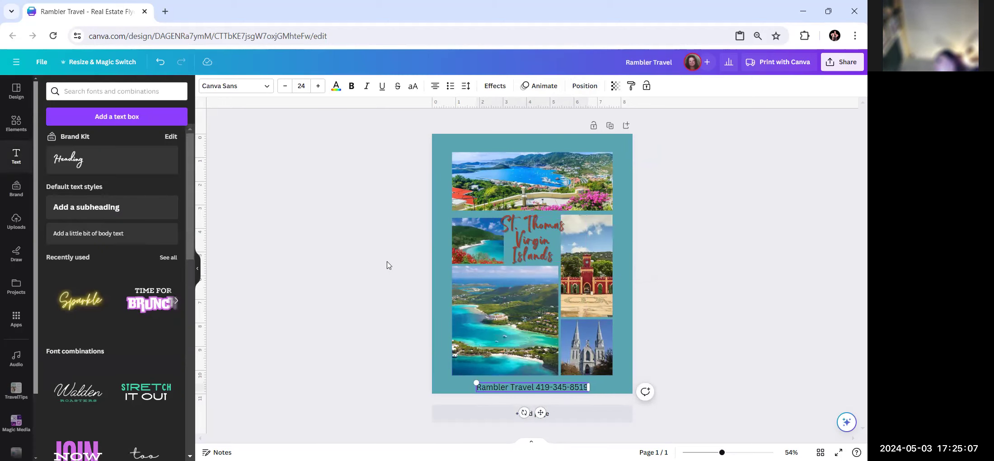
left_click(676, 360)
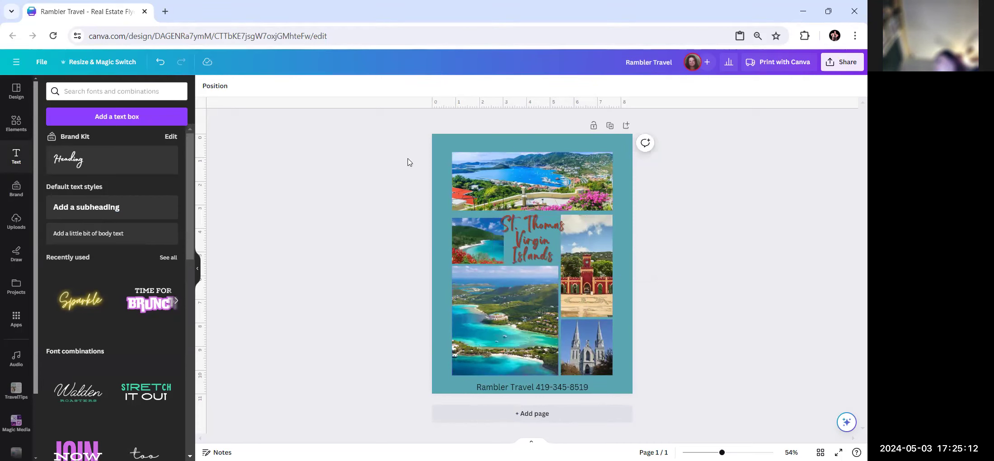
Add a second body text line just above the top photo containing the agent's Linktree address.
left_click(75, 237)
left_click_drag(533, 264, 526, 146)
left_click(734, 234)
left_click(522, 141)
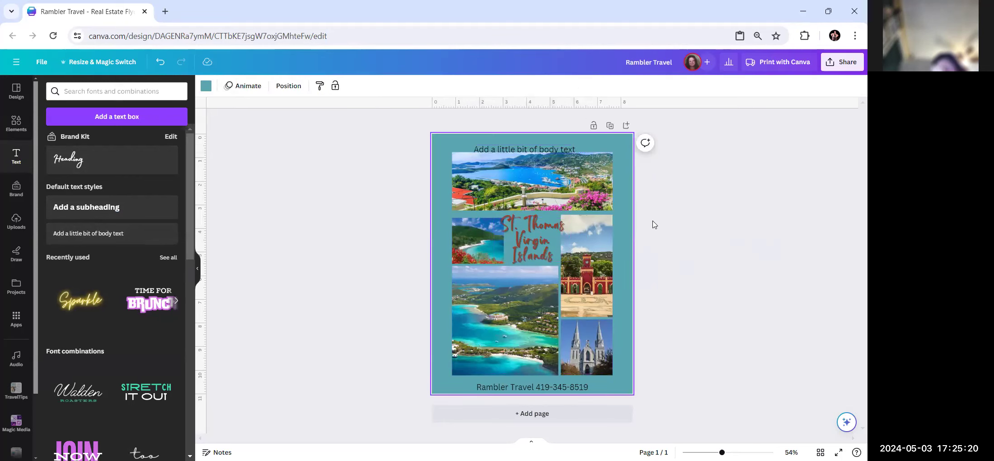
left_click_drag(525, 148, 526, 143)
double_click(581, 141)
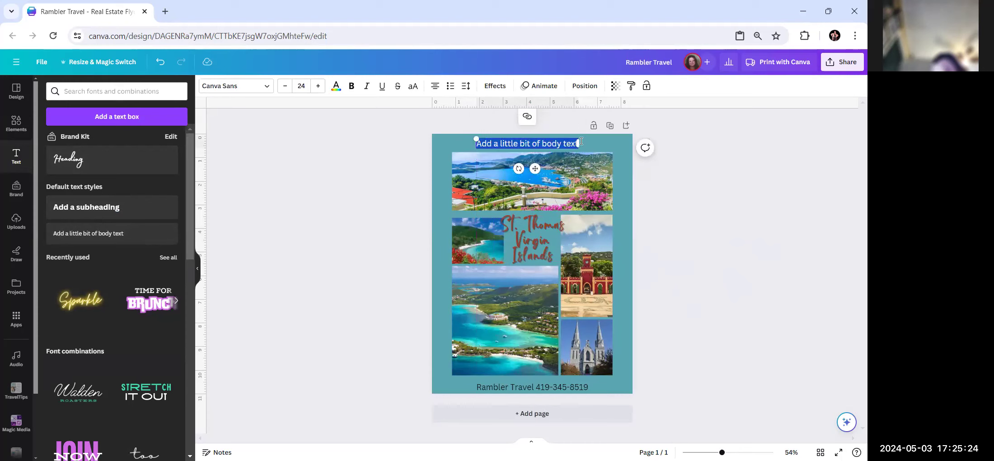
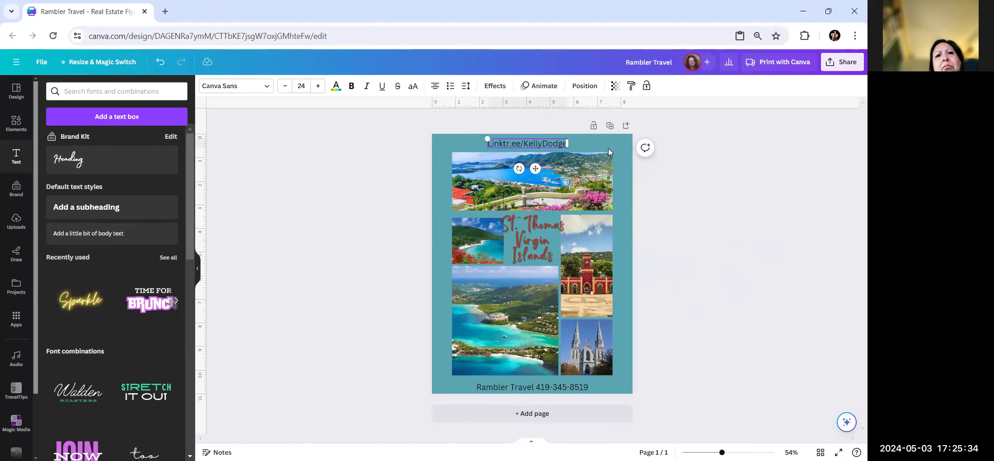
left_click(344, 228)
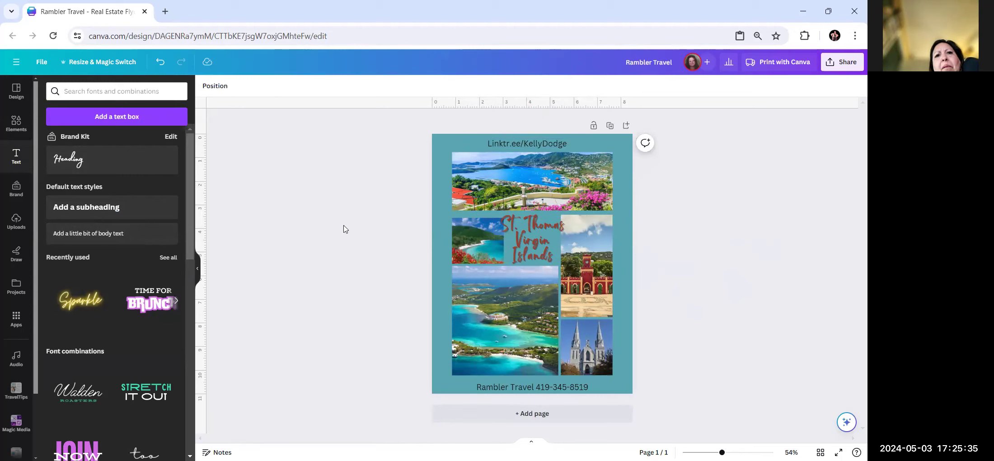
left_click(537, 141)
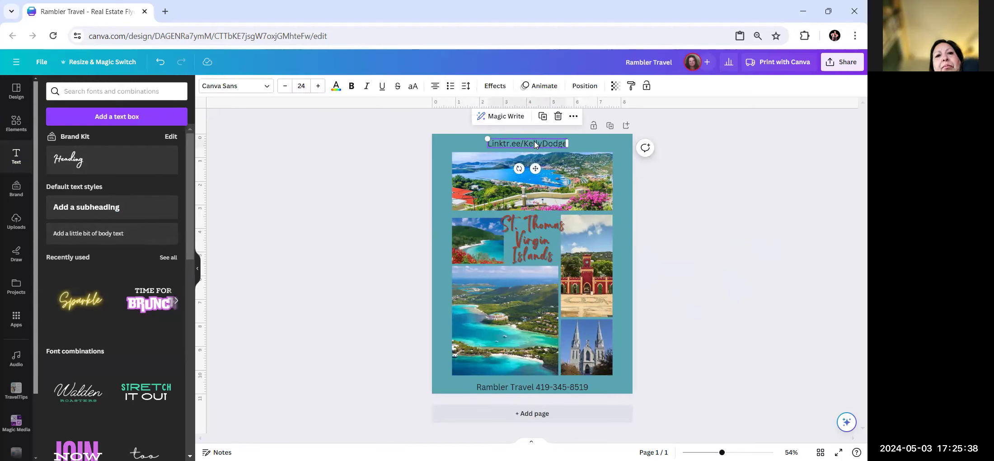
Change the link line's font to Poppins after briefly trying Black Bones.
left_click(268, 87)
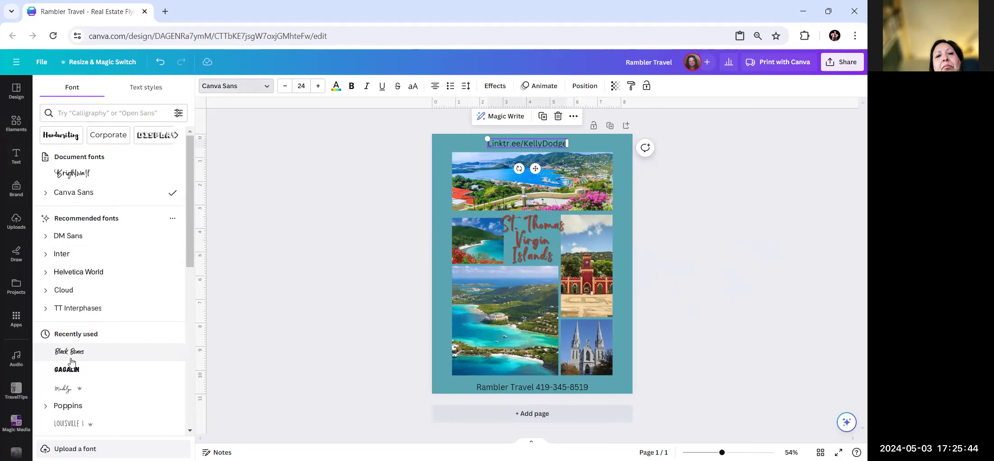
scroll(71, 361, "down", 3)
left_click(88, 242)
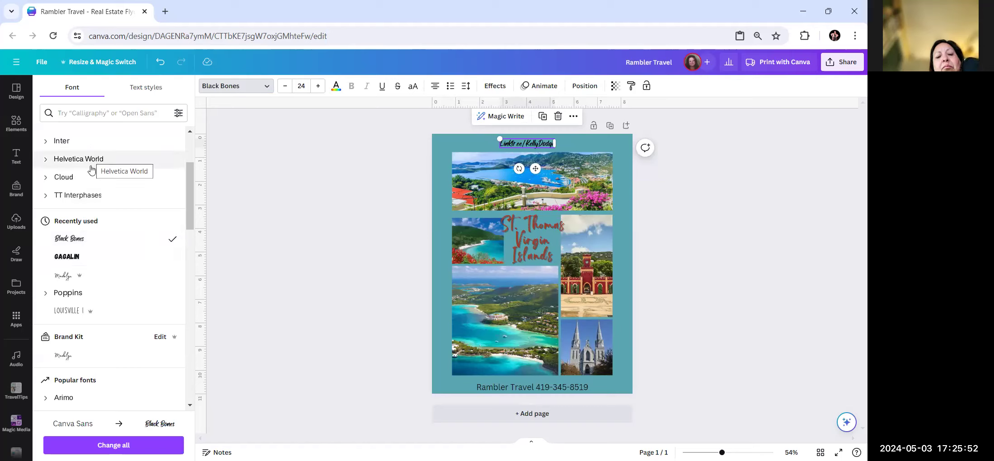
left_click(84, 295)
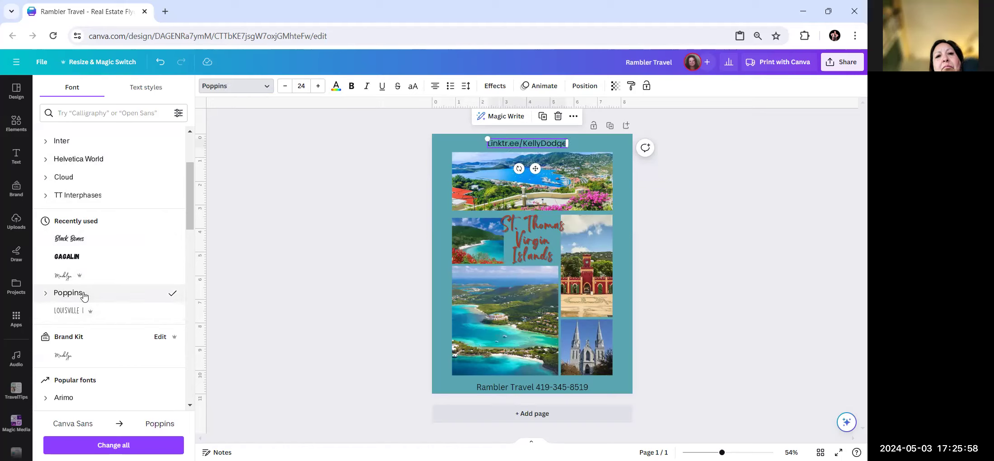
left_click(348, 239)
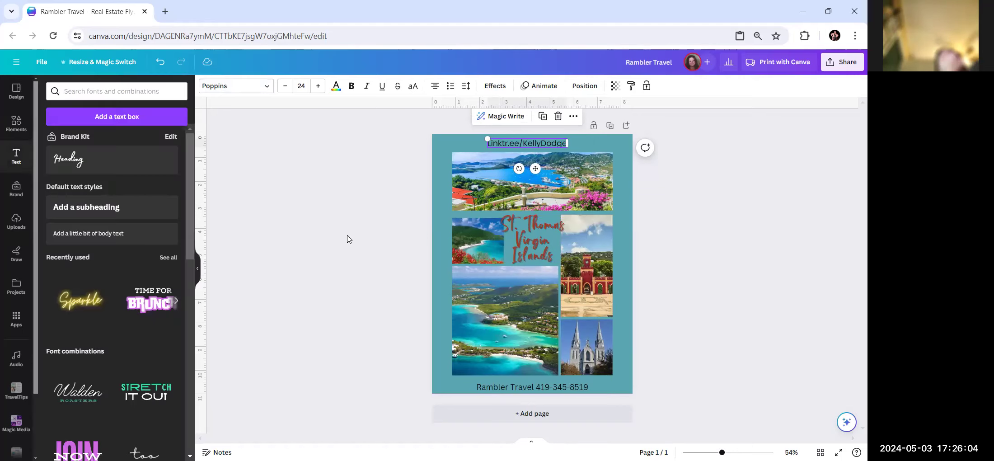
left_click(524, 140)
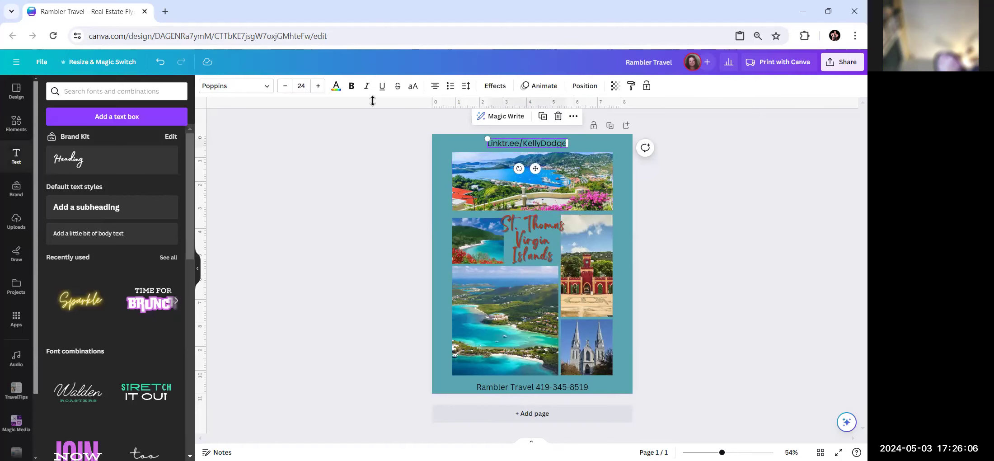
Colour the link text red-brown from the photo palette after trying teal and pink.
left_click(335, 86)
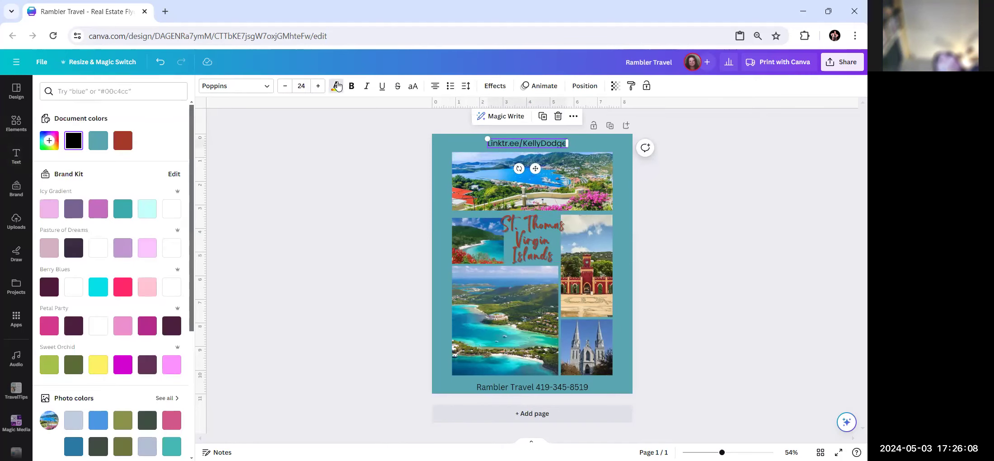
scroll(55, 250, "down", 5)
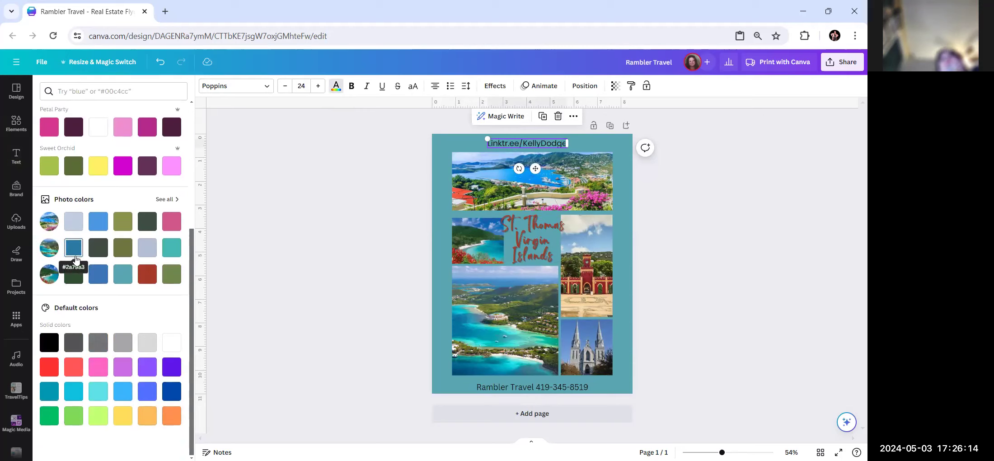
left_click(172, 247)
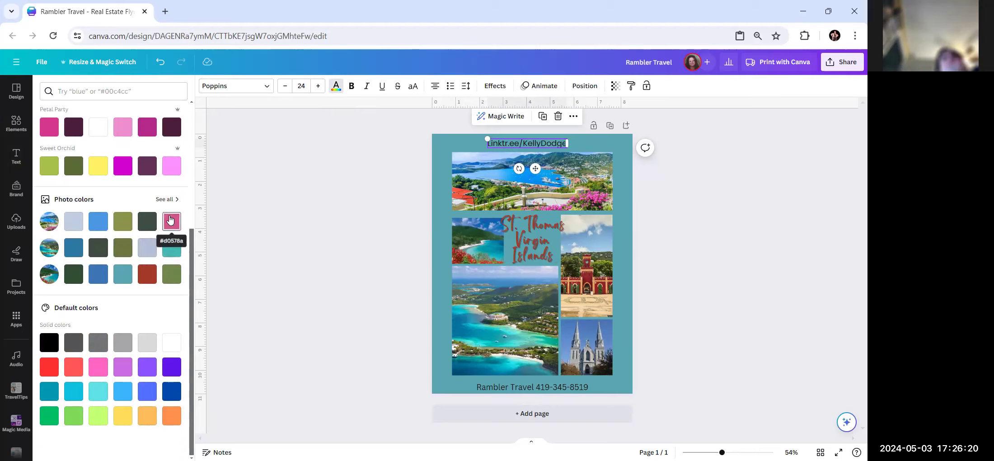
left_click(170, 220)
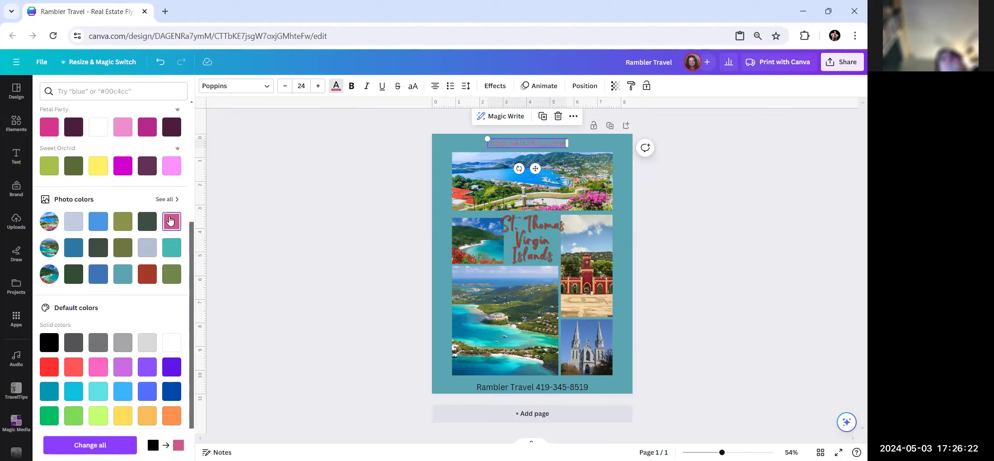
left_click(148, 274)
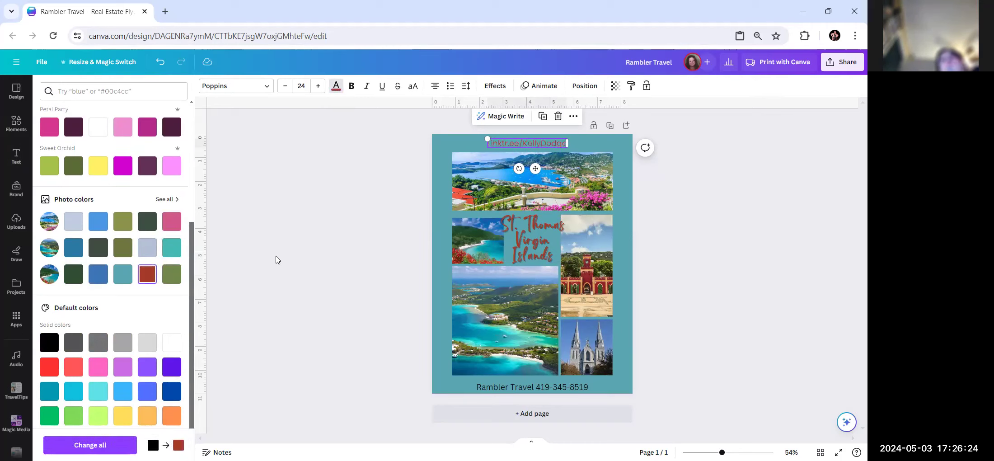
Centre the link line horizontally on the page.
left_click(584, 85)
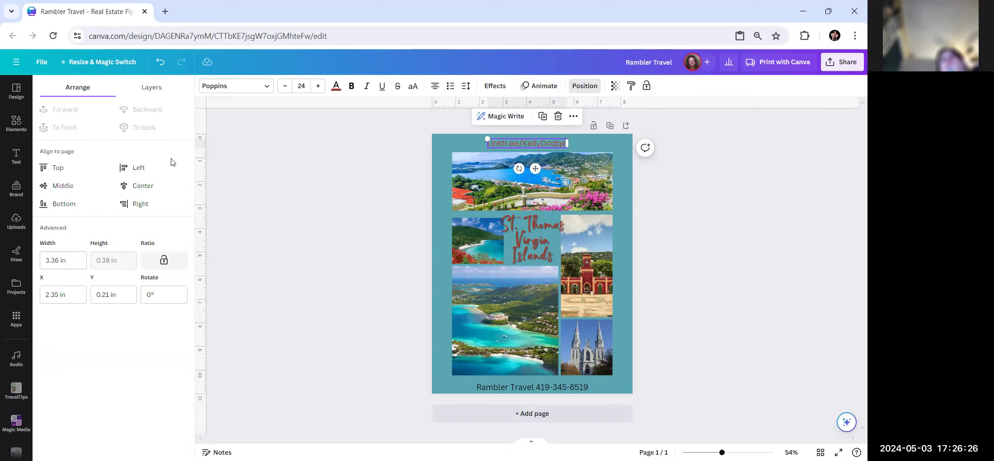
left_click(140, 184)
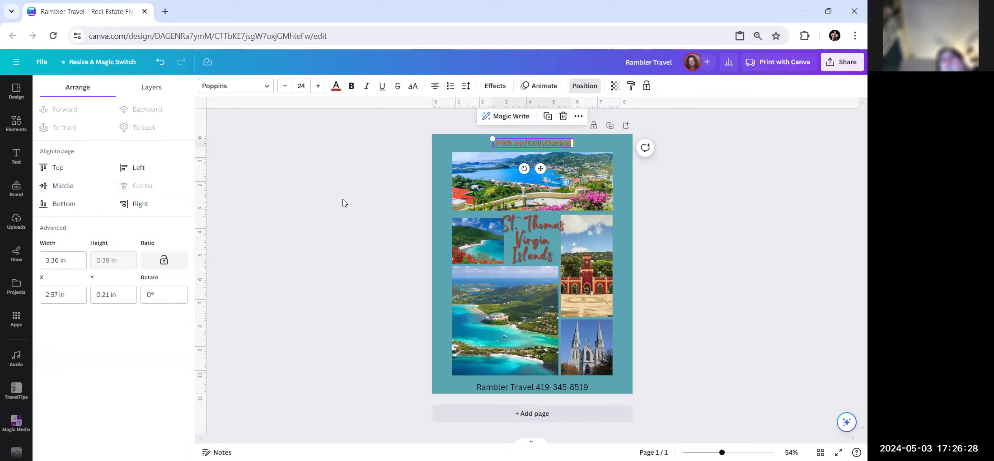
left_click(392, 265)
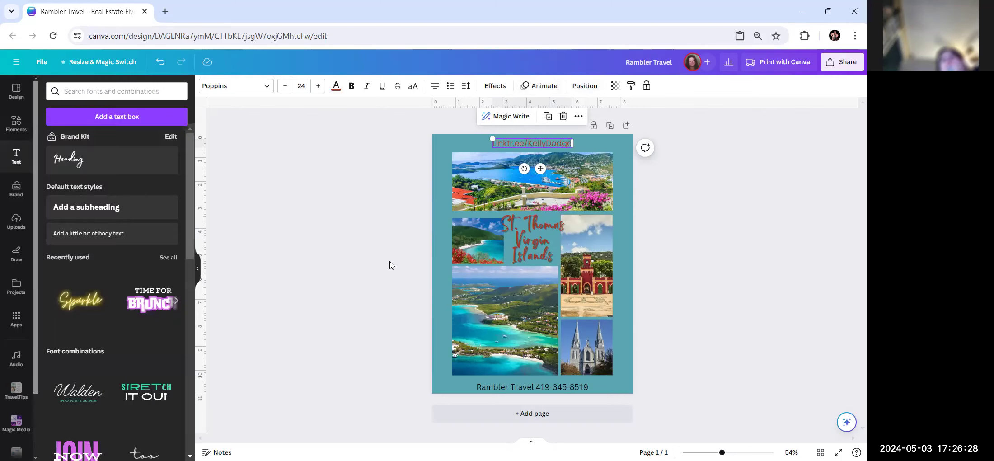
Set the bottom phone line to red Poppins at font size 19.
left_click(535, 389)
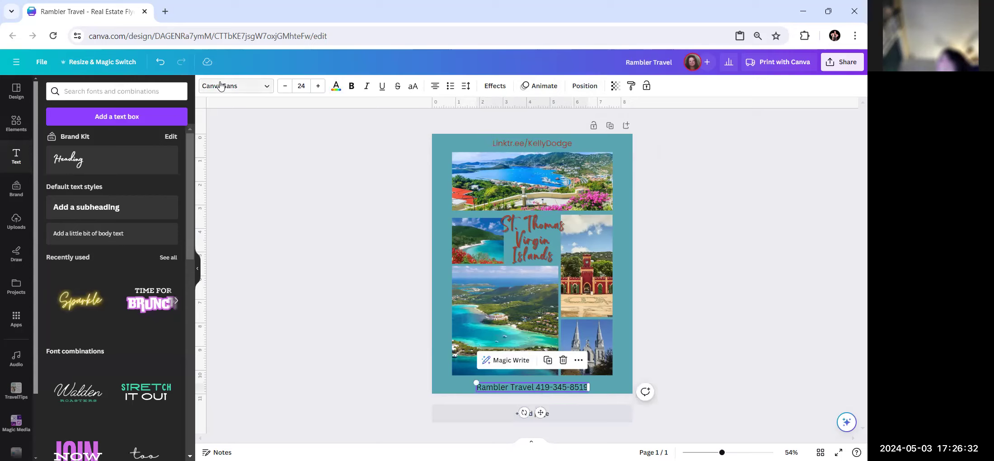
left_click(266, 89)
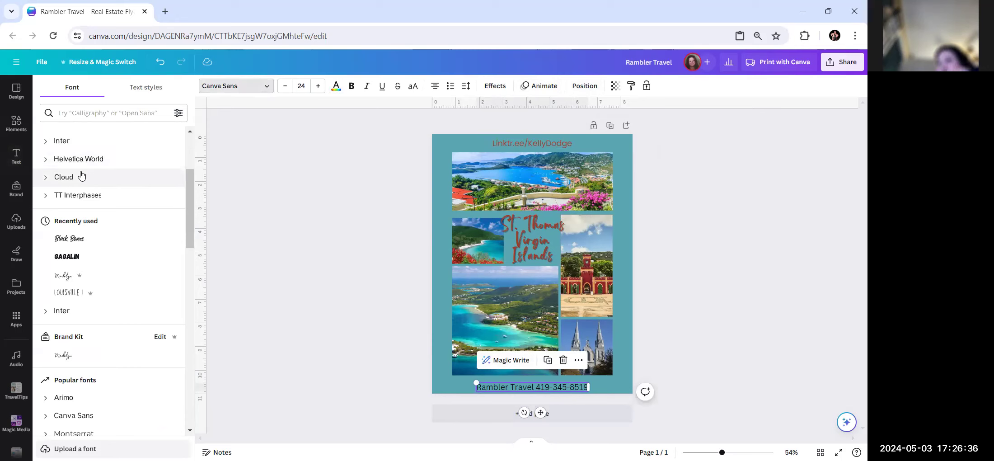
scroll(85, 293, "up", 3)
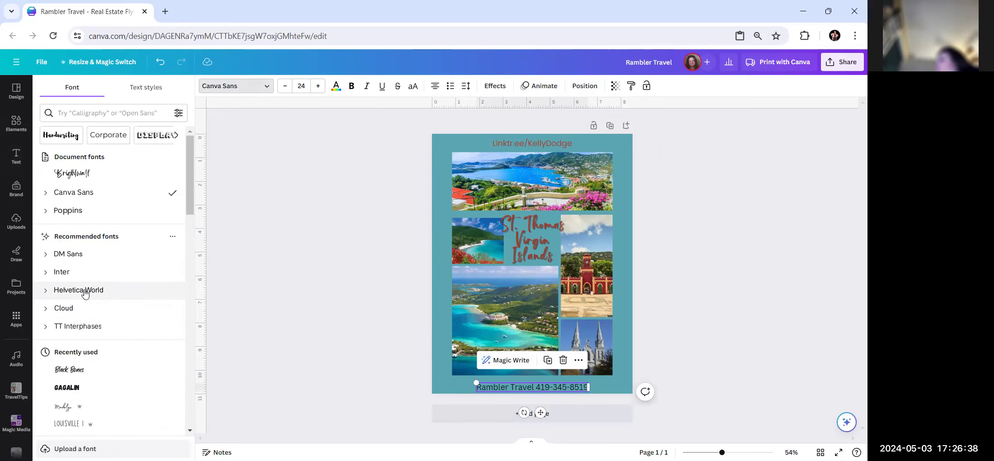
left_click(86, 211)
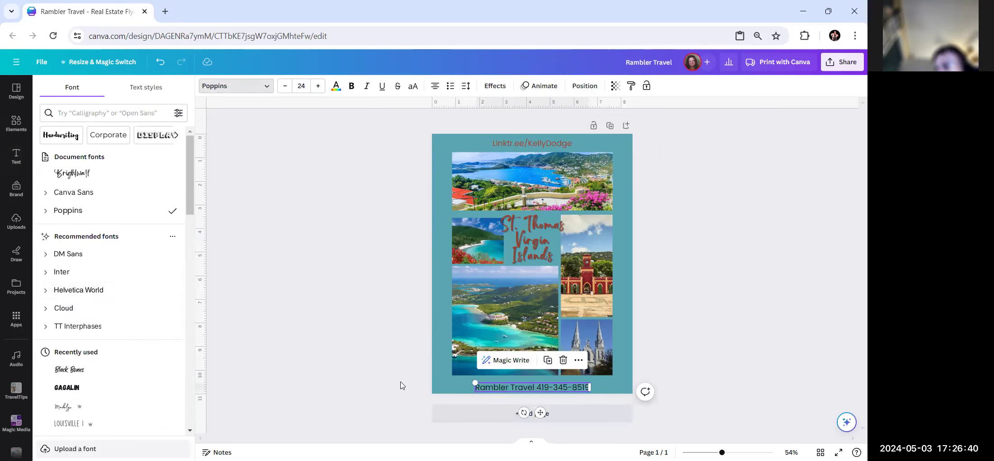
left_click(335, 88)
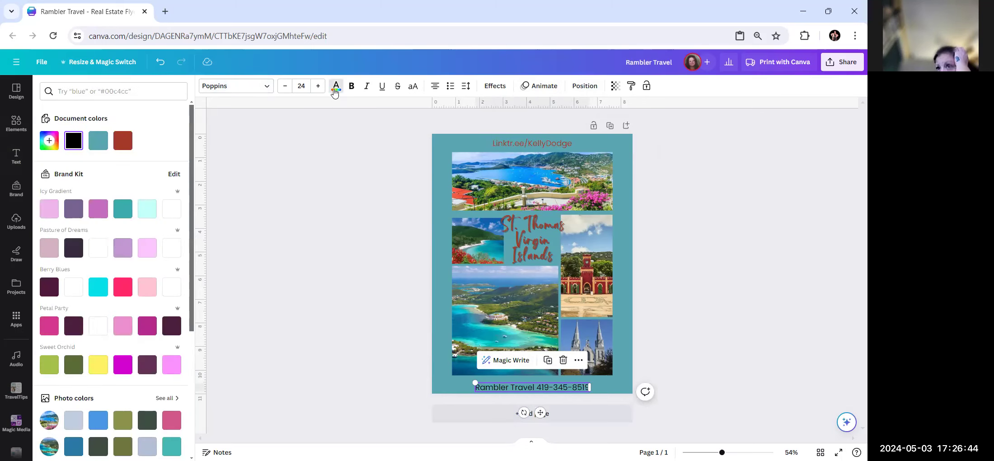
left_click(122, 144)
left_click(302, 253)
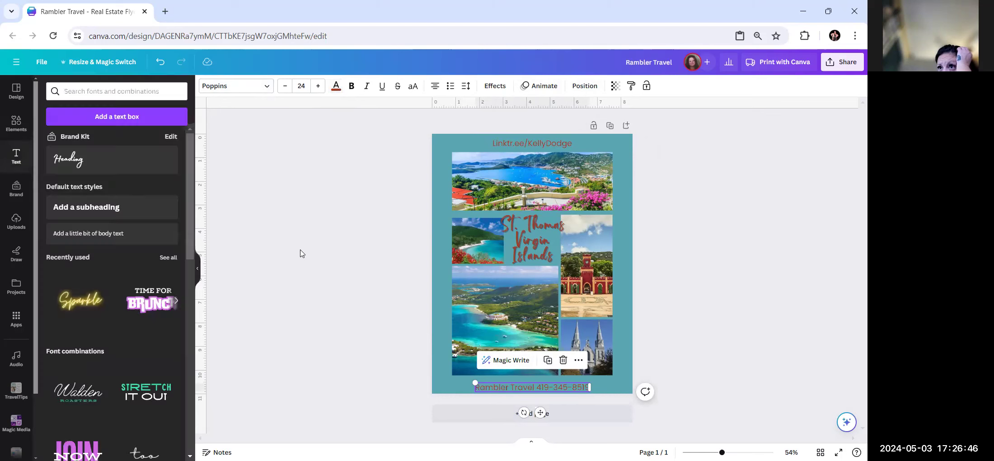
left_click(727, 304)
left_click(532, 388)
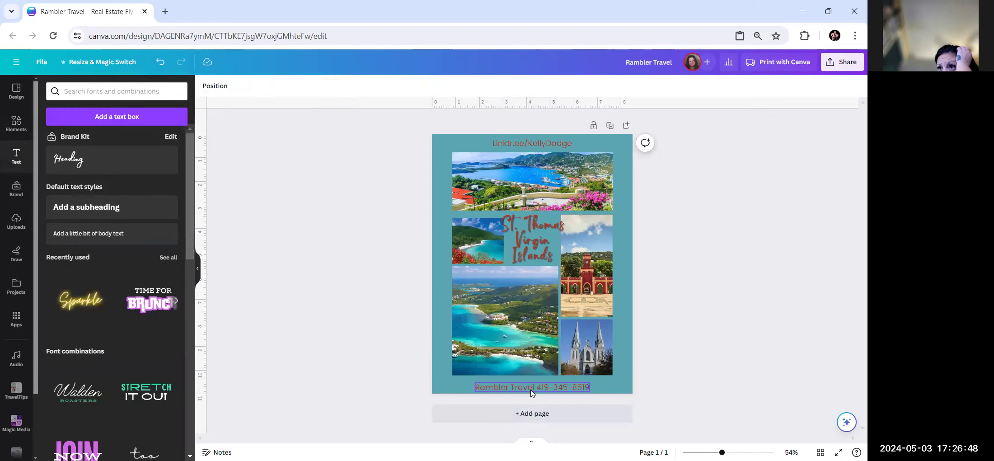
left_click(284, 86)
left_click(284, 86)
left_click(284, 86)
left_click(284, 86)
left_click(284, 86)
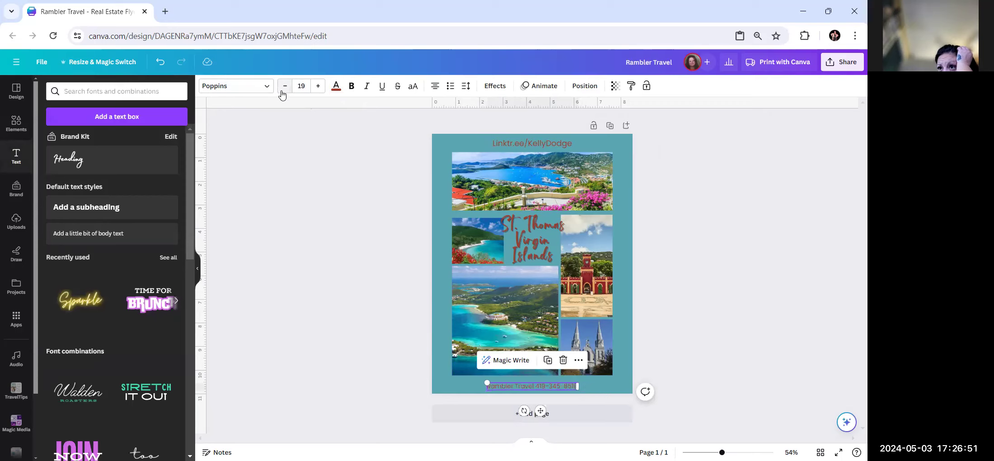
Reduce the top Linktree line to size 18 and compare its position with the phone line.
left_click(322, 264)
left_click(519, 143)
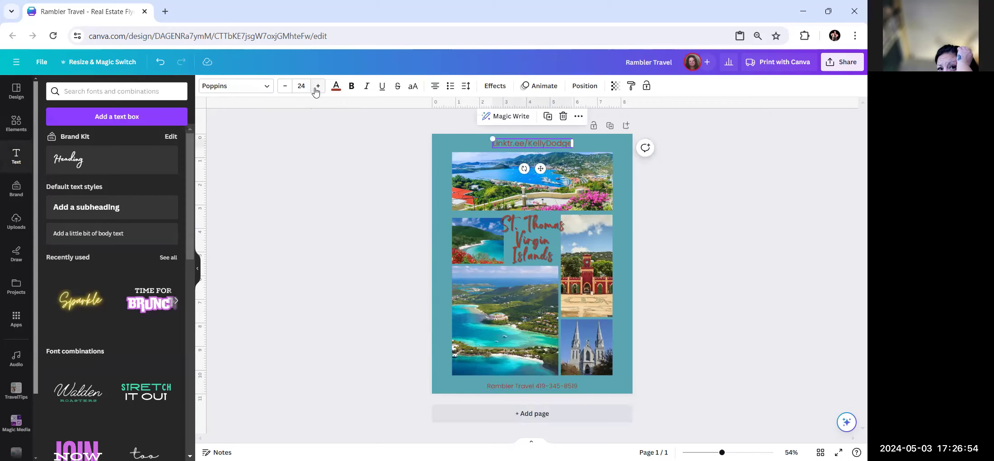
left_click(285, 87)
left_click(285, 86)
left_click(285, 86)
left_click(285, 86)
left_click(285, 86)
left_click(285, 85)
left_click(315, 208)
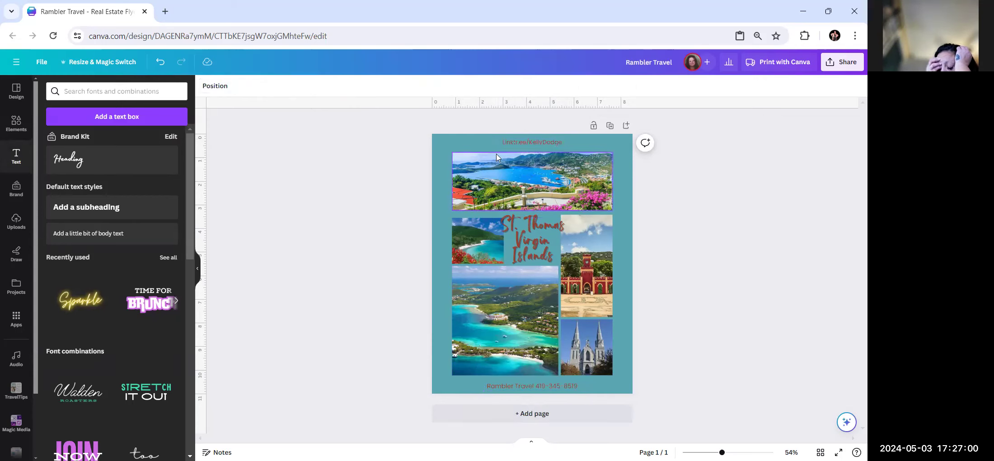
left_click(512, 141)
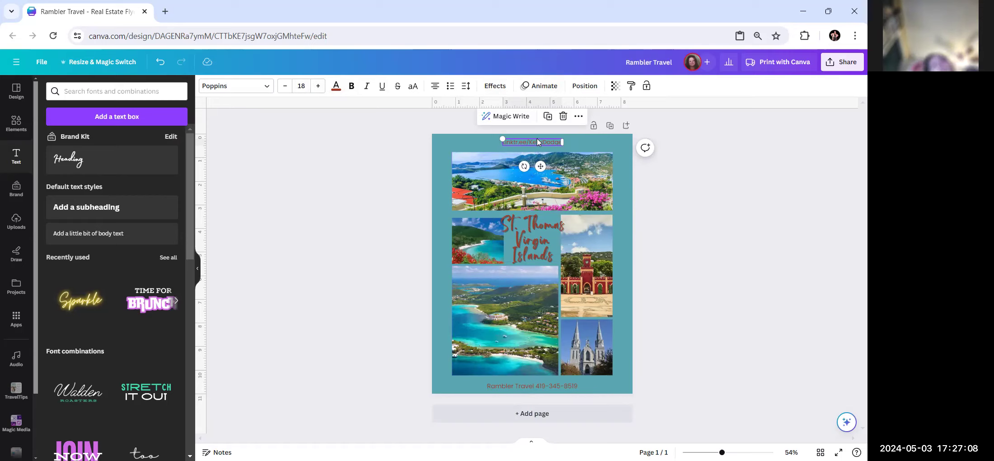
left_click(583, 86)
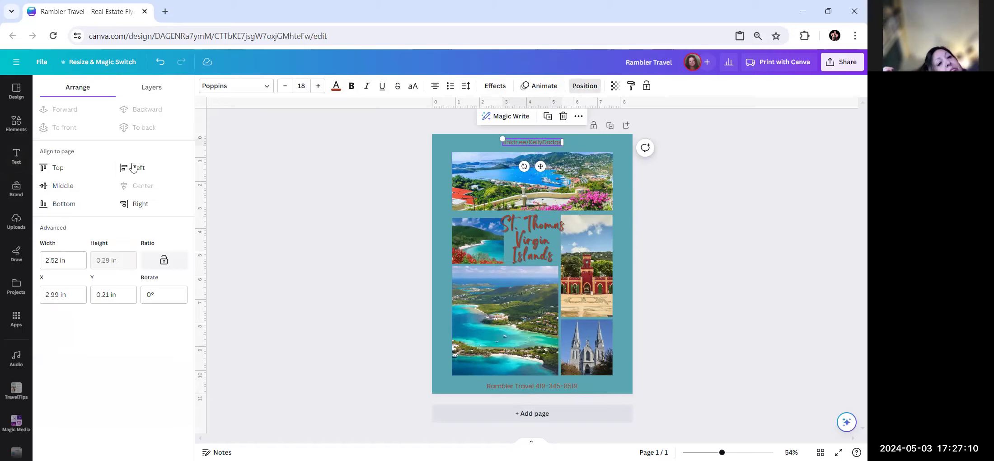
left_click(517, 386)
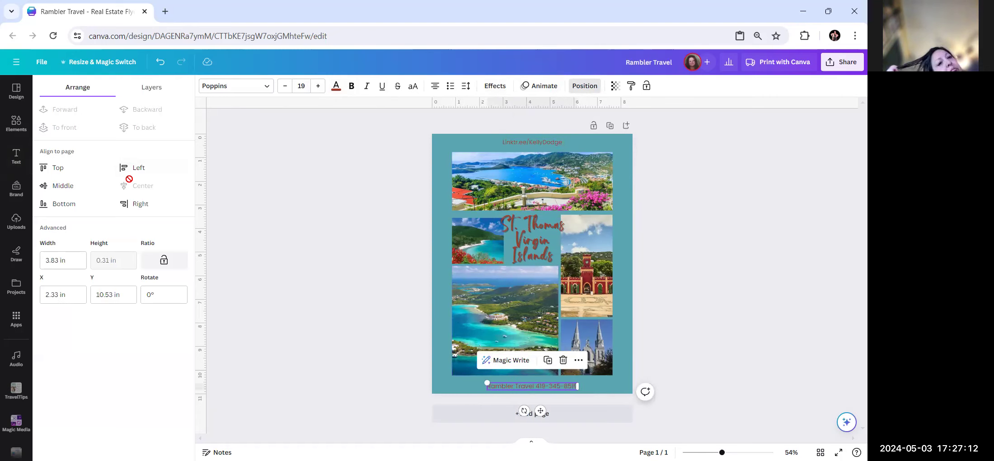
left_click(280, 247)
left_click(280, 250)
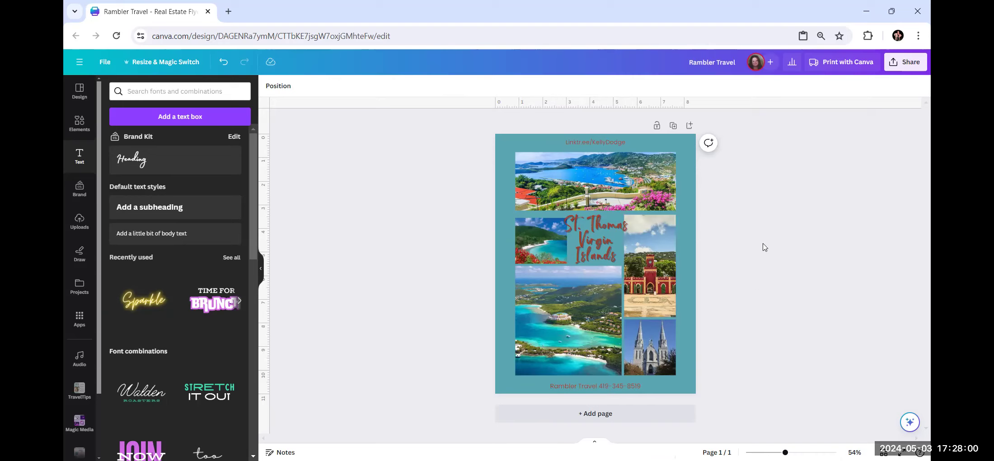
Download the finished St. Thomas flyer with the PNG file type.
left_click(896, 68)
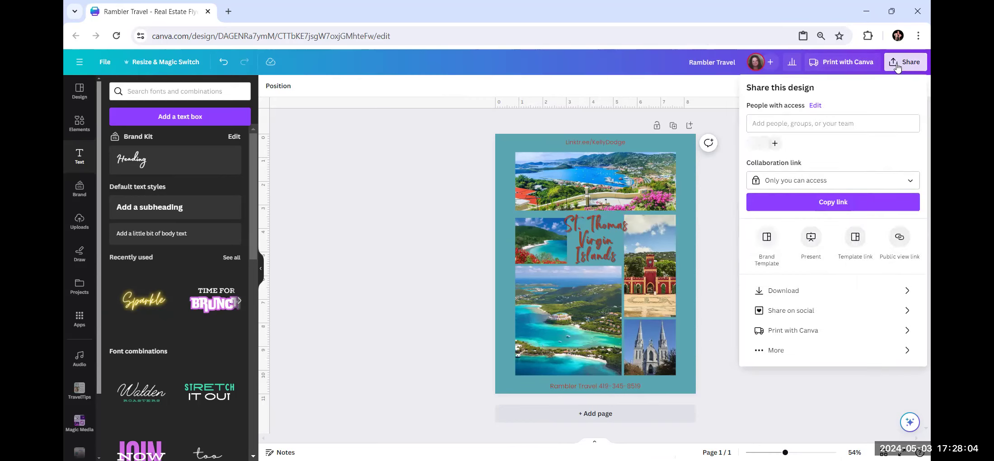
left_click(801, 294)
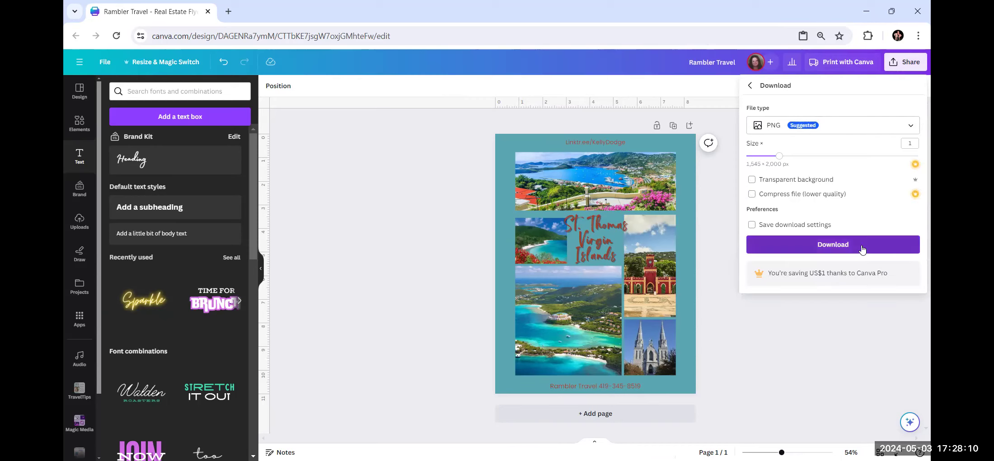
left_click(869, 247)
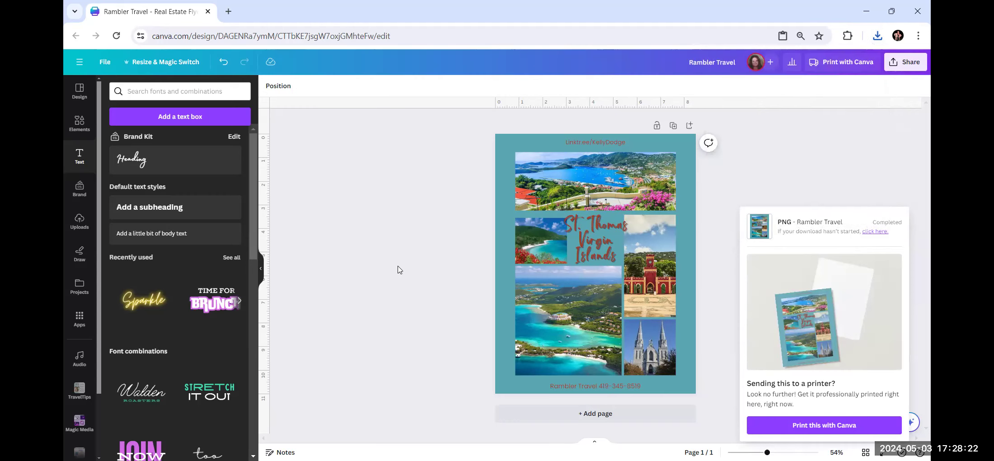
scroll(81, 212, "down", 2)
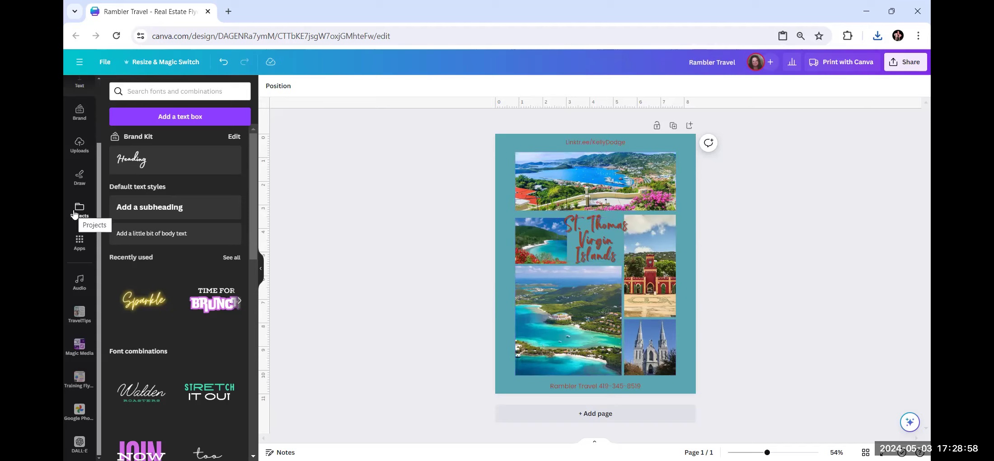
Create a blank Flyer (Portrait 8.5 × 11 in) design from the Canva home page.
left_click(101, 63)
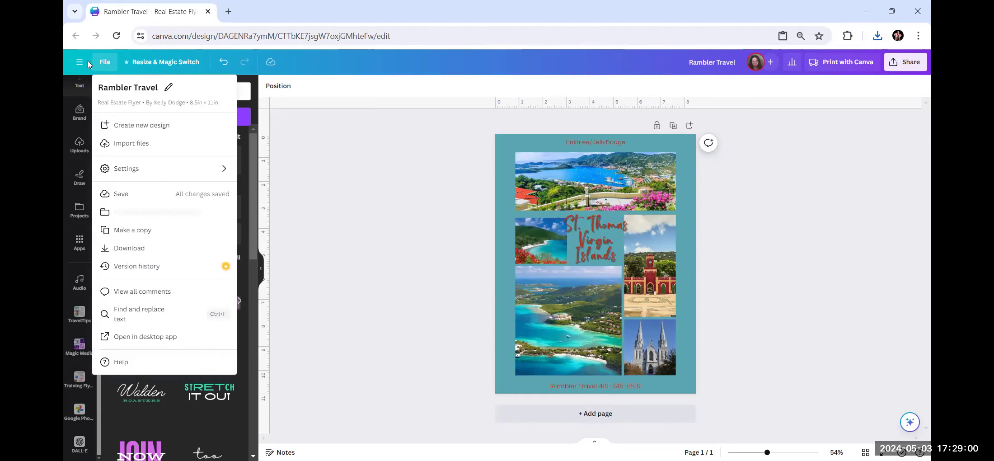
left_click(130, 126)
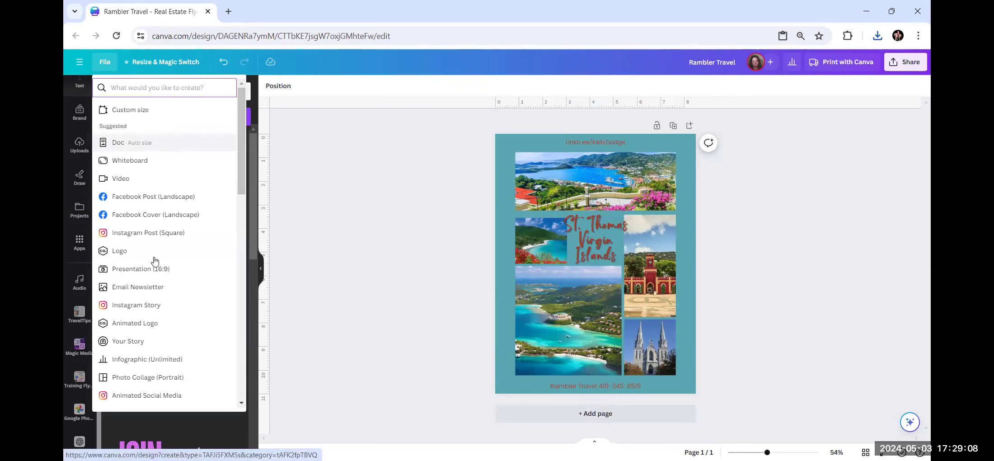
left_click(80, 60)
left_click(79, 60)
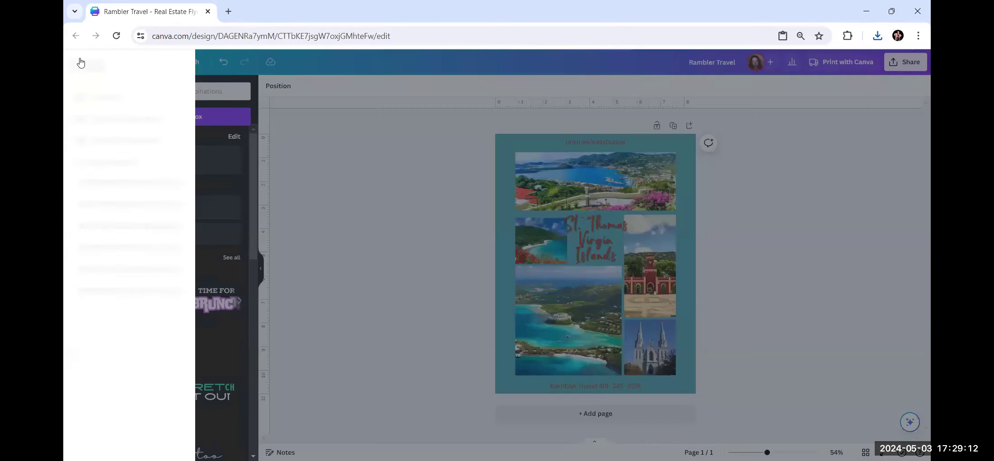
left_click(99, 113)
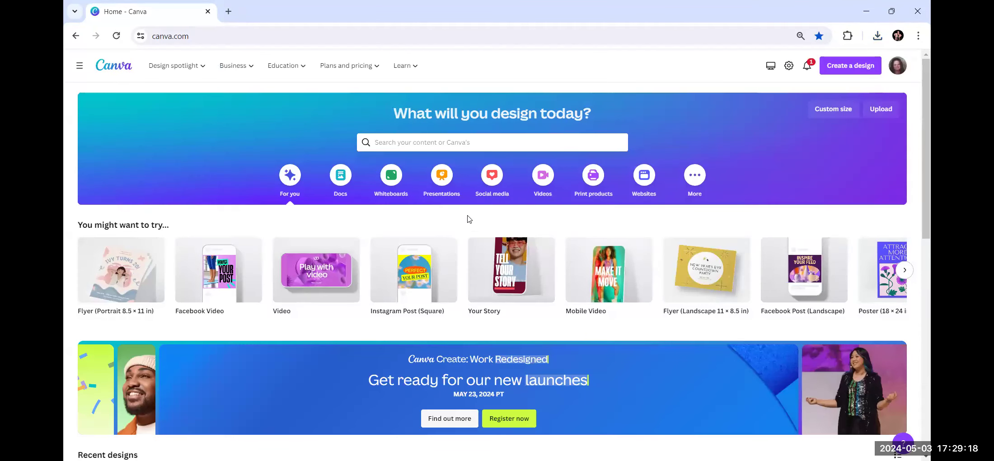
scroll(325, 384, "down", 3)
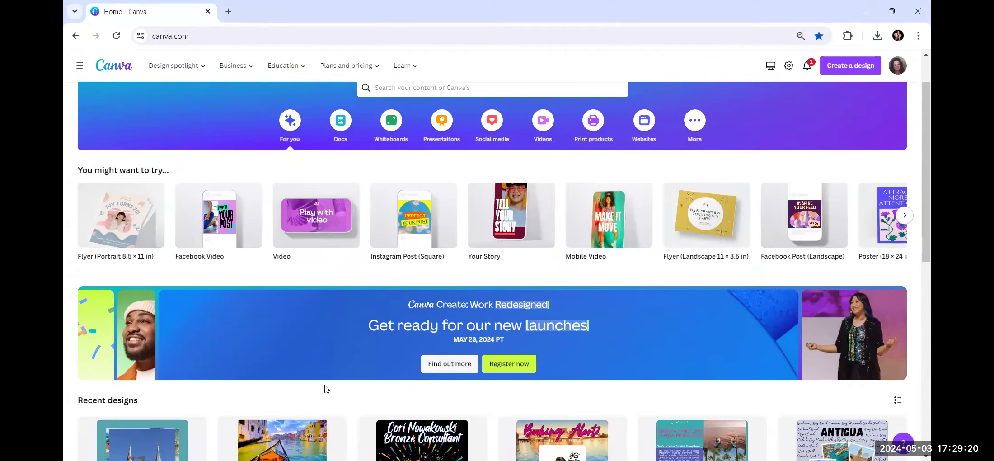
left_click(118, 174)
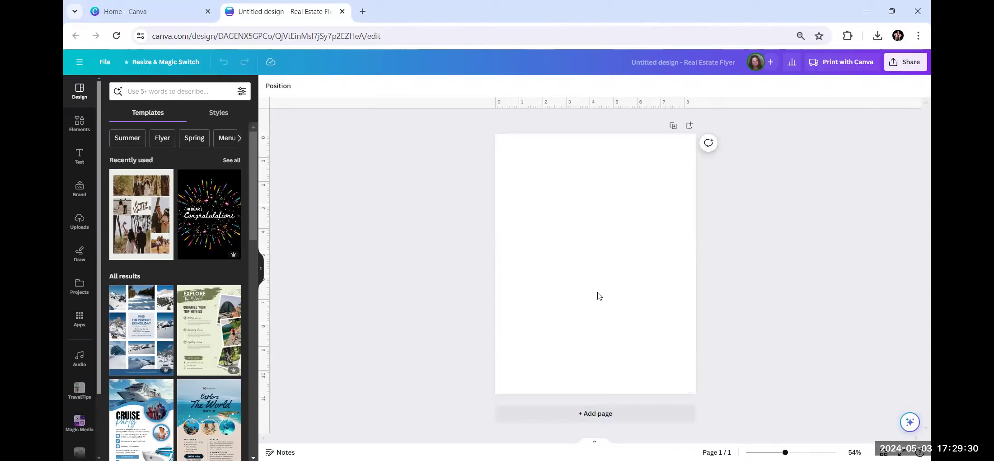
Search templates for 'colorful collage' and apply the beige four-photo collage template.
left_click(171, 92)
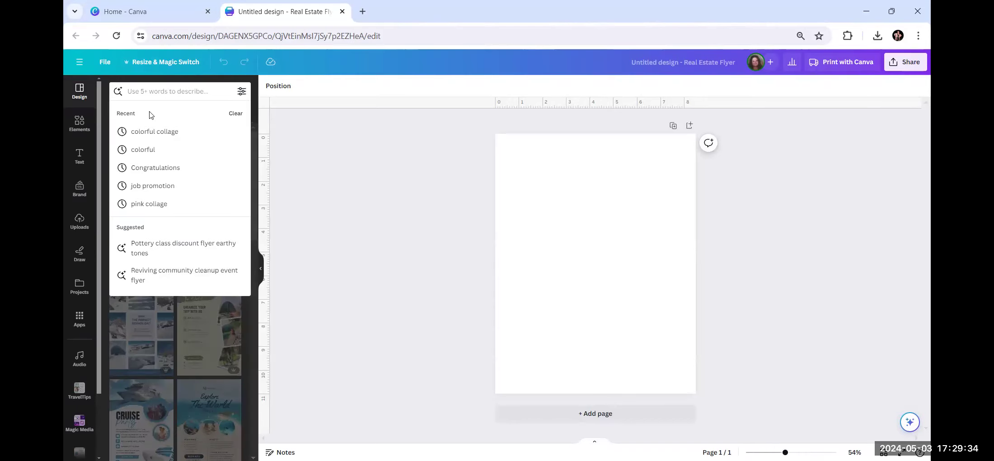
left_click(145, 131)
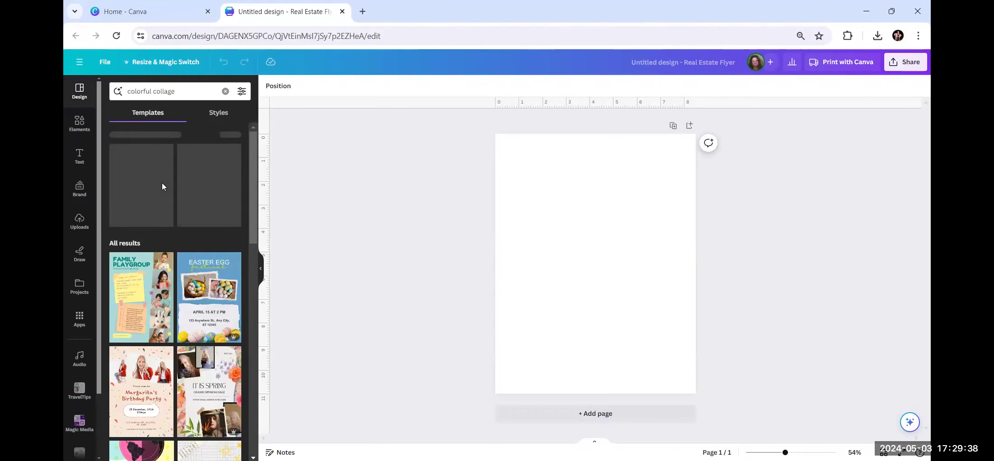
scroll(162, 185, "down", 10)
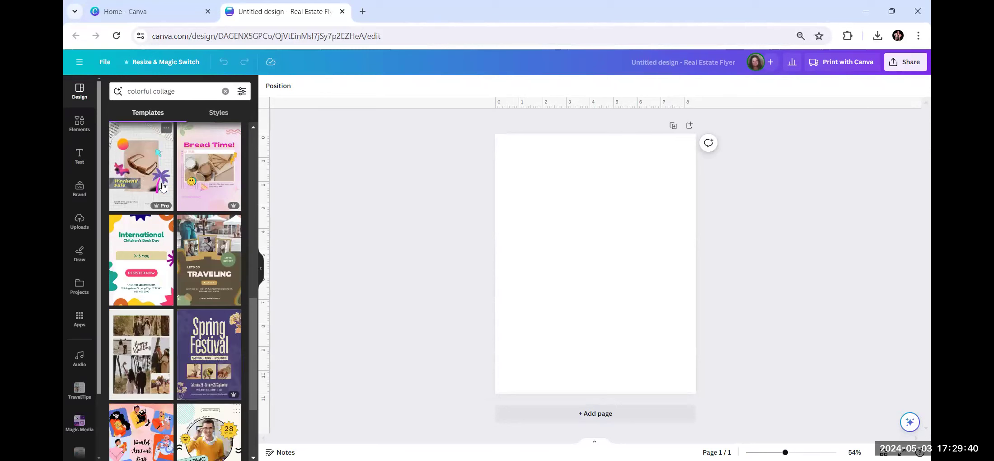
scroll(162, 186, "down", 10)
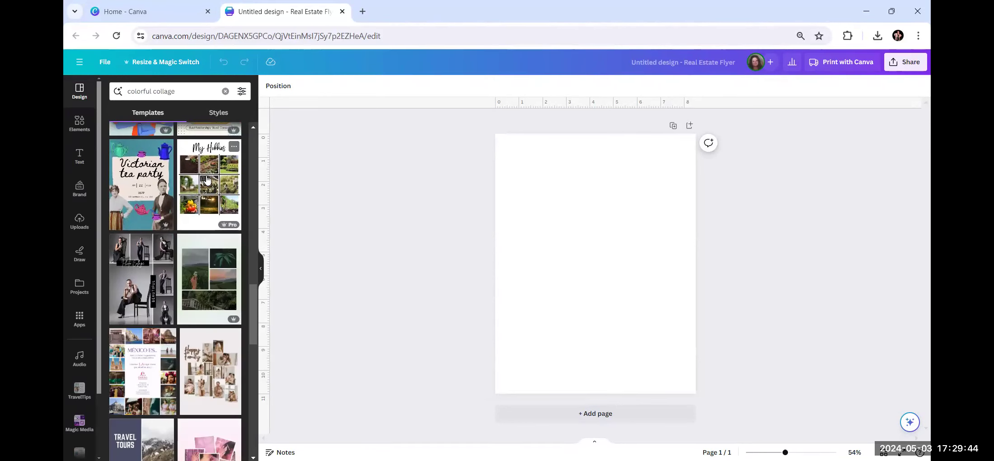
scroll(206, 180, "down", 1)
scroll(207, 180, "down", 1)
scroll(206, 180, "up", 15)
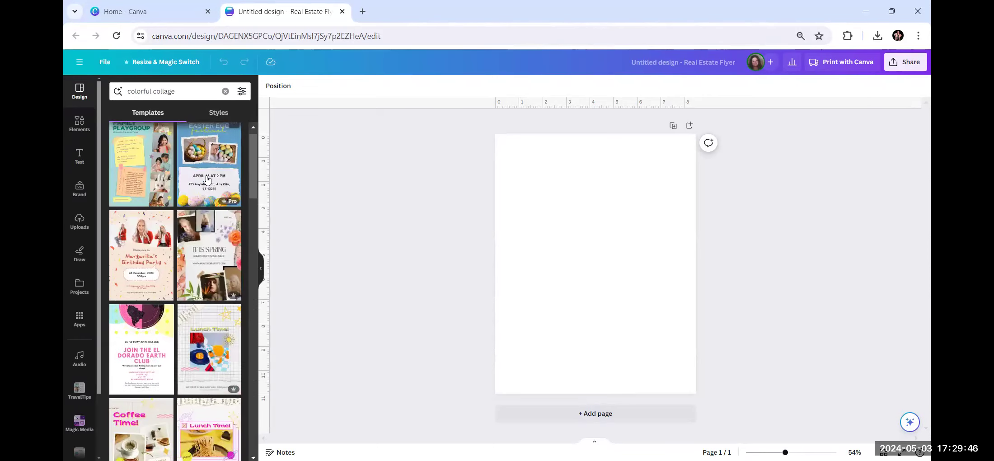
scroll(208, 206, "down", 10)
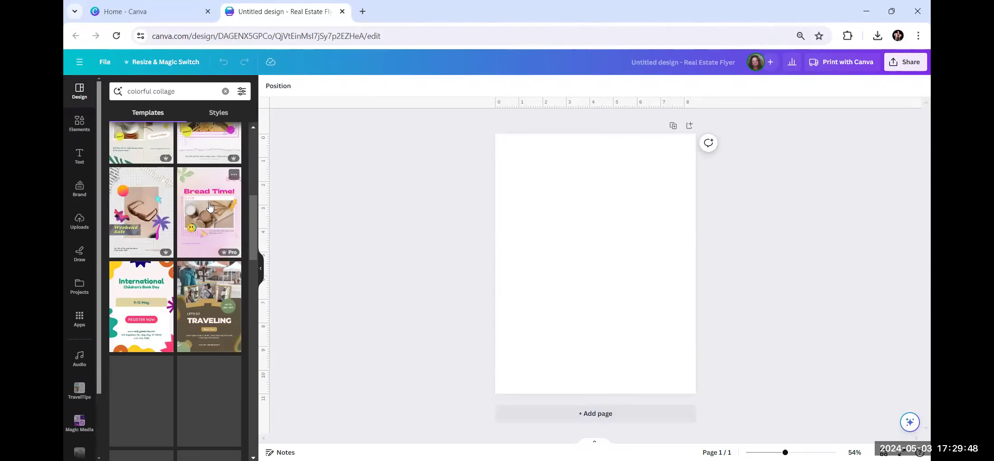
scroll(208, 206, "down", 8)
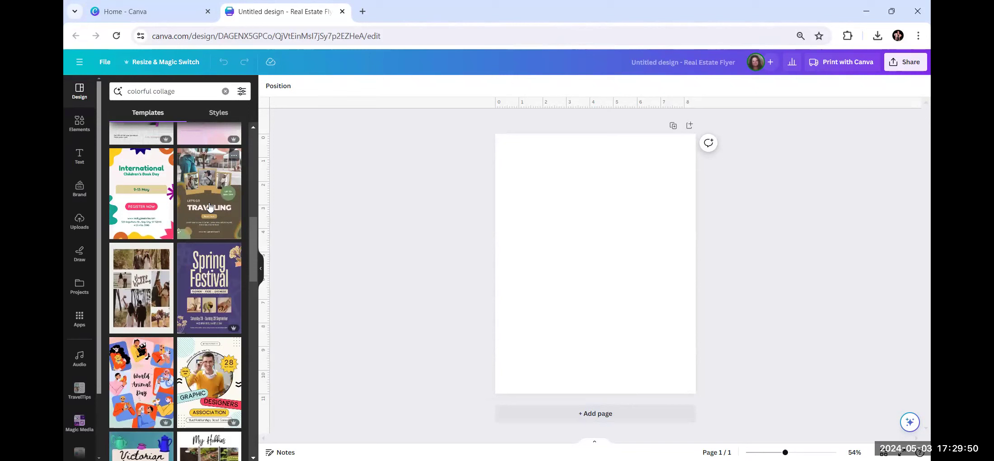
scroll(209, 208, "down", 3)
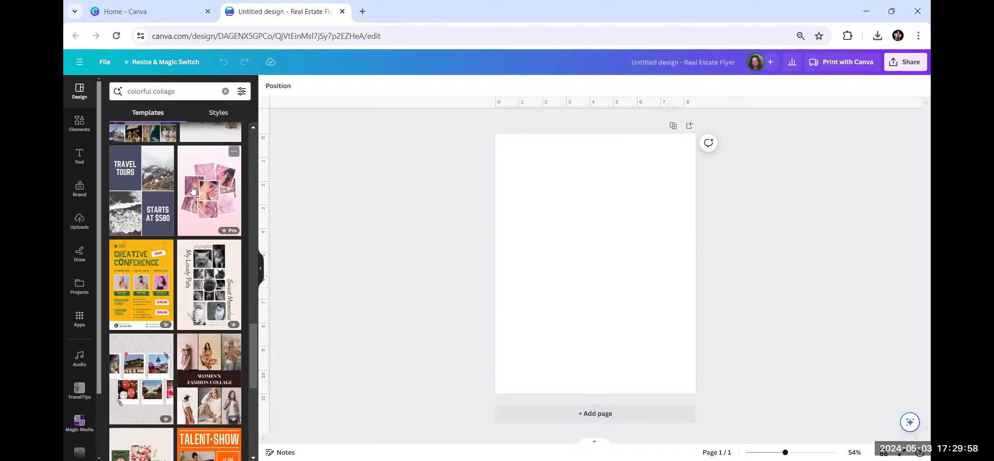
scroll(209, 231, "down", 5)
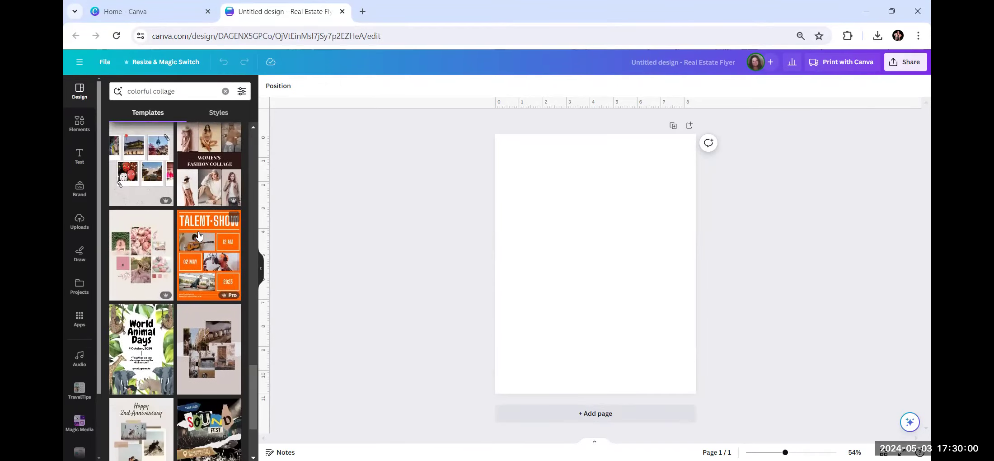
scroll(174, 243, "up", 3)
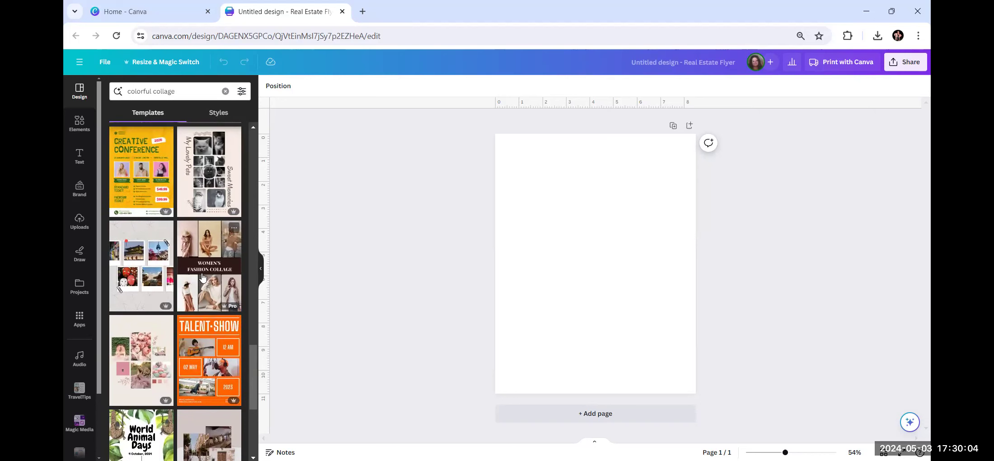
scroll(202, 277, "down", 4)
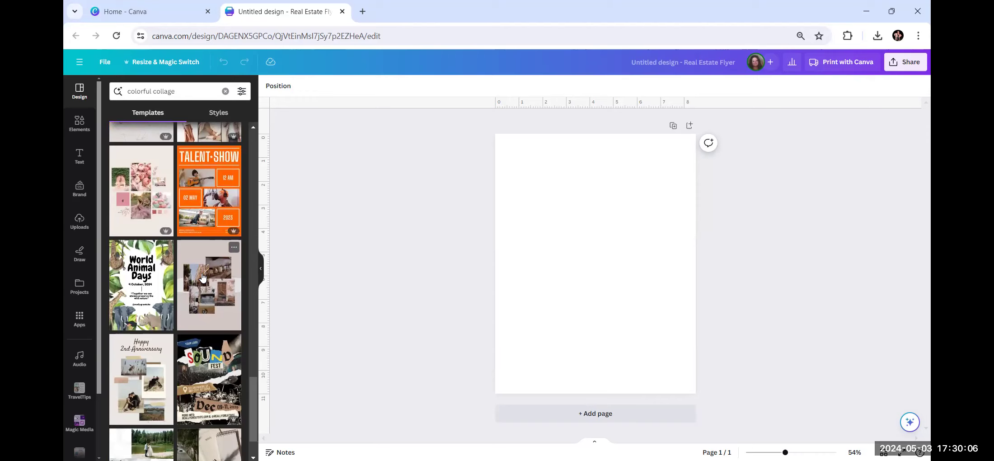
left_click(210, 324)
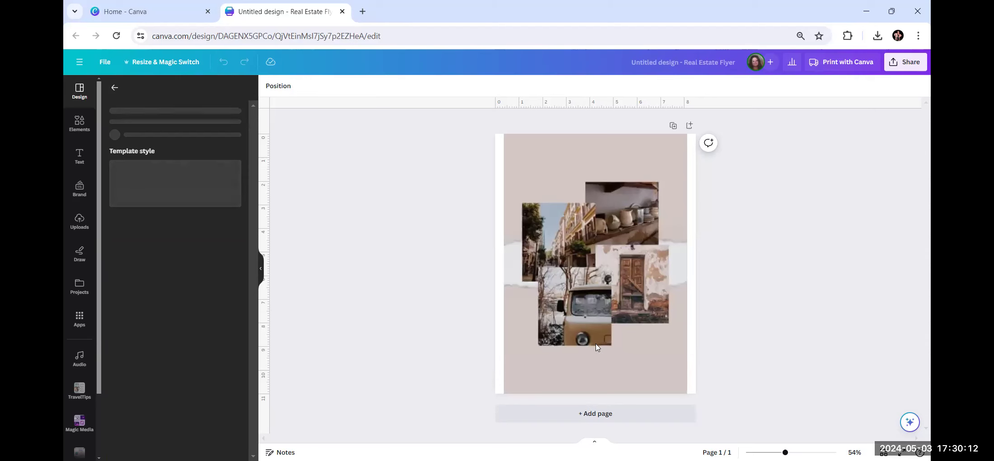
Delete the street, pottery and van images, keeping their frames; leave the door photo.
left_click(613, 367)
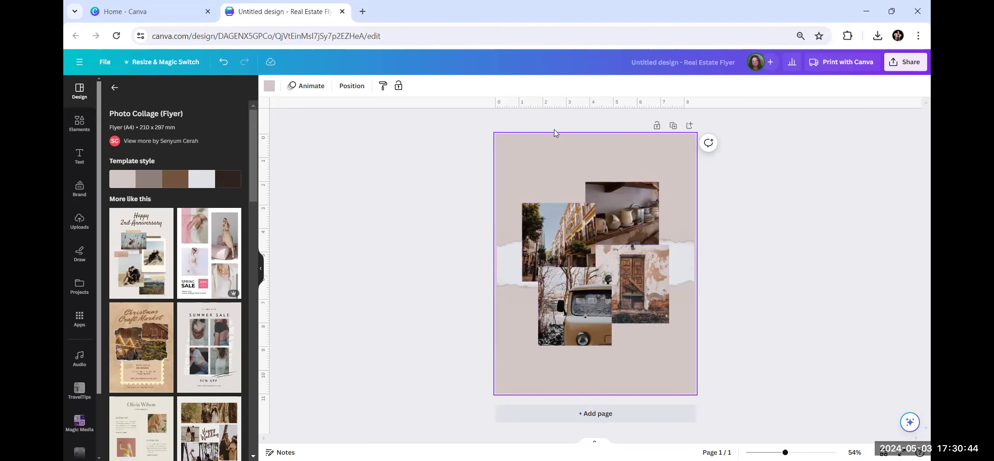
left_click(554, 226)
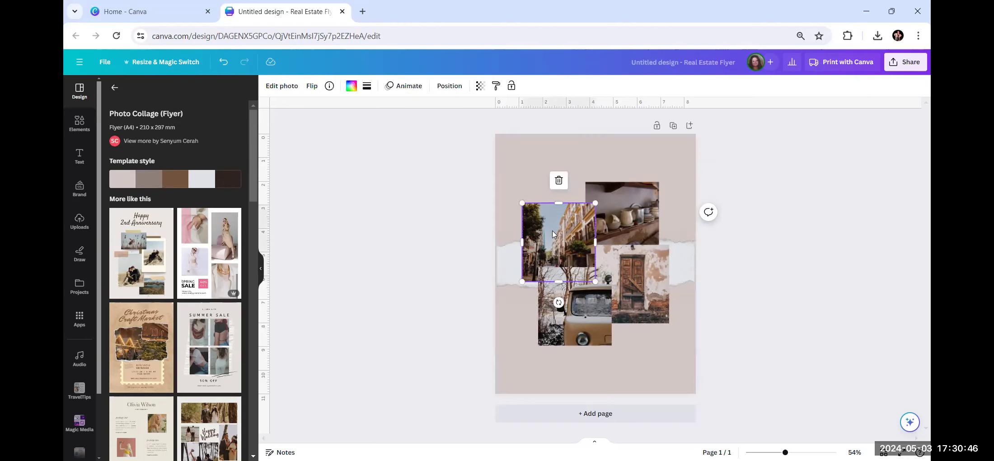
left_click(558, 181)
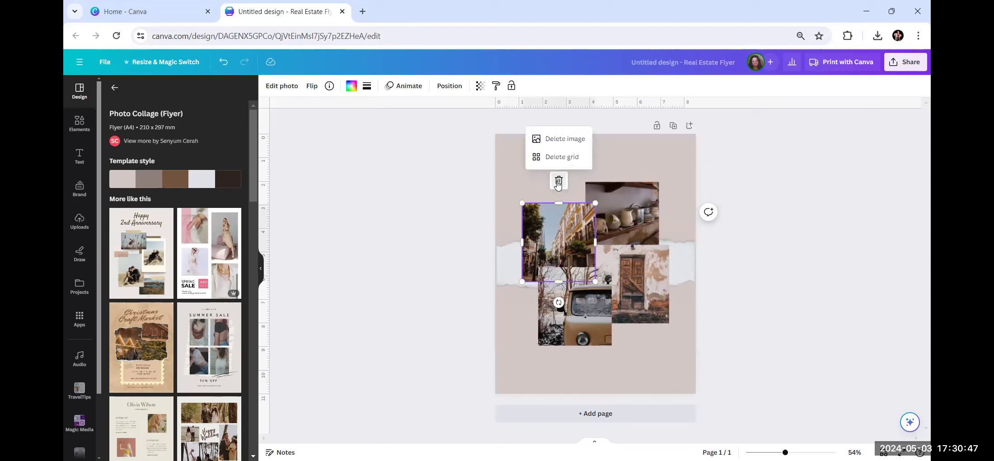
left_click(564, 139)
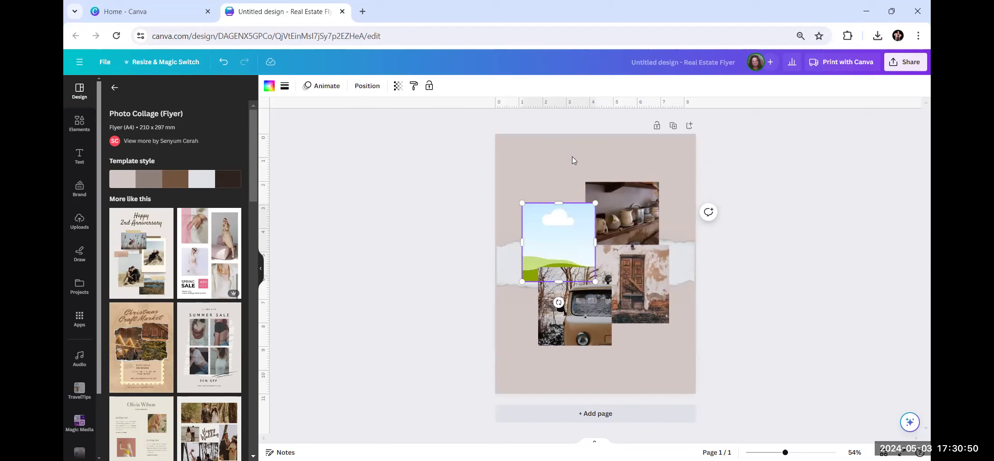
left_click(642, 219)
left_click(623, 160)
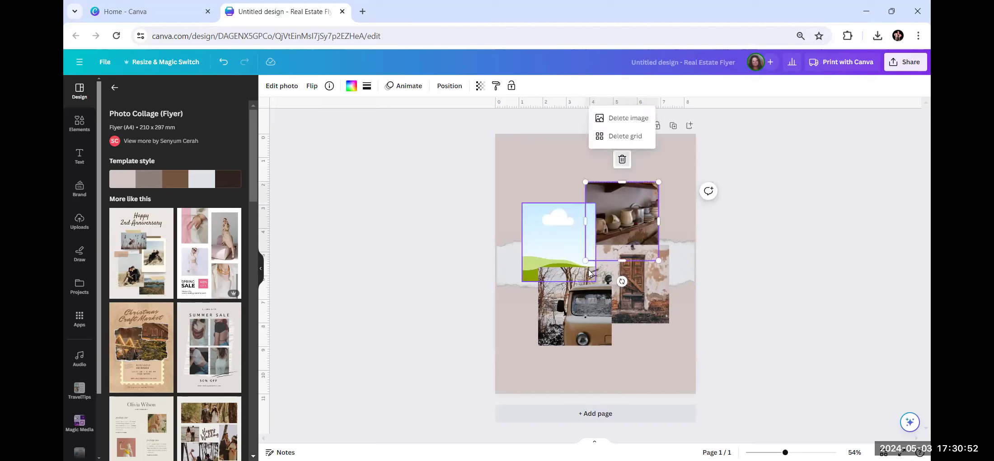
left_click(614, 118)
left_click(585, 290)
left_click(573, 246)
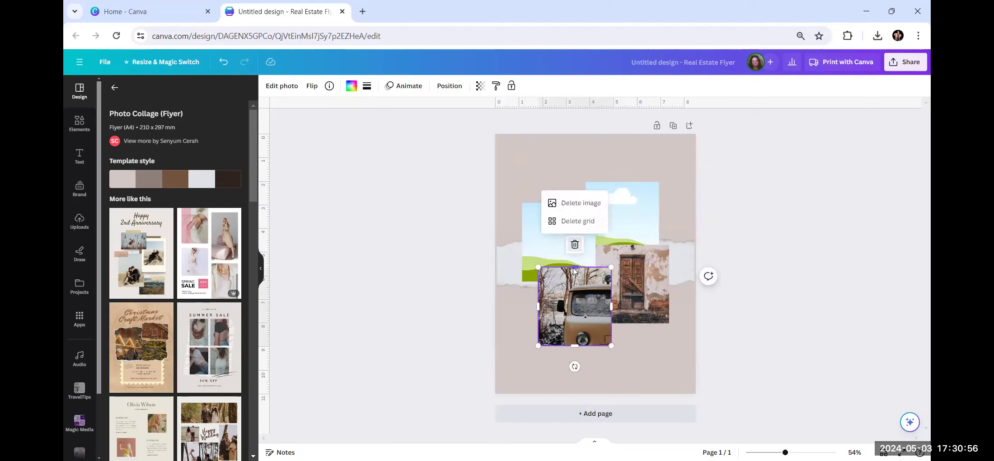
left_click(578, 208)
left_click(635, 289)
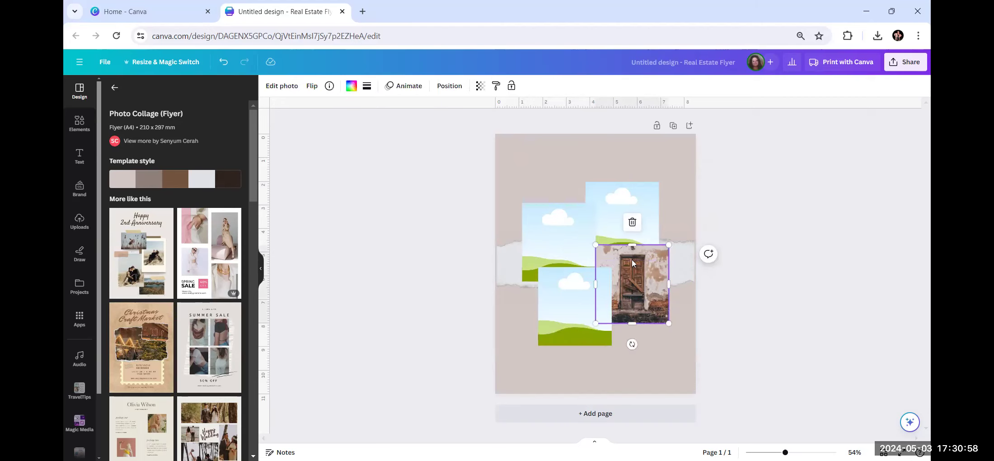
left_click(359, 269)
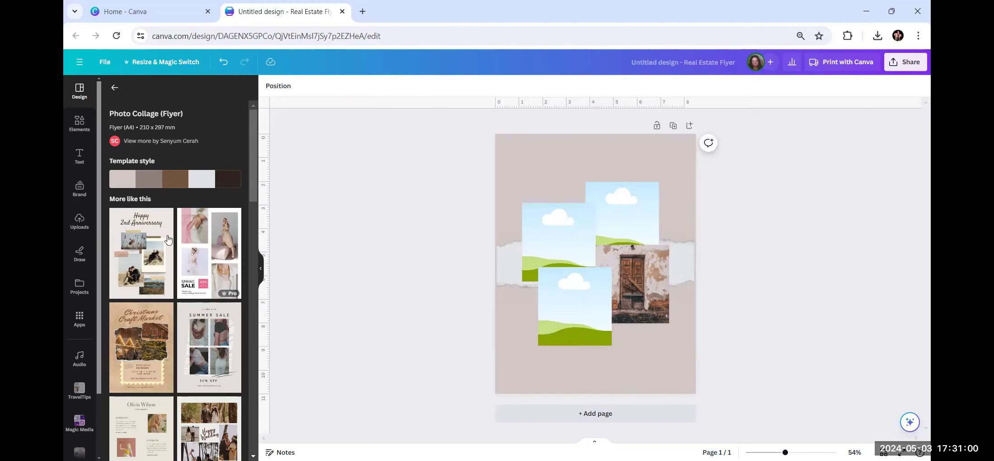
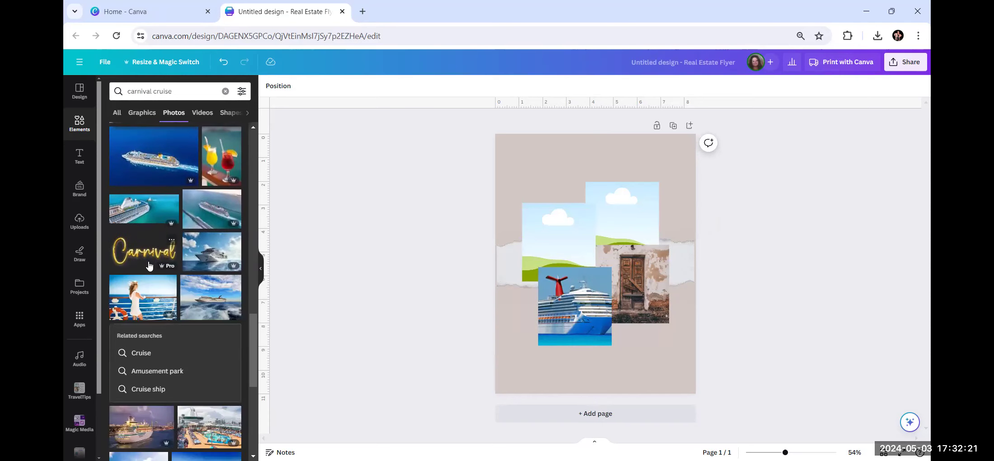
scroll(149, 265, "down", 6)
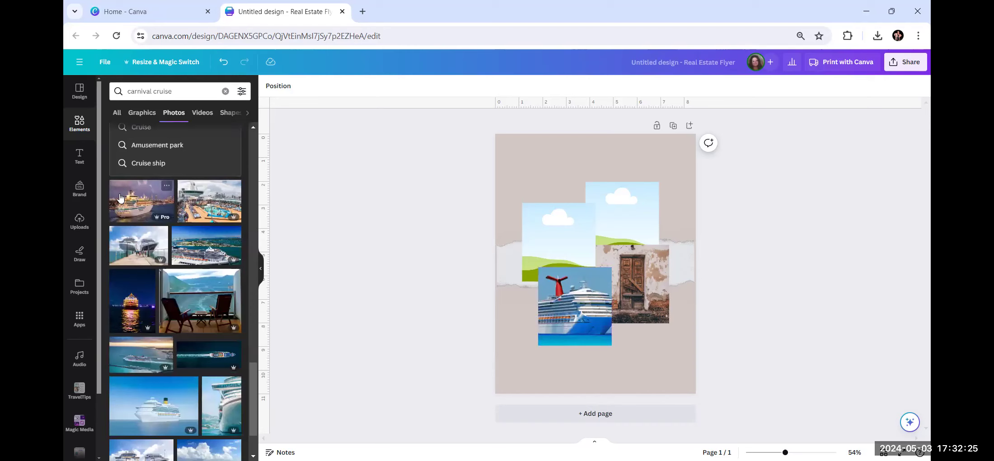
Add a Carnival cruise photo from the Elements results to the page, then delete it.
left_click(128, 210)
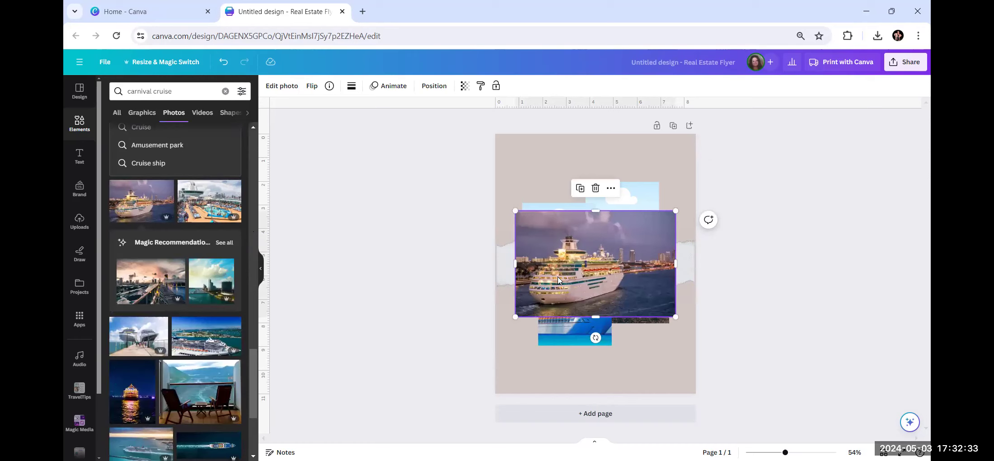
left_click(596, 187)
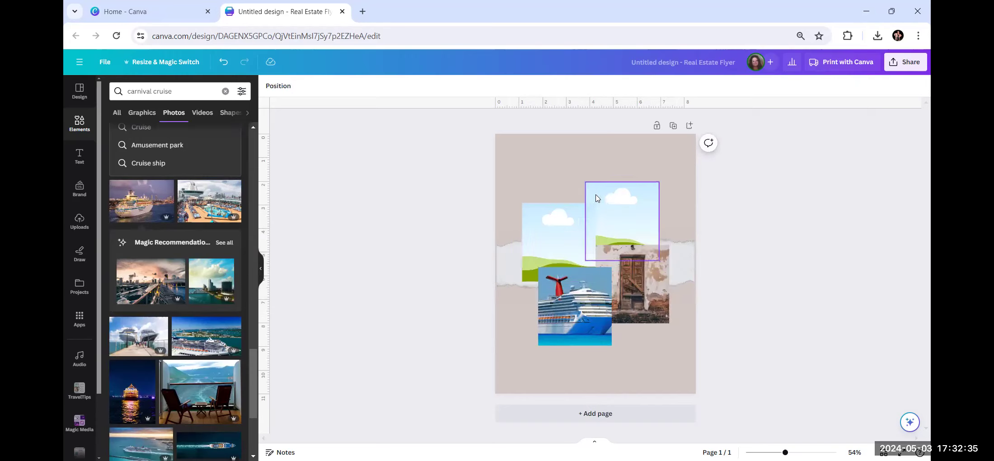
In a new browser tab, search Google Images for 'carnival firenze'.
left_click(364, 11)
left_click(575, 181)
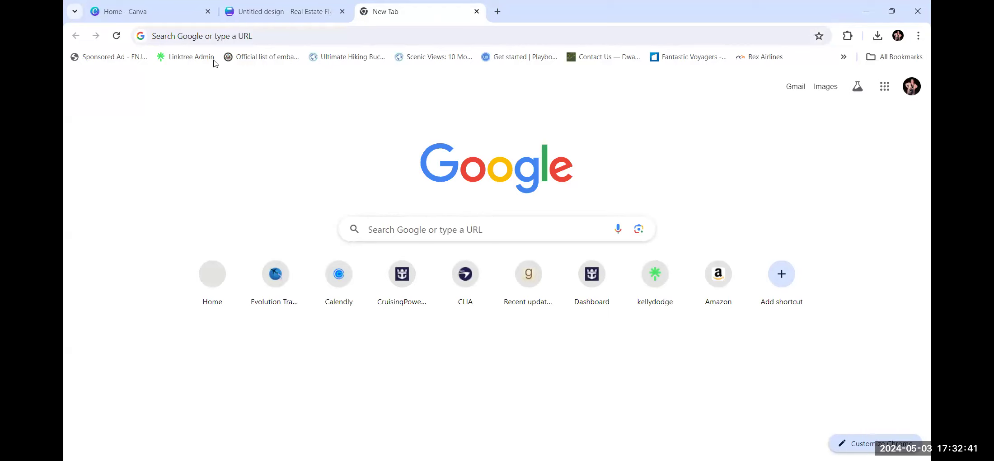
left_click(236, 37)
type("car")
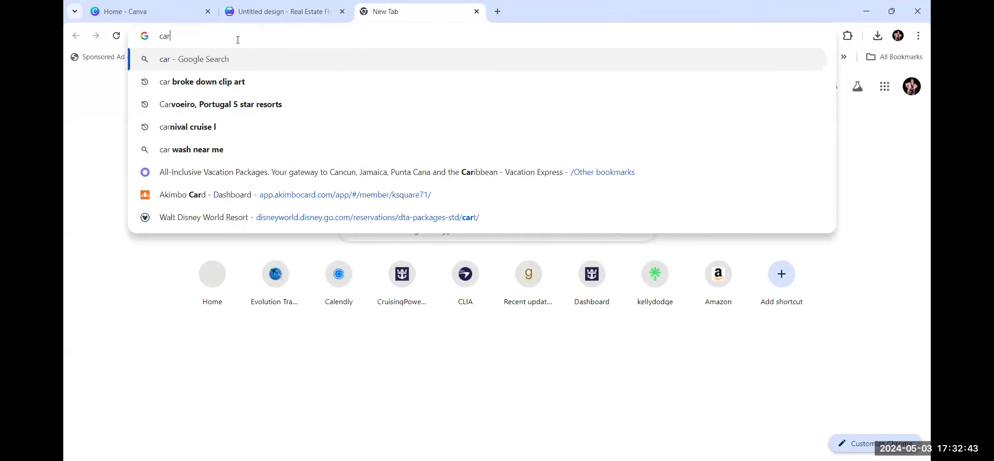
type("nival")
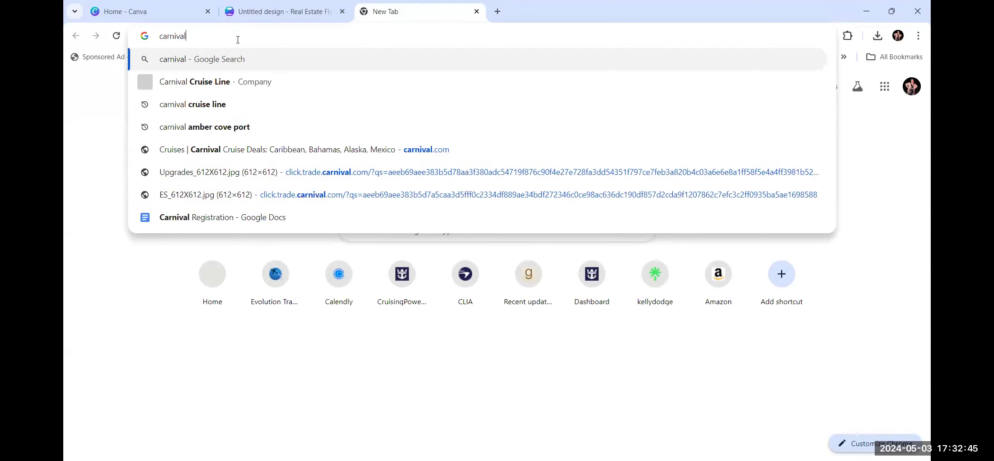
type(" fir")
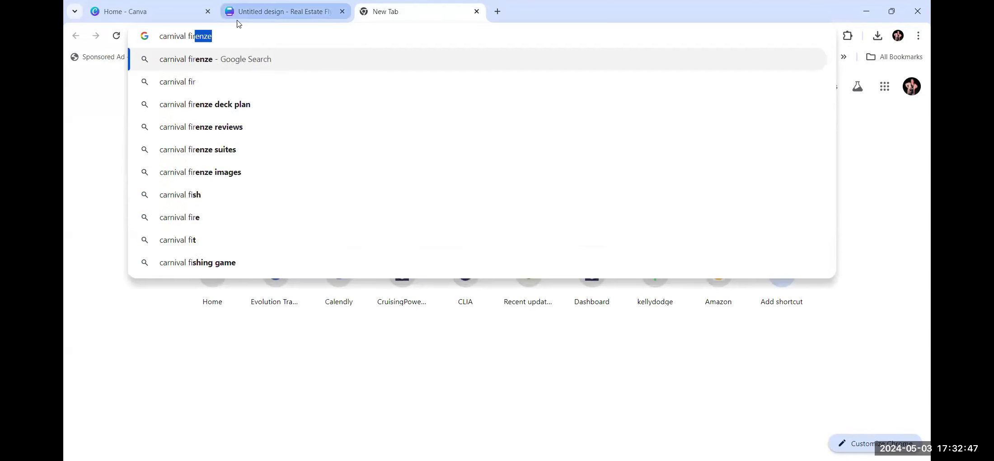
left_click(197, 66)
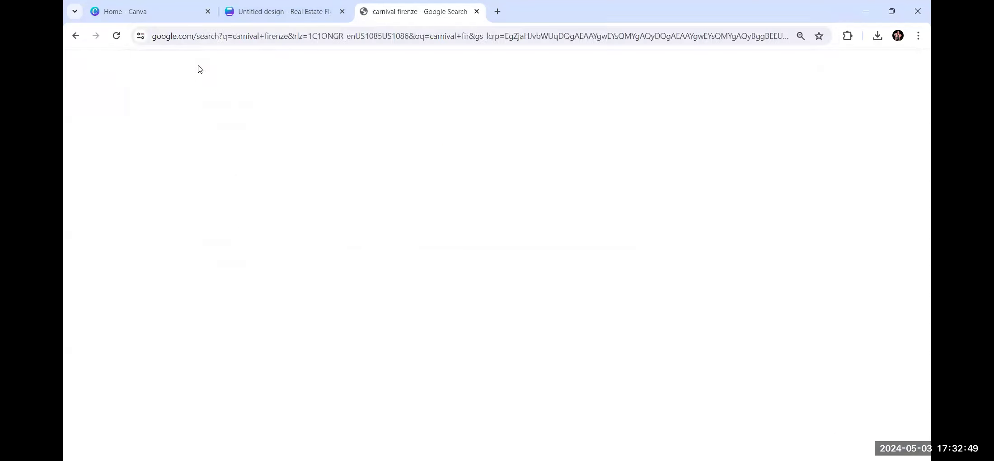
left_click(210, 109)
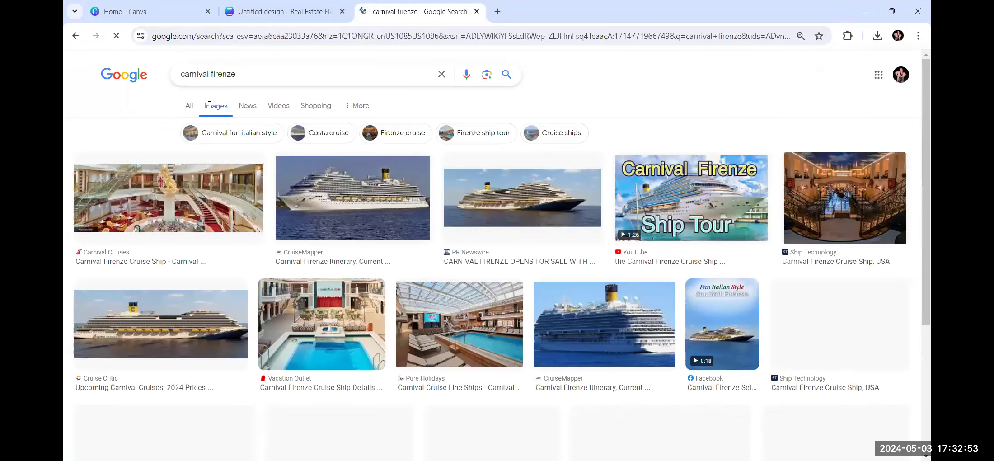
scroll(245, 187, "down", 1)
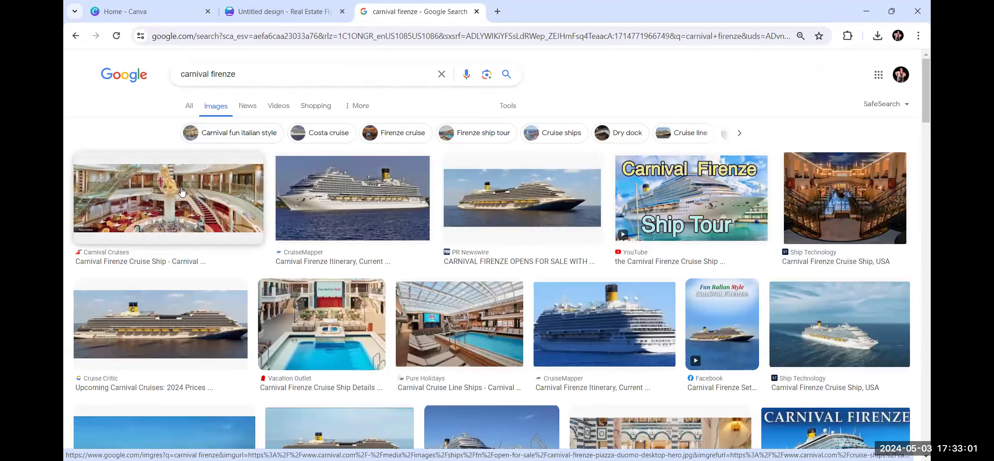
Preview the Carnival Firenze atrium interior photo, copy it, and return to Canva.
right_click(179, 209)
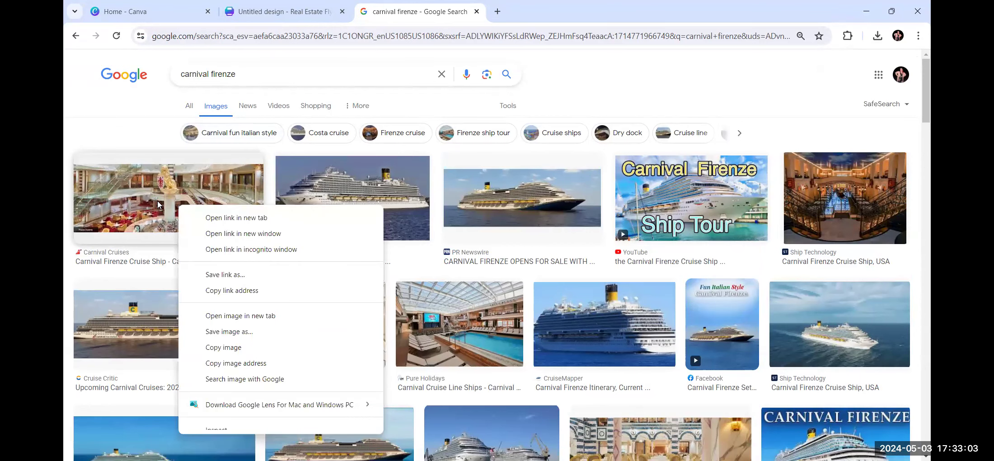
left_click(159, 206)
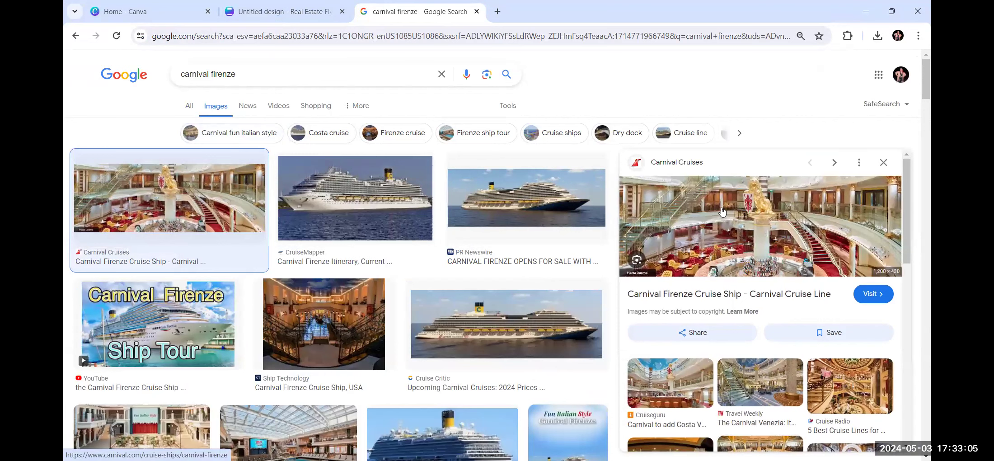
scroll(723, 224, "down", 6)
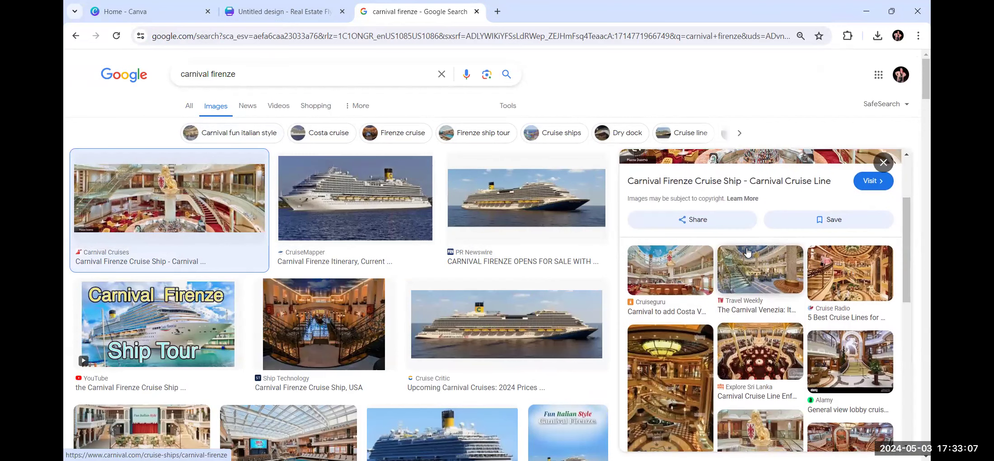
scroll(758, 269, "down", 3)
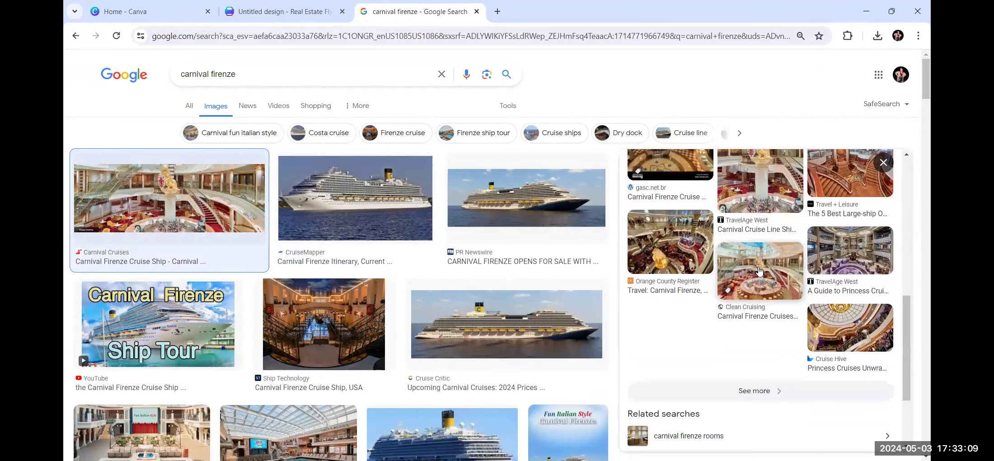
scroll(758, 270, "up", 9)
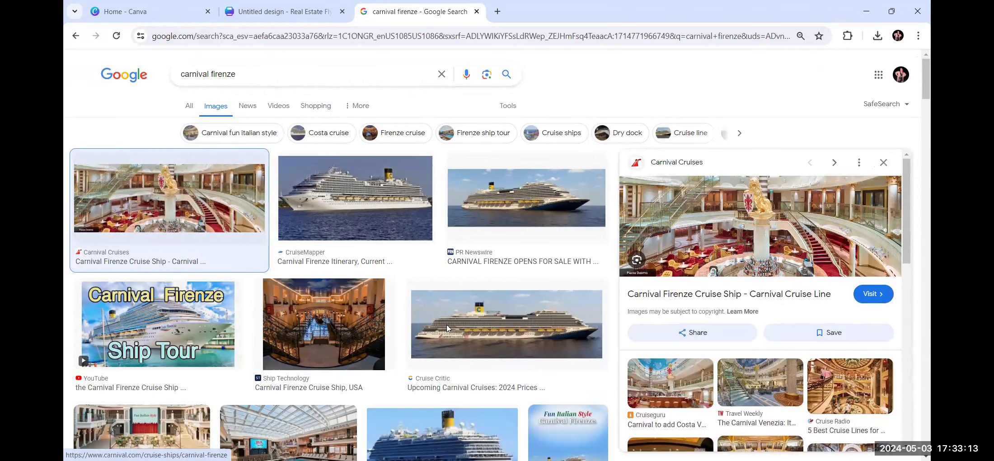
scroll(447, 330, "down", 10)
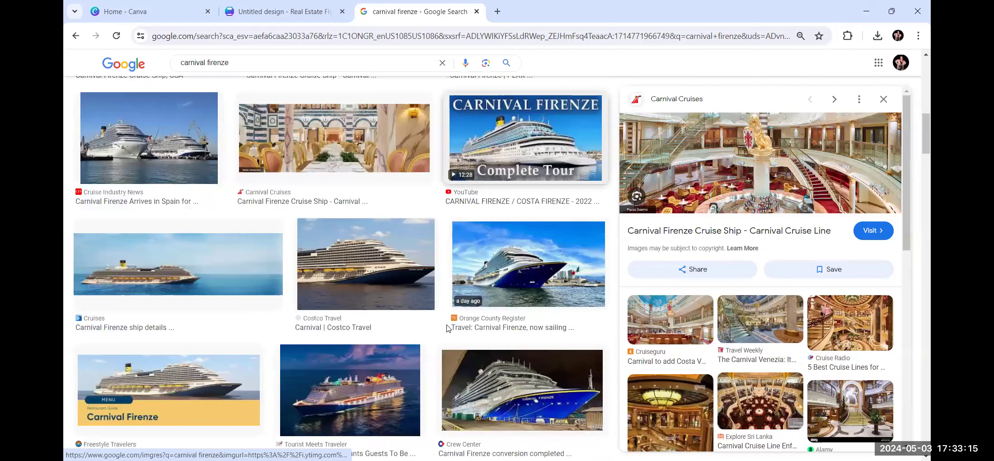
scroll(490, 328, "up", 4)
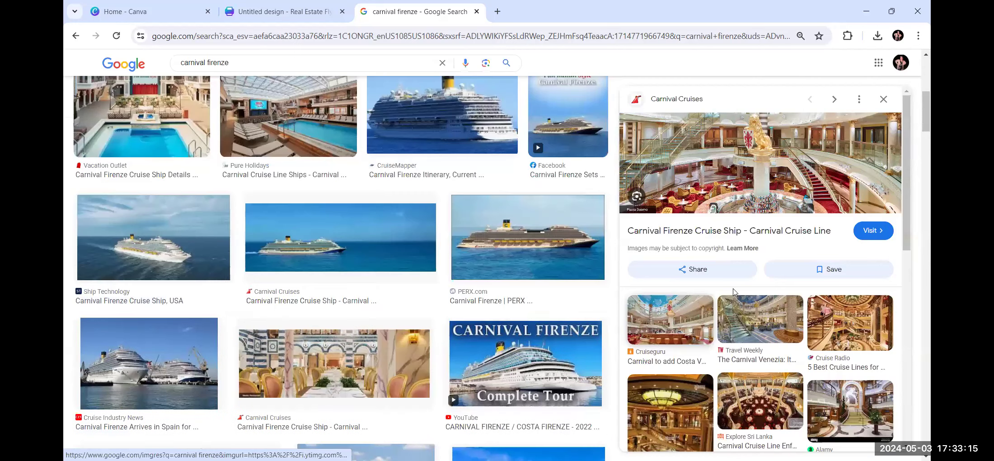
right_click(741, 154)
left_click(599, 322)
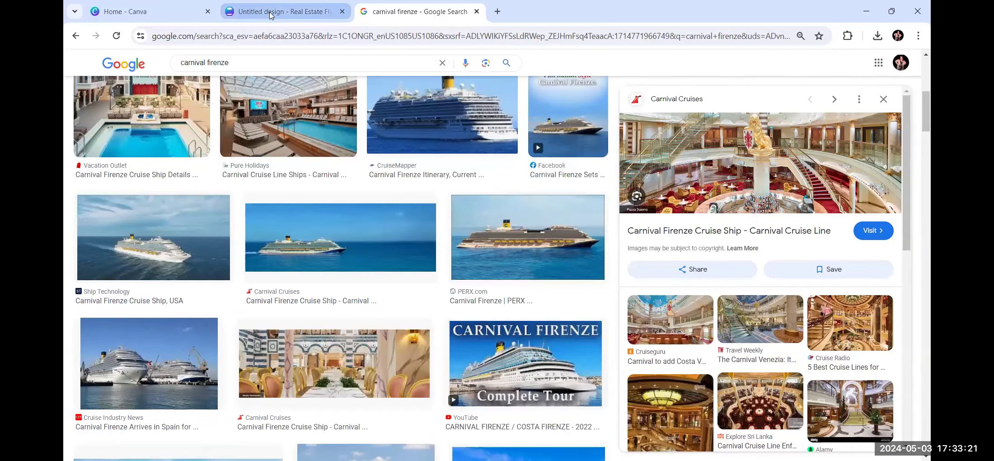
left_click(271, 15)
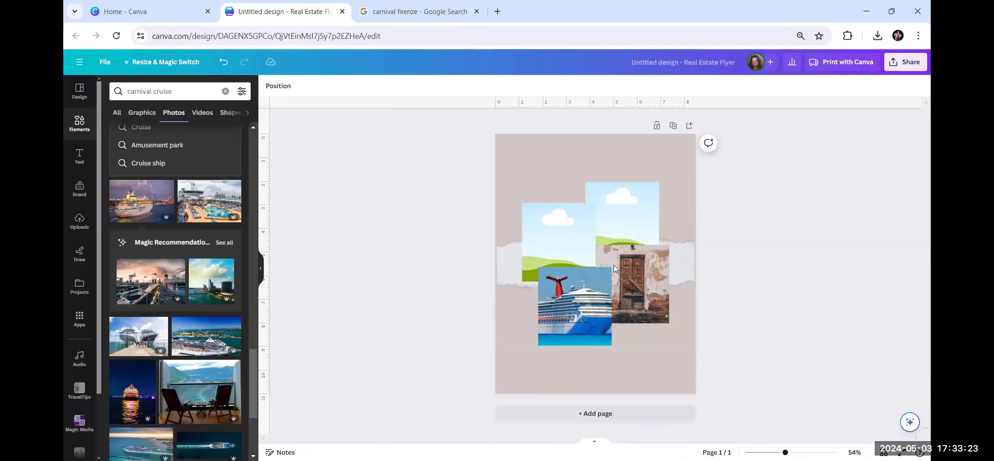
Paste the atrium image over the door photo and shift it right and down.
right_click(637, 268)
left_click(680, 225)
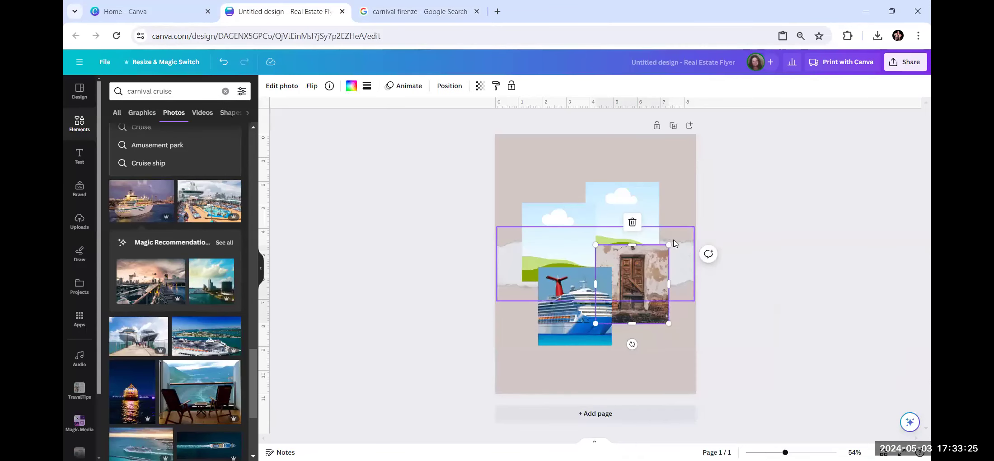
left_click_drag(580, 271, 639, 288)
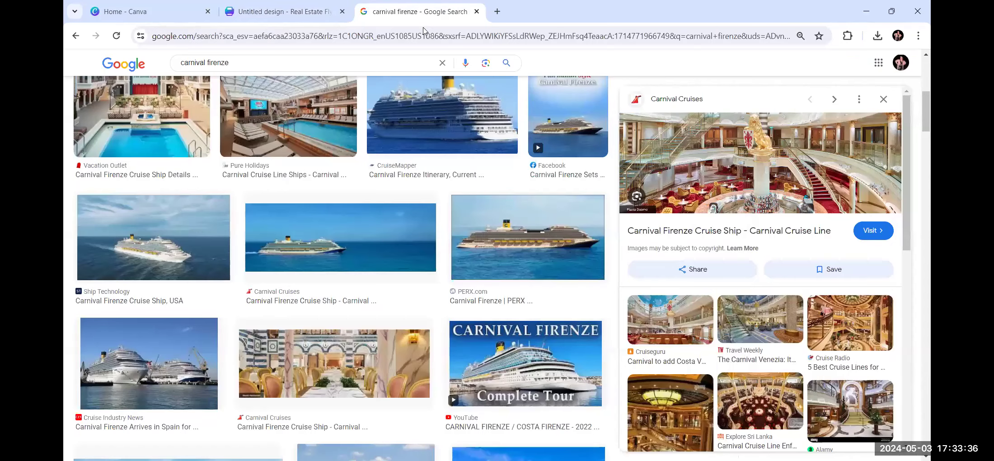
left_click(425, 12)
Narrow the image search to 'carnival cruise firenze'.
scroll(411, 295, "down", 10)
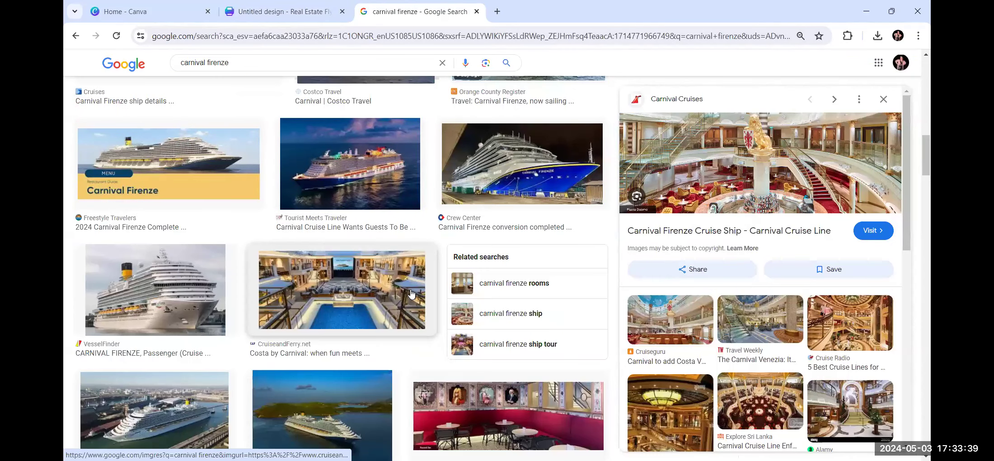
scroll(411, 294, "down", 6)
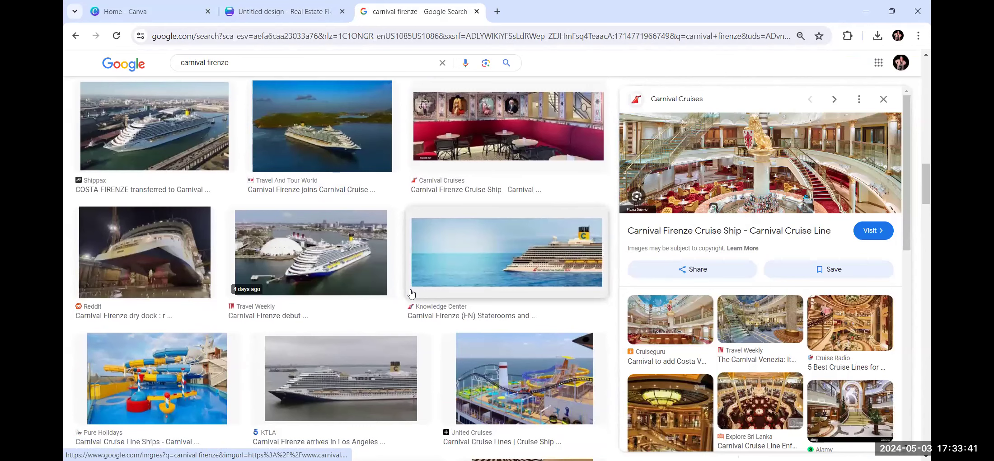
scroll(411, 294, "down", 6)
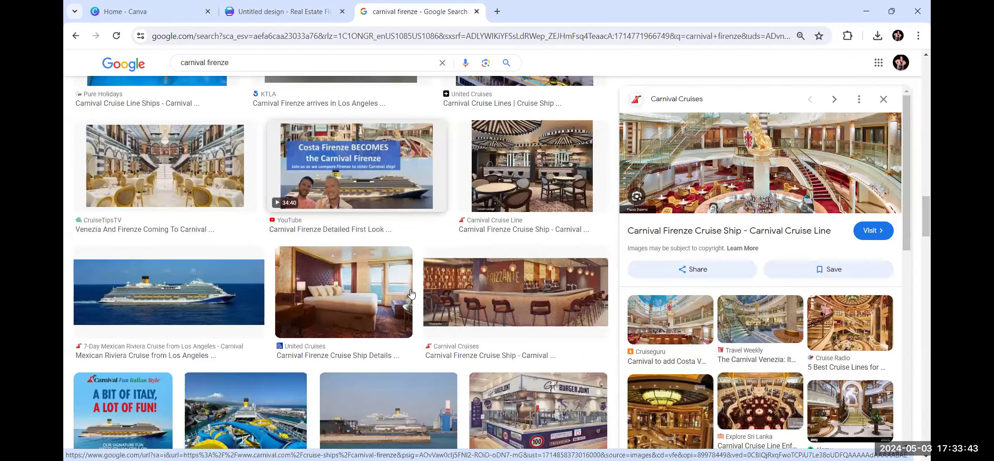
scroll(411, 294, "down", 3)
scroll(411, 294, "down", 3)
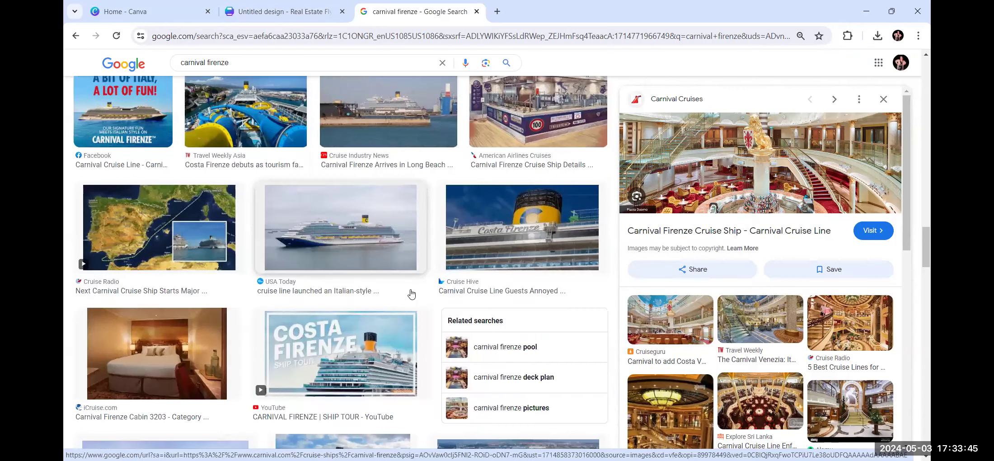
scroll(408, 291, "down", 3)
scroll(403, 298, "down", 3)
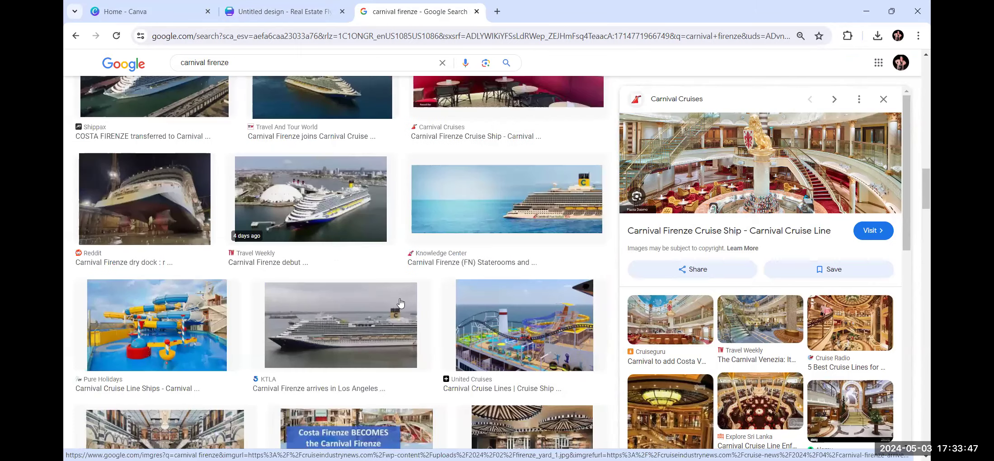
scroll(400, 303, "down", 3)
scroll(400, 299, "up", 12)
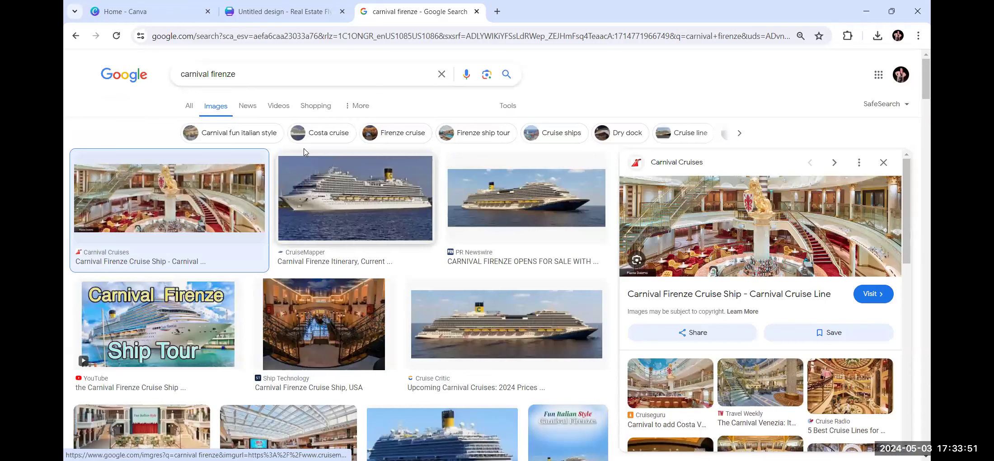
left_click(407, 138)
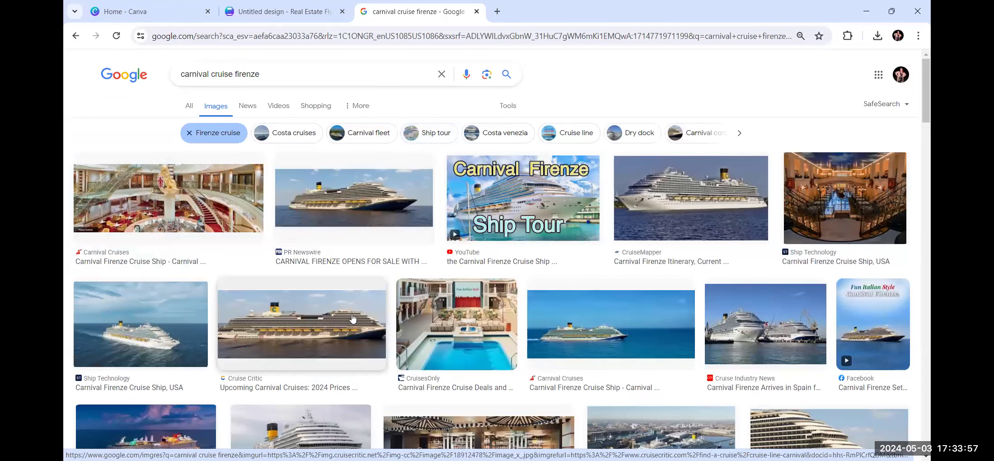
Copy the United Cruises roller-coaster deck image and switch back to Canva.
scroll(495, 328, "down", 3)
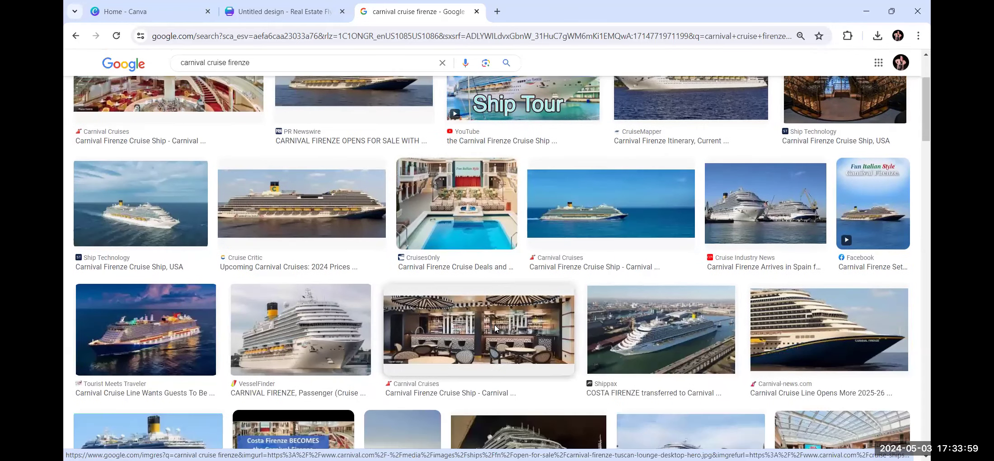
scroll(495, 328, "down", 2)
scroll(140, 235, "down", 1)
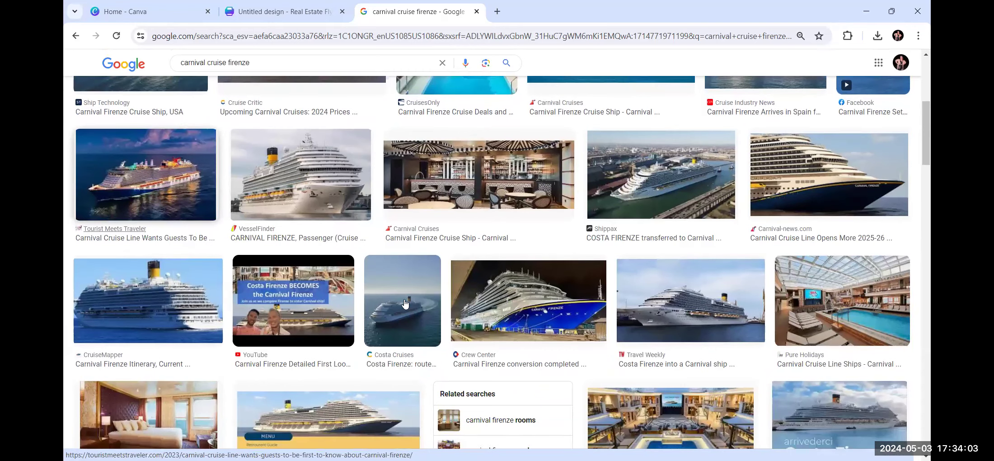
scroll(405, 303, "down", 5)
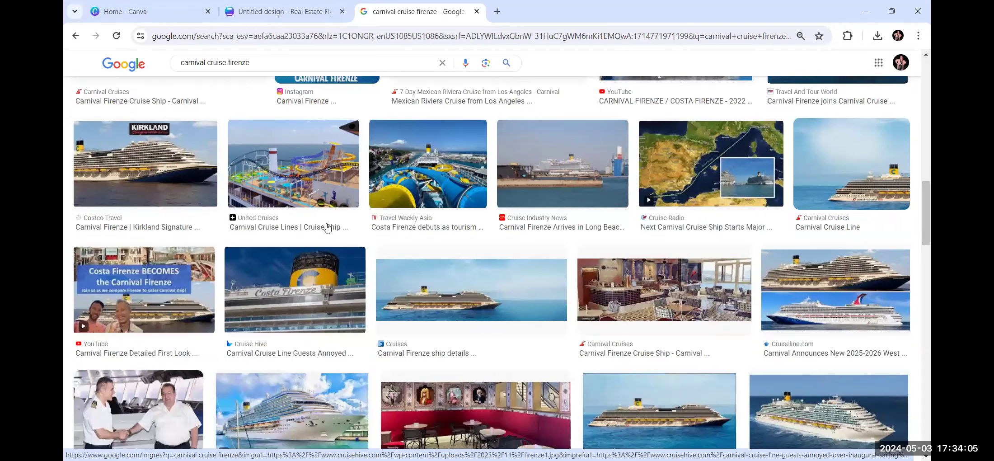
left_click(295, 185)
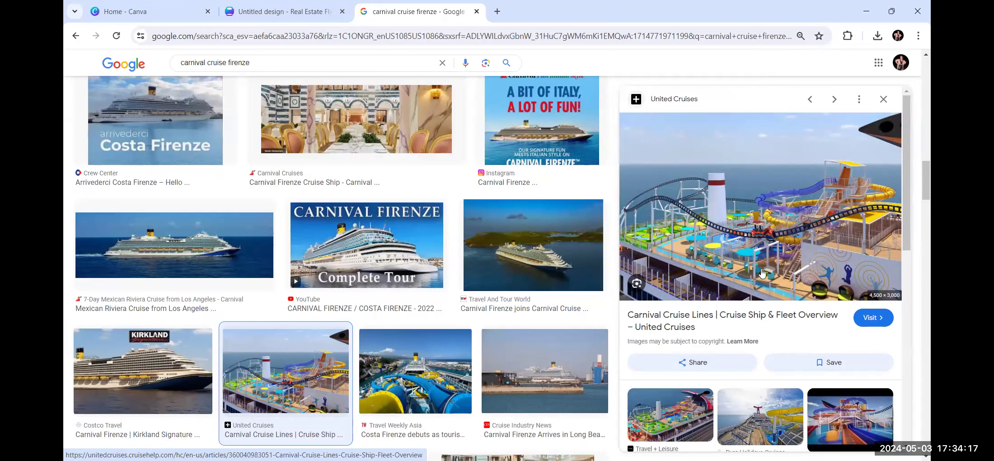
right_click(745, 234)
left_click(612, 402)
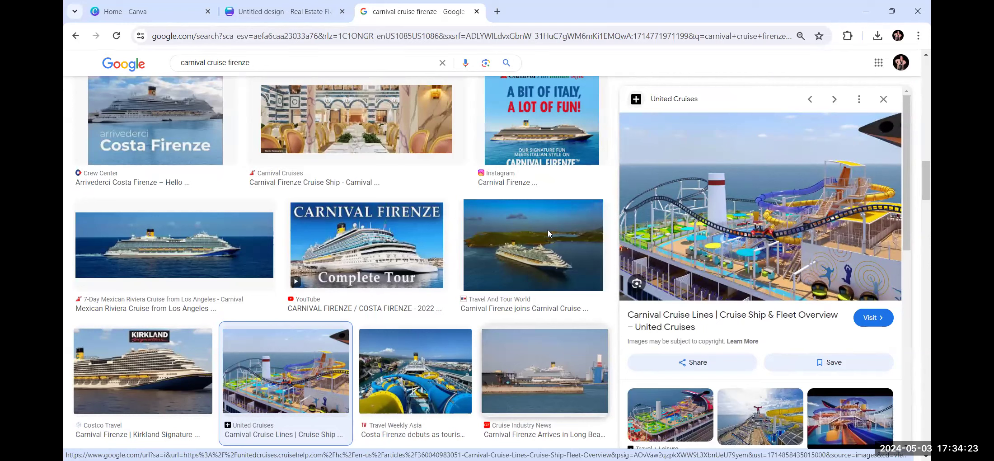
key("ctrl+shift+Tab")
key("ctrl+v")
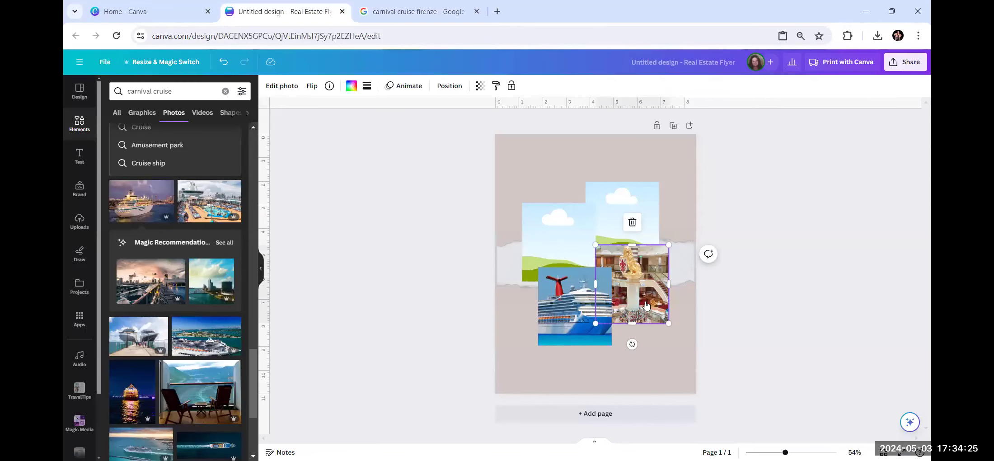
Paste the roller-coaster deck photo into the lower-left collage spot and enlarge it.
right_click(646, 306)
left_click(687, 221)
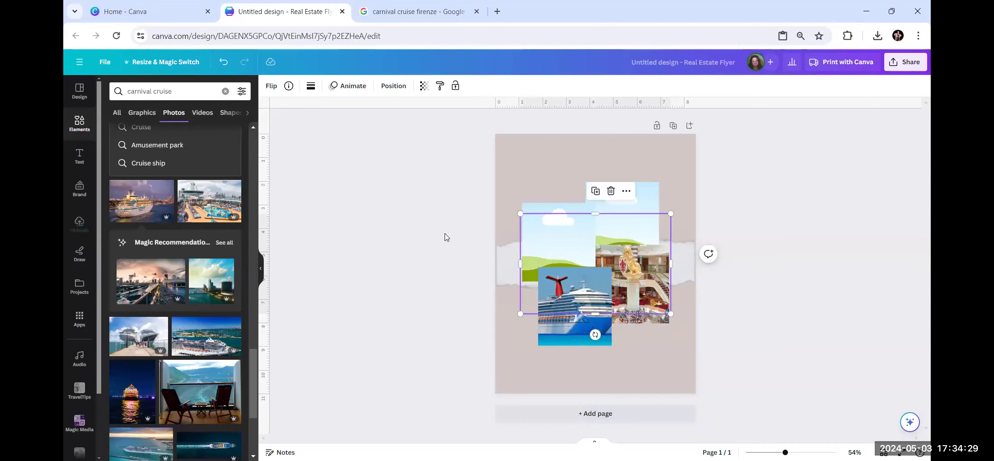
key("ctrl+v")
left_click_drag(583, 264, 572, 297)
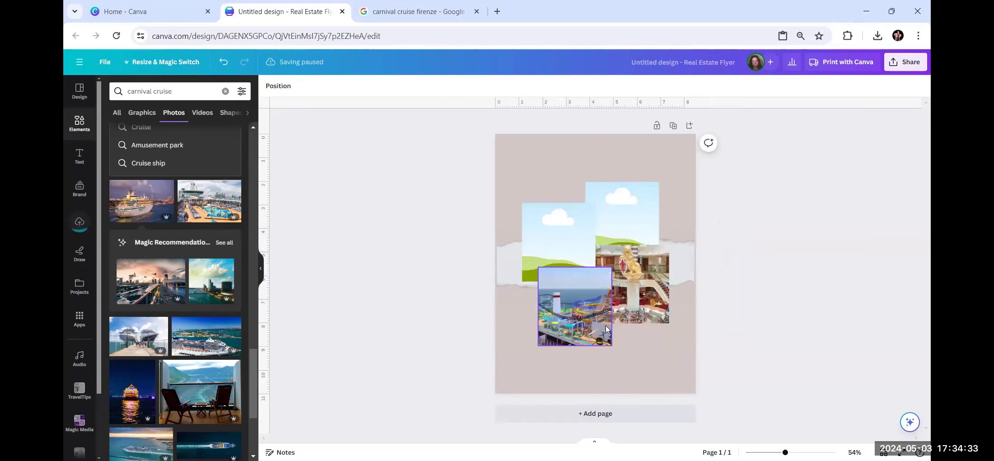
left_click(583, 335)
left_click_drag(537, 346, 509, 370)
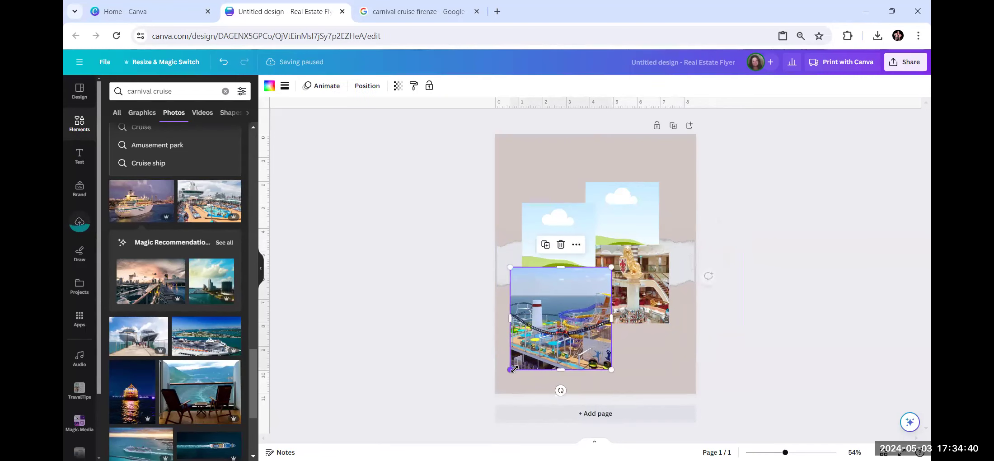
left_click(651, 311)
left_click(423, 12)
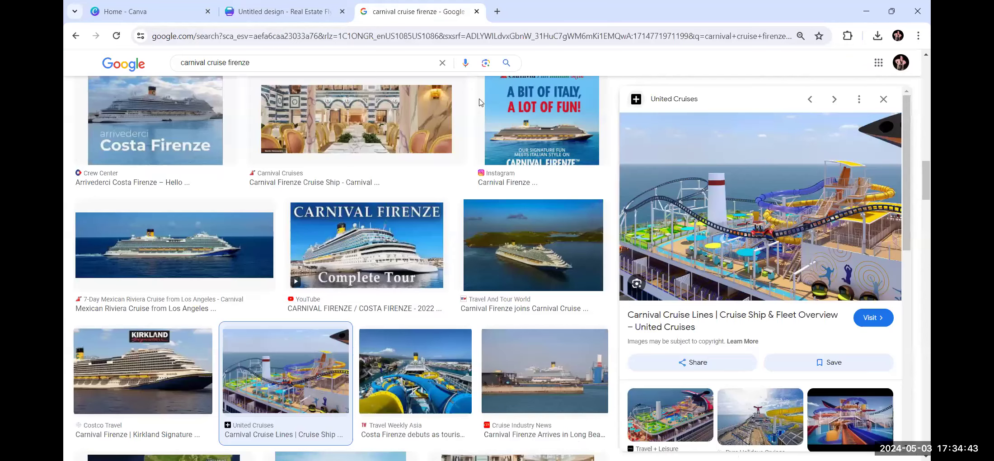
Switch the image search to the 'carnival firenze ship' suggestion.
scroll(402, 265, "down", 5)
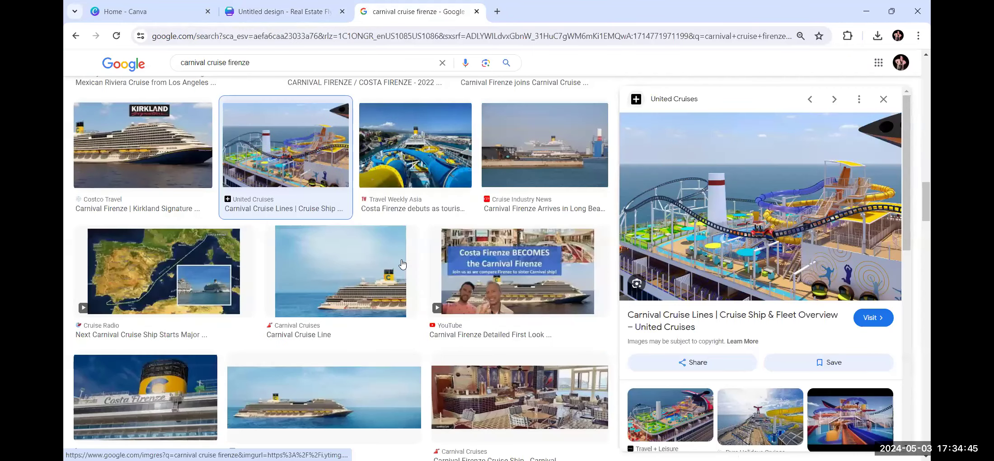
scroll(403, 264, "down", 10)
scroll(403, 264, "down", 8)
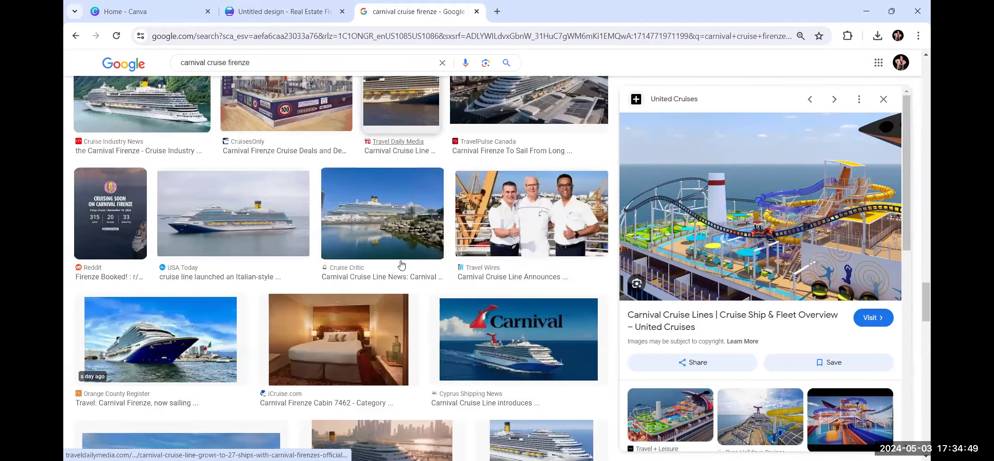
scroll(402, 264, "down", 10)
scroll(402, 266, "down", 10)
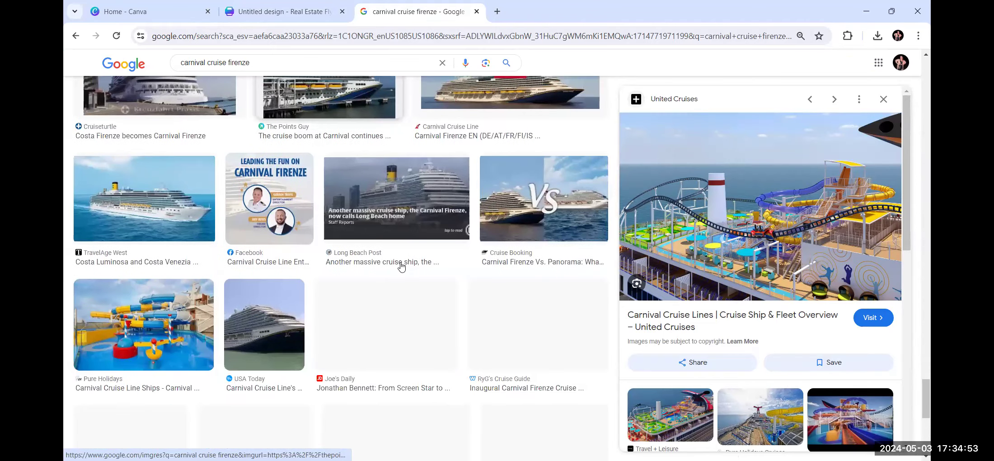
scroll(402, 267, "down", 3)
scroll(402, 267, "down", 1)
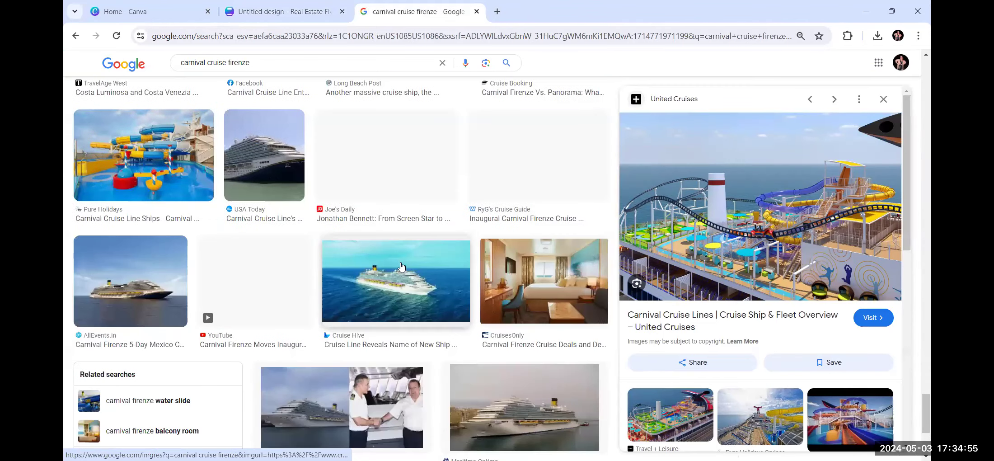
scroll(439, 280, "up", 5)
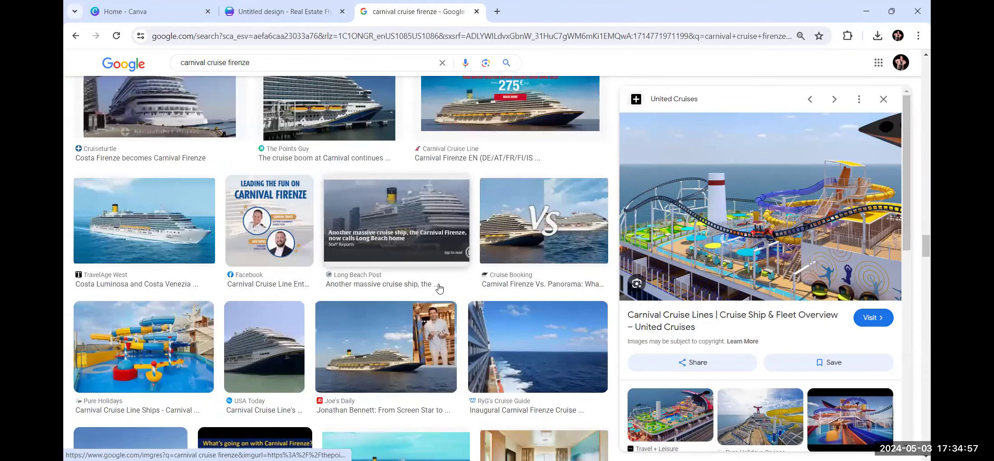
scroll(438, 286, "up", 10)
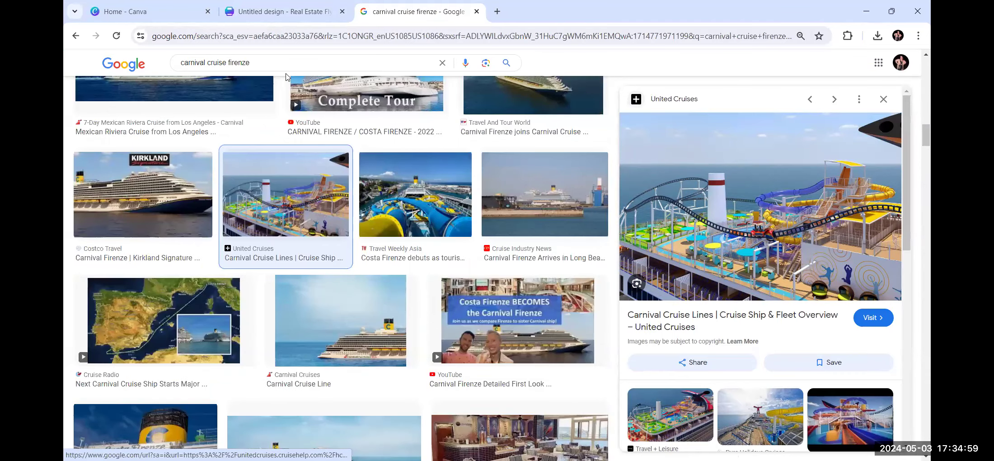
left_click(271, 65)
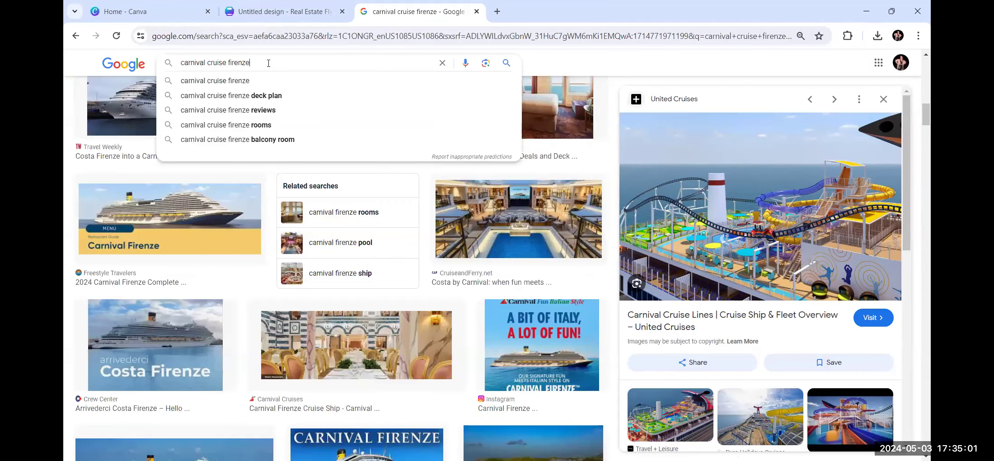
left_click(365, 273)
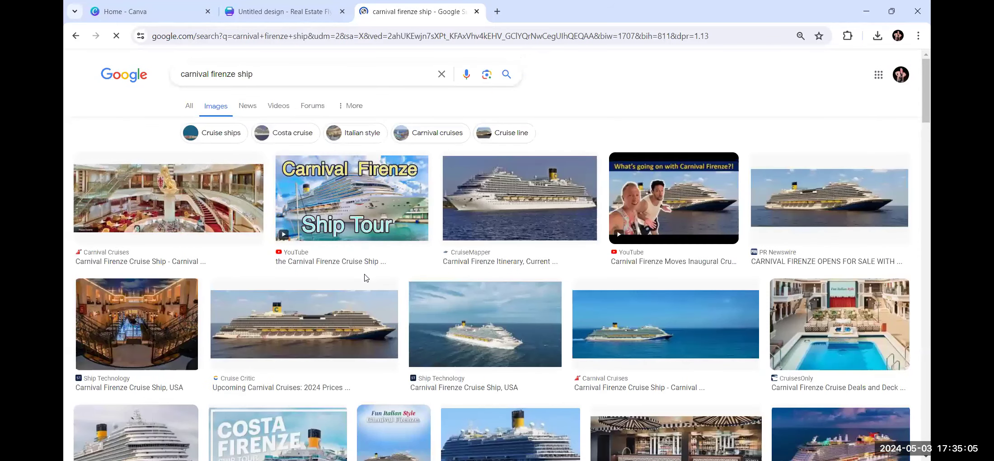
Browse the 'carnival firenze ship' results of exterior and interior shots.
scroll(366, 277, "down", 5)
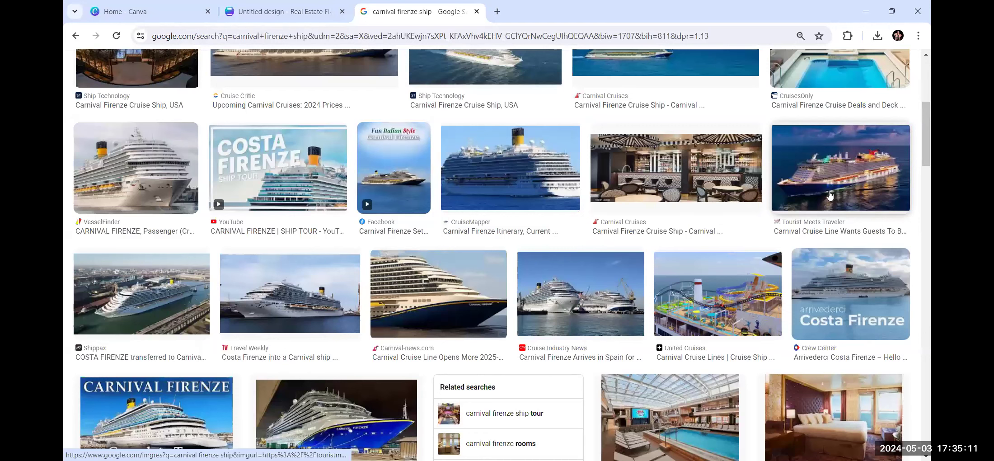
scroll(827, 197, "down", 8)
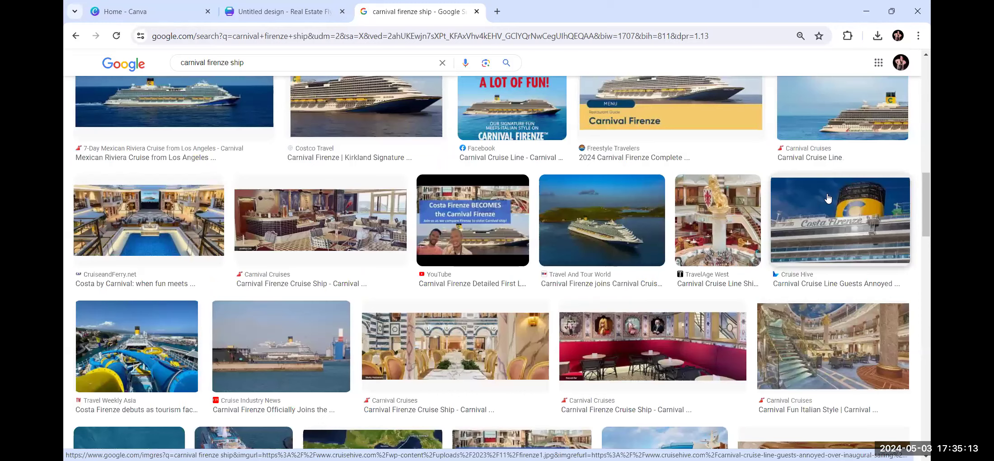
scroll(828, 197, "down", 5)
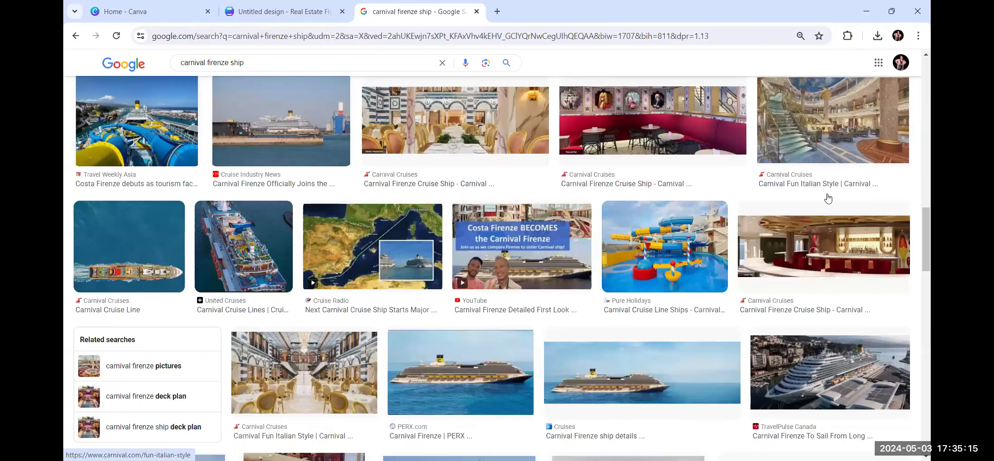
scroll(828, 197, "down", 7)
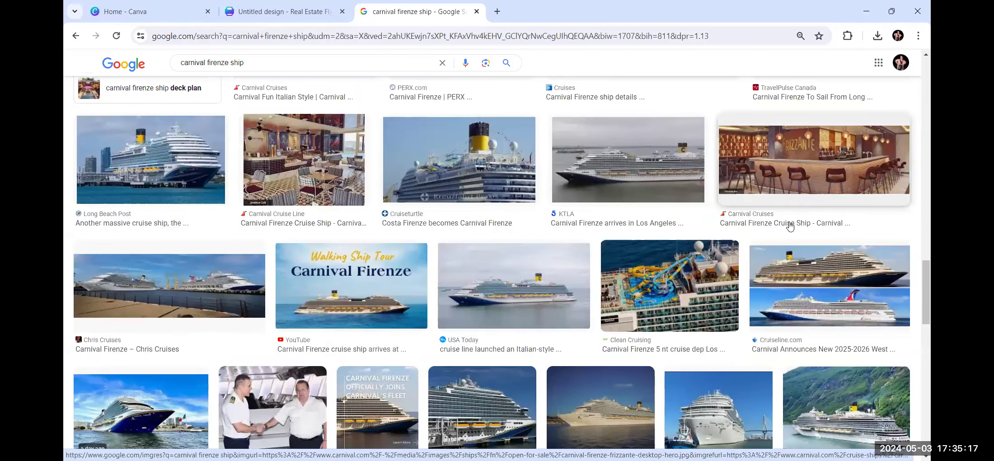
scroll(367, 94, "up", 7)
scroll(279, 76, "up", 5)
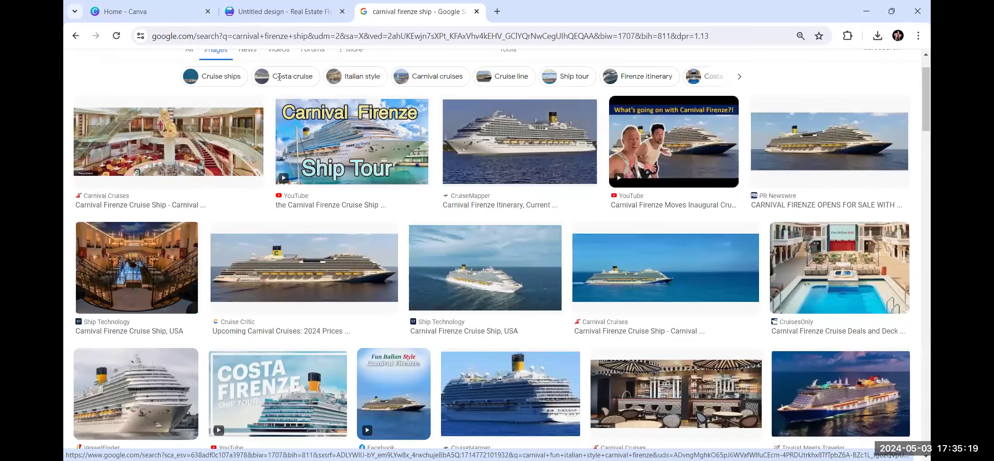
Change the image search to 'carnival fun ship'.
scroll(268, 75, "up", 1)
left_click(267, 75)
key("BackSpace")
key("BackSpace")
key("BackSpace")
key("BackSpace")
key("BackSpace")
key("BackSpace")
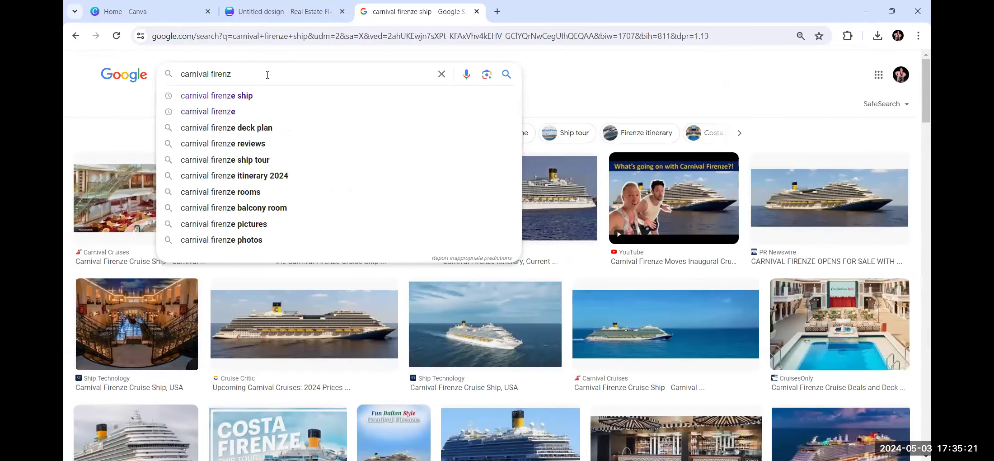
key("BackSpace")
key("BackSpace")
key("BackSpace")
key("BackSpace")
key("BackSpace")
key("BackSpace")
key("BackSpace")
type("fun")
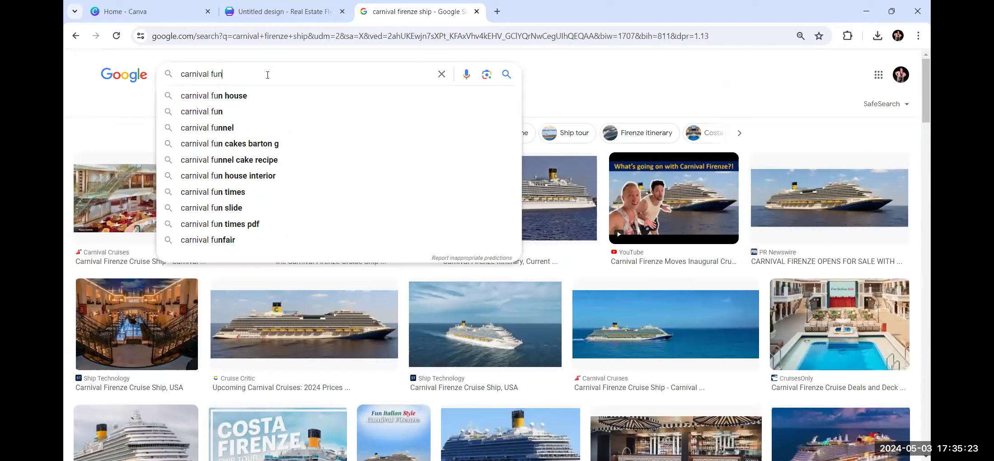
type(" ship")
key("Return")
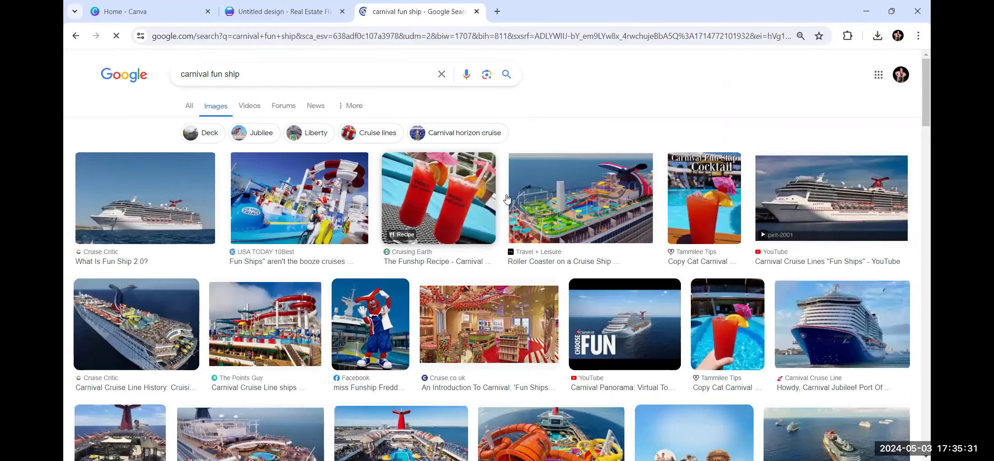
scroll(507, 199, "down", 1)
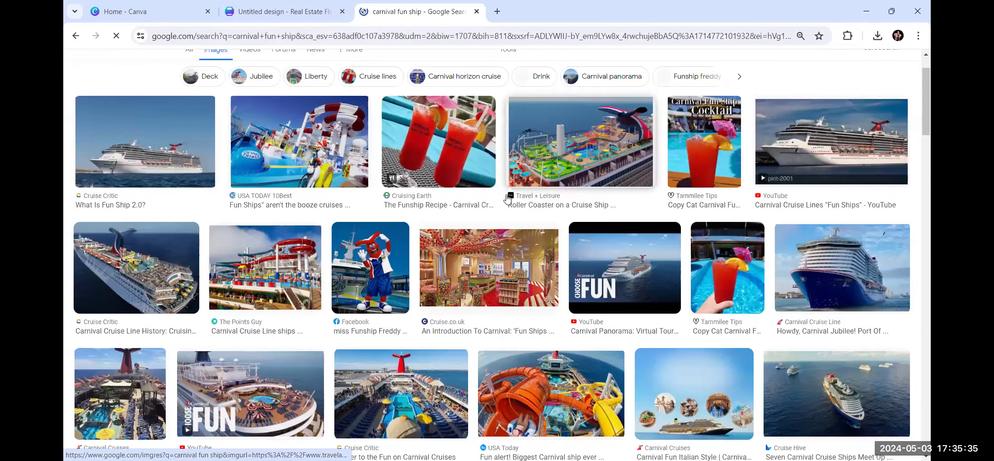
scroll(533, 247, "down", 2)
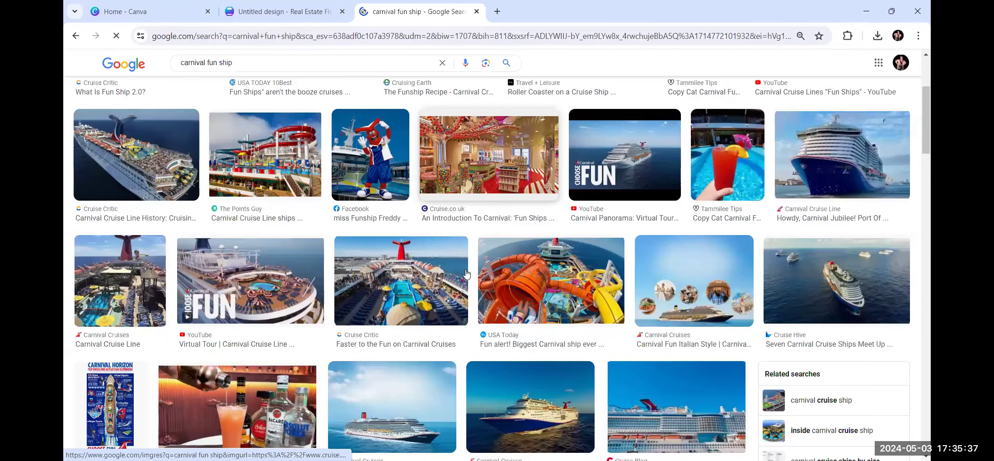
Copy the aerial Carnival ship photo from the Cruise Critic result and return to Canva.
right_click(115, 156)
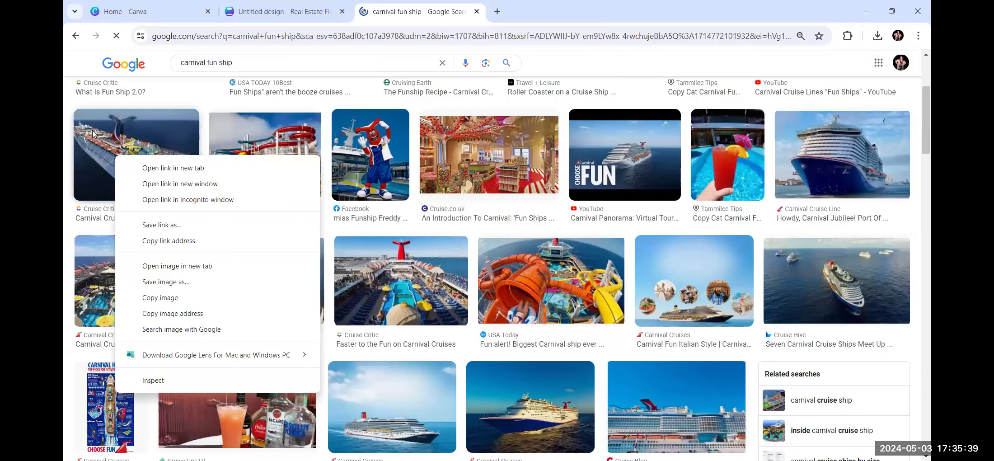
left_click(98, 141)
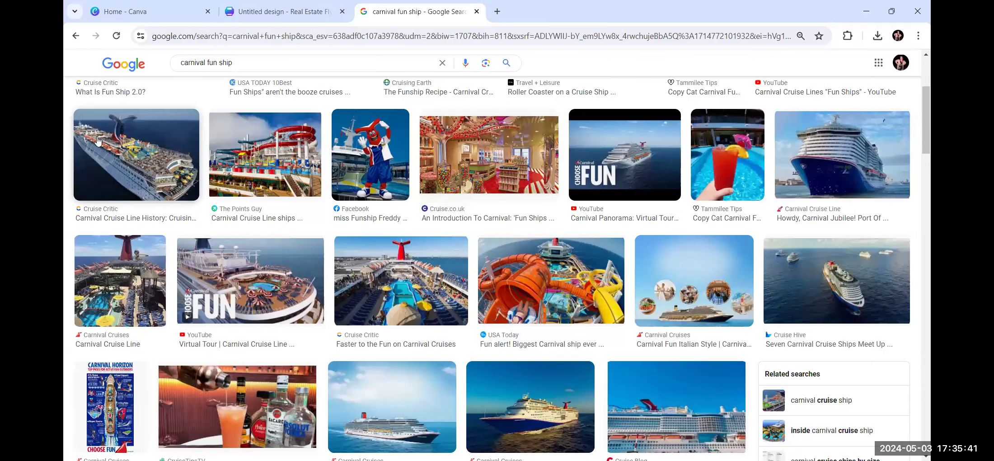
left_click(98, 141)
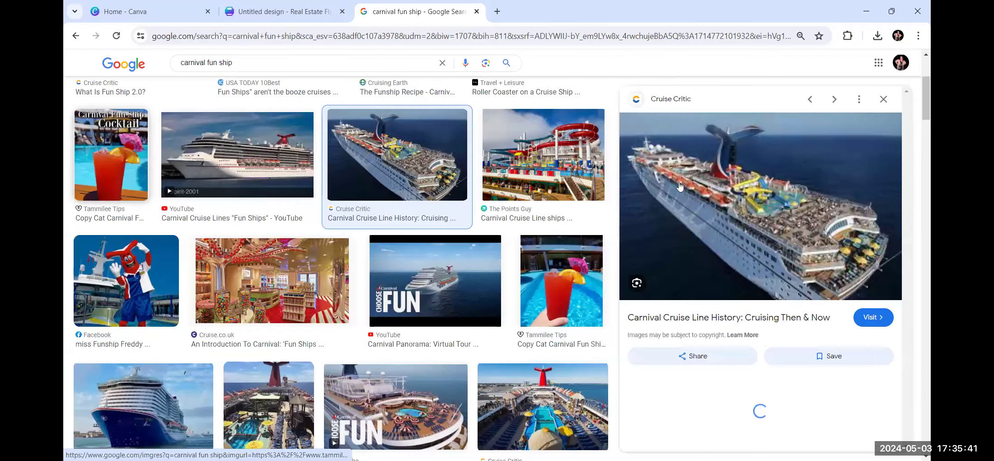
right_click(730, 212)
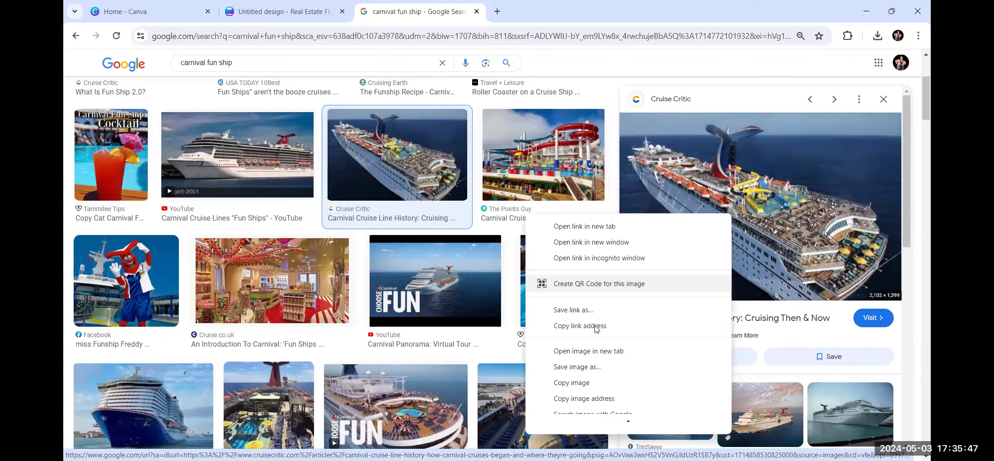
left_click(572, 383)
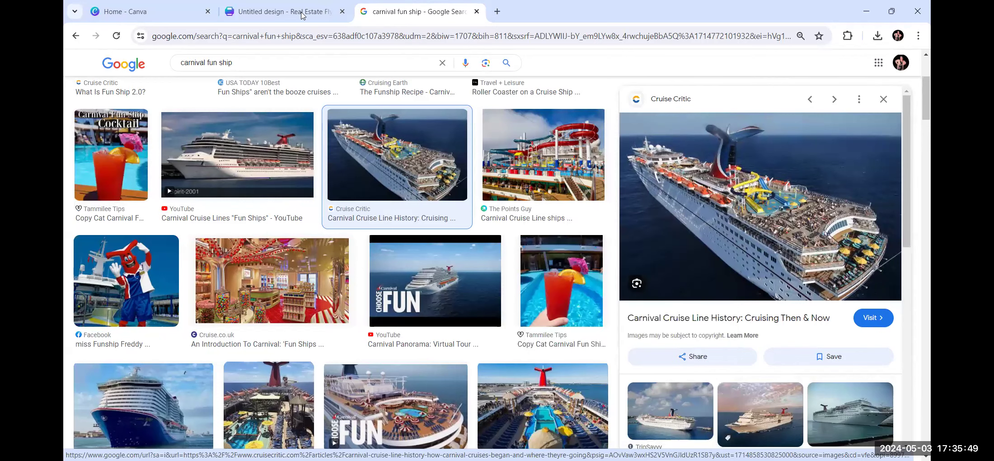
key("ctrl+shift+Tab")
right_click(567, 244)
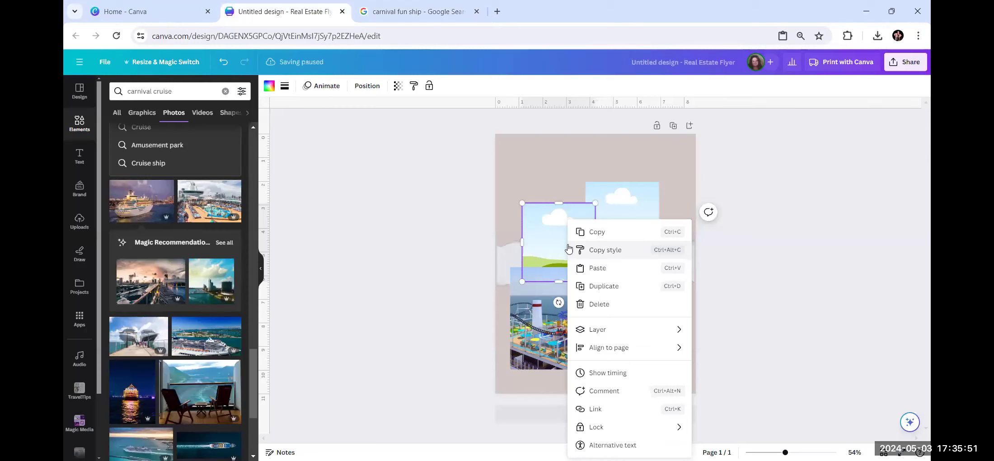
Paste the aerial ship photo in place of the sky picture in the upper-left frame.
left_click(598, 269)
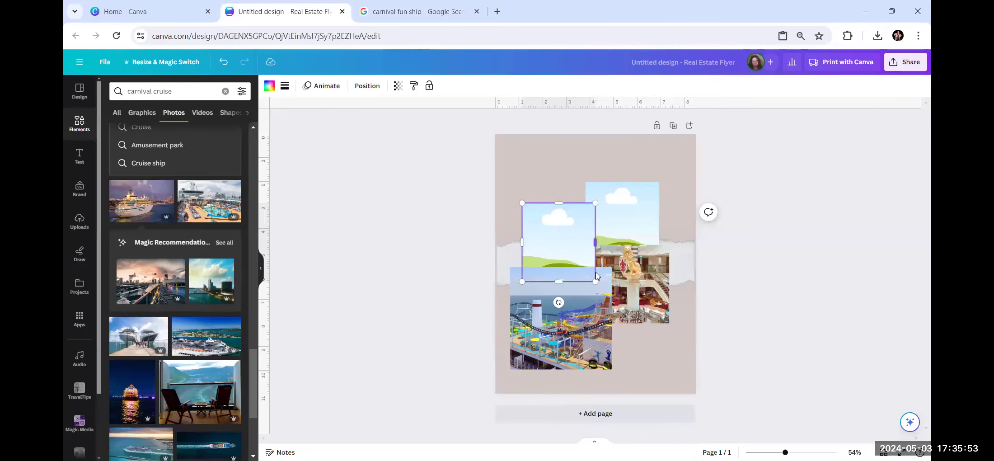
left_click_drag(598, 282, 571, 235)
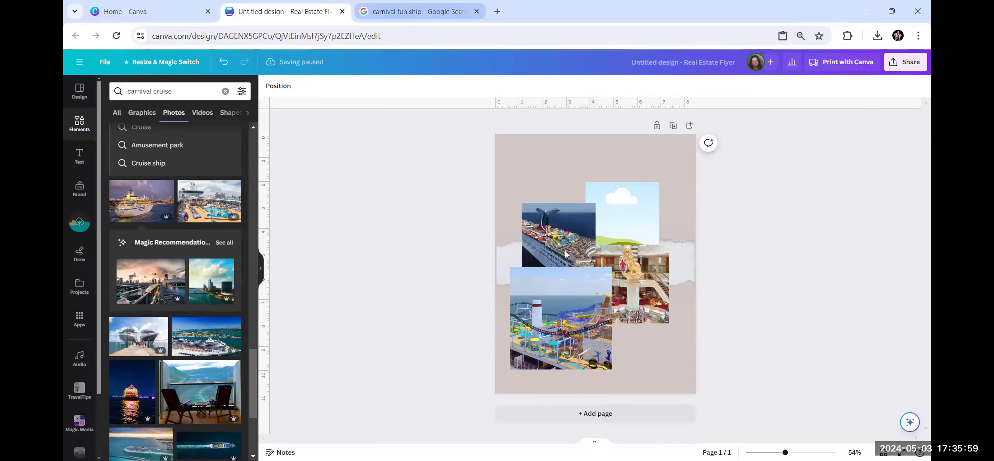
left_click(393, 11)
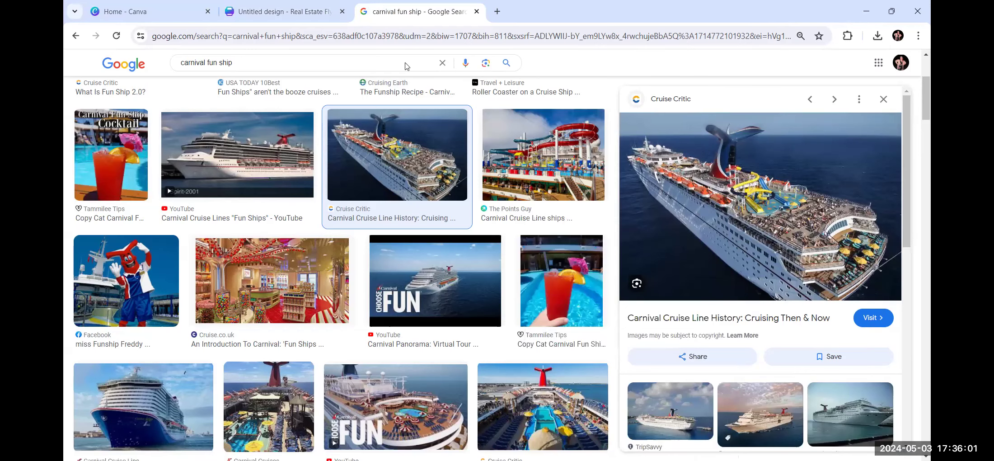
Copy the orange water-slide Carnival ship photo from USA Today and return to Canva.
scroll(415, 180, "down", 5)
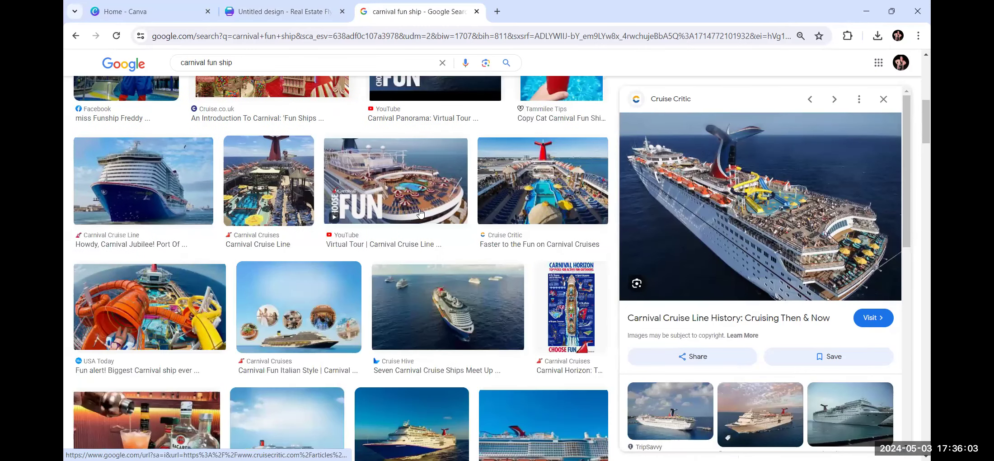
scroll(420, 212, "down", 3)
left_click(127, 195)
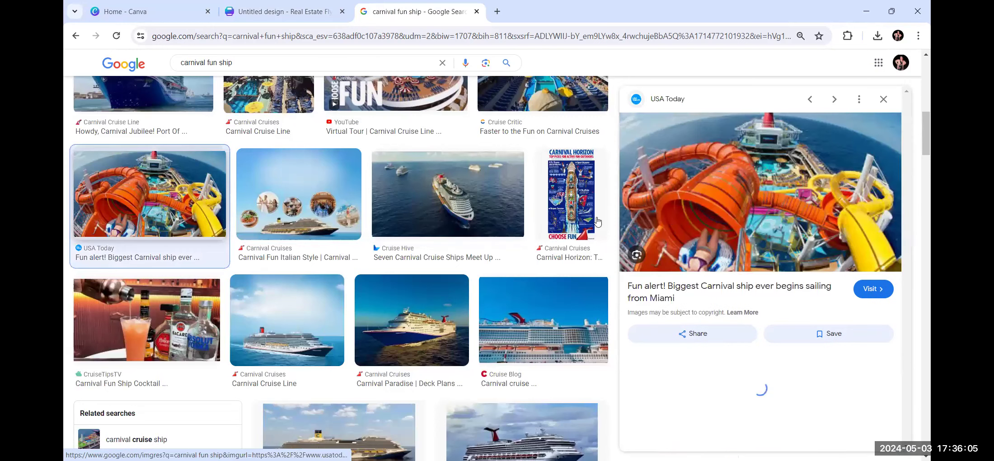
right_click(766, 200)
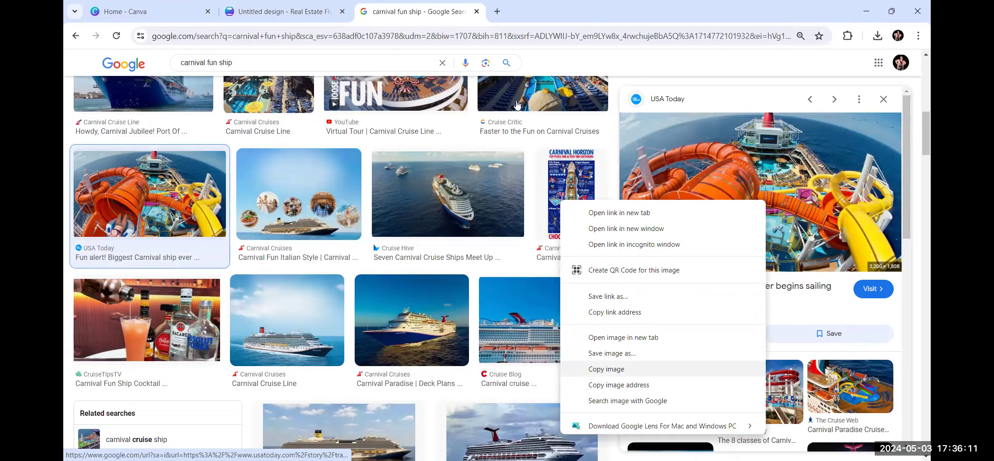
left_click(632, 371)
left_click(280, 11)
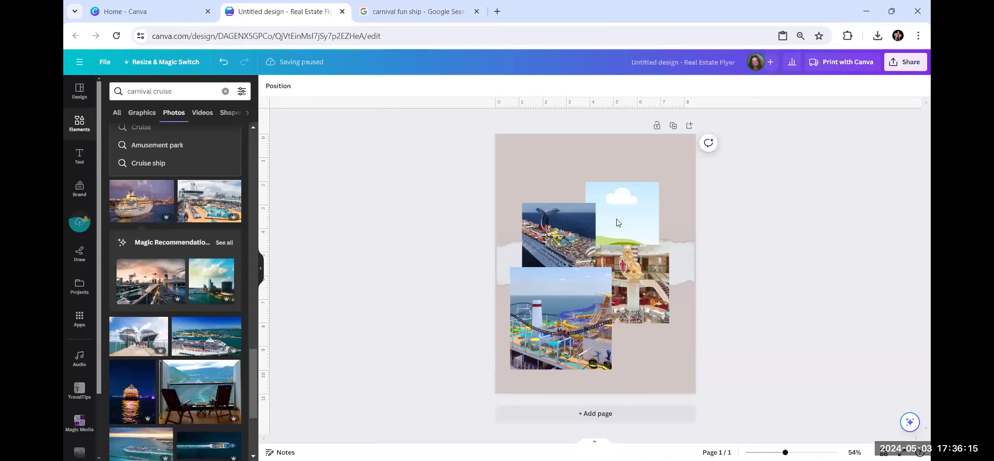
Paste the water-slide photo over the lion interior photo, enlarge it, and nudge the roller-coaster left.
right_click(644, 275)
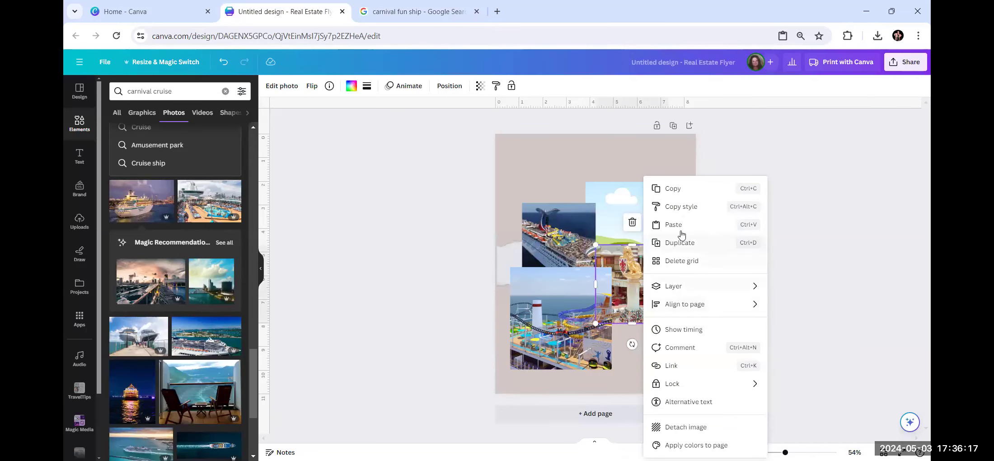
left_click(682, 225)
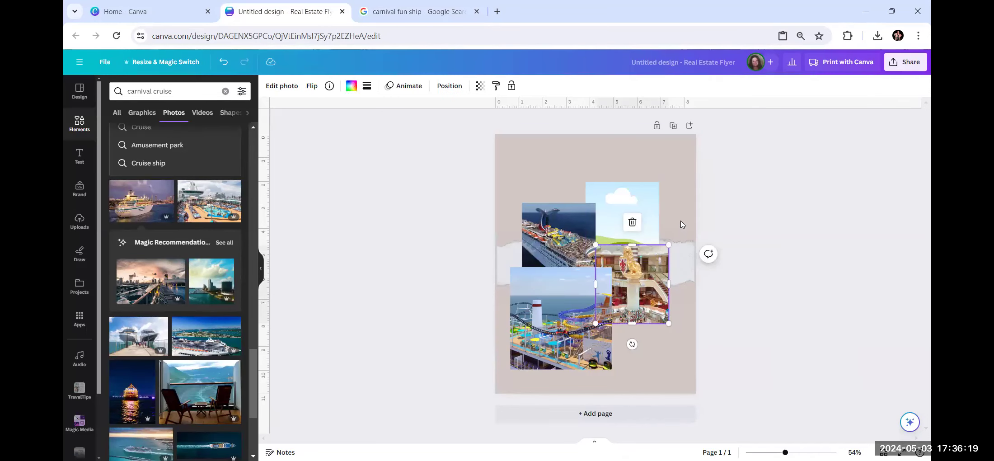
mouse_move(653, 279)
left_mouse_down()
mouse_move(698, 307)
mouse_move(646, 290)
left_mouse_up()
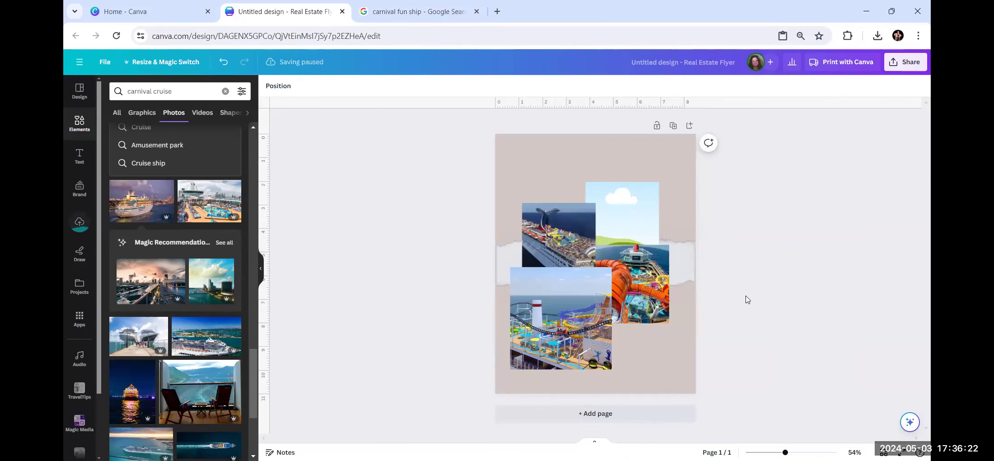
left_click(653, 301)
left_click_drag(671, 327, 693, 337)
left_click_drag(559, 305, 551, 306)
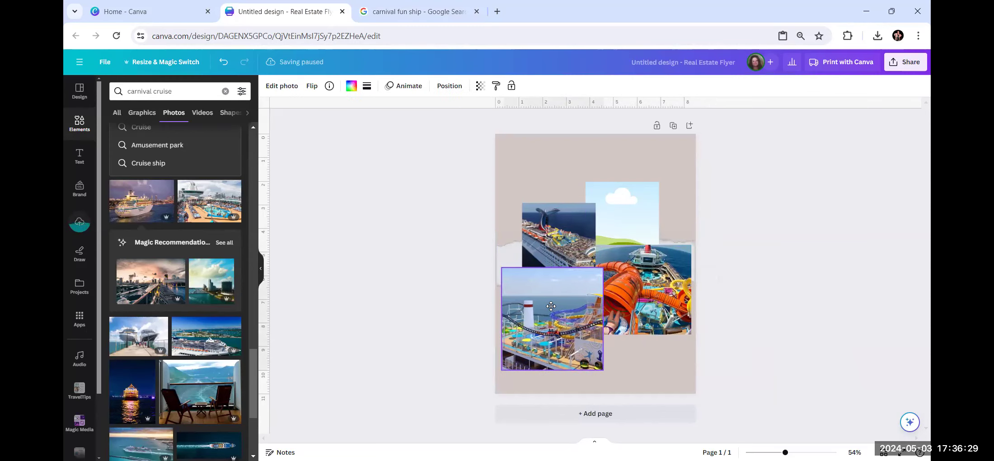
Enlarge the aerial ship photo up and left and the sky photo up and right.
left_click(536, 209)
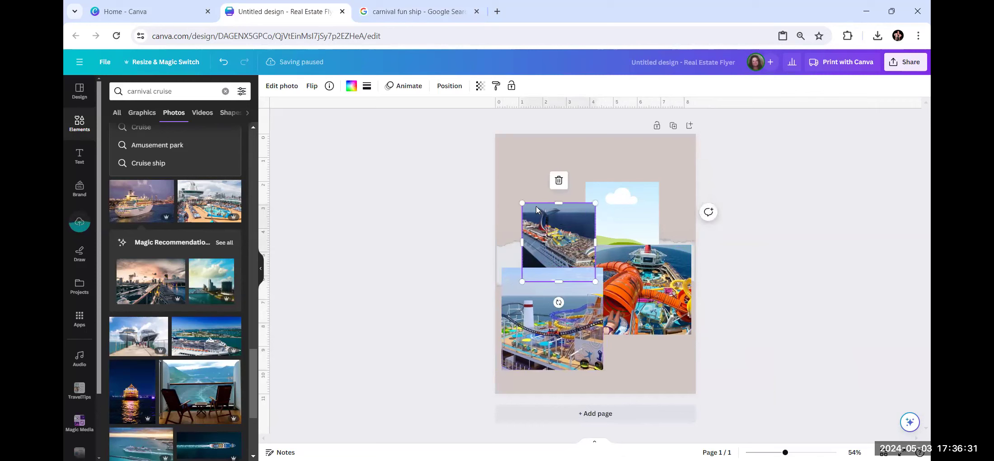
left_click_drag(522, 203, 515, 172)
left_click_drag(510, 222, 500, 222)
left_click(619, 207)
left_click_drag(658, 182, 685, 166)
left_click_drag(685, 212, 690, 213)
left_click(765, 261)
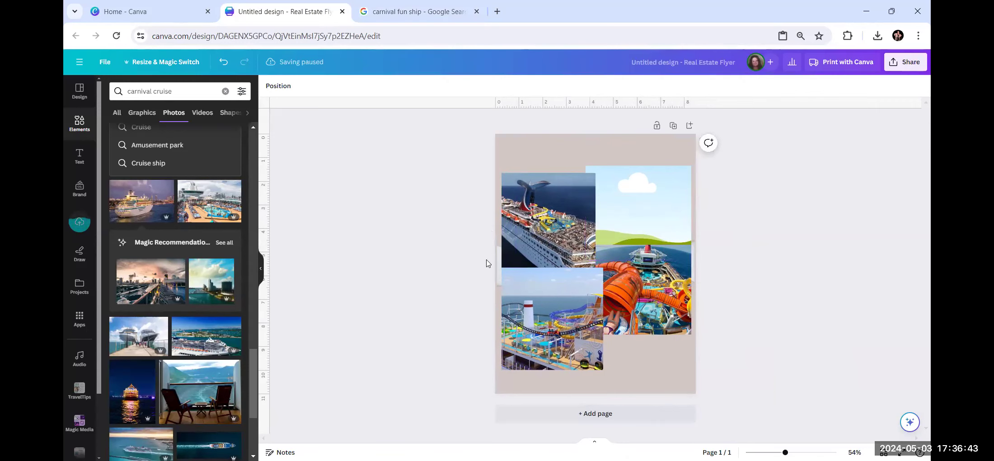
Copy the Cruise Critic night-deck ship photo from Google Images and return to the Canva flyer.
left_click(425, 11)
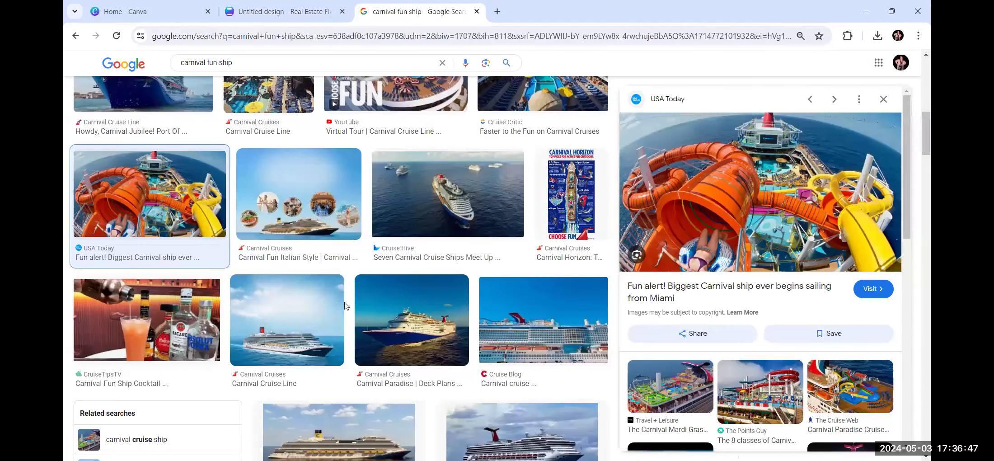
scroll(345, 305, "down", 5)
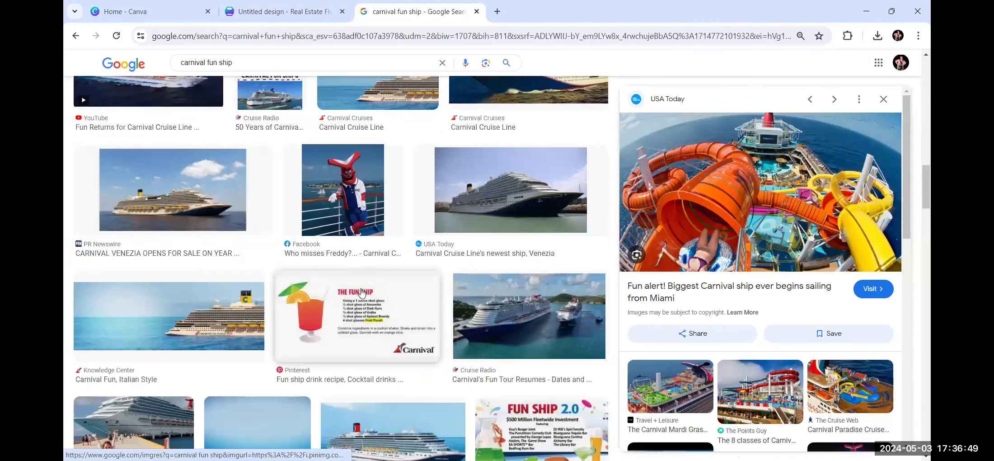
scroll(715, 378, "down", 5)
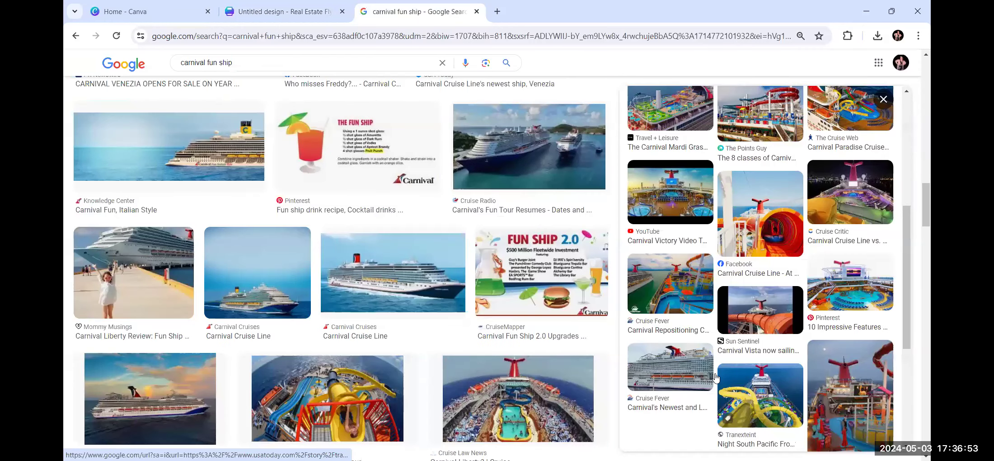
scroll(715, 377, "down", 3)
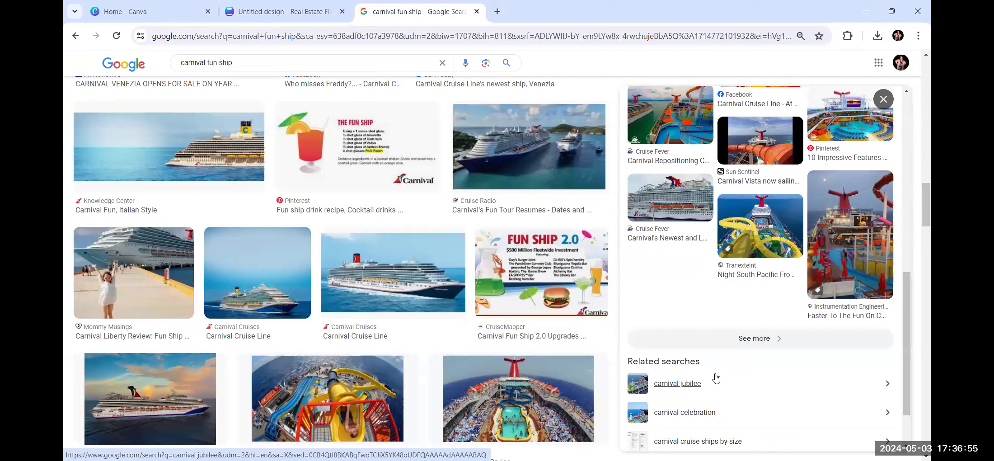
scroll(715, 377, "up", 2)
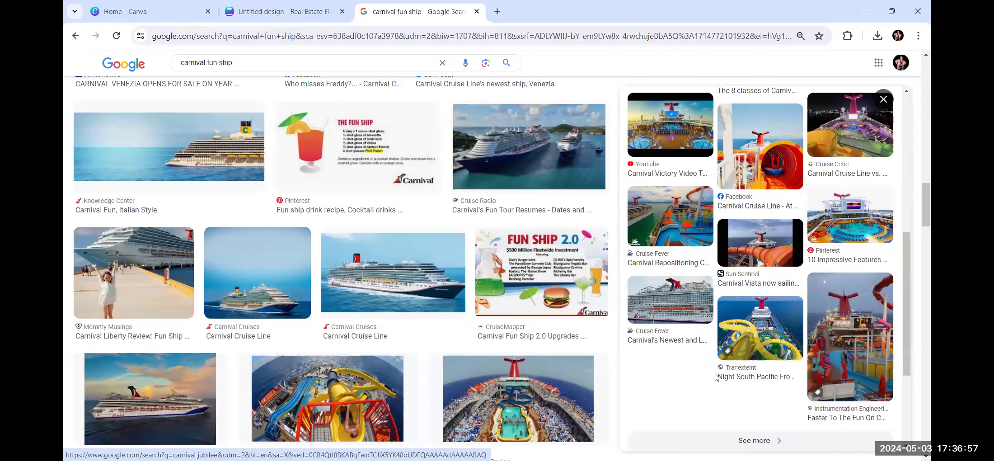
scroll(715, 378, "up", 2)
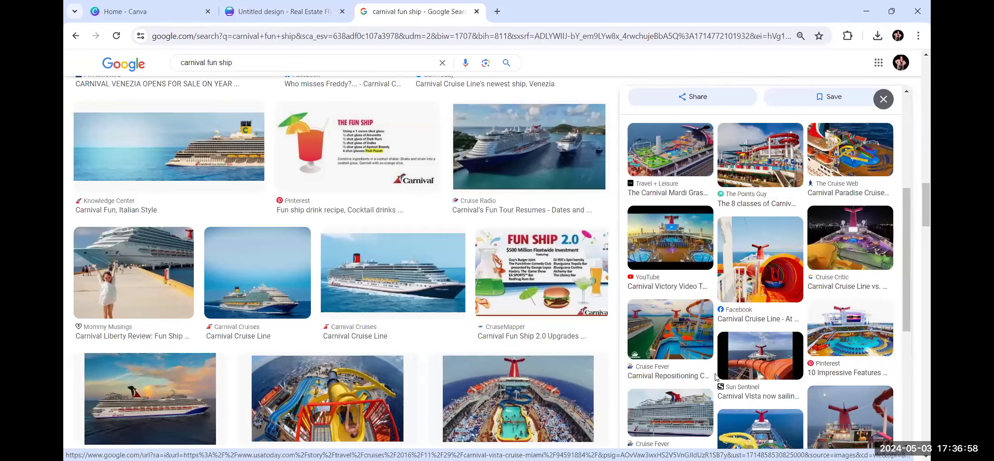
left_click(851, 234)
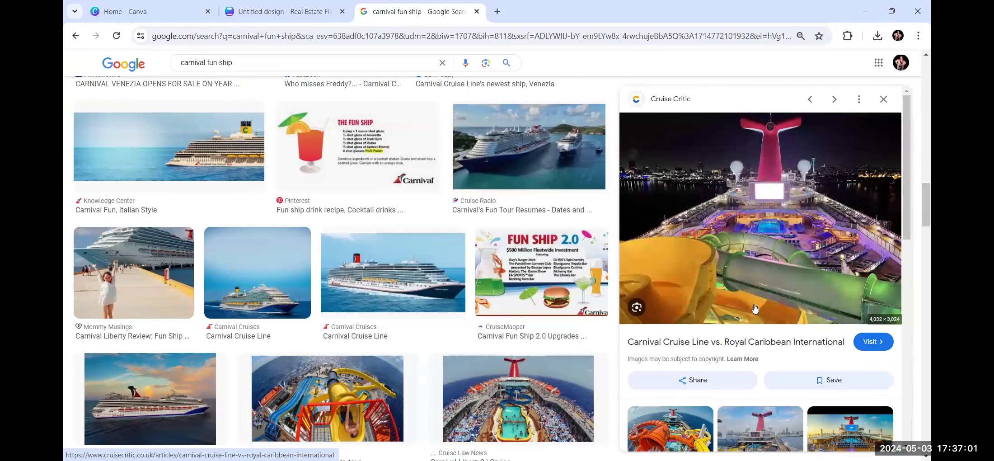
right_click(745, 246)
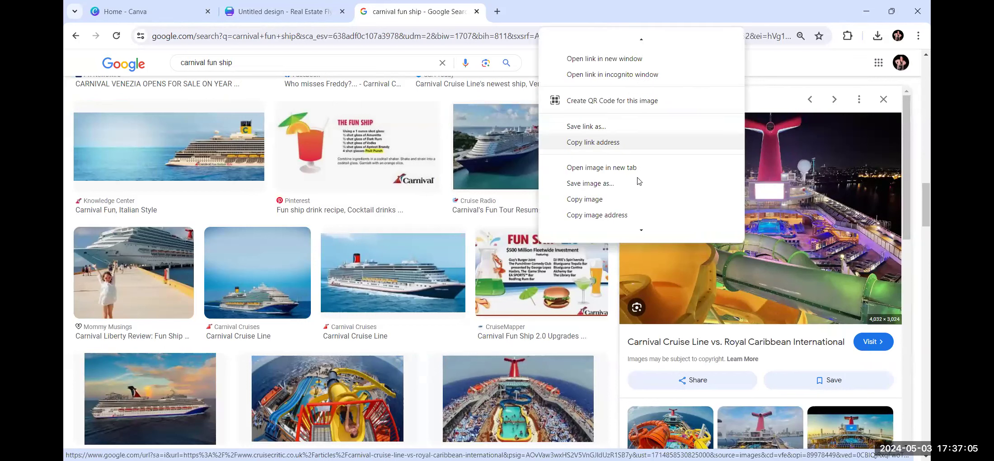
left_click(605, 201)
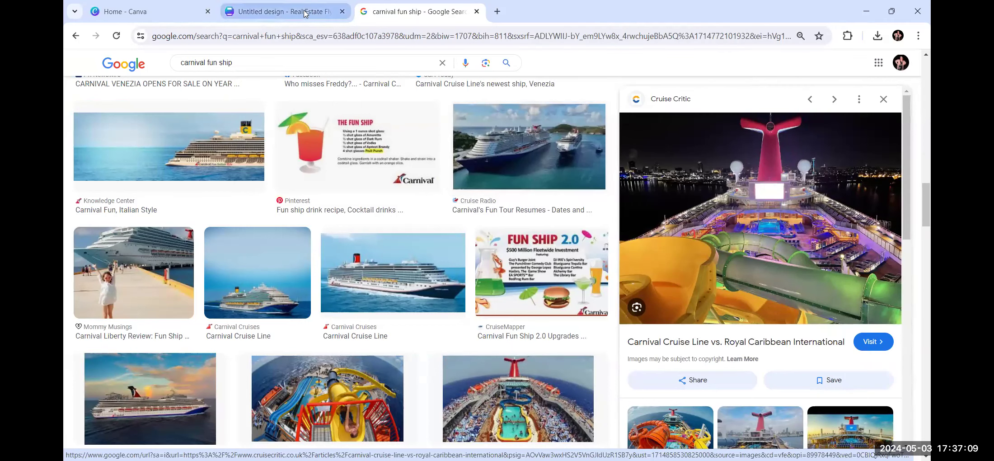
left_click(304, 14)
right_click(645, 217)
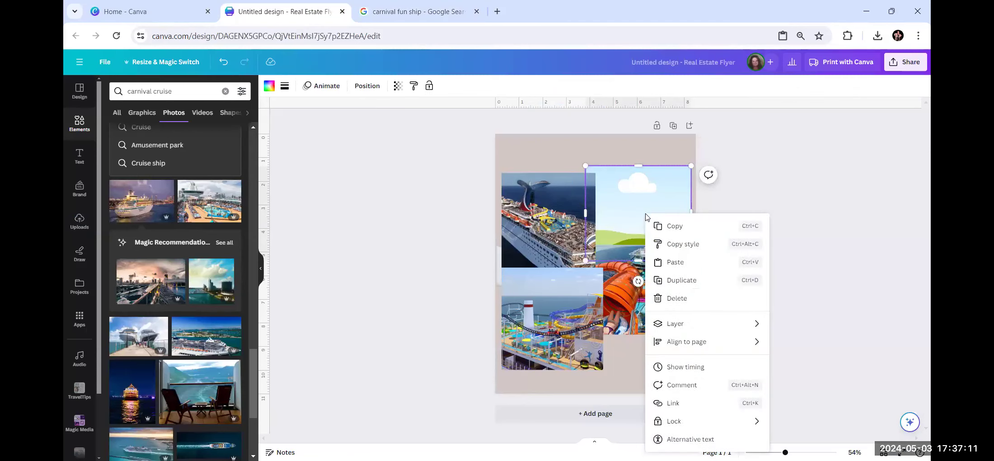
Paste the night-deck photo into the top-right collage frame, replacing the sky picture.
left_click(670, 262)
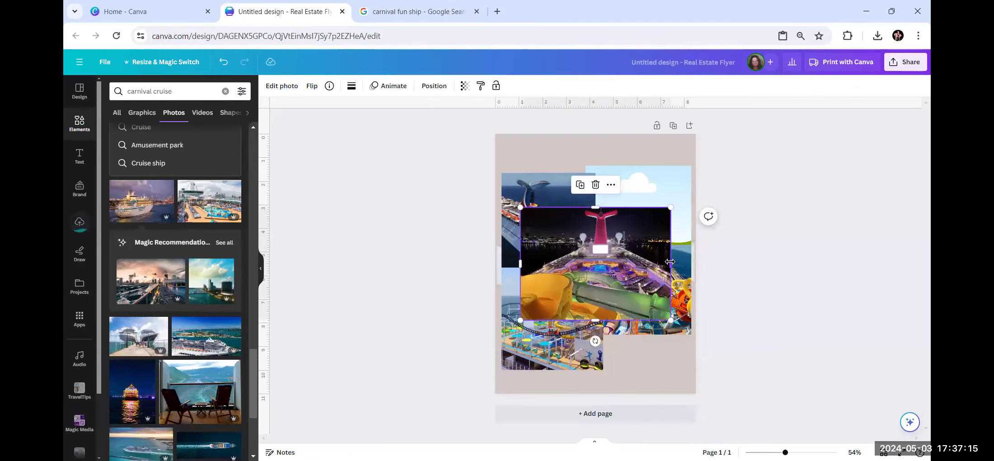
left_click_drag(633, 246, 640, 199)
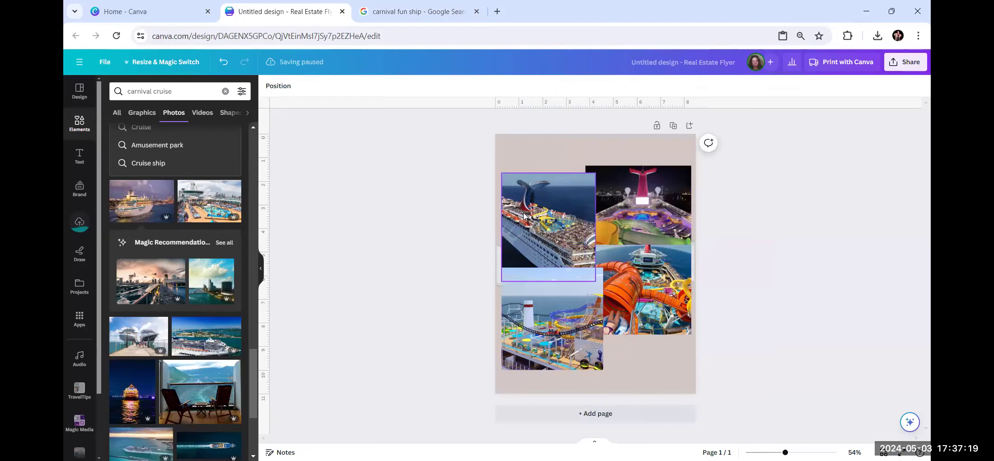
left_click(549, 244)
left_click(541, 238)
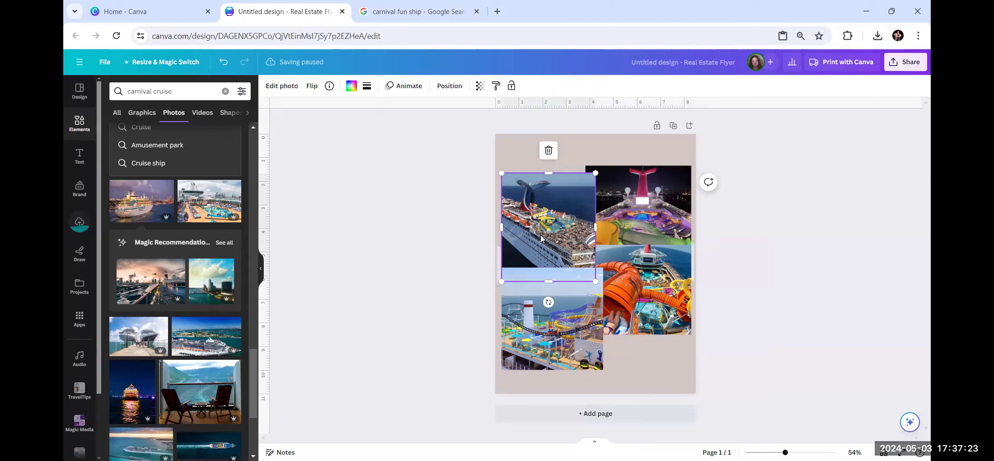
left_click(637, 373)
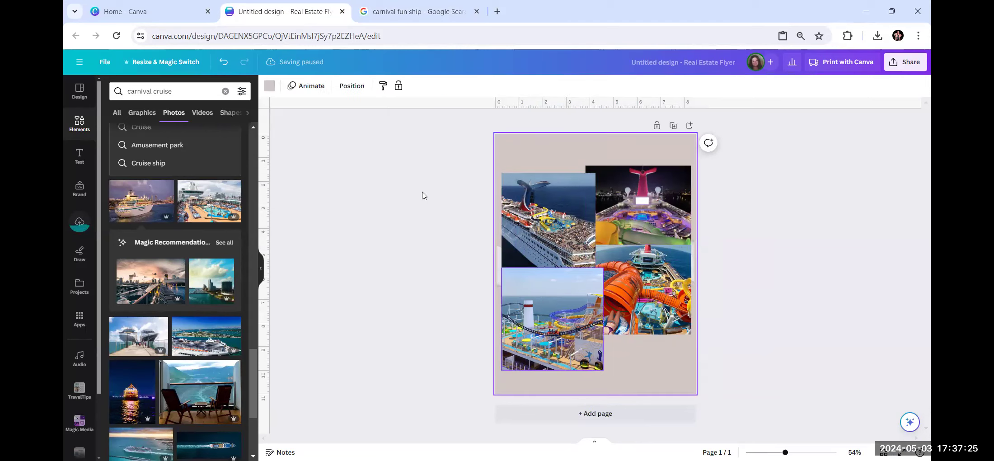
Set the flyer's page background to red from the default colours, after trying orange.
left_click(269, 86)
scroll(156, 261, "down", 5)
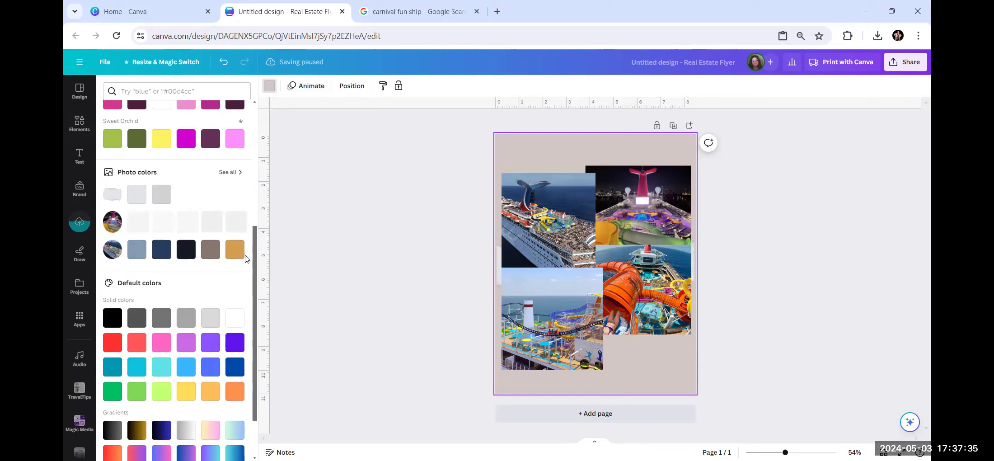
left_click(234, 396)
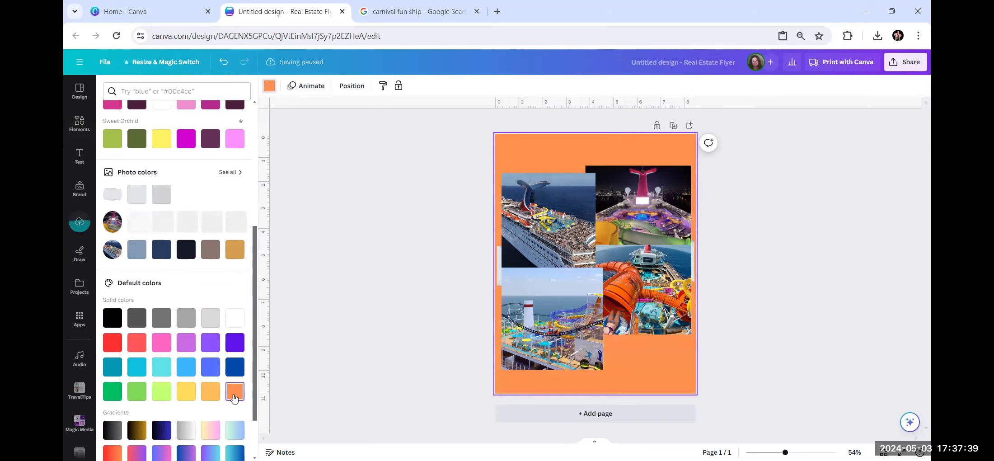
left_click(119, 344)
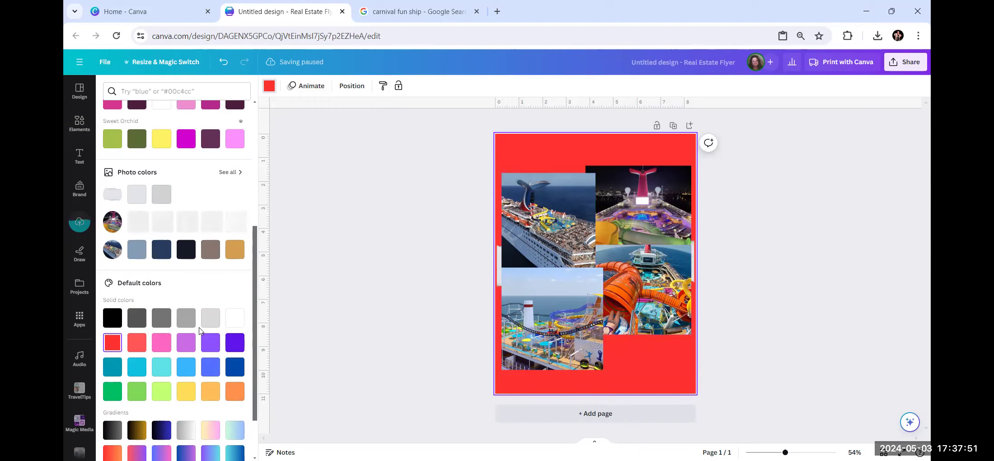
scroll(199, 330, "up", 2)
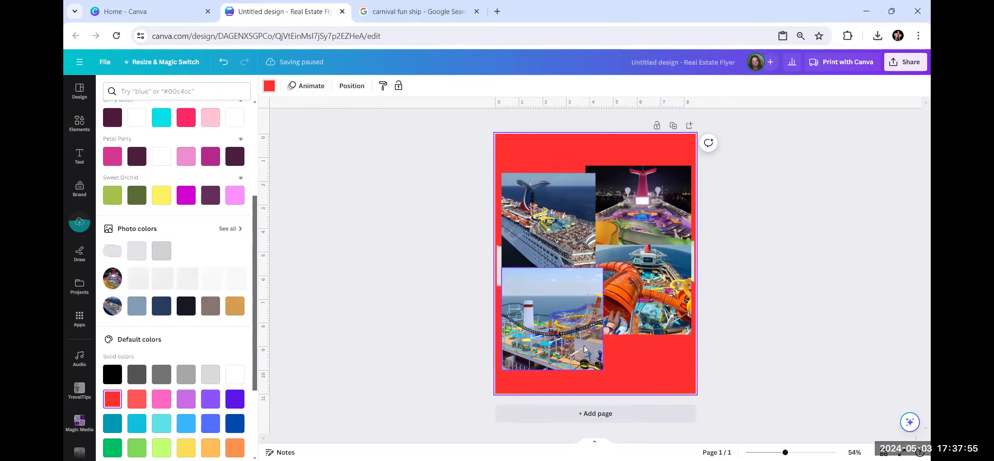
scroll(168, 270, "down", 3)
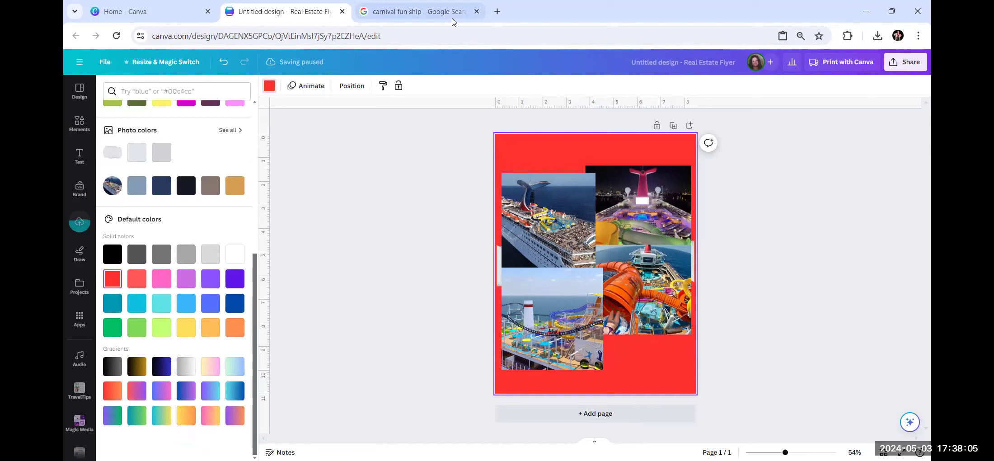
Search Google Images for 'carnival logo' and copy the shop.carnival.com Carnival logo.
left_click(433, 11)
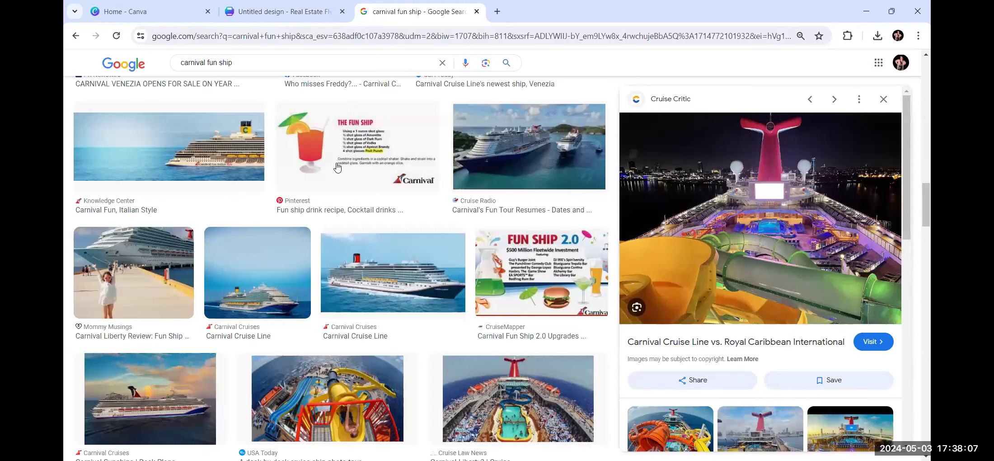
scroll(337, 168, "up", 1)
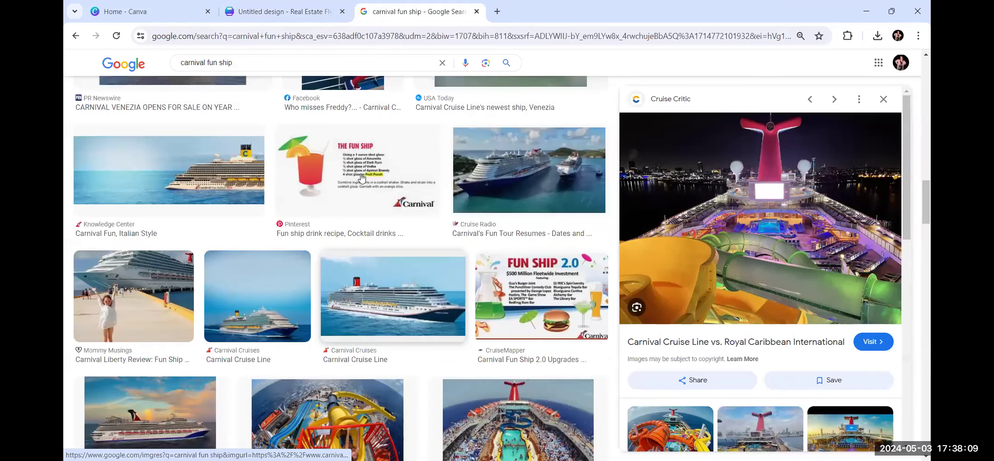
left_click_drag(235, 62, 212, 59)
type("log")
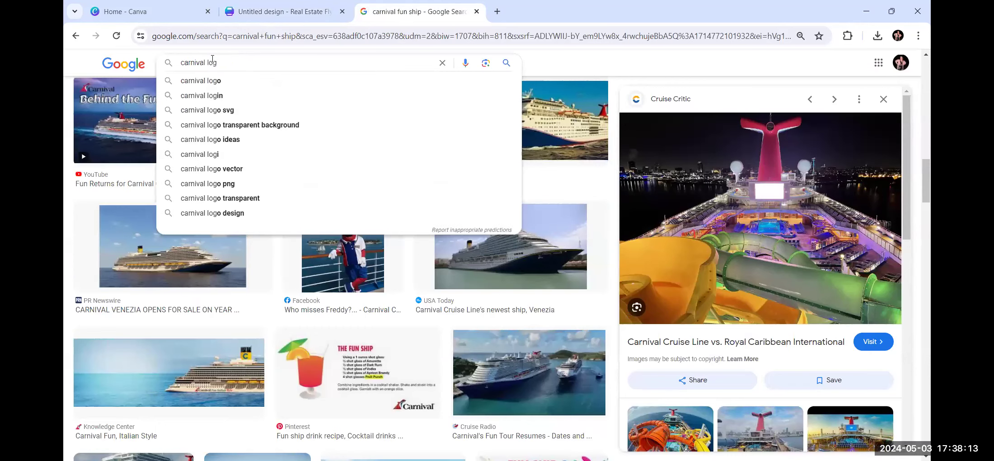
type("o")
key("Return")
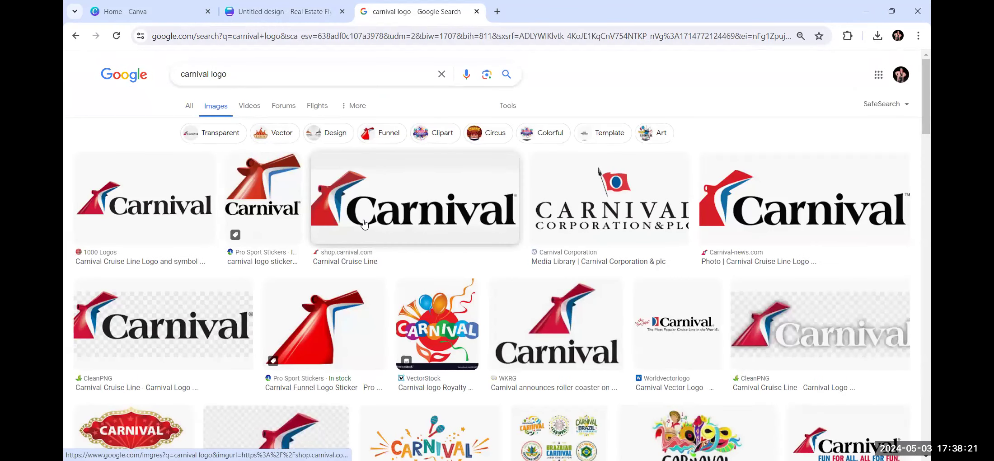
left_click(396, 204)
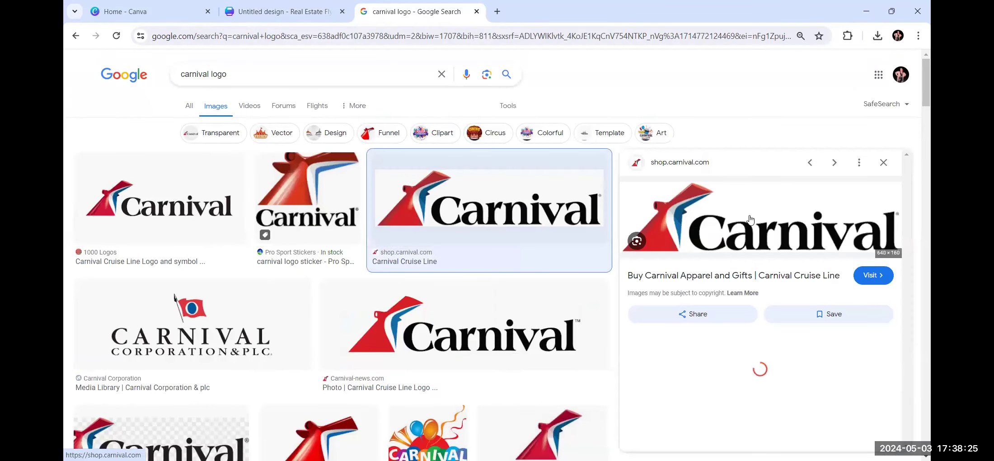
right_click(749, 219)
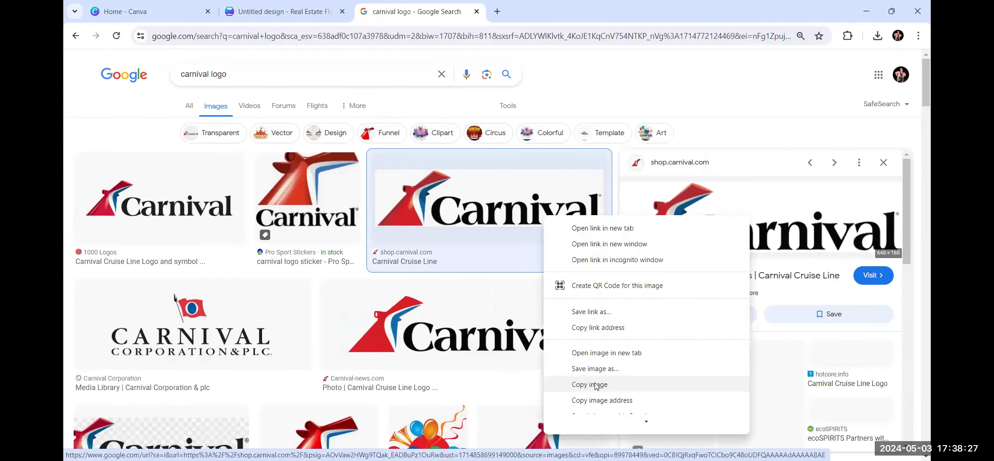
left_click(338, 19)
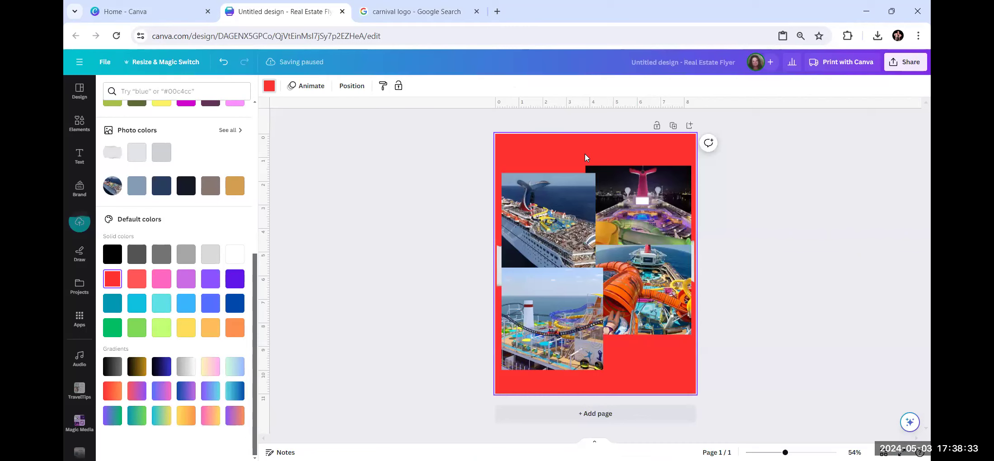
Paste the Carnival logo and drag it to the top centre of the flyer.
right_click(584, 154)
left_click(611, 203)
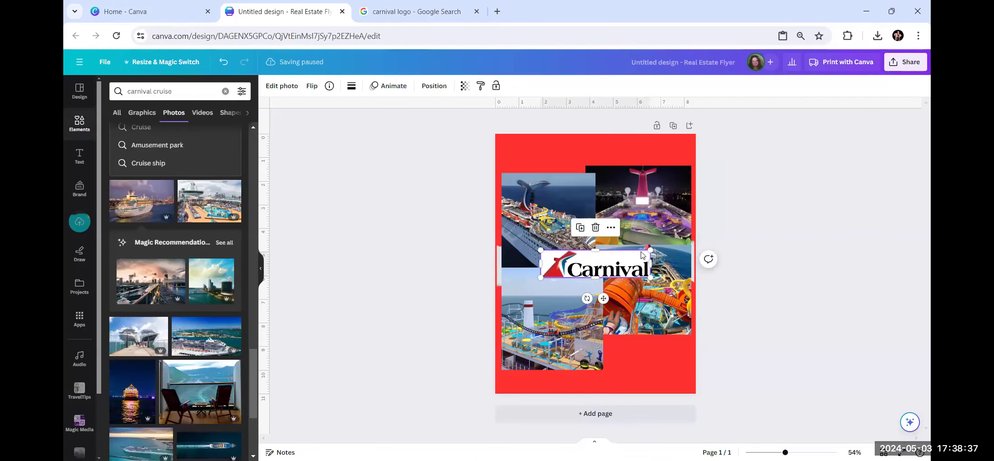
left_click(767, 235)
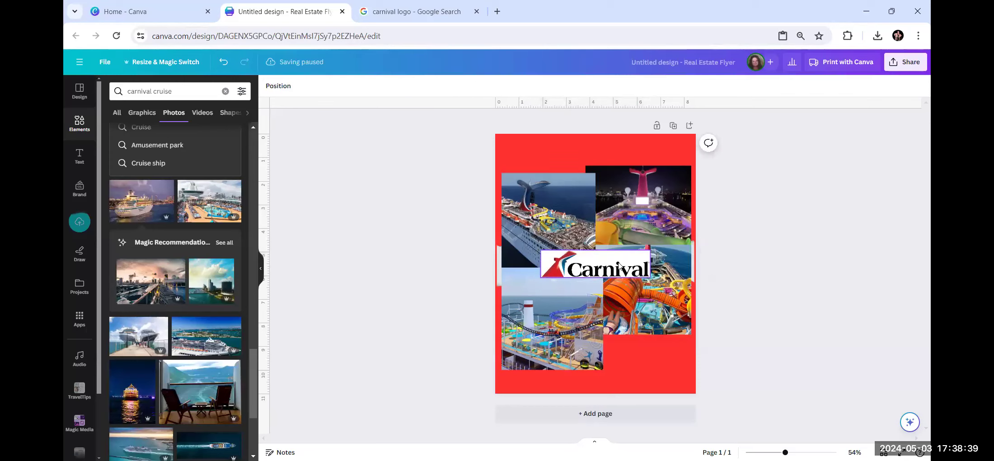
left_click_drag(608, 273, 598, 159)
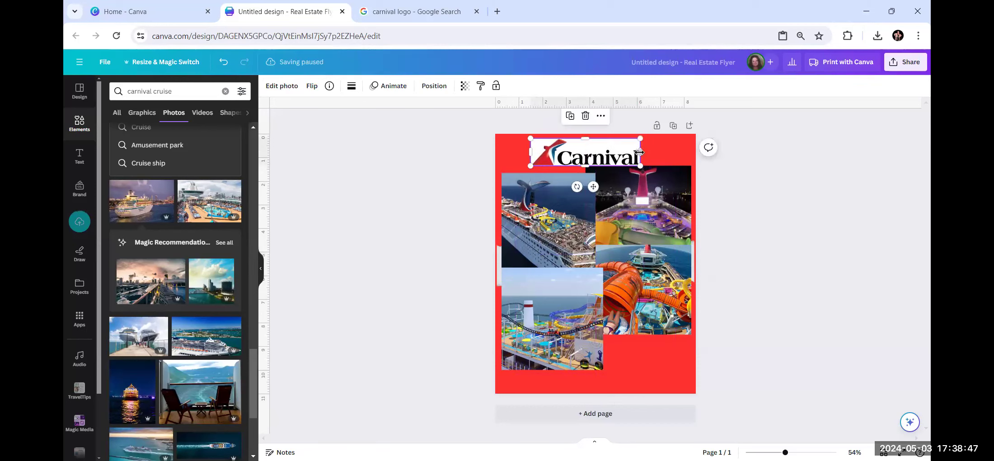
Delete the stray element sitting behind the photo collage.
left_click(783, 165)
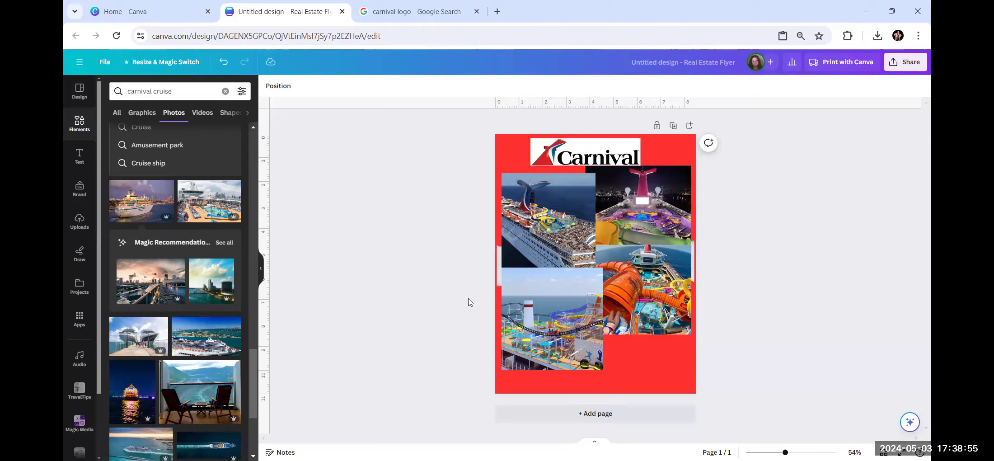
left_click(499, 262)
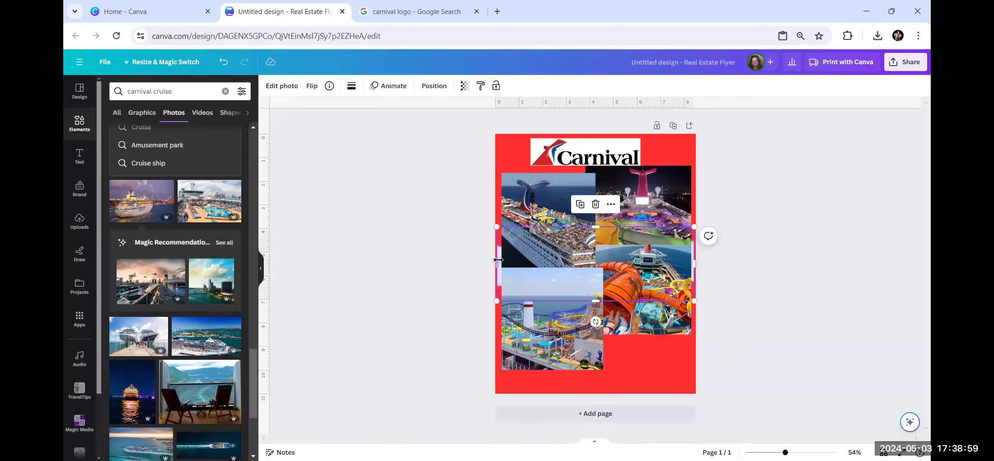
left_click(595, 204)
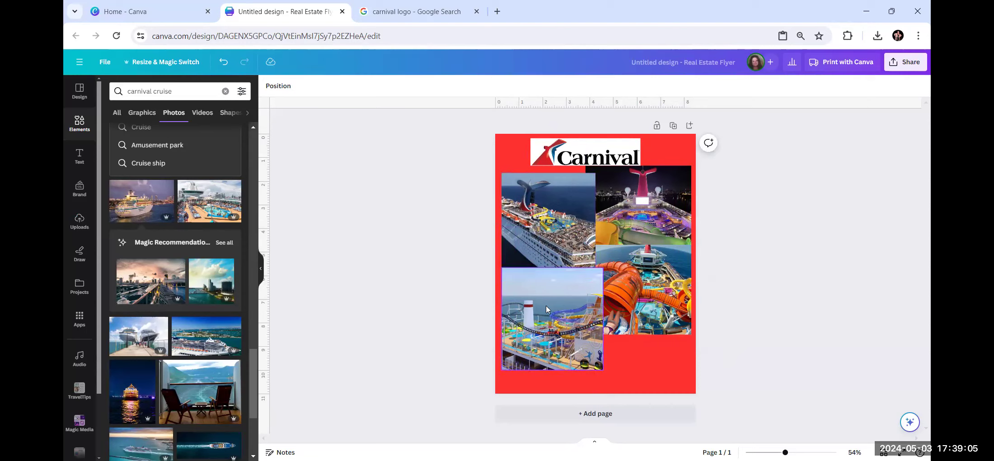
Add a body text box below the collage reading 'Call me today for a free quote'.
left_click(79, 156)
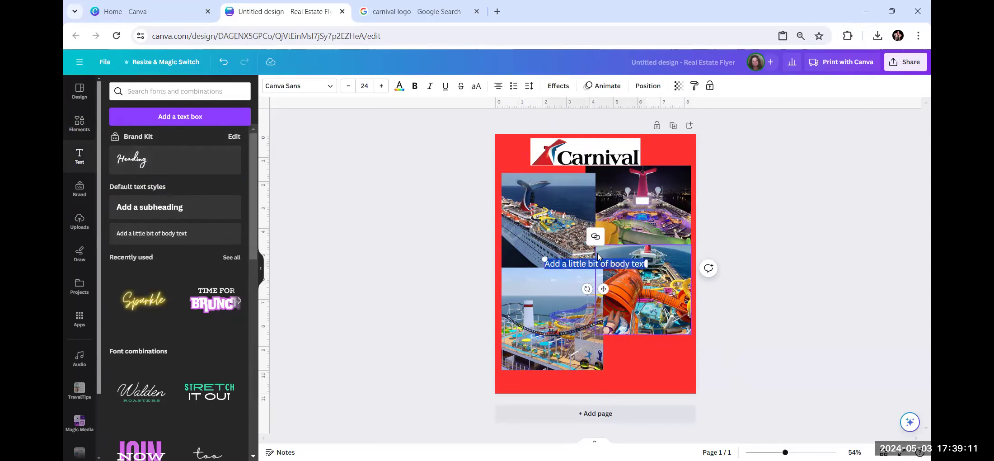
left_click(860, 255)
left_click_drag(611, 267, 660, 352)
type("Call me")
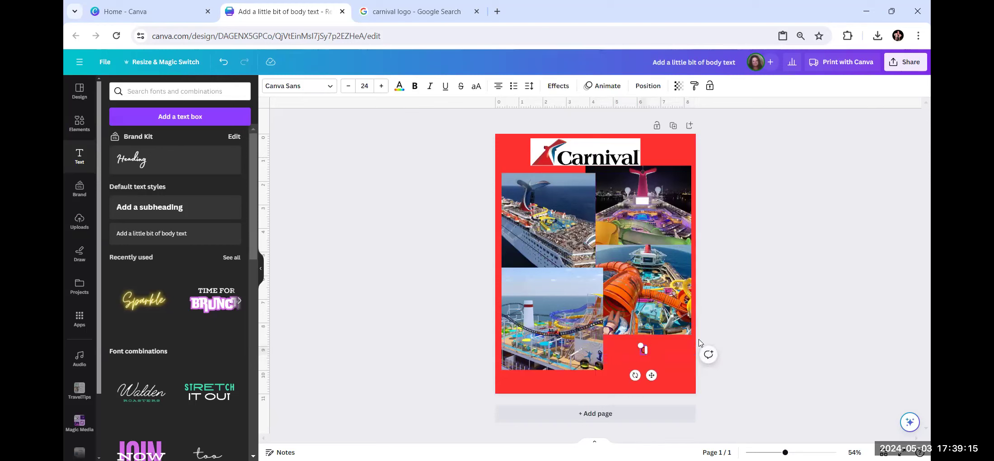
type(" today")
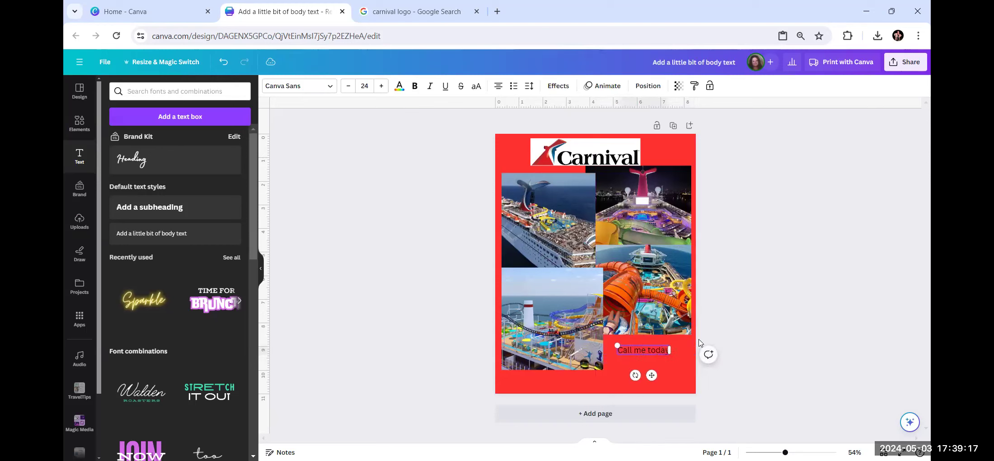
type(" for a")
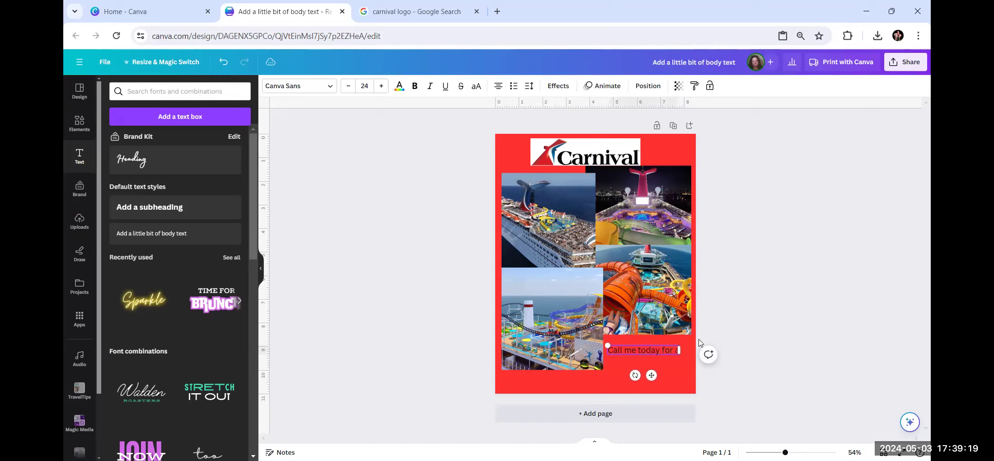
type(" free quote")
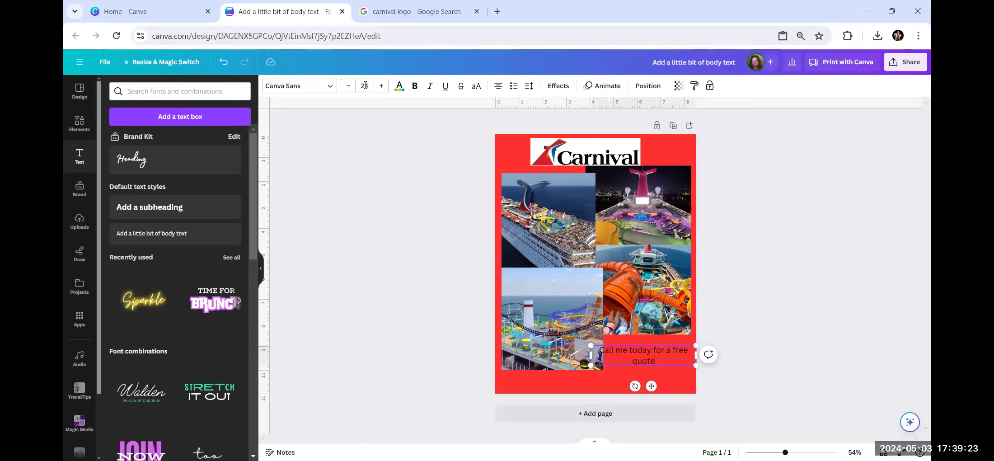
Set the message font to Poppins and break it onto two lines before 'for'.
left_click(332, 86)
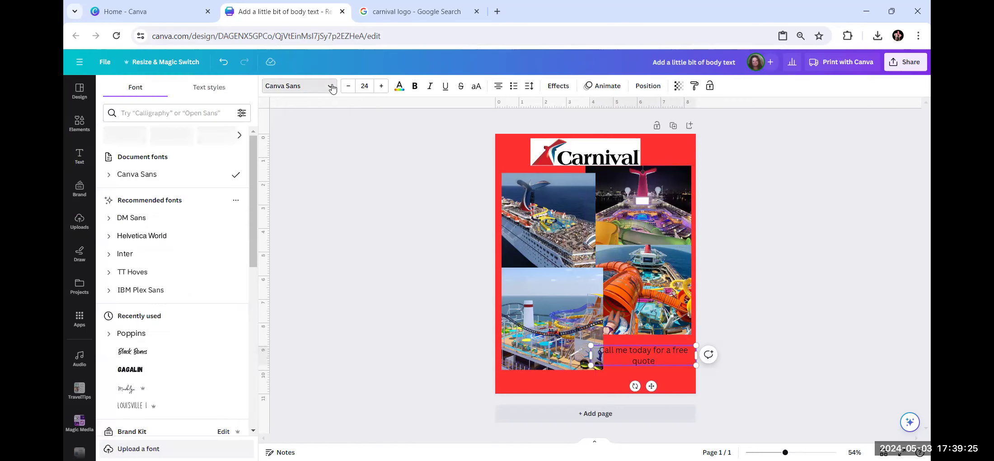
scroll(161, 244, "down", 3)
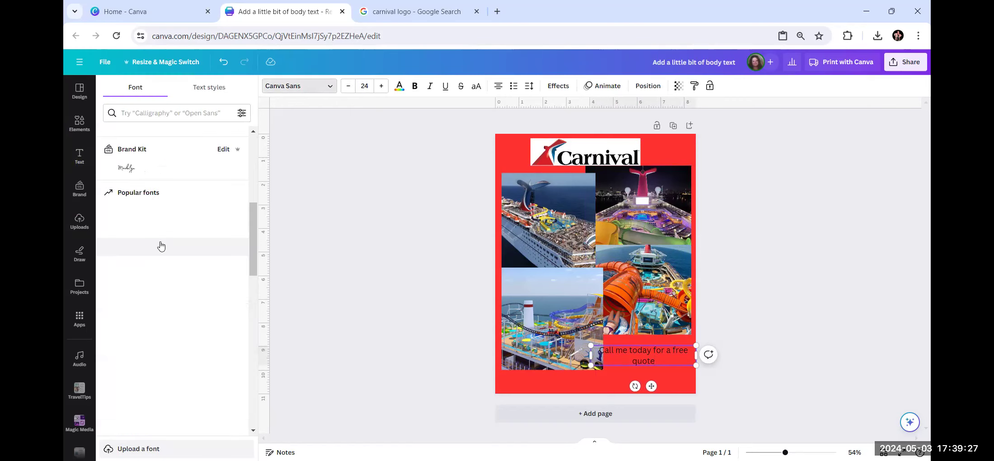
scroll(160, 245, "up", 2)
left_click(155, 301)
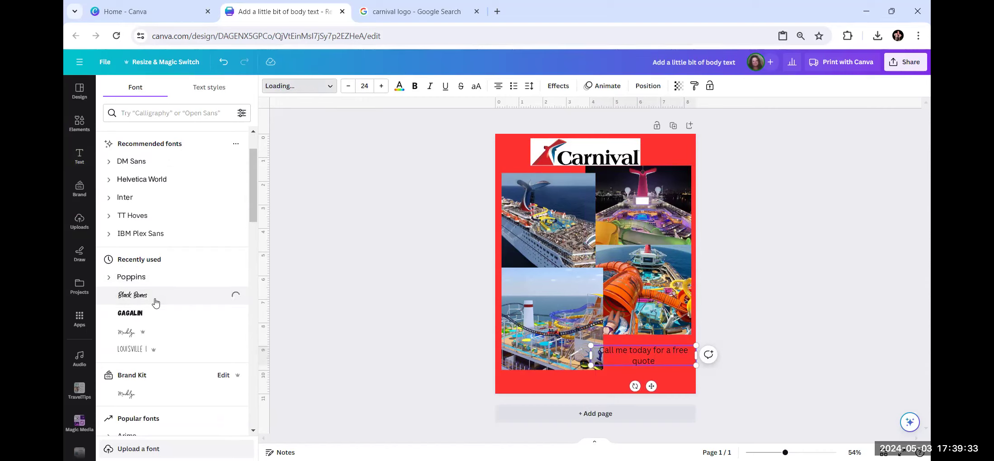
left_click(165, 275)
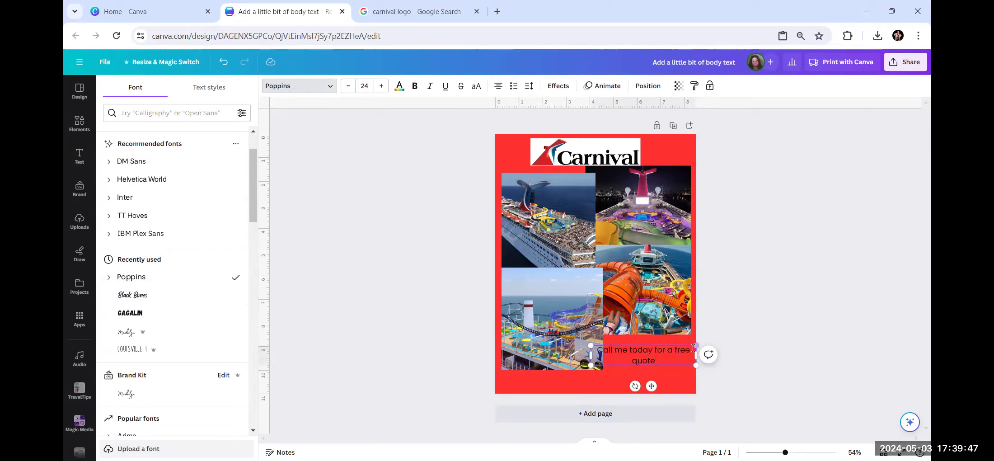
left_click(655, 349)
key("Return")
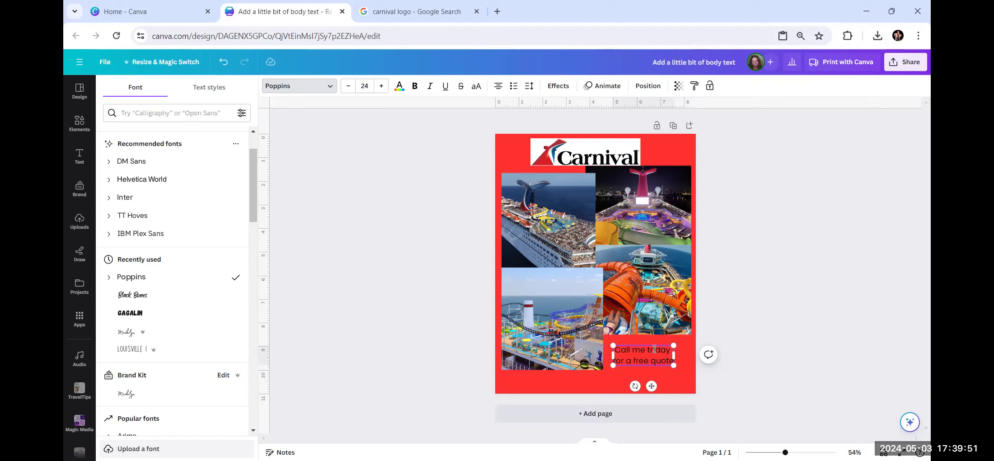
left_click(839, 295)
left_click(698, 385)
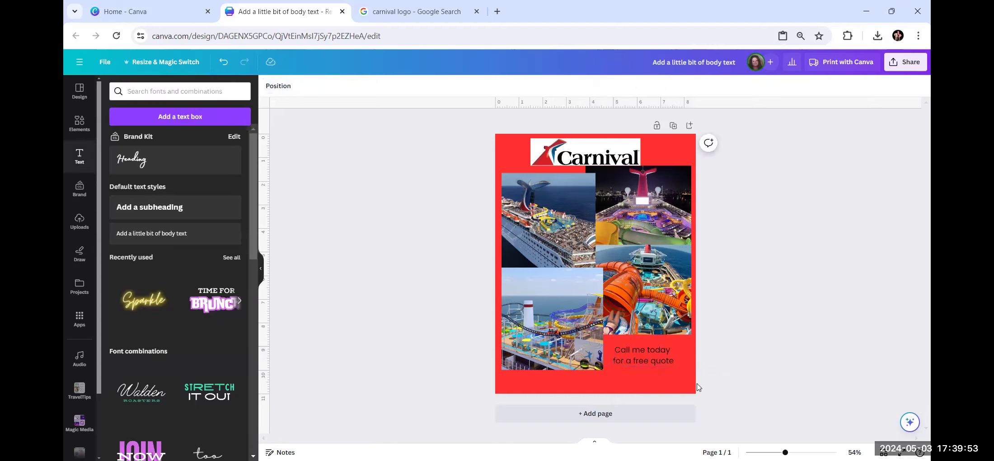
left_click(651, 355)
left_click(786, 329)
left_click(142, 233)
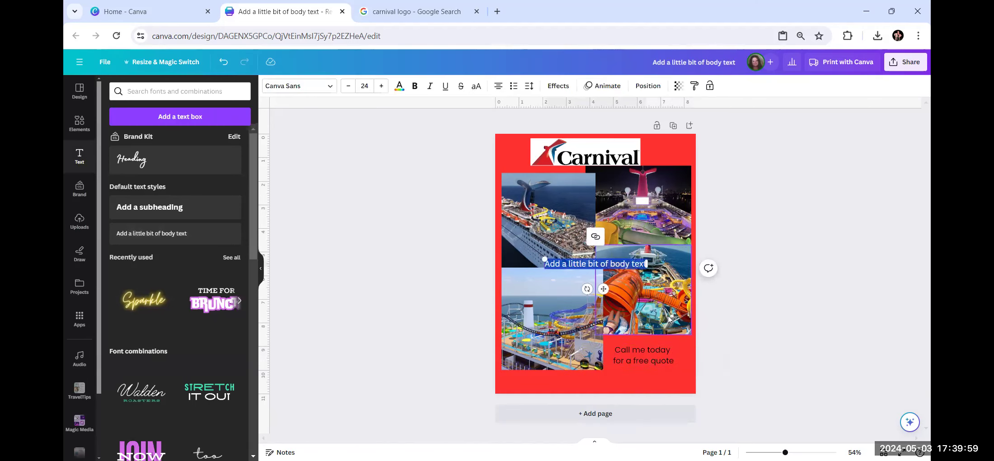
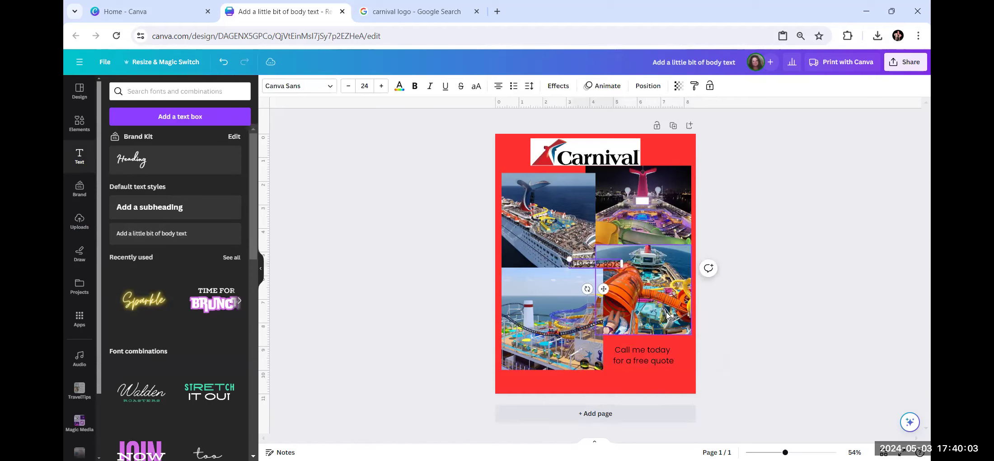
left_click_drag(603, 289, 644, 378)
left_click(775, 338)
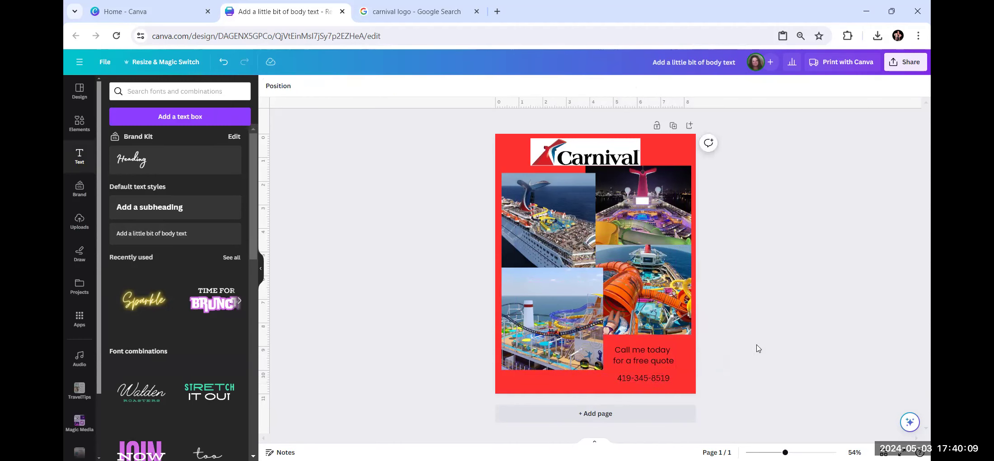
left_click(645, 378)
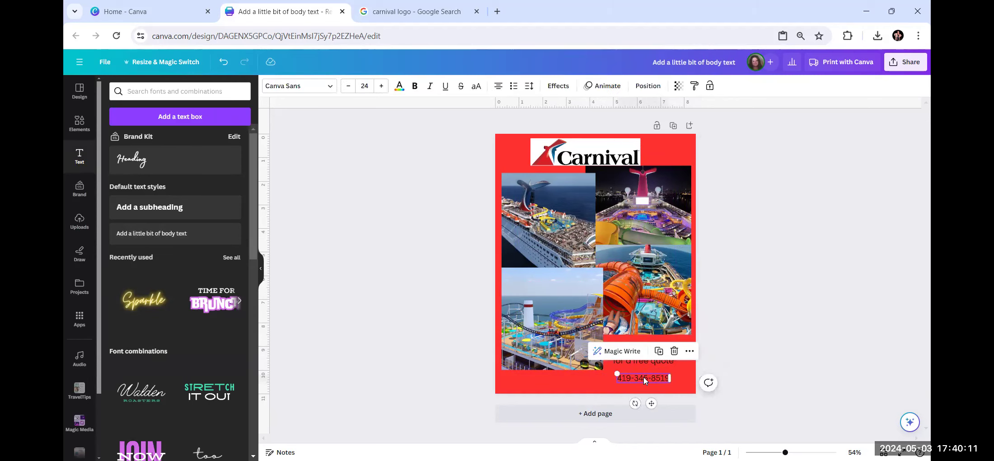
left_click(783, 289)
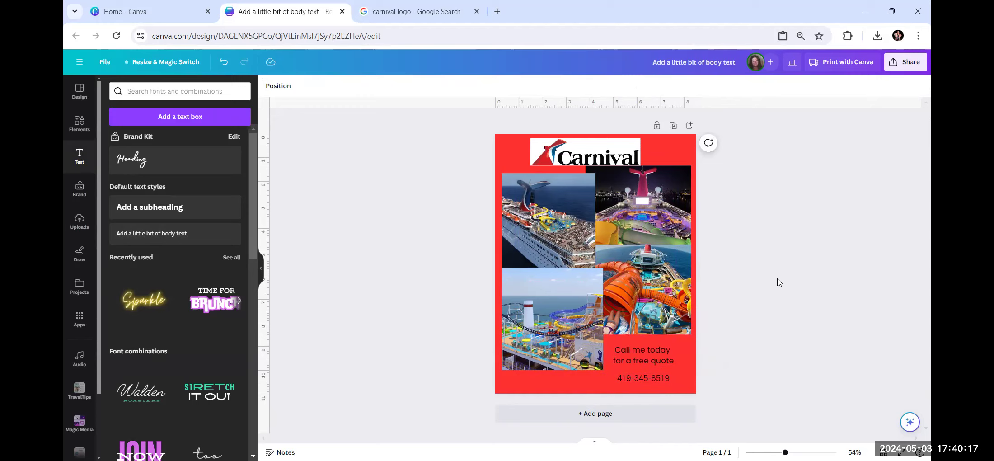
Add an exclamation mark after 'quote' in the free-quote message.
left_click(647, 365)
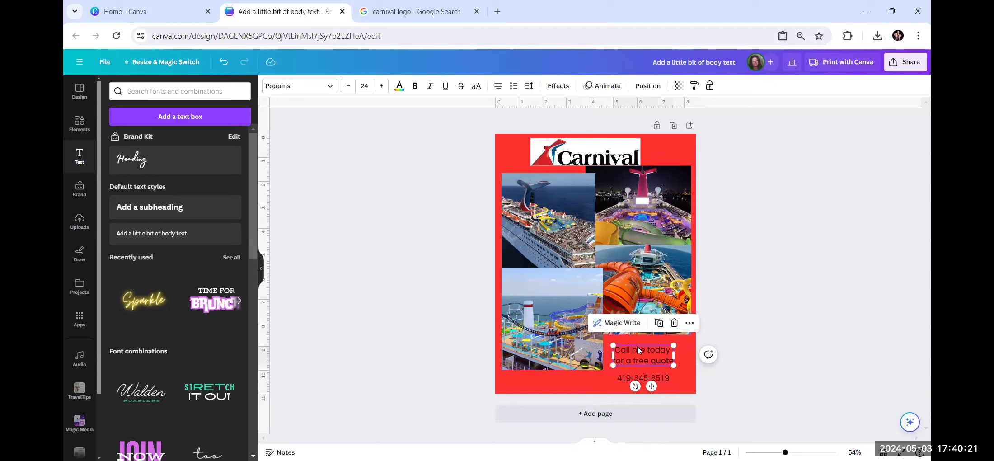
left_click(778, 321)
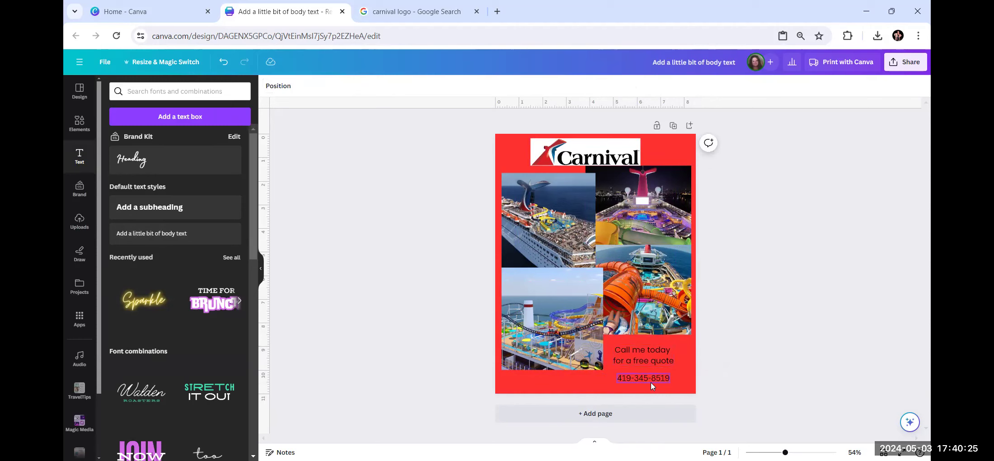
left_click(646, 358)
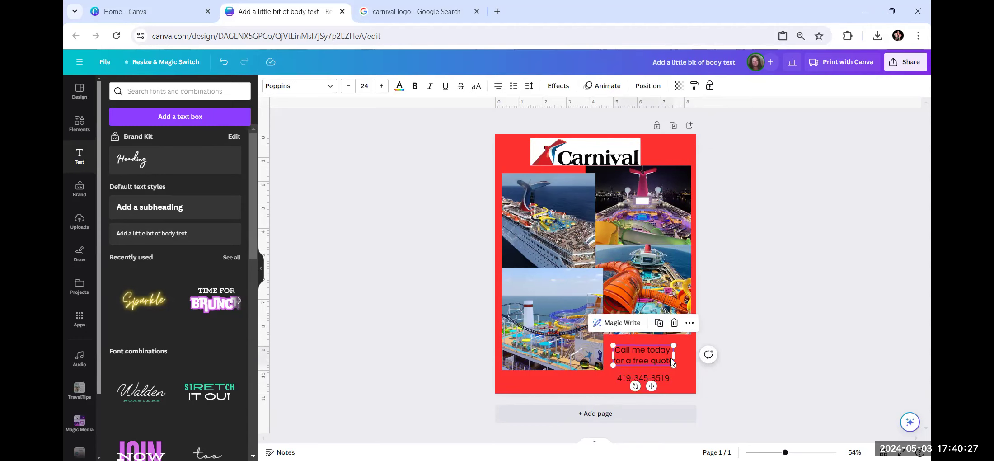
left_click(672, 359)
type("!")
left_click(760, 349)
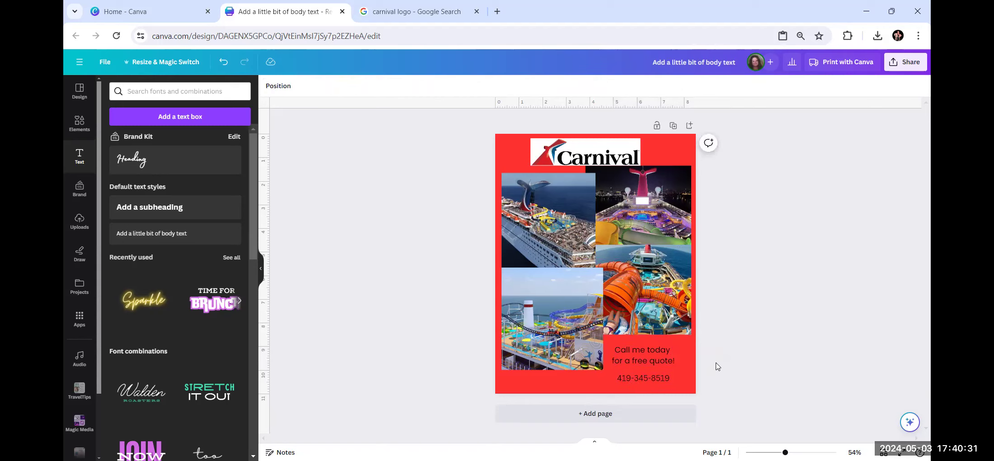
Make the phone number bold and set its font to Poppins.
left_click(645, 382)
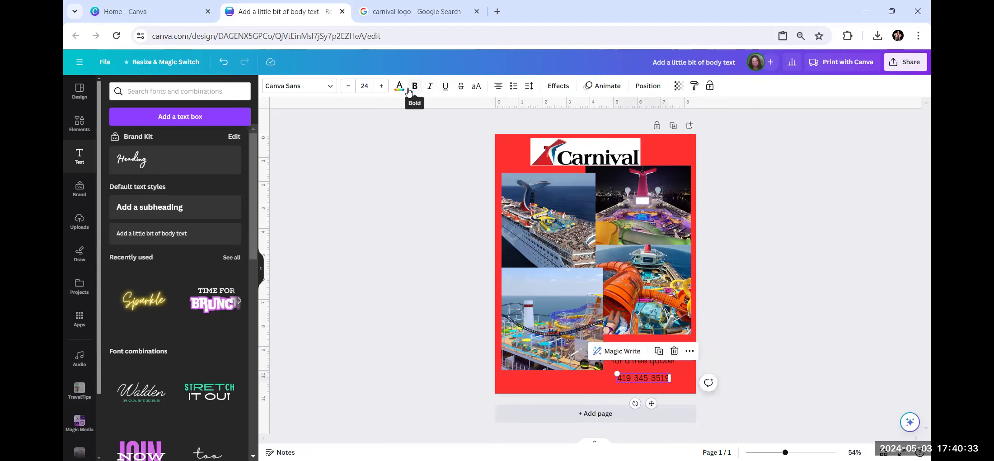
left_click(414, 87)
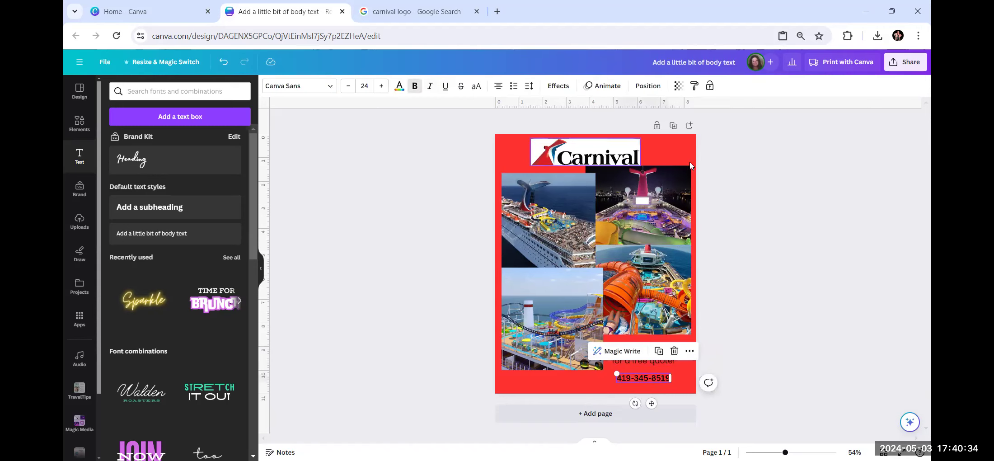
left_click(318, 88)
left_click(161, 138)
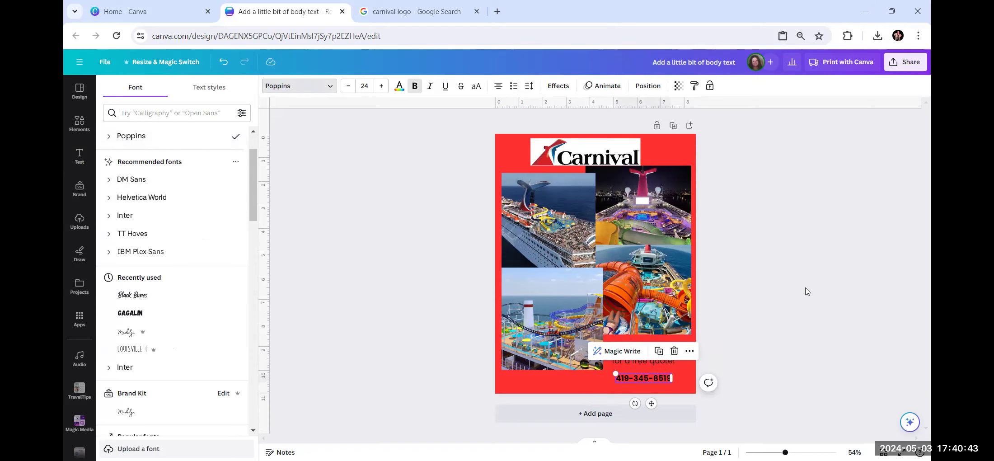
left_click(807, 291)
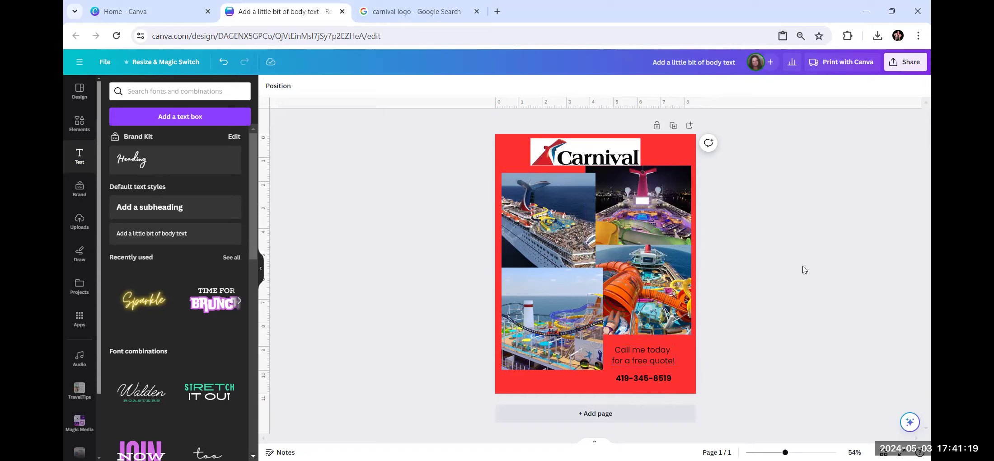
Add the Licensed & Insured graphic from recently used elements to the flyer.
left_click(79, 123)
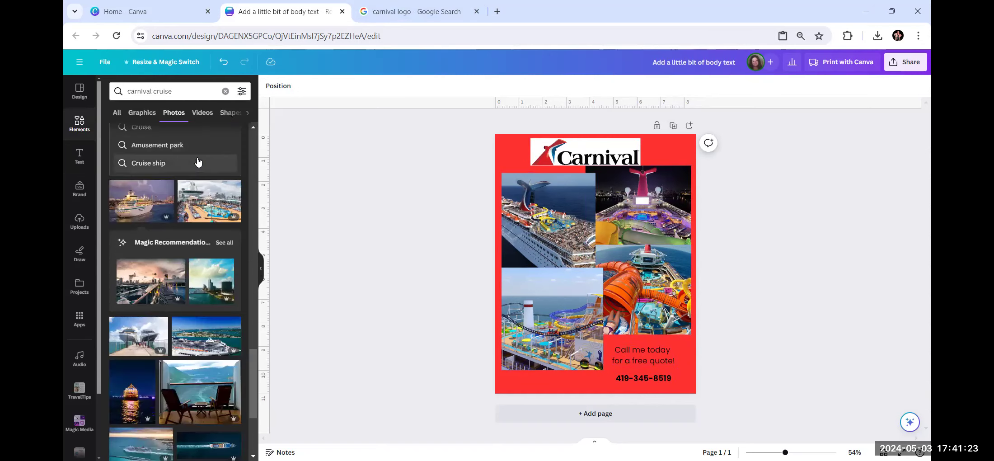
scroll(233, 222, "down", 5)
left_click_drag(254, 269, 249, 114)
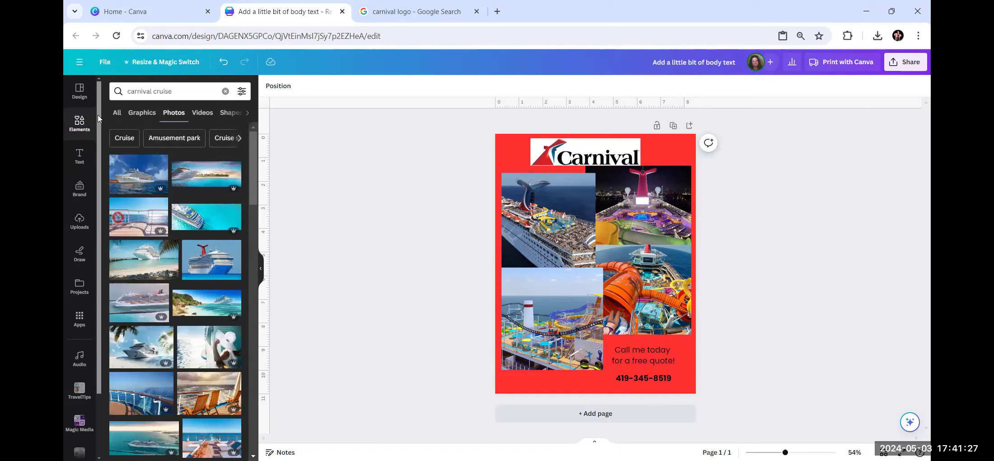
left_click(226, 92)
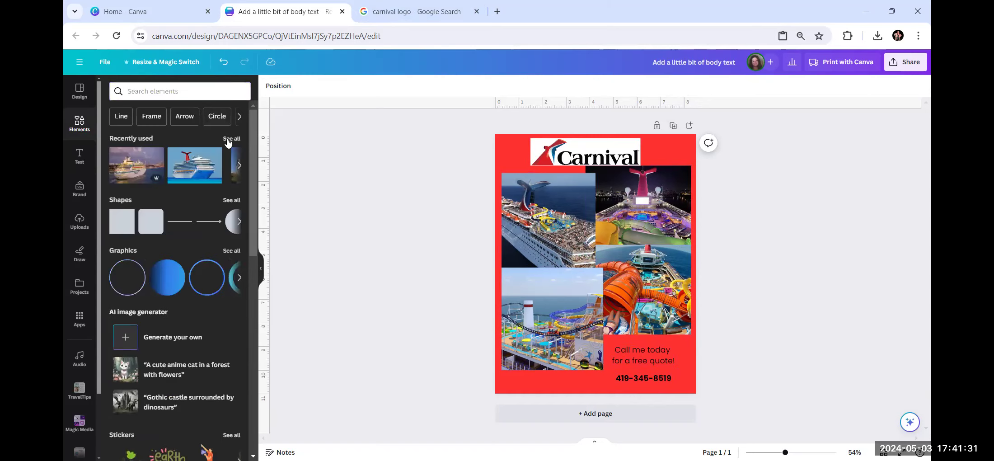
left_click(232, 139)
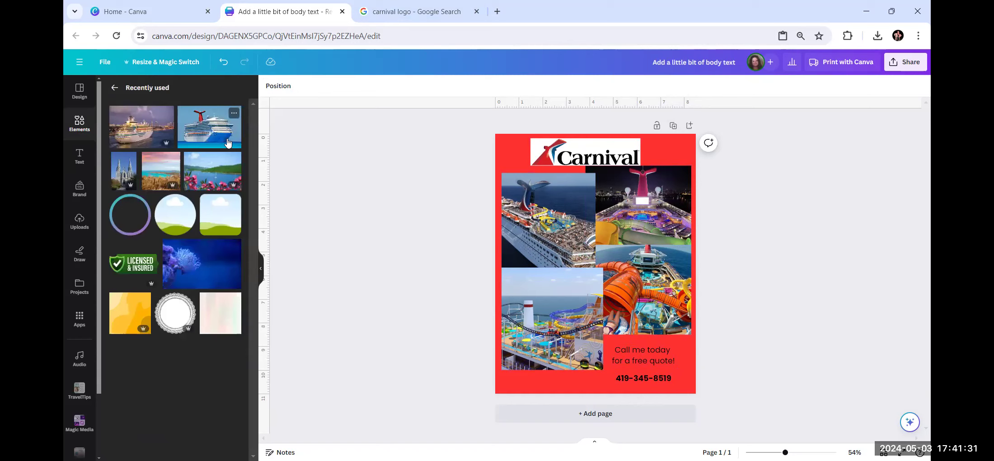
left_click(141, 271)
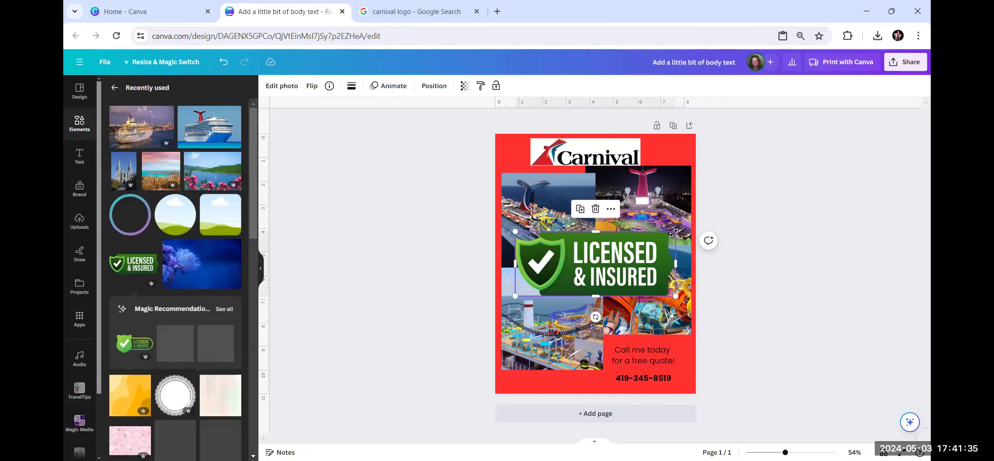
Shrink the Licensed & Insured badge into the flyer's bottom-left corner.
left_click_drag(673, 232, 543, 388)
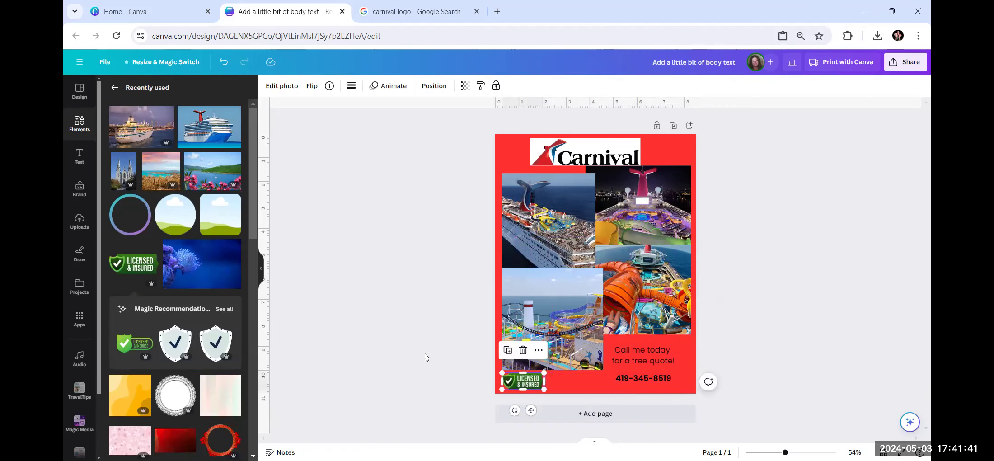
left_click(408, 358)
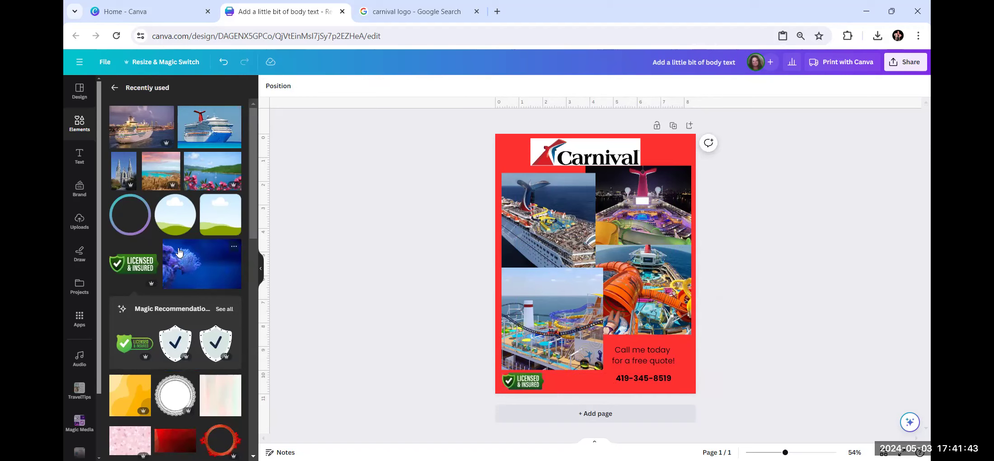
scroll(171, 248, "down", 3)
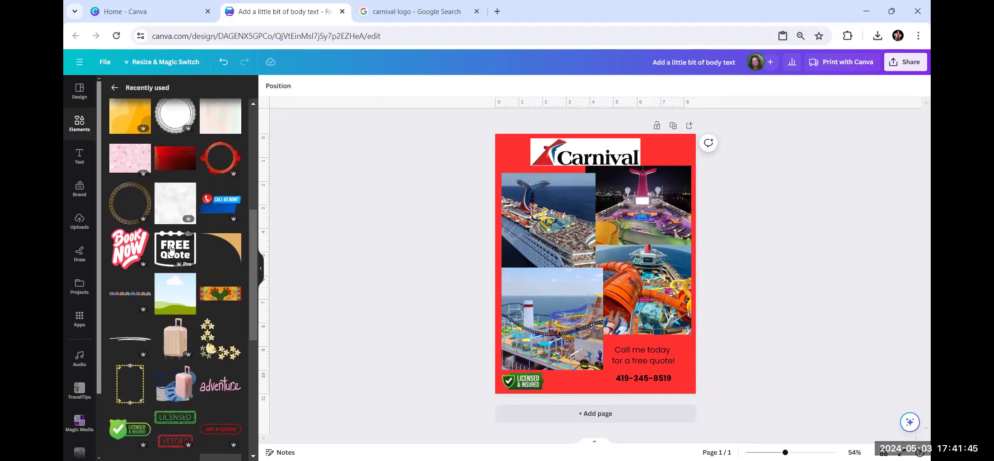
scroll(171, 206, "down", 3)
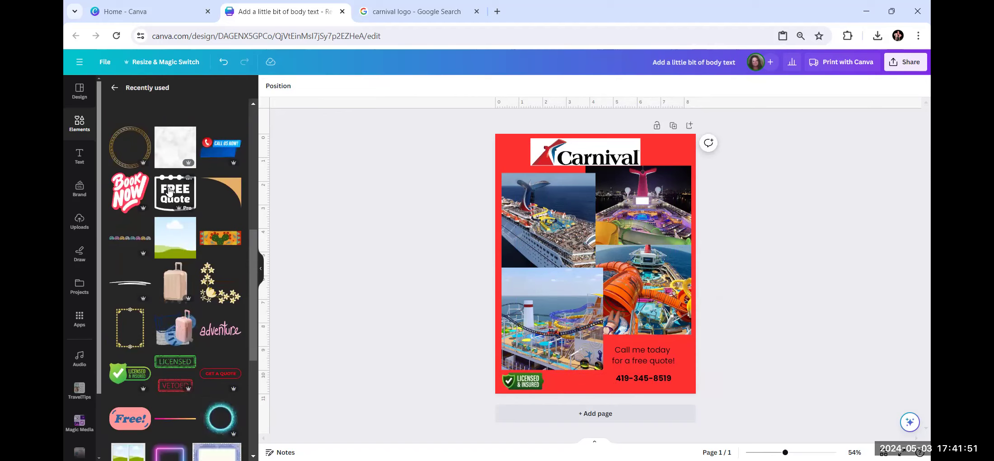
scroll(107, 328, "down", 2)
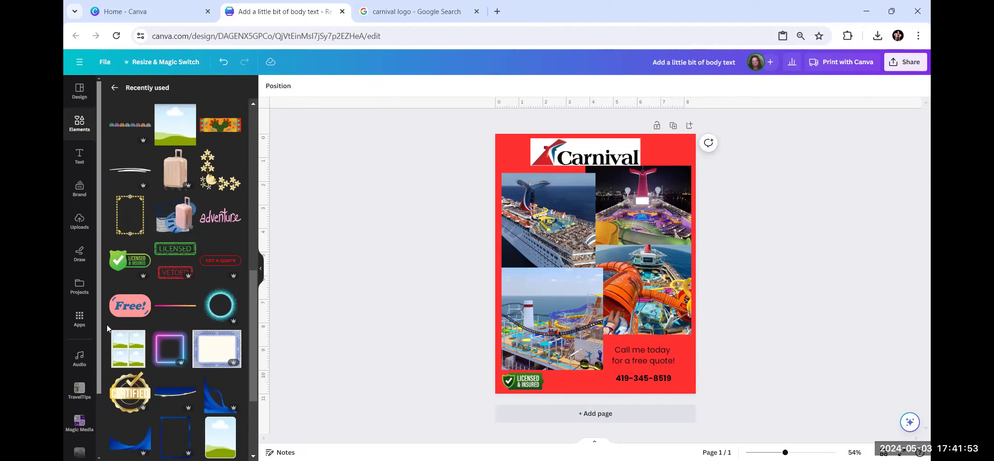
scroll(177, 336, "down", 1)
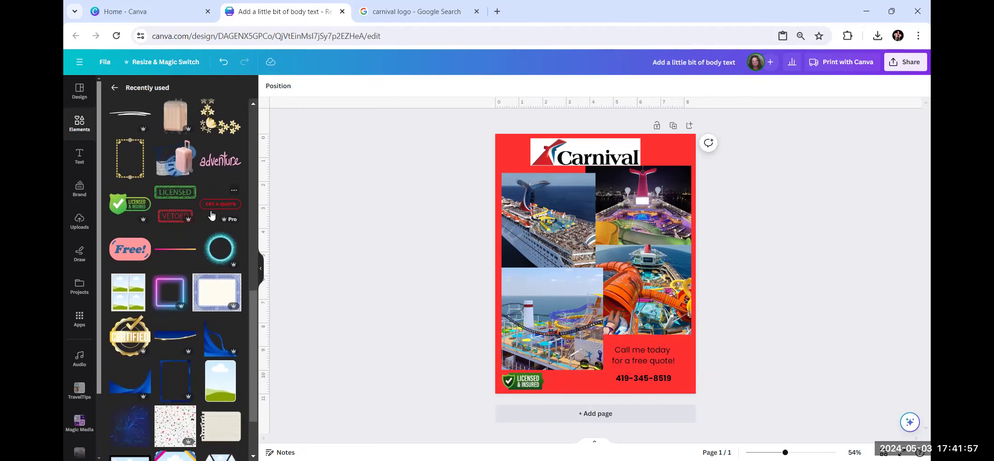
scroll(205, 226, "down", 2)
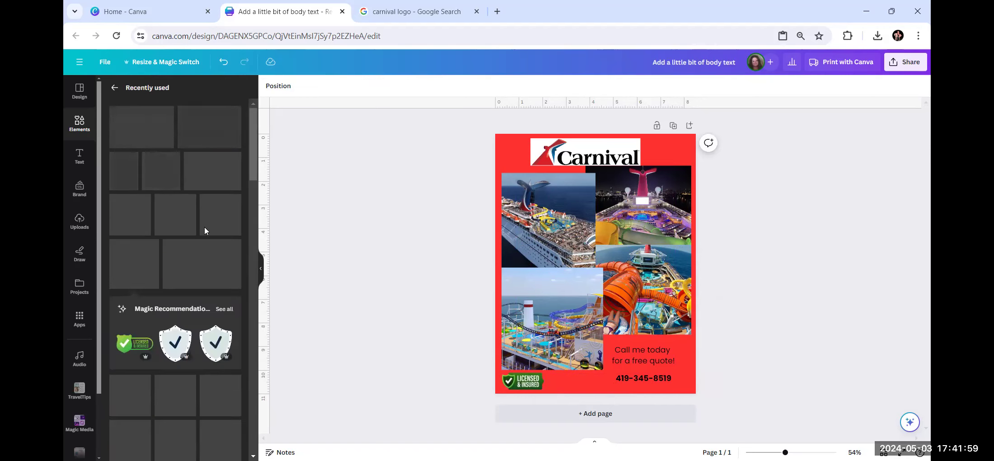
Search elements for 'cruise ship' and show all graphics results.
left_click(80, 125)
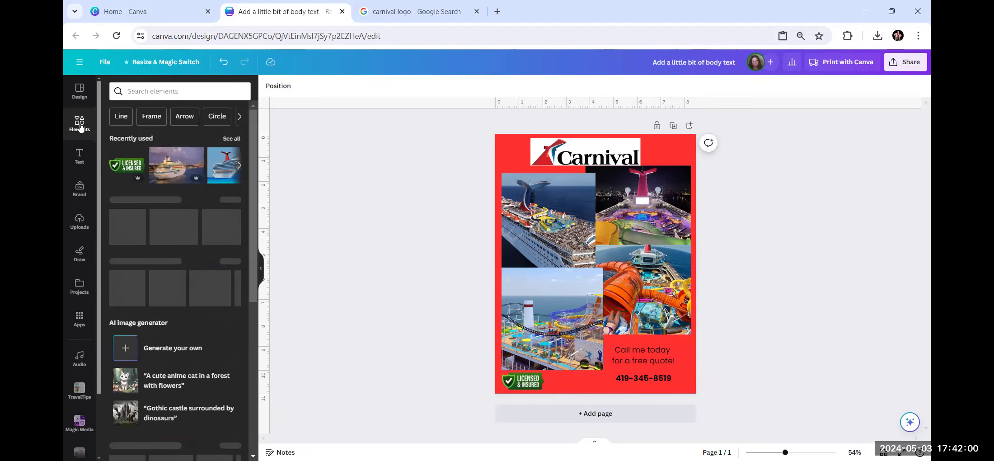
left_click(144, 86)
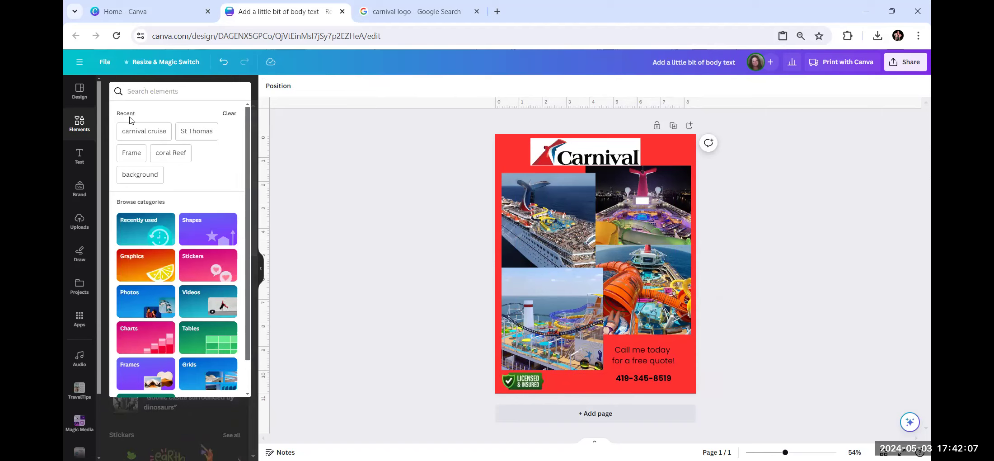
left_click(81, 129)
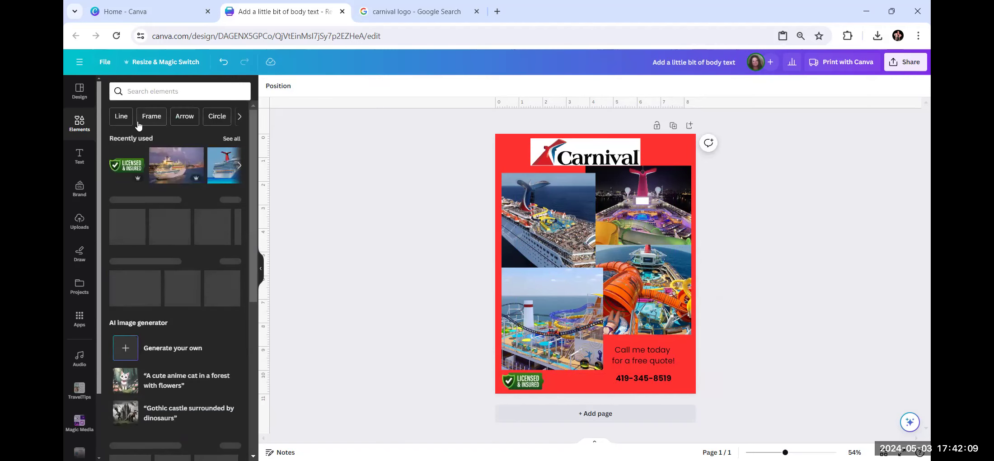
left_click(154, 89)
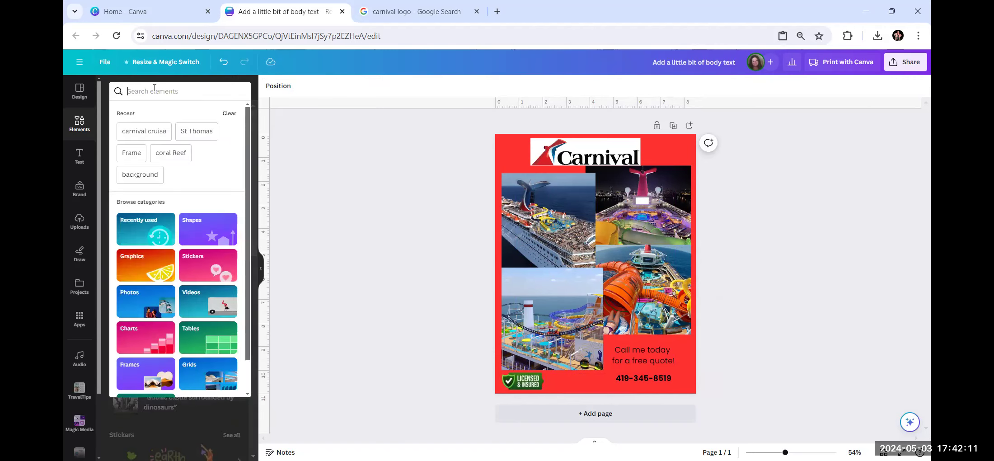
type("cruise")
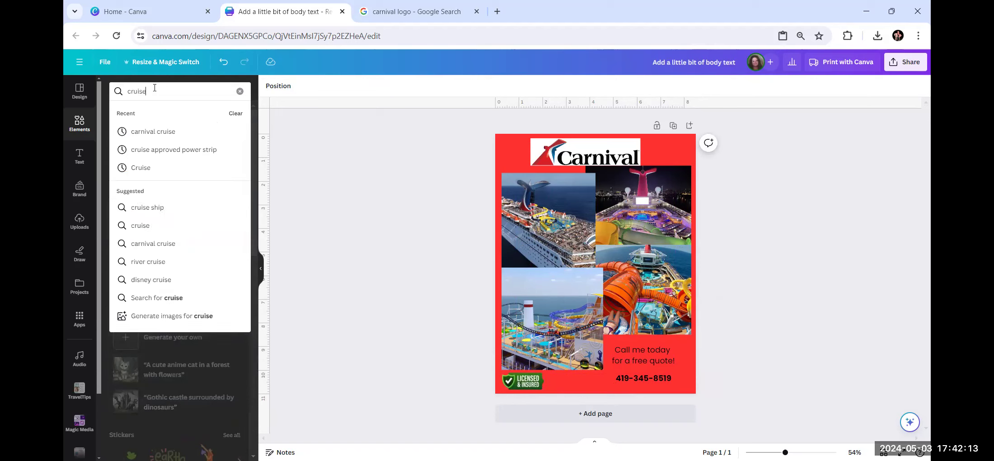
type(" ship")
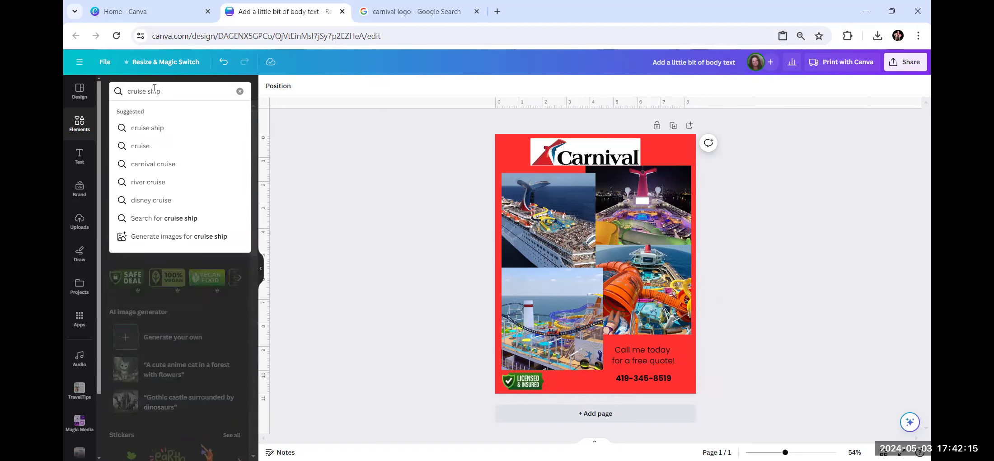
key("Return")
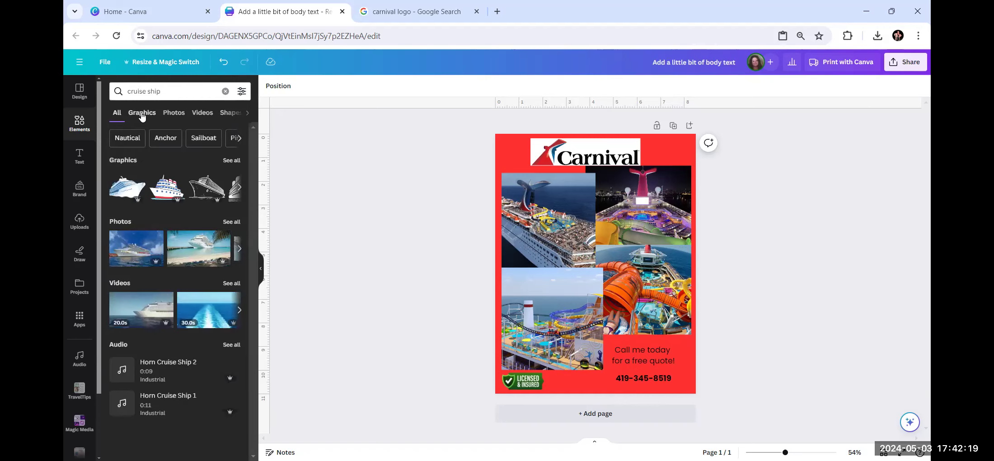
left_click(231, 161)
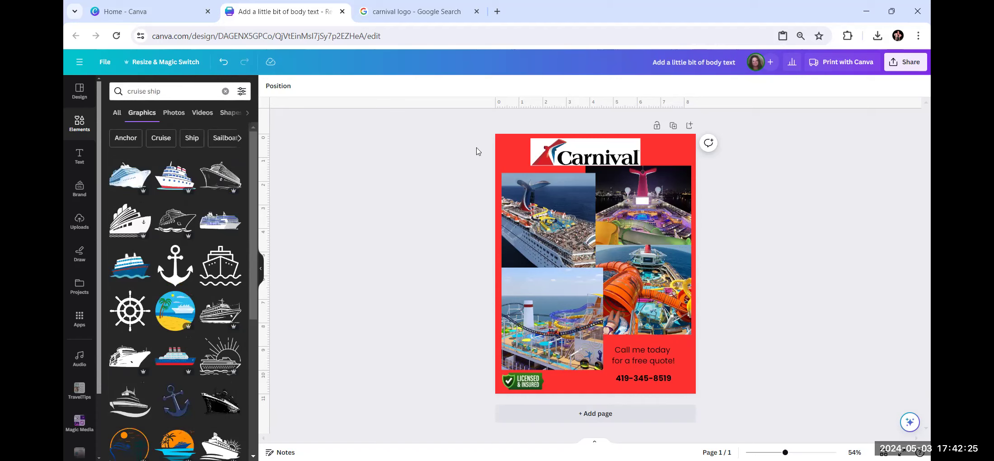
scroll(175, 408, "down", 3)
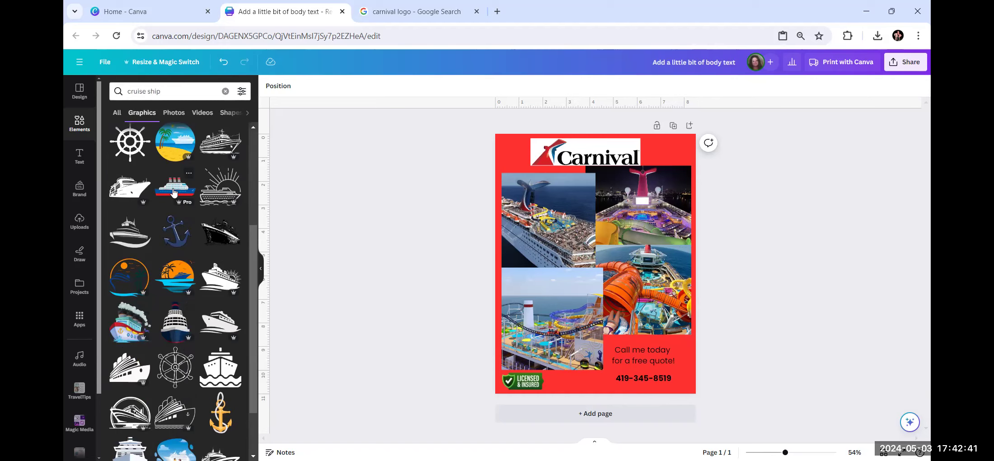
Align the Carnival logo to the horizontal centre of the page.
left_click(562, 158)
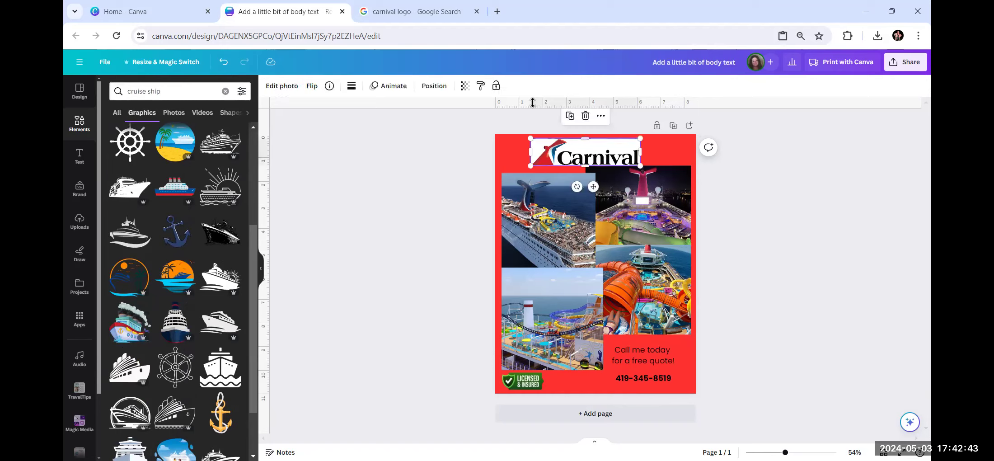
left_click(434, 86)
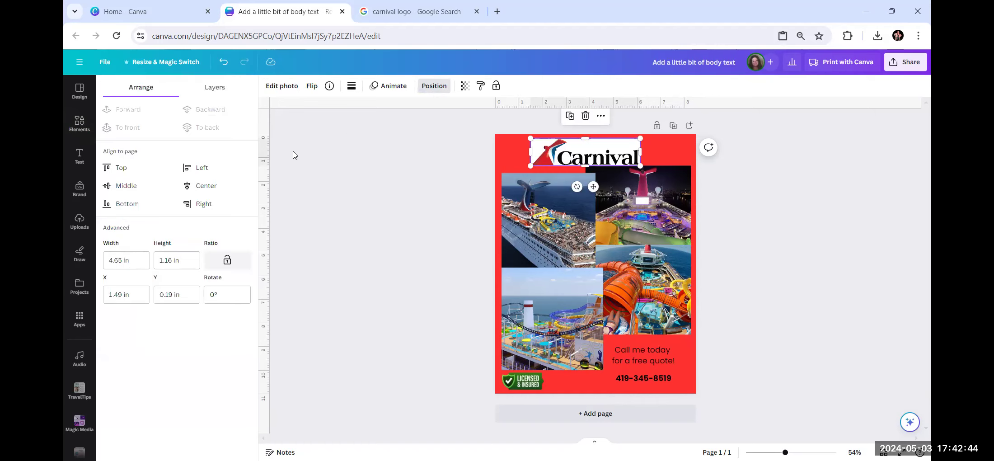
left_click(211, 186)
left_click(385, 191)
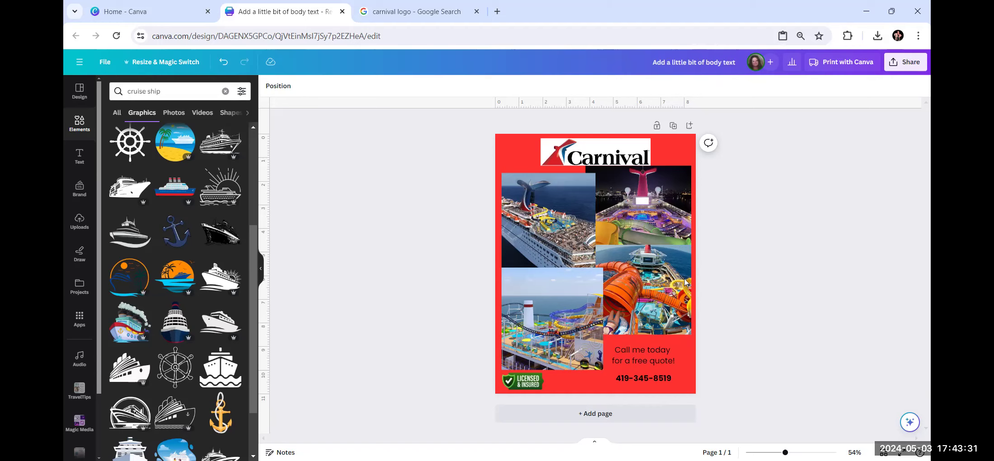
Give the bottom-left and top-left ship photos a solid black border.
left_click(559, 306)
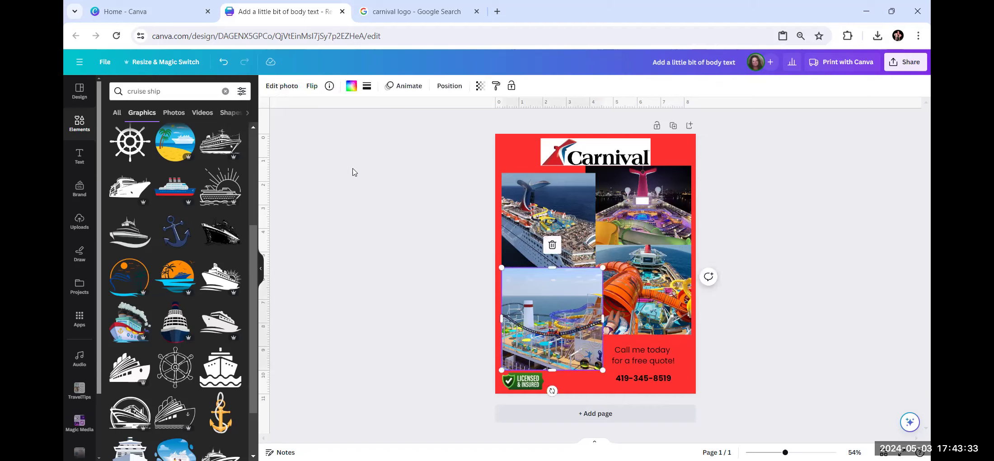
left_click(367, 87)
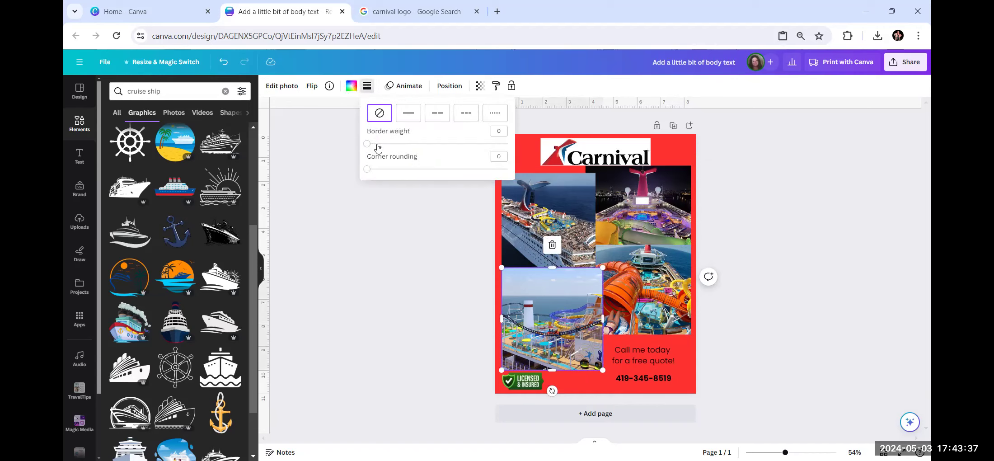
left_click_drag(373, 144, 378, 143)
left_click(533, 230)
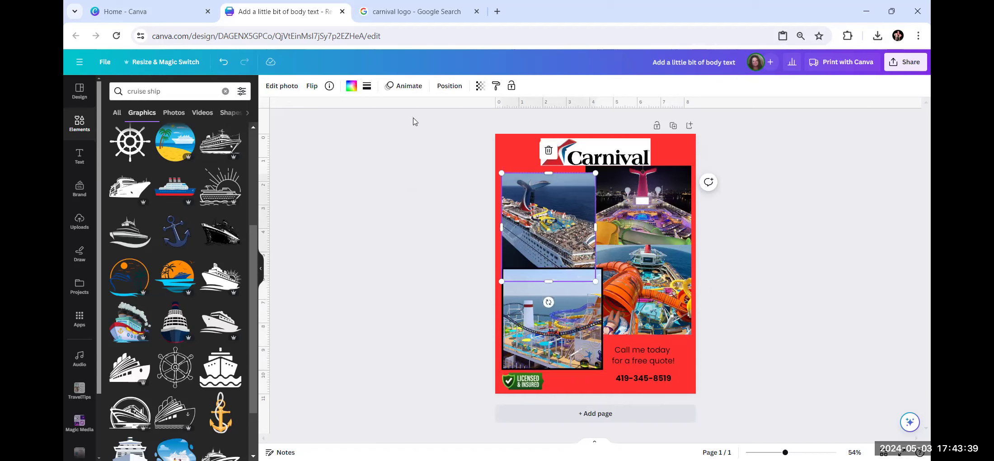
left_click(367, 86)
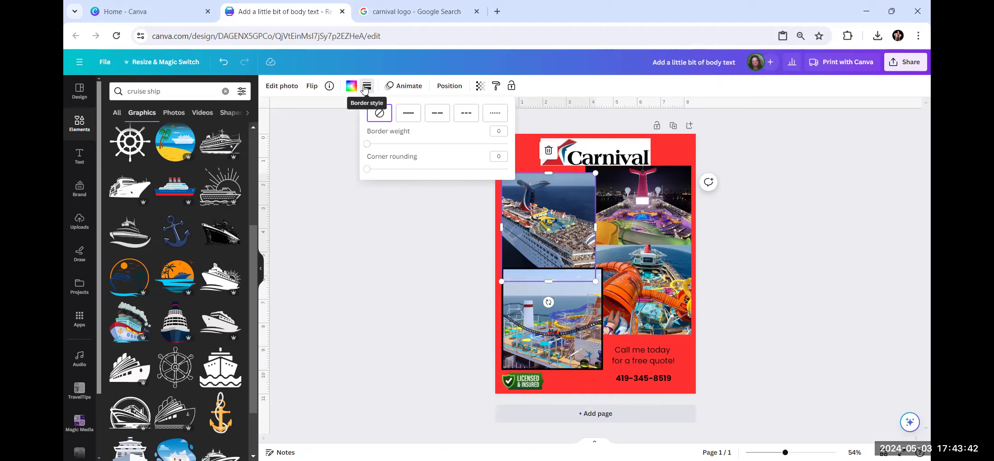
left_click(377, 145)
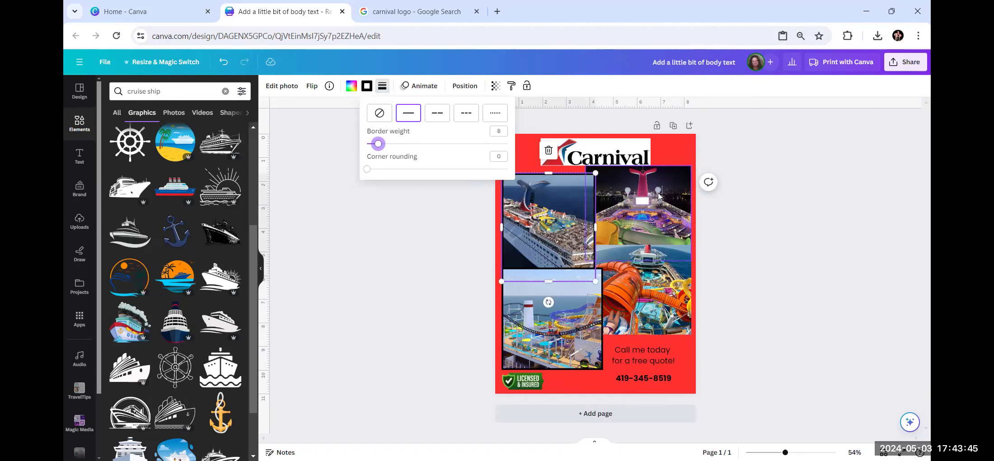
Add a solid black border of weight 7 to the top-right and orange-slide photos.
left_click(639, 212)
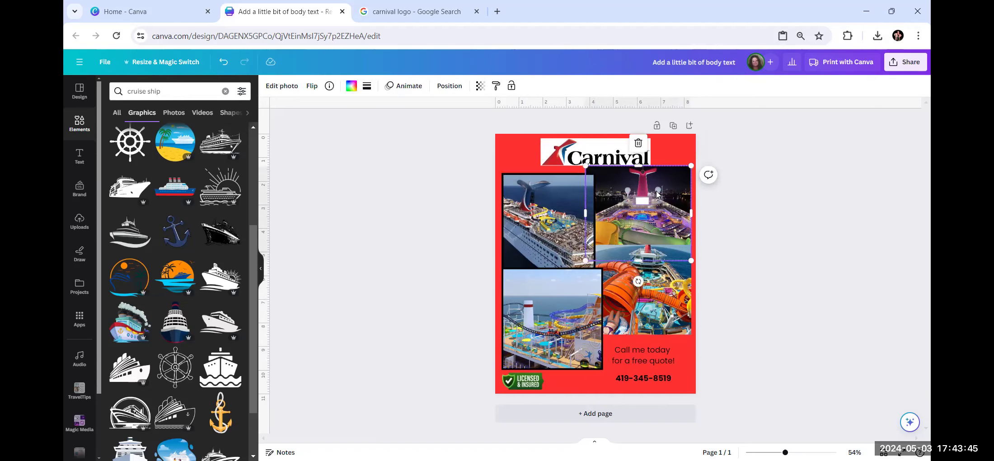
left_click(368, 86)
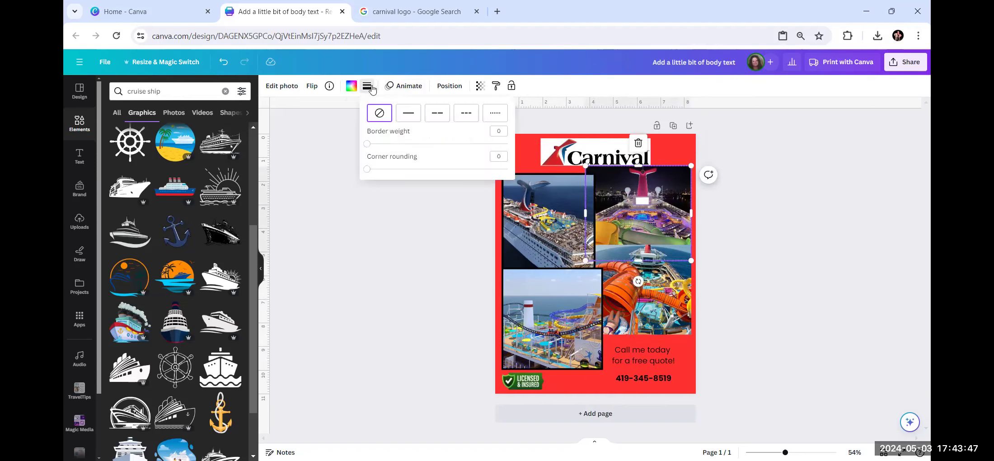
left_click(378, 144)
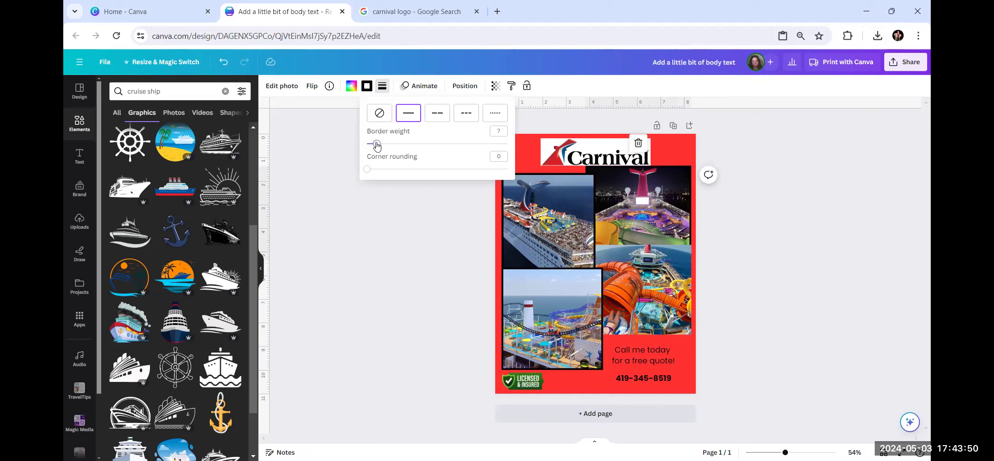
left_click(631, 261)
left_click(366, 86)
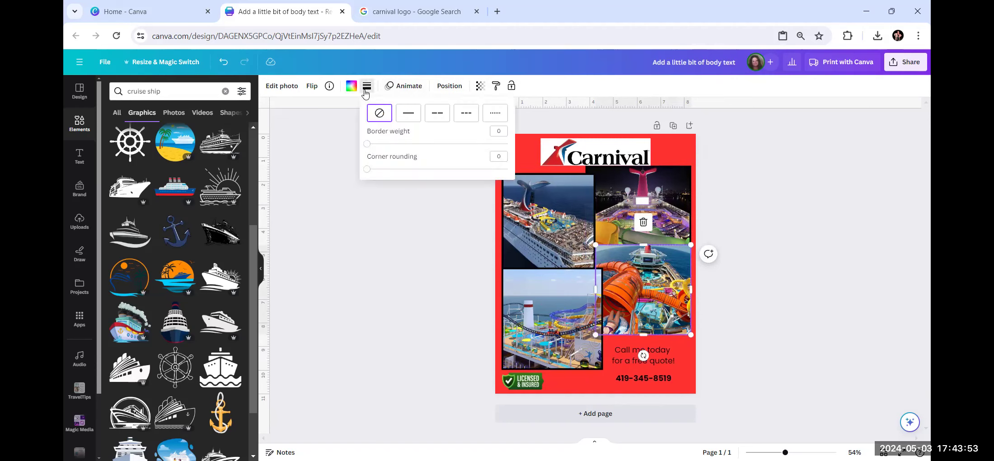
left_click(377, 144)
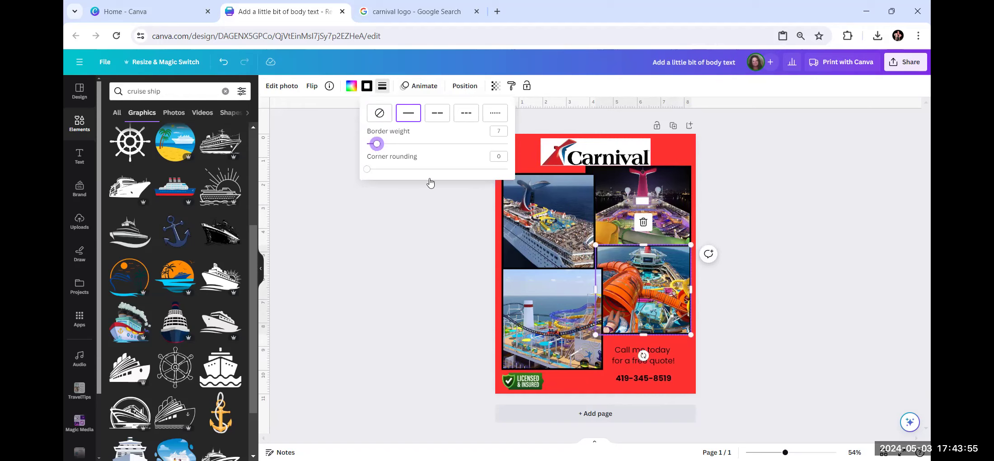
key("Escape")
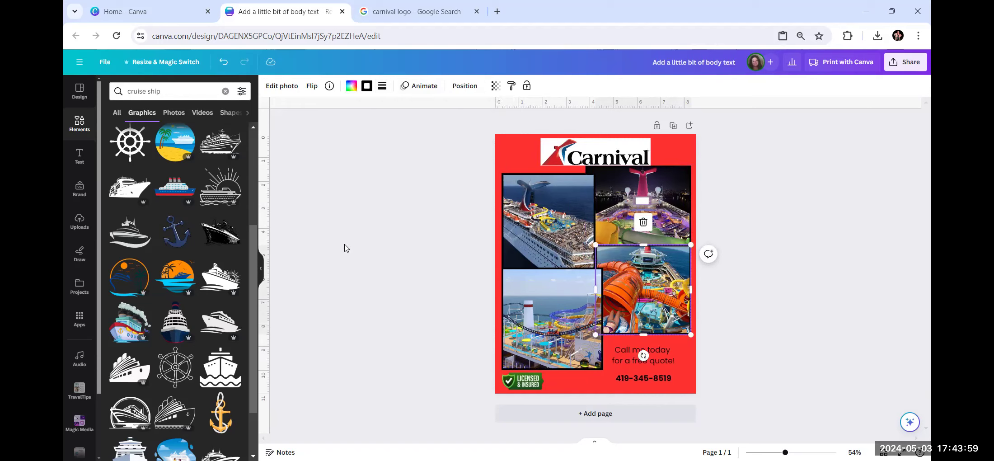
Give the Carnival logo a solid black border.
left_click(580, 150)
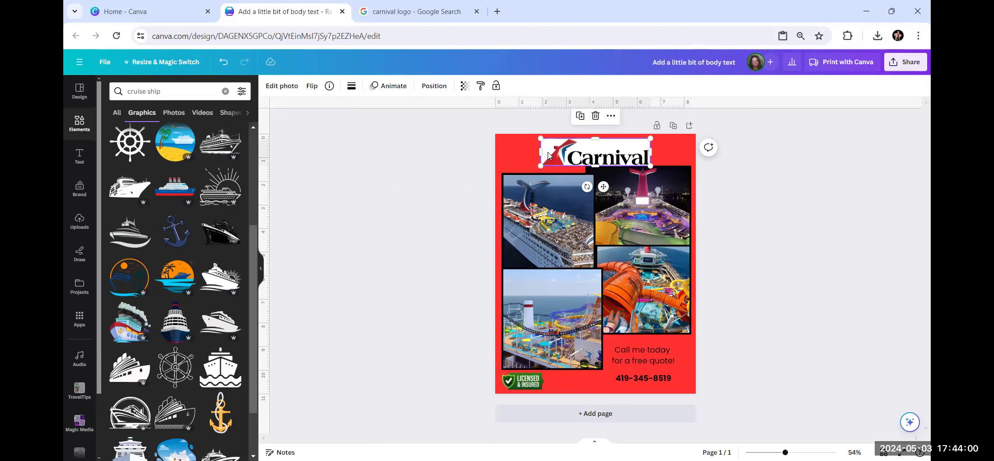
left_click(351, 87)
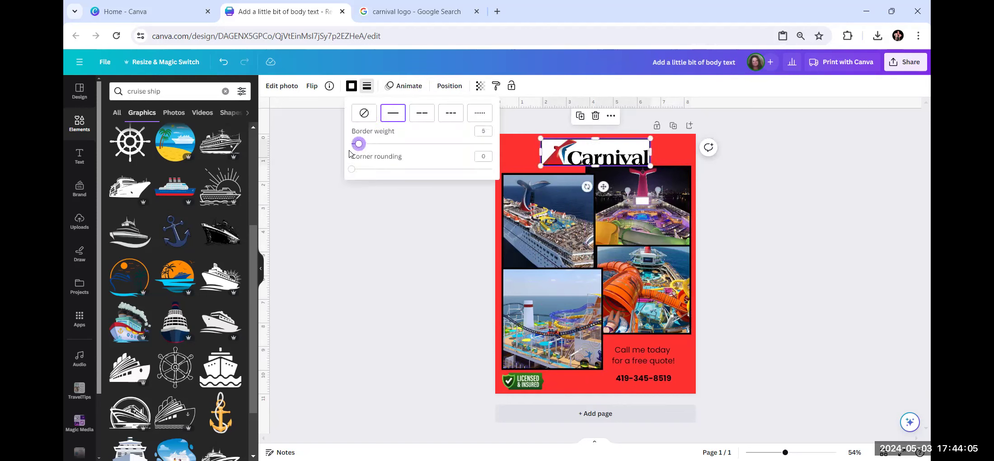
left_click(353, 240)
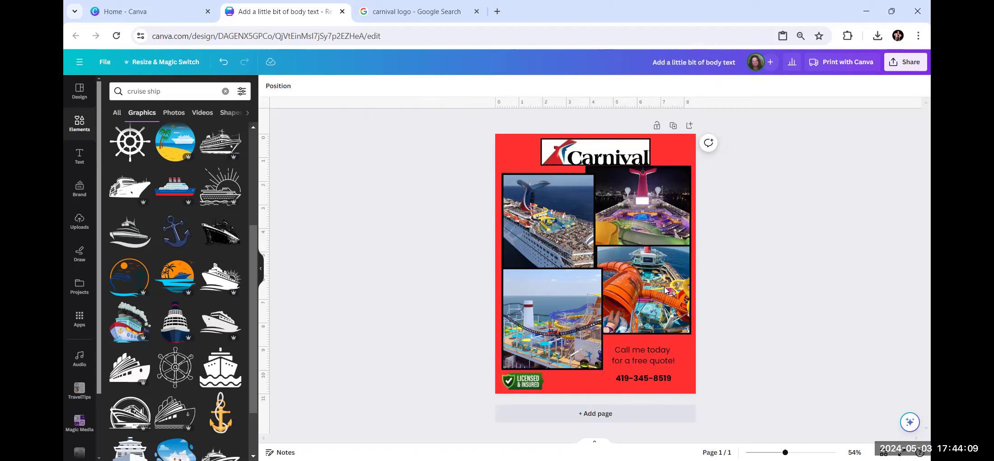
Bring up the 'Frame' results in Elements and scroll through them.
left_click(83, 131)
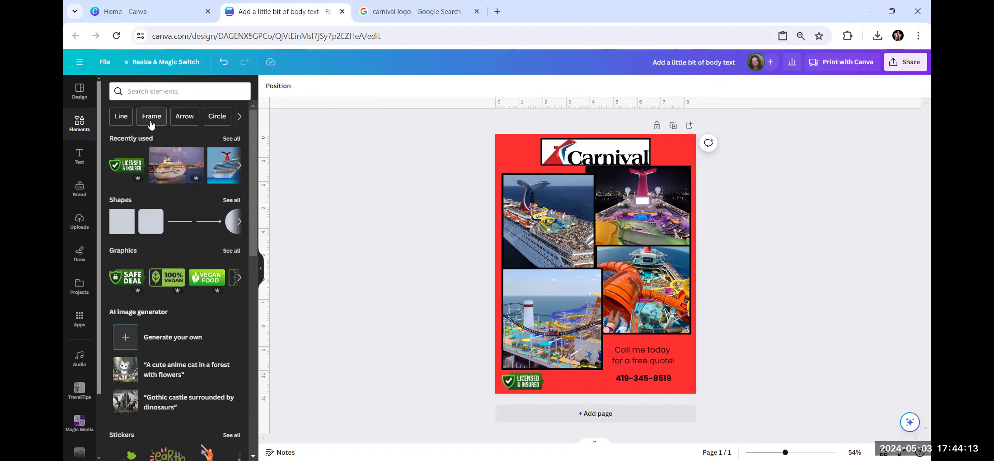
left_click(148, 119)
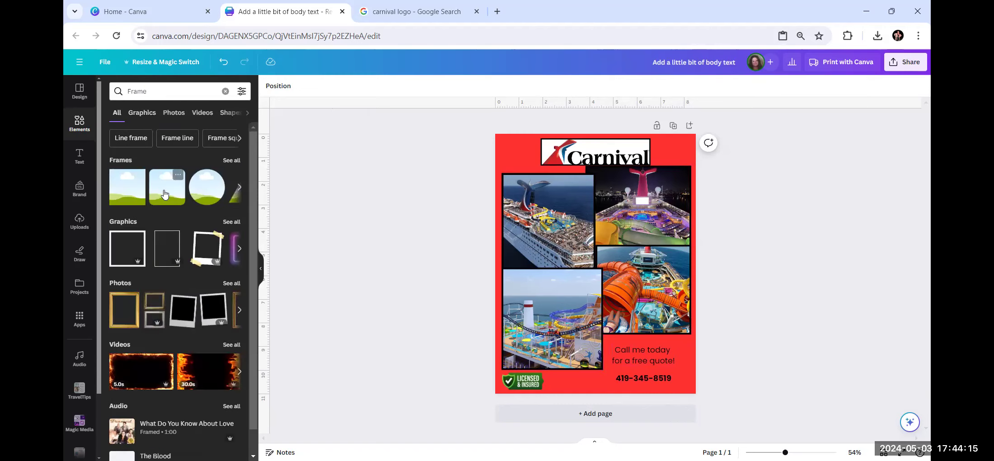
scroll(166, 216, "down", 1)
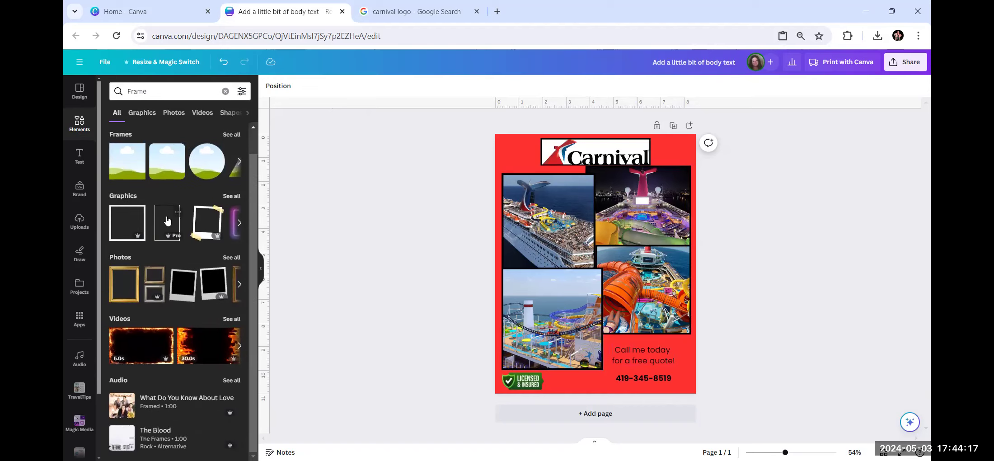